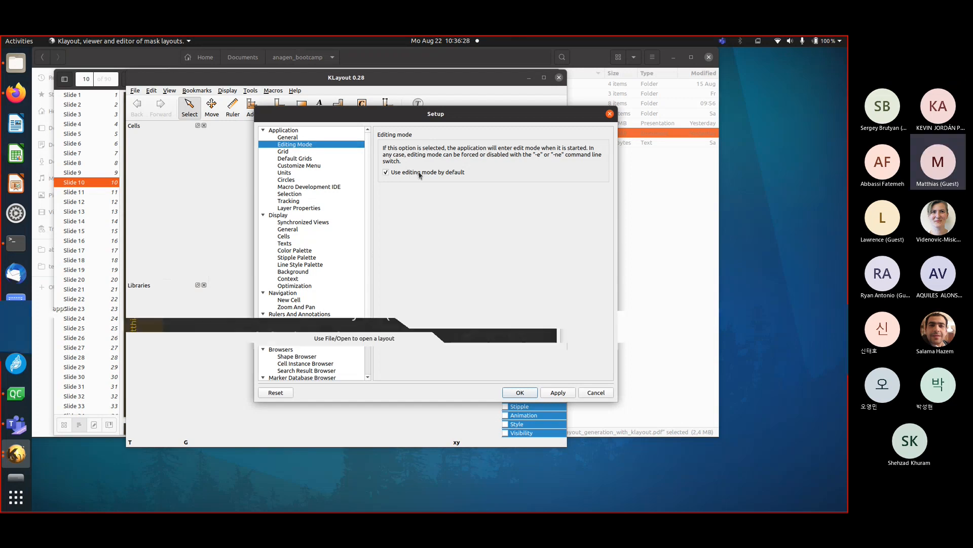
# Dismiss the application setup dialog without applying changes and slightly reposition the KLayout window
pyautogui.click(136, 93)
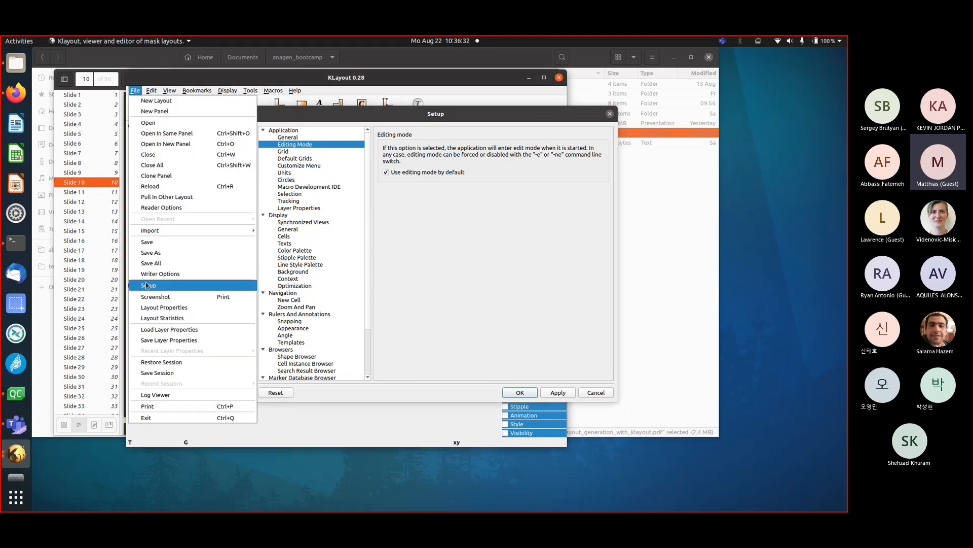
pyautogui.click(472, 277)
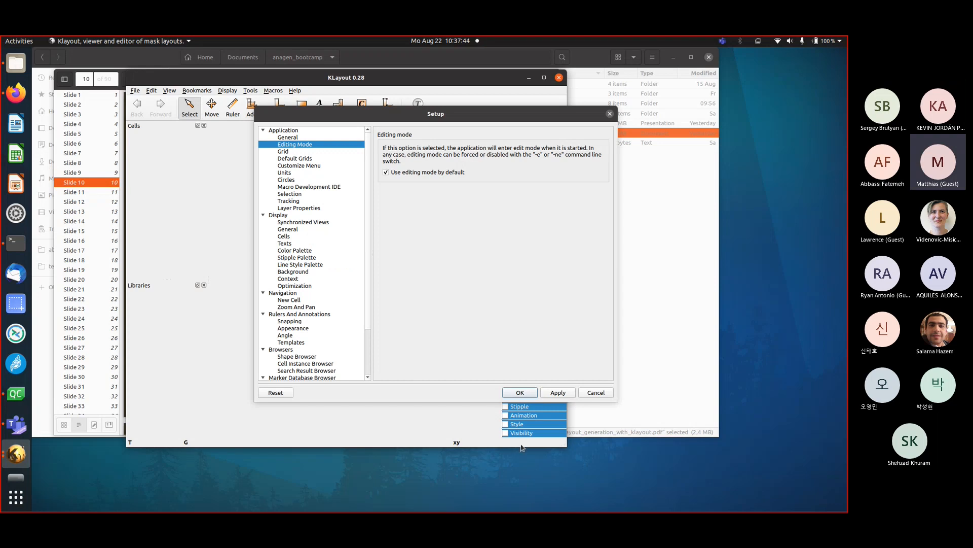
pyautogui.click(590, 392)
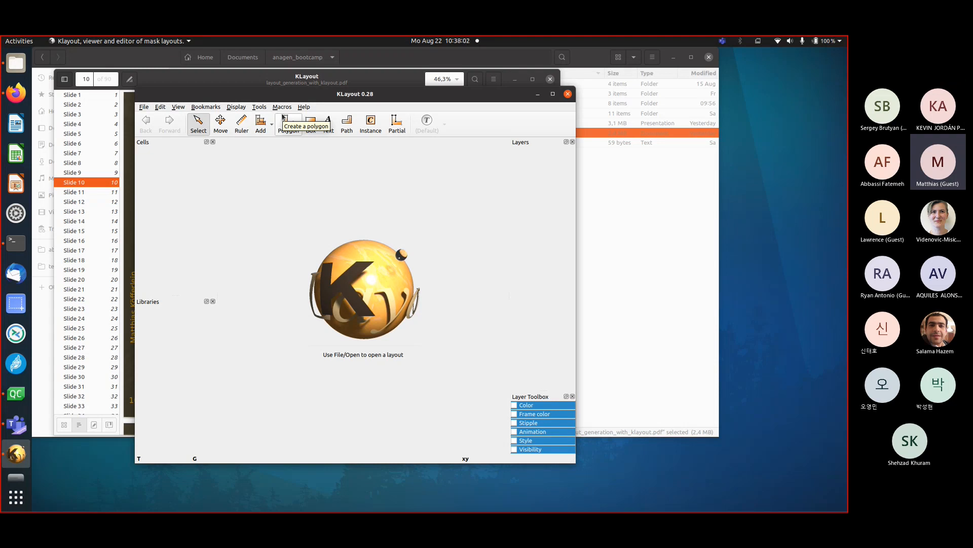
pyautogui.moveTo(391, 93); pyautogui.dragTo(387, 98)
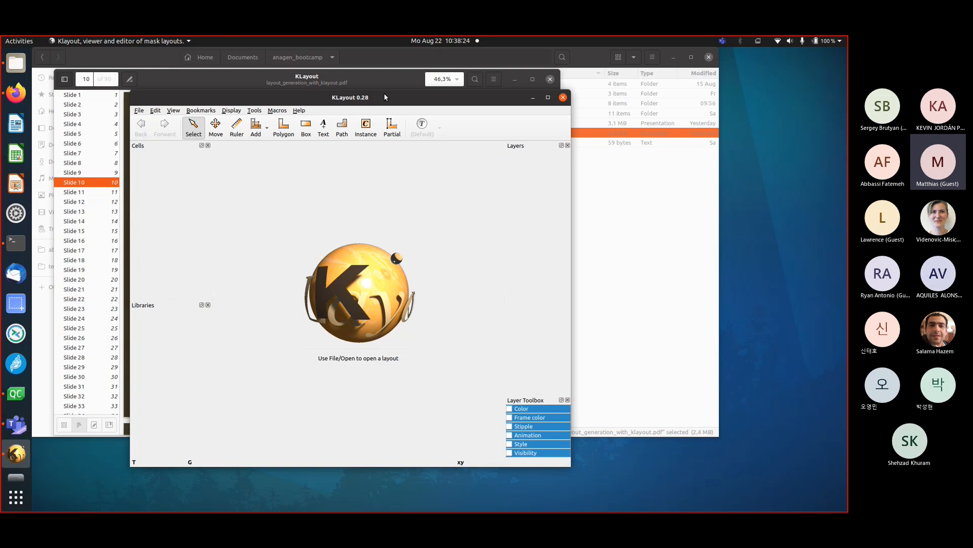
# Create a new layout with top cell TOP and initial layer 123/0, and close it without saving
pyautogui.click(140, 111)
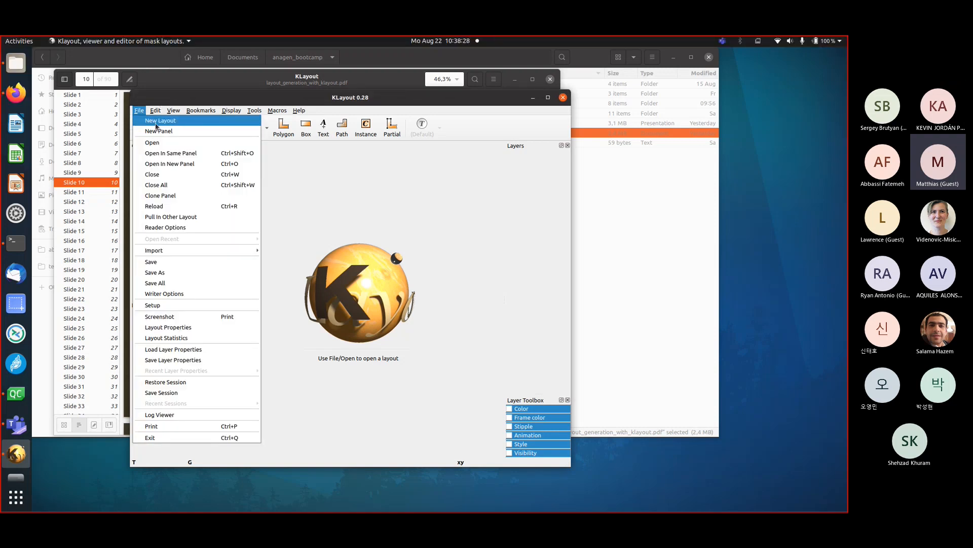
pyautogui.click(156, 123)
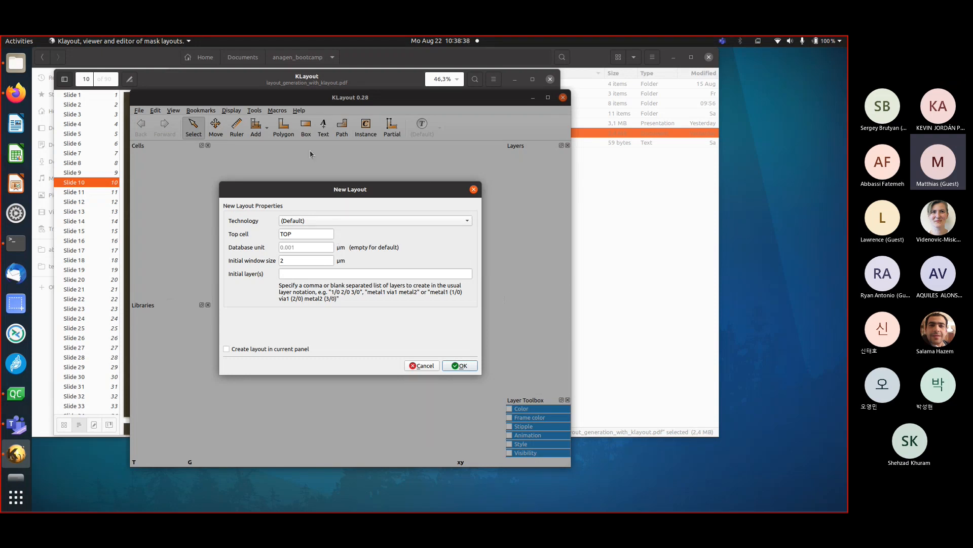
pyautogui.click(310, 274)
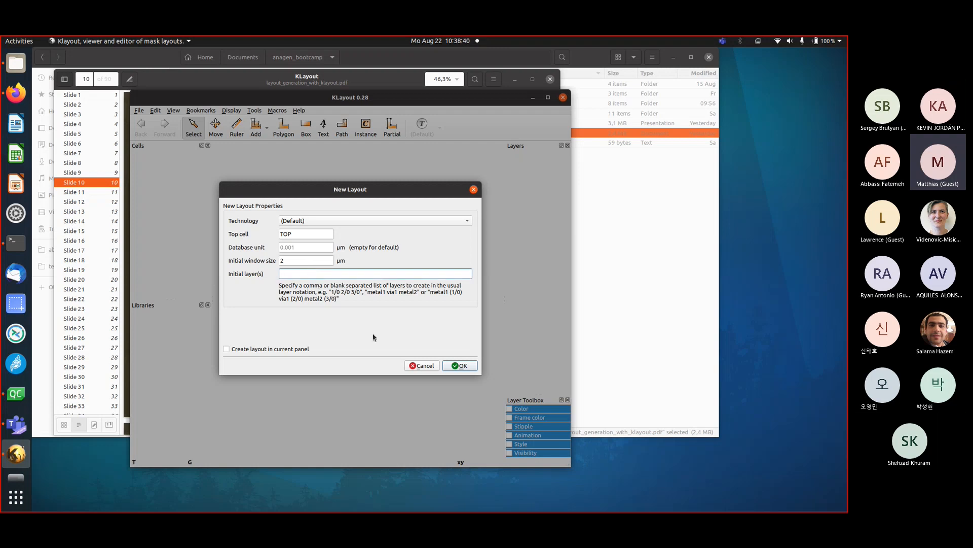
pyautogui.write('1')
pyautogui.write('/10')
pyautogui.press('BackSpace')
pyautogui.press('BackSpace')
pyautogui.press('BackSpace')
pyautogui.write('2')
pyautogui.press('Return')
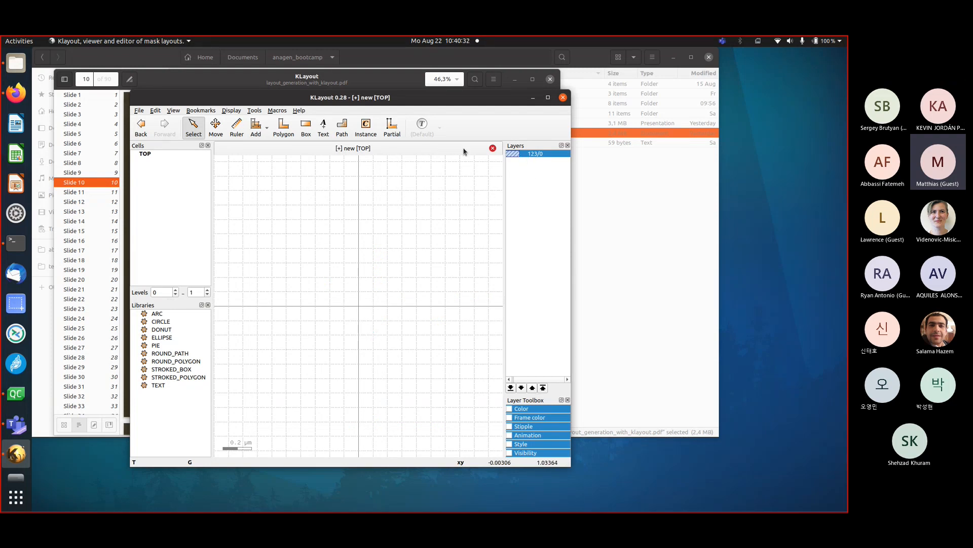
pyautogui.click(493, 149)
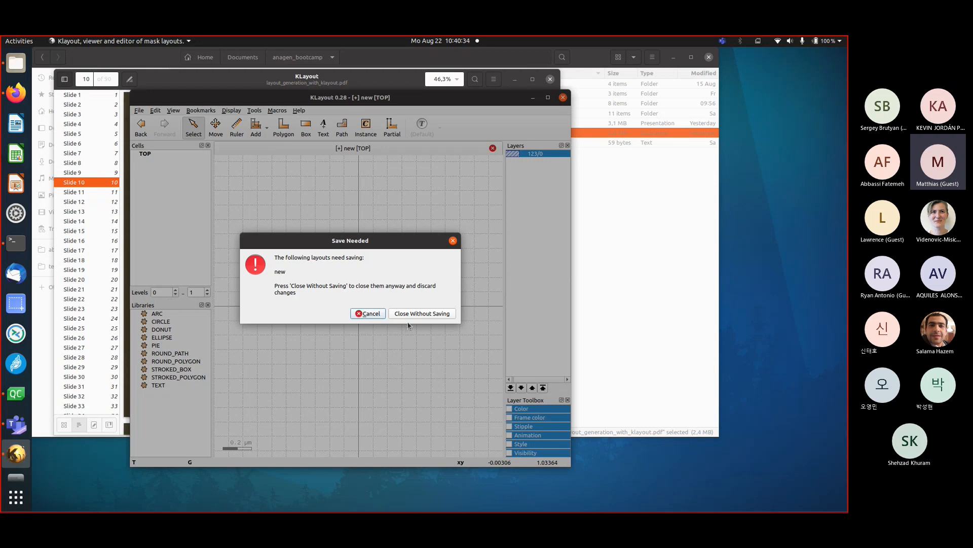
pyautogui.click(423, 314)
# Create a new layout with top cell TOP and initial layers 1, 2 and 3, and widen the layer list
pyautogui.click(139, 111)
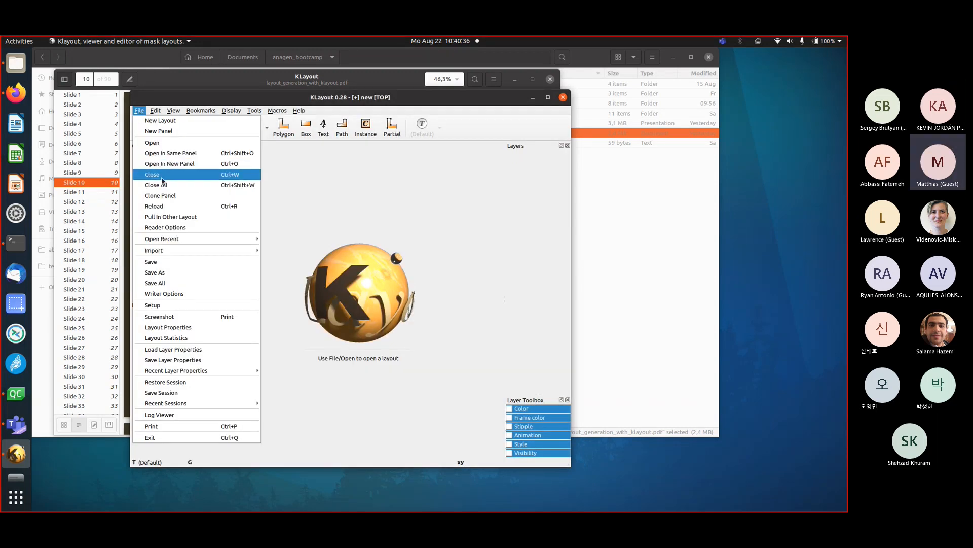
pyautogui.click(171, 124)
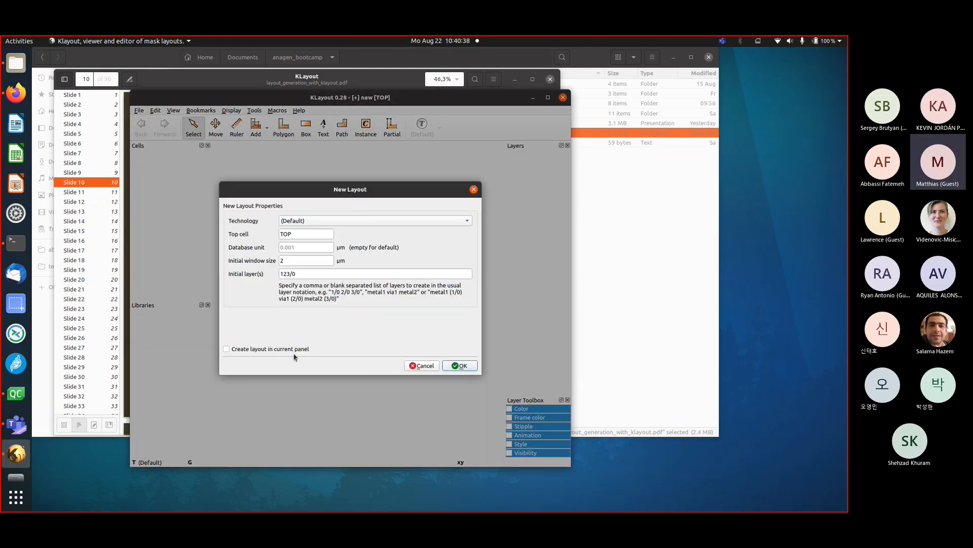
pyautogui.click(315, 276)
pyautogui.press('BackSpace')
pyautogui.press('BackSpace')
pyautogui.press('BackSpace')
pyautogui.press('BackSpace')
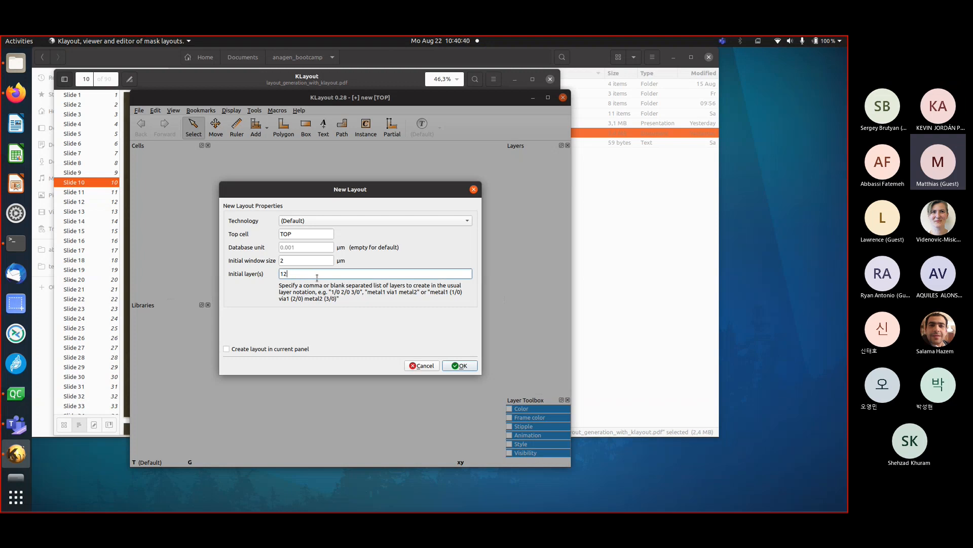
pyautogui.write(',w,')
pyautogui.press('BackSpace')
pyautogui.press('BackSpace')
pyautogui.write('2,3')
pyautogui.press('Return')
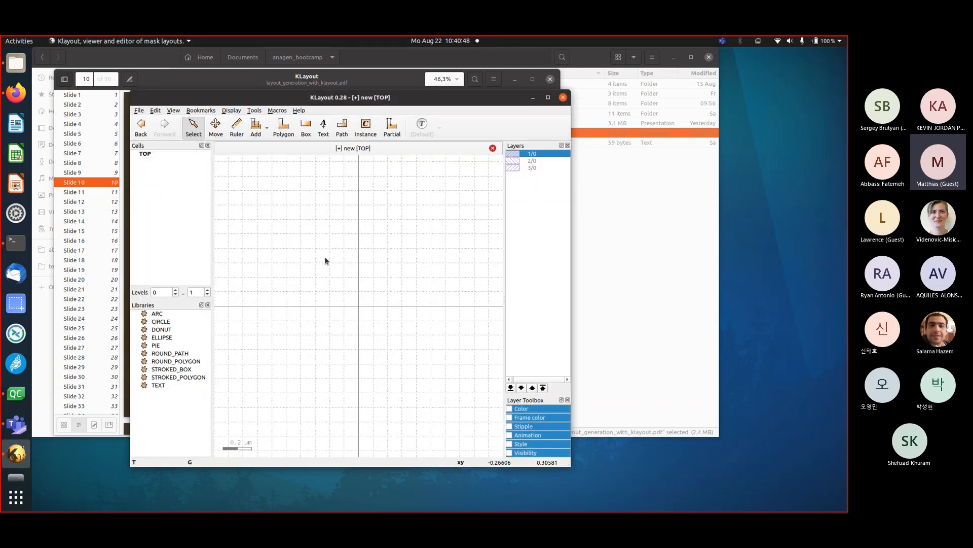
pyautogui.moveTo(506, 194); pyautogui.dragTo(484, 195)
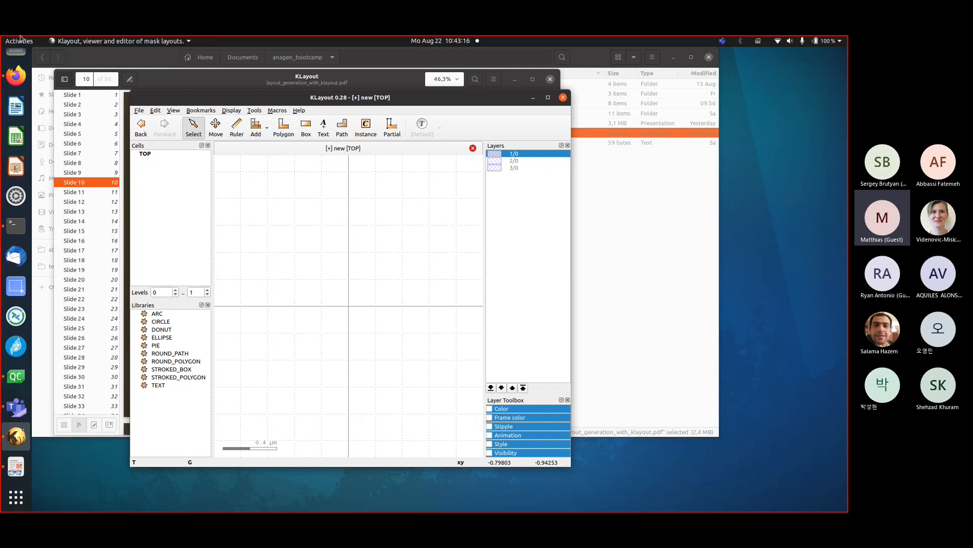
# Check the Firefox and Microsoft Teams windows and try to open presentation.pdf from the desktop
pyautogui.rightClick(17, 75)
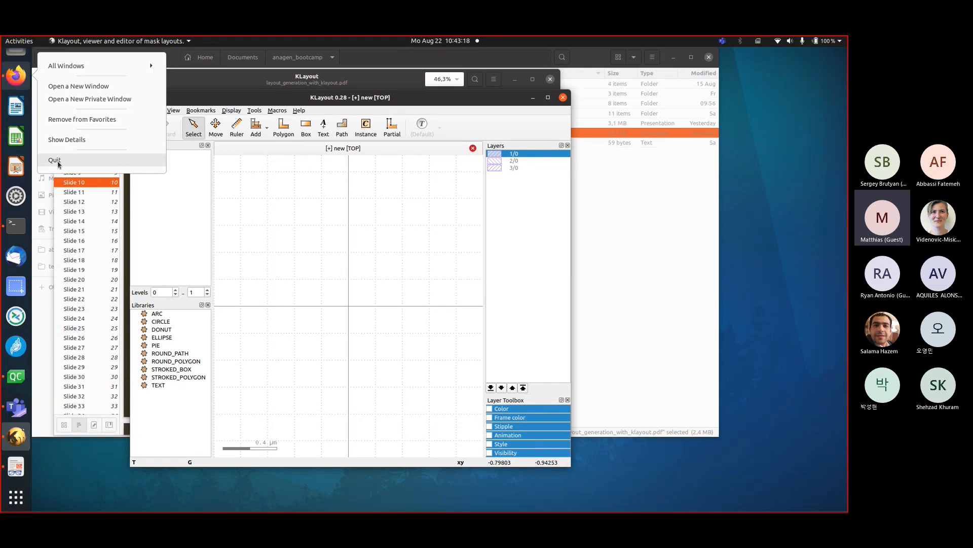
pyautogui.click(22, 84)
pyautogui.click(21, 85)
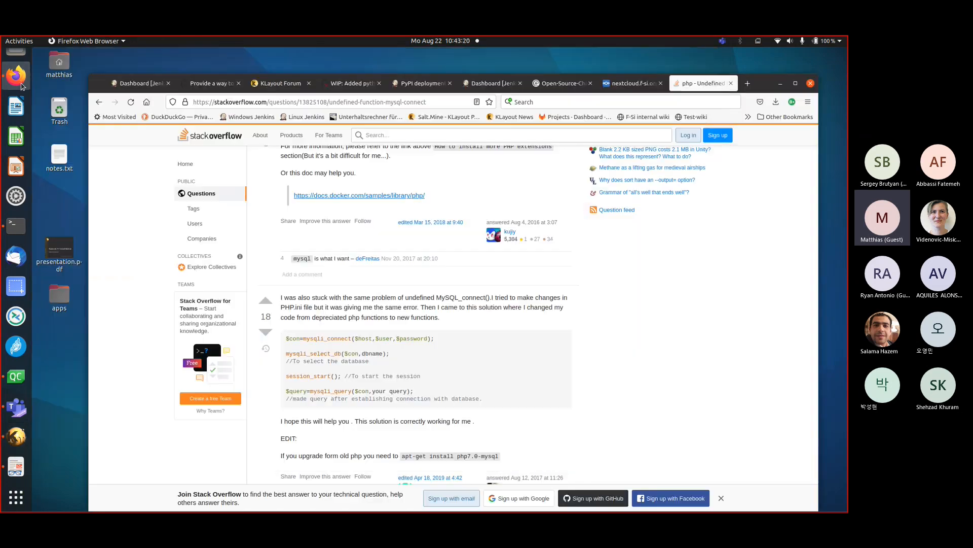
pyautogui.click(16, 406)
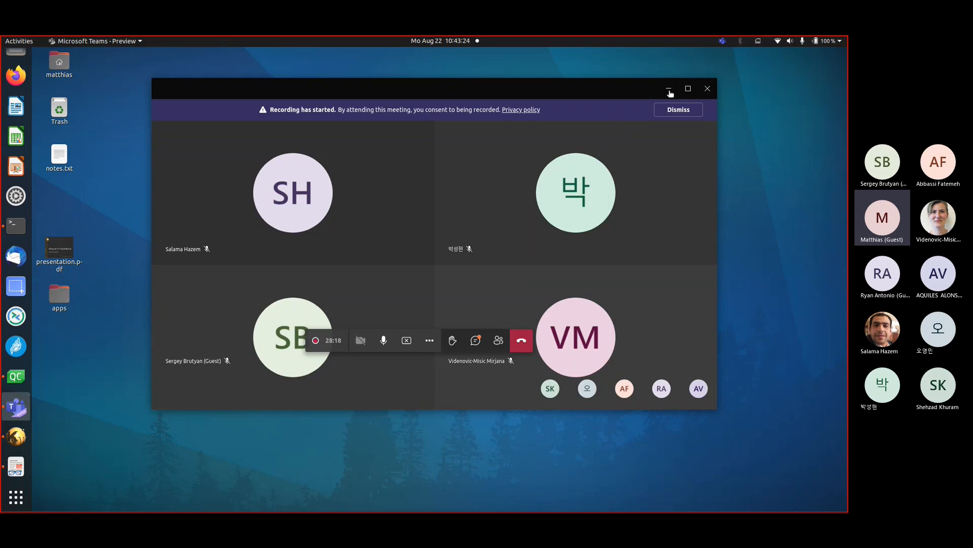
pyautogui.click(53, 252)
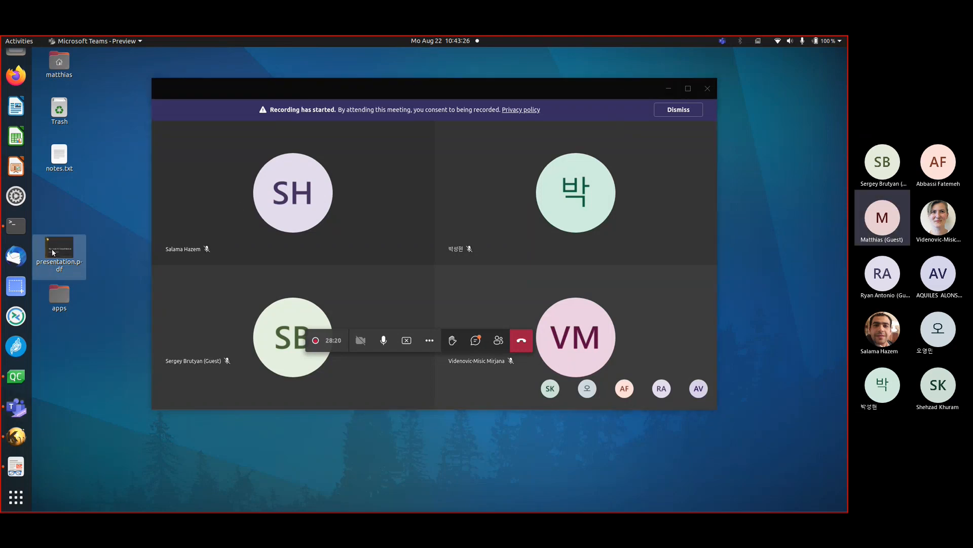
pyautogui.doubleClick(54, 252)
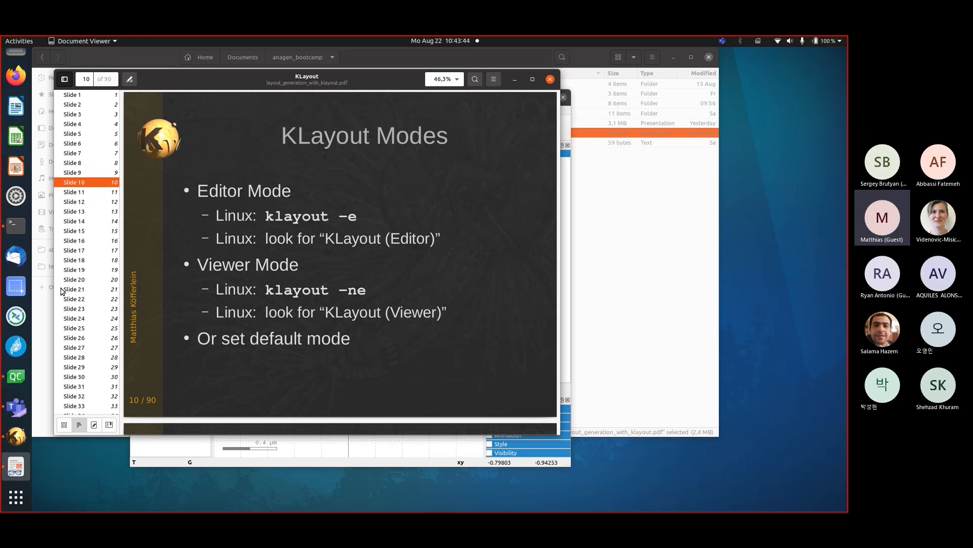
# Tidy the desktop by closing the file manager, minimizing the slide document and moving the KLayout window into clear space
pyautogui.moveTo(264, 82); pyautogui.dragTo(411, 125)
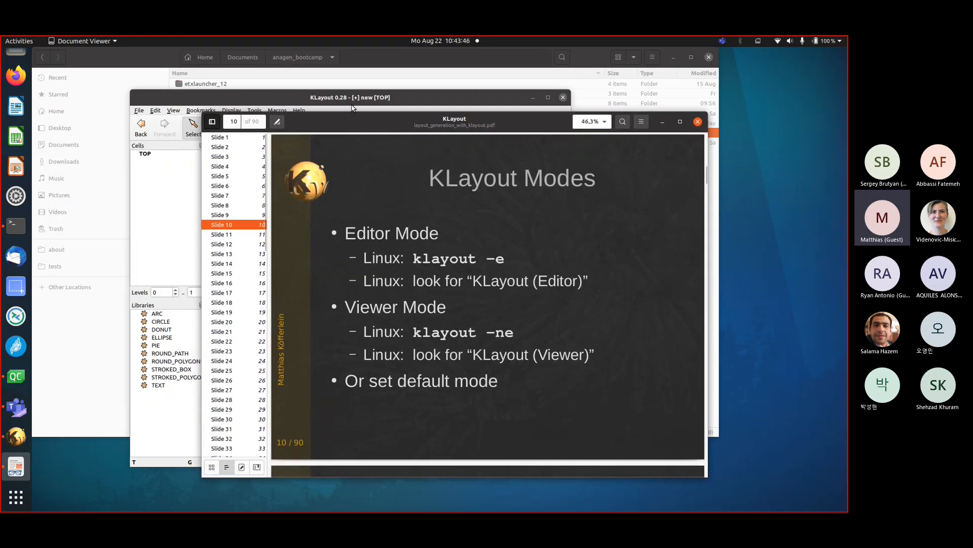
pyautogui.moveTo(337, 98); pyautogui.dragTo(321, 86)
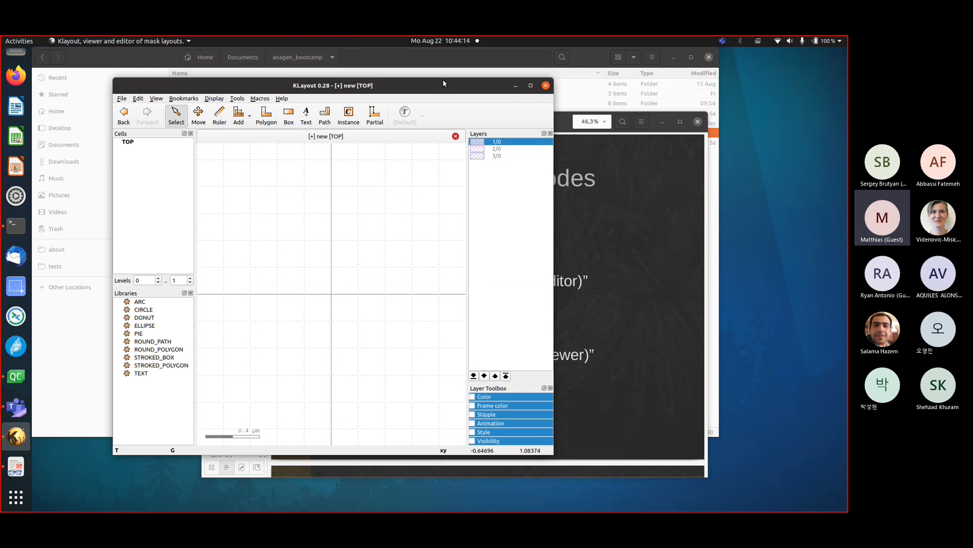
pyautogui.moveTo(450, 88); pyautogui.dragTo(453, 121)
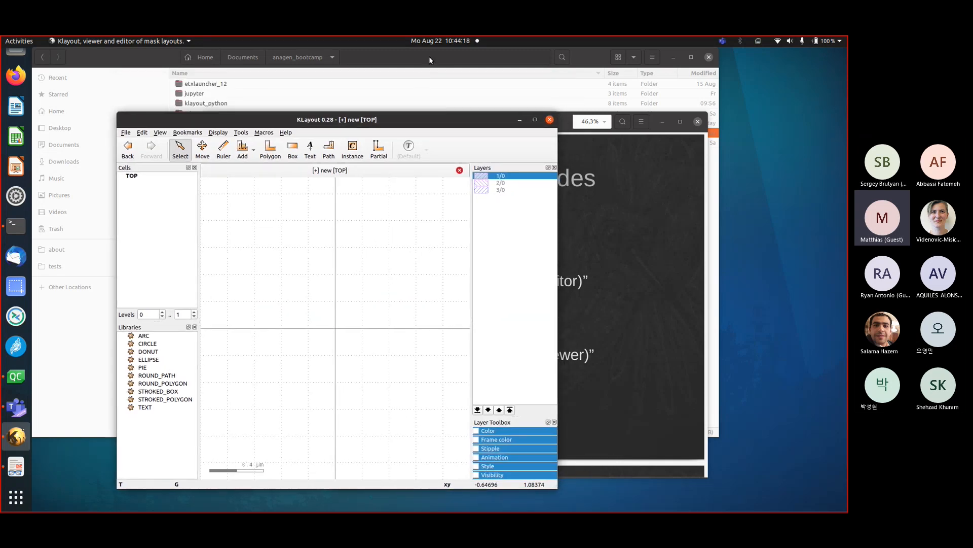
pyautogui.click(709, 57)
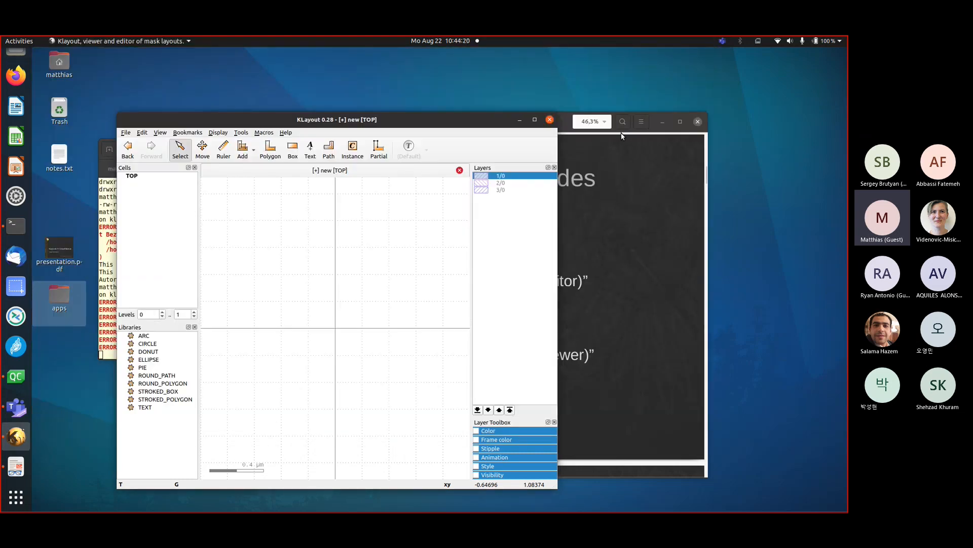
pyautogui.moveTo(447, 121); pyautogui.dragTo(381, 105)
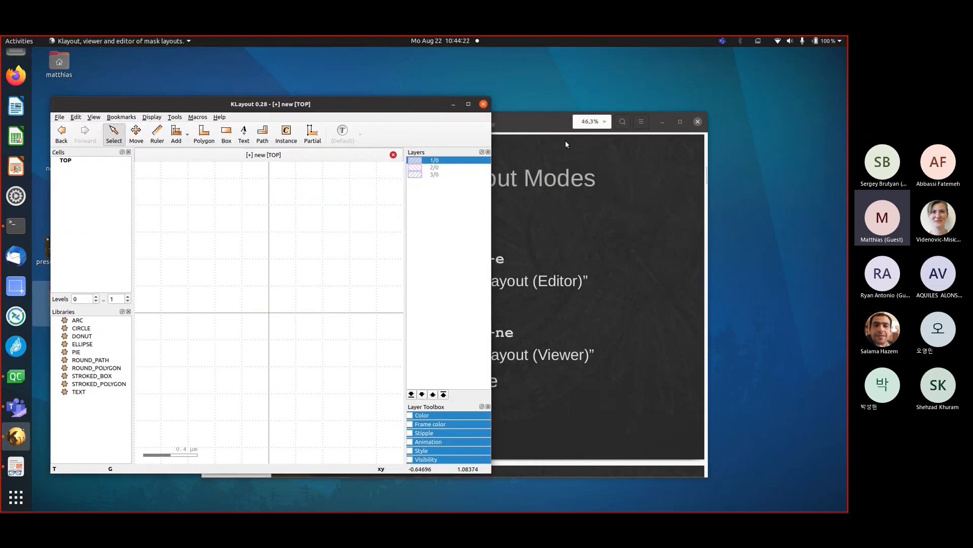
pyautogui.click(532, 120)
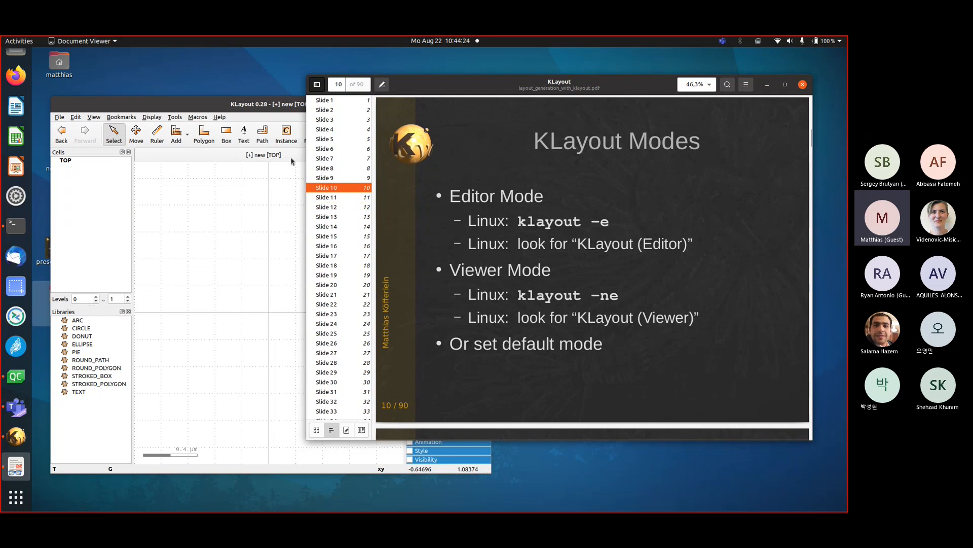
pyautogui.click(767, 84)
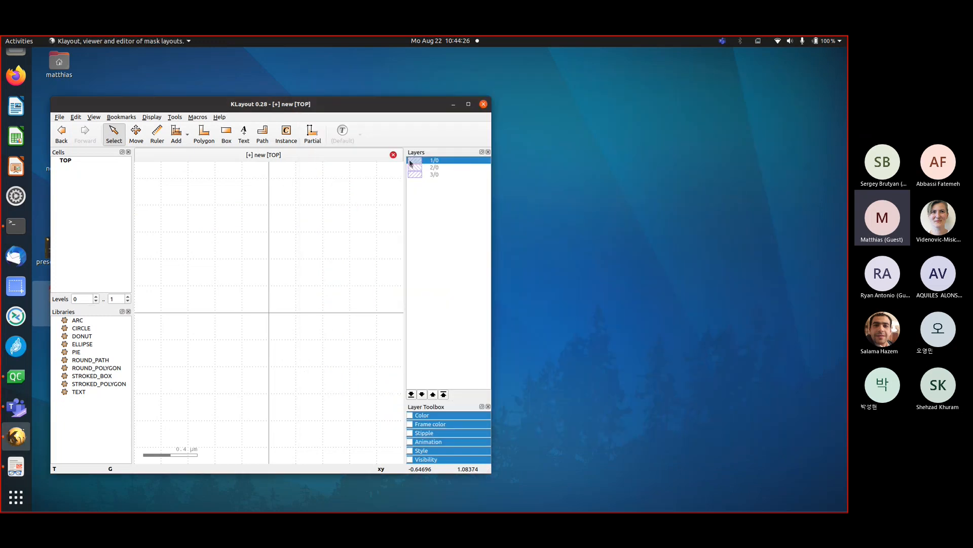
pyautogui.moveTo(392, 104); pyautogui.dragTo(494, 73)
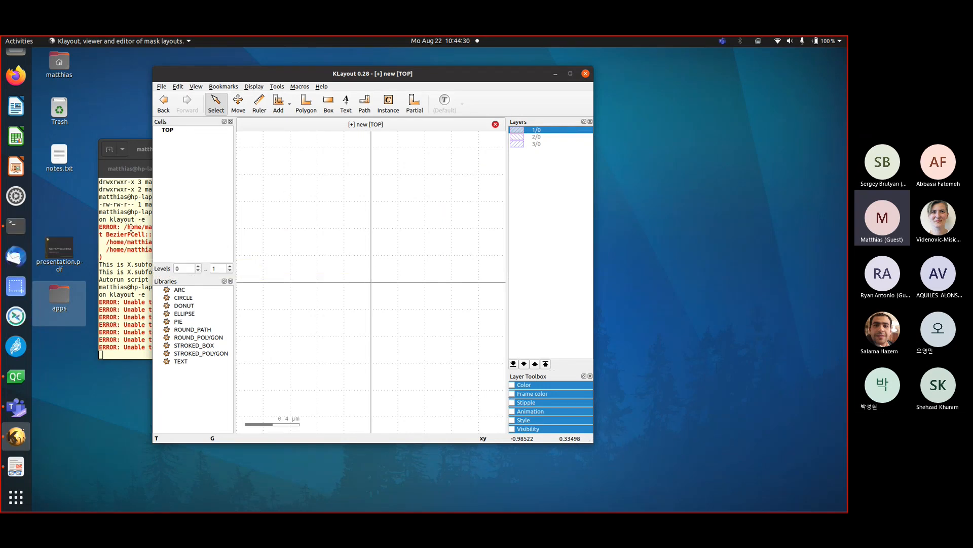
pyautogui.click(135, 222)
pyautogui.click(345, 151)
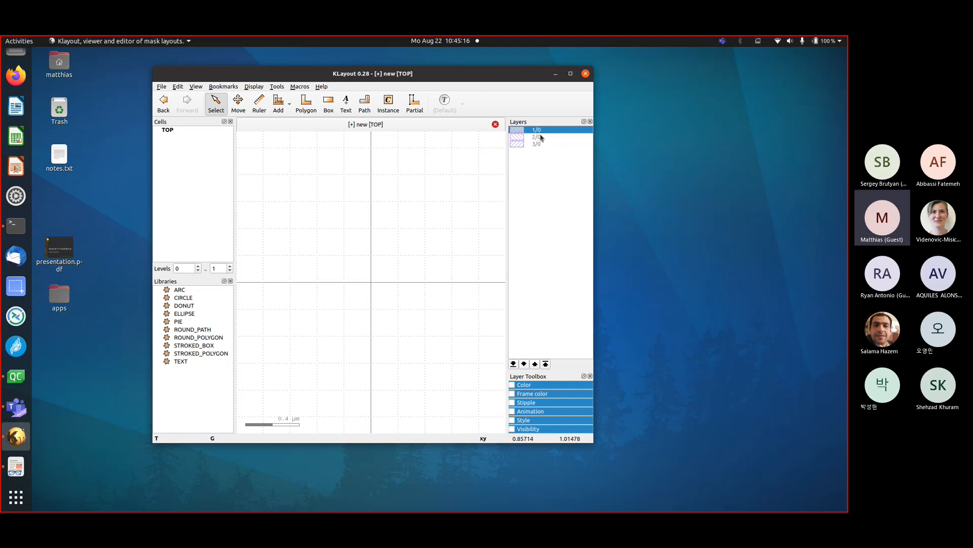
# Draw a box about 1.32 by 1.31 µm on layer 1/0, enclosing the origin of the TOP cell
pyautogui.click(329, 103)
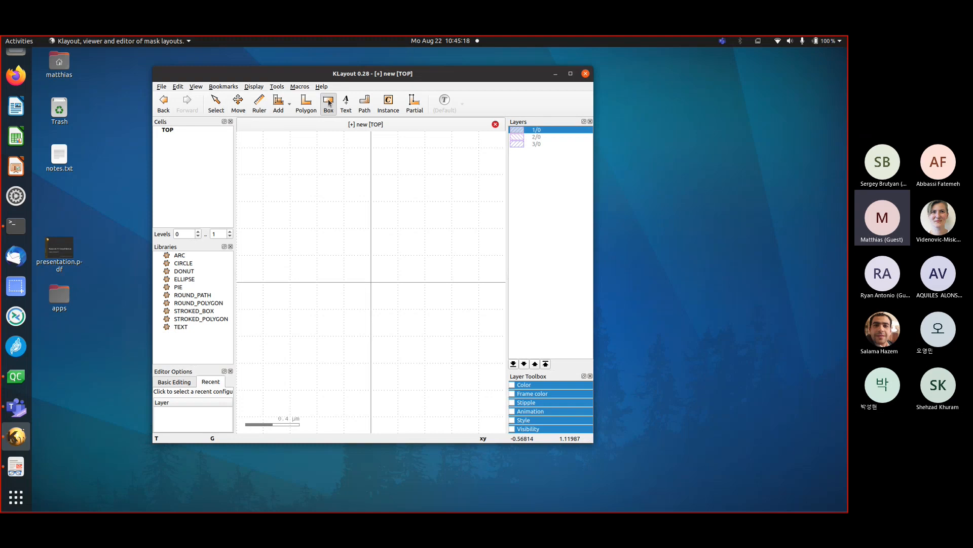
pyautogui.click(287, 172)
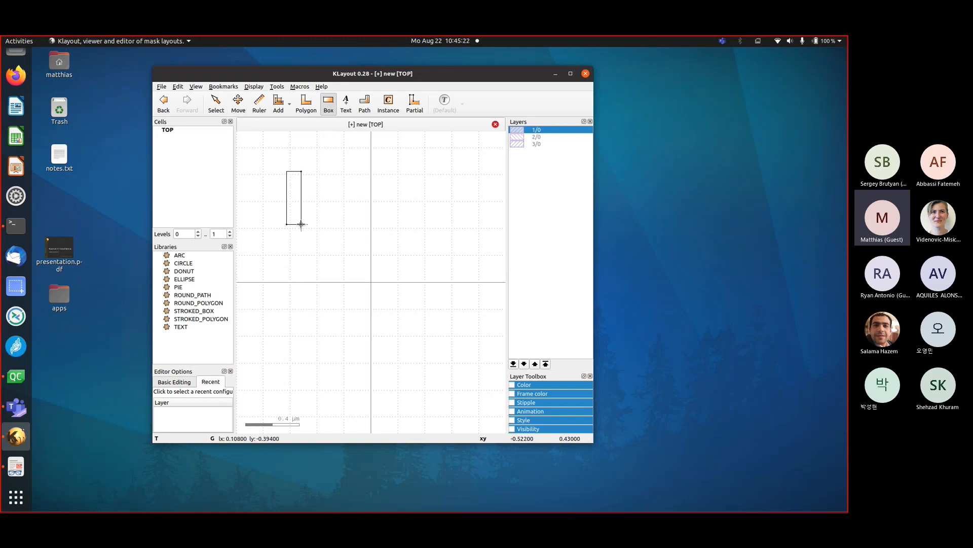
pyautogui.click(465, 348)
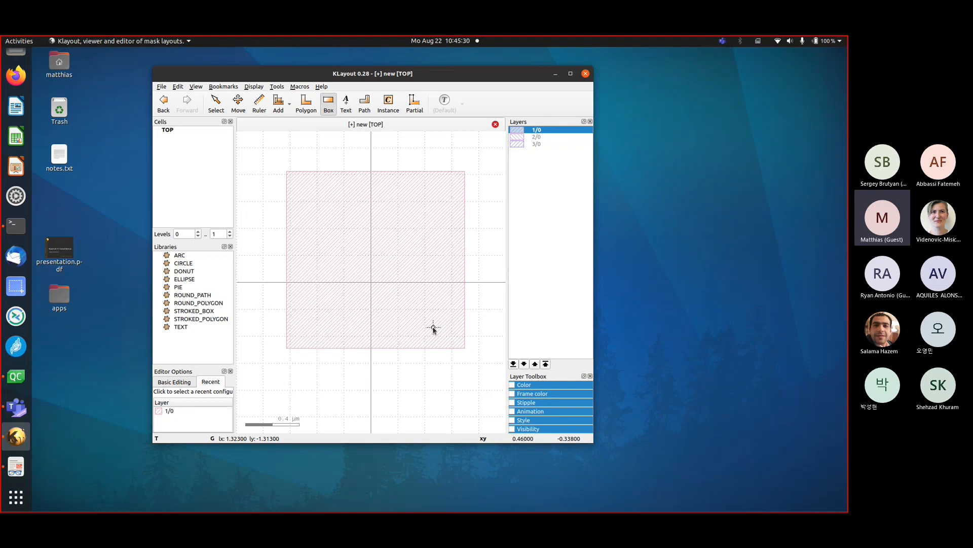
# Draw a box about 54 µm long and 1 µm high on layer 1/0, starting just beside the existing box and crossing it along the horizontal axis
pyautogui.click(269, 193)
pyautogui.scroll(-11, 348, 252)
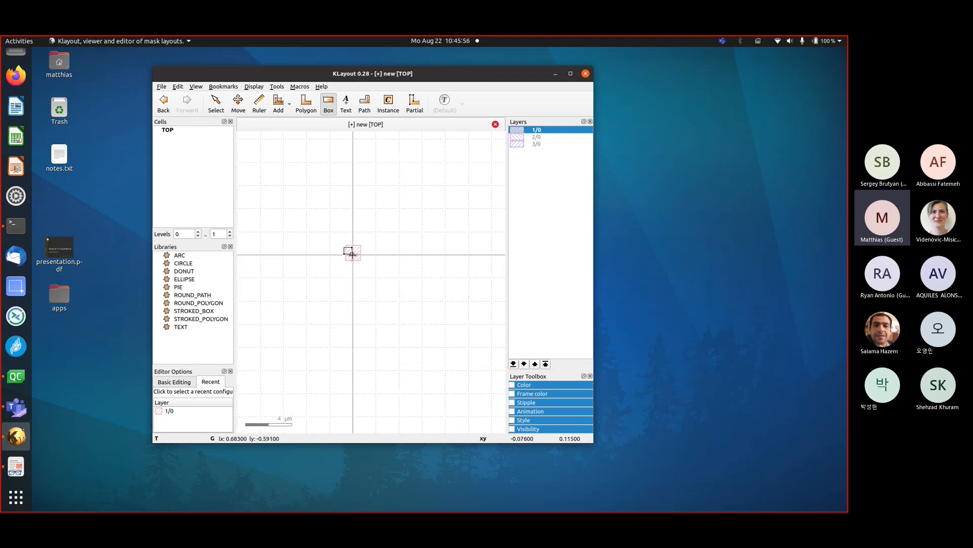
pyautogui.scroll(10, 352, 253)
pyautogui.scroll(-5, 355, 252)
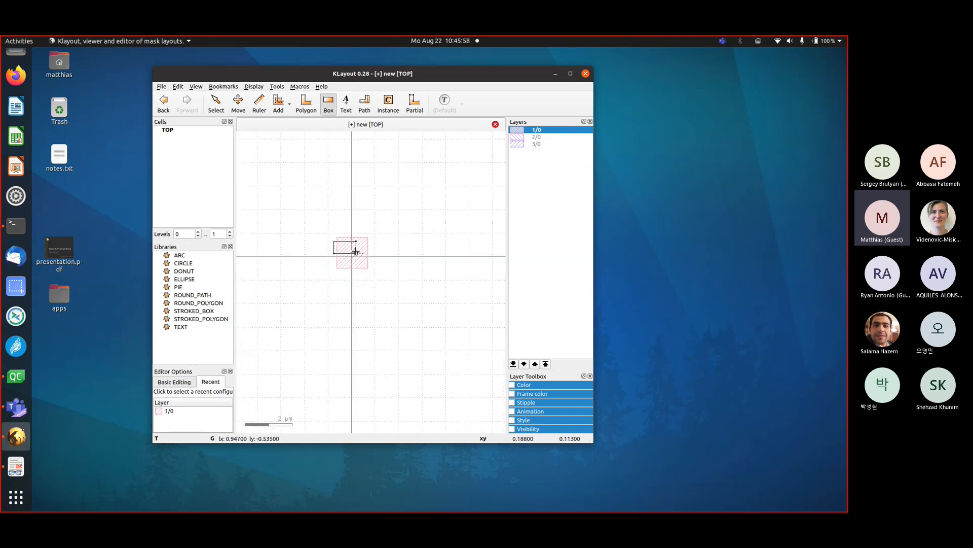
pyautogui.scroll(3, 356, 252)
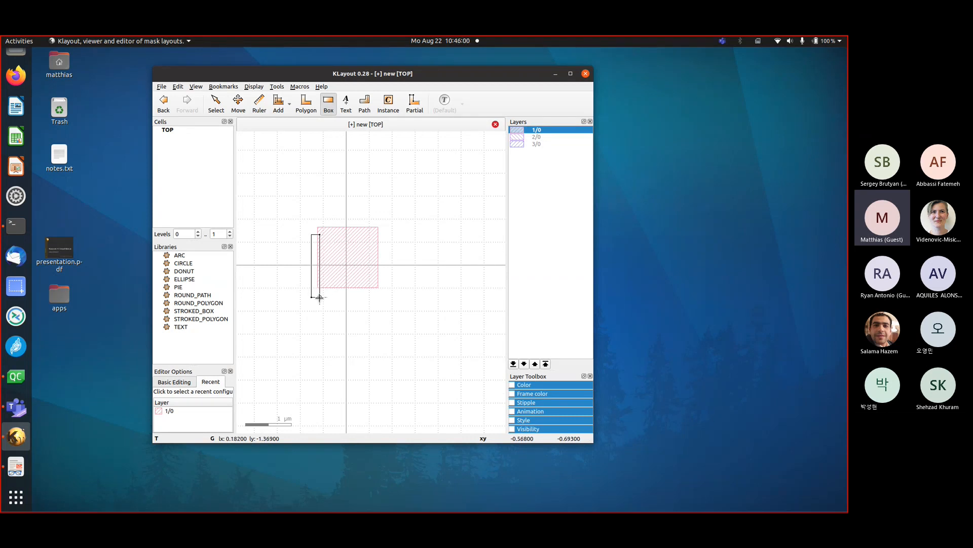
pyautogui.scroll(-2, 451, 291)
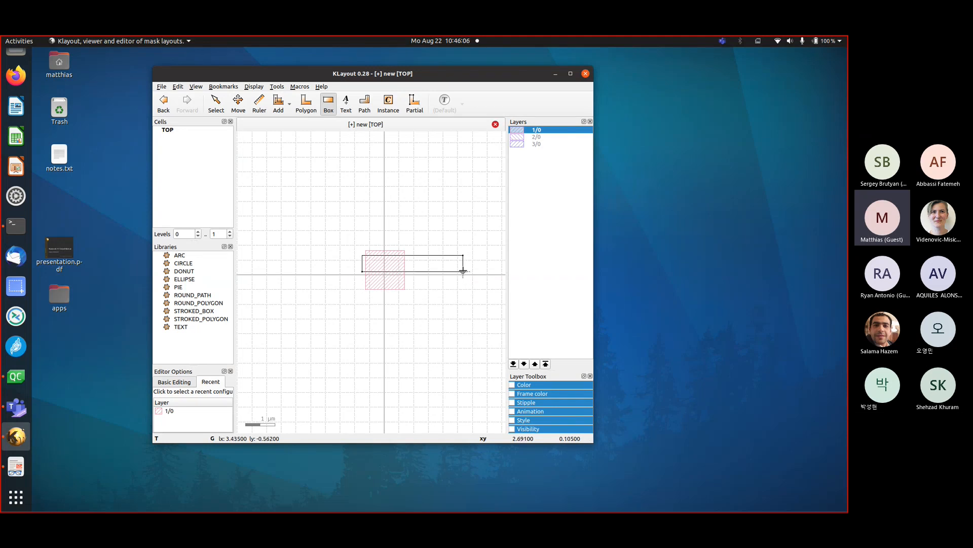
pyautogui.scroll(1, 463, 271)
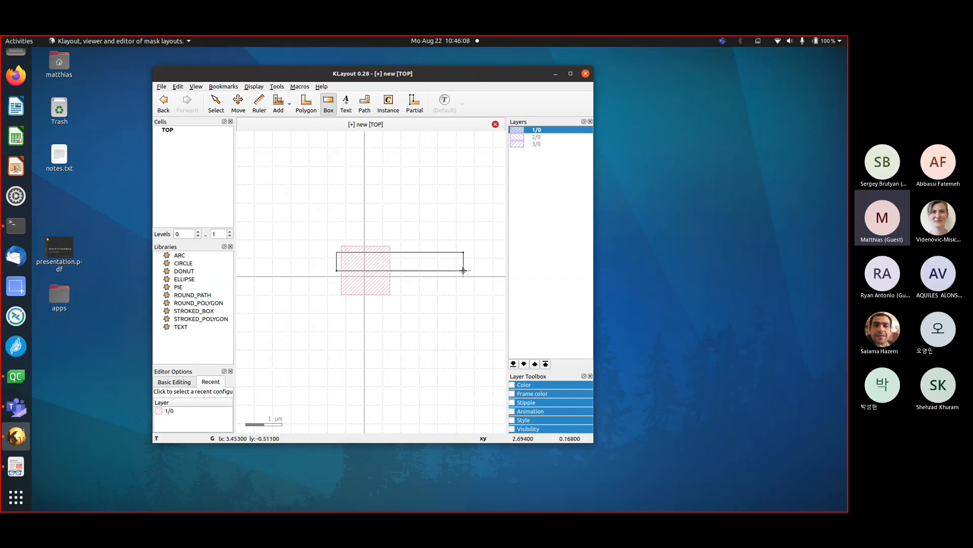
pyautogui.scroll(-1, 463, 274)
pyautogui.moveTo(460, 287); pyautogui.dragTo(425, 313, button='right')
pyautogui.scroll(-10, 435, 290)
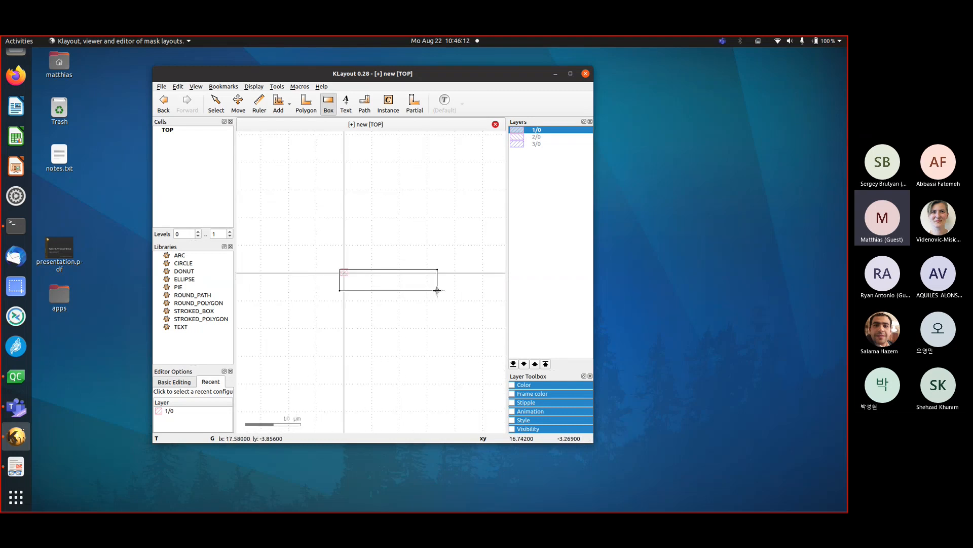
pyautogui.scroll(3, 405, 287)
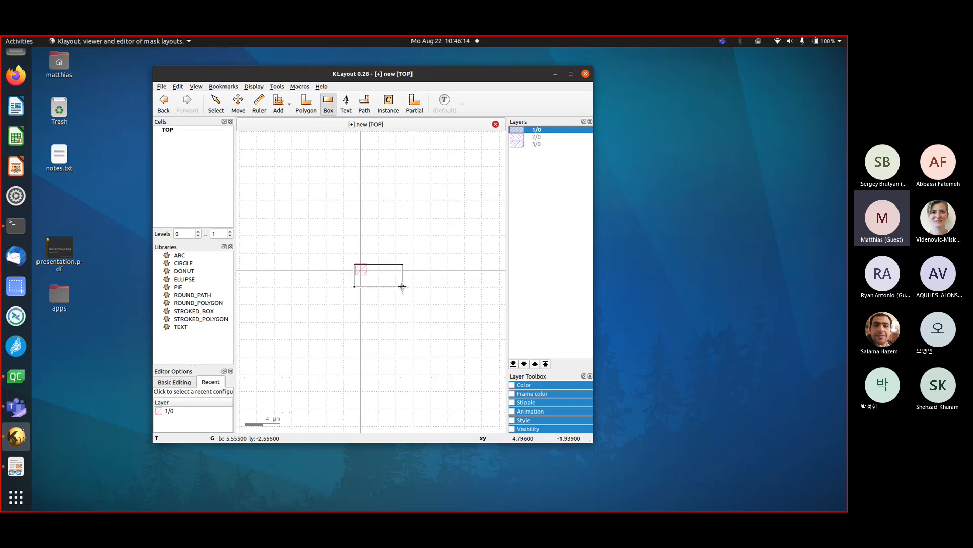
pyautogui.scroll(-3, 445, 272)
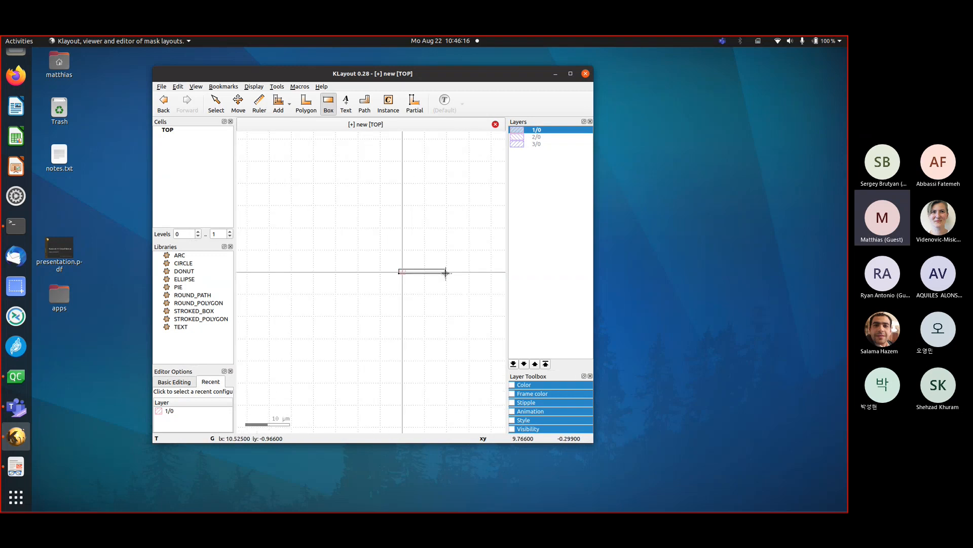
pyautogui.moveTo(457, 265); pyautogui.dragTo(290, 287, button='middle')
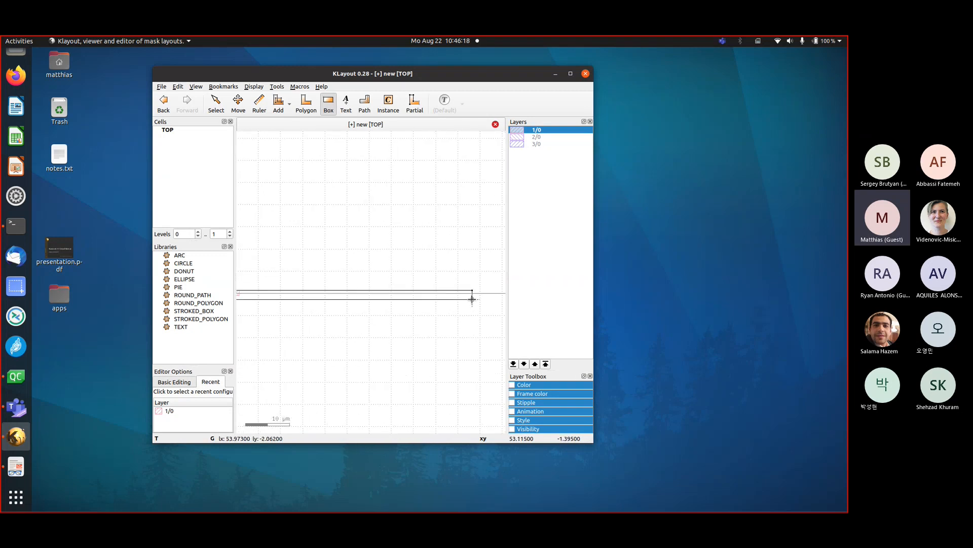
pyautogui.scroll(3, 476, 299)
pyautogui.scroll(5, 469, 292)
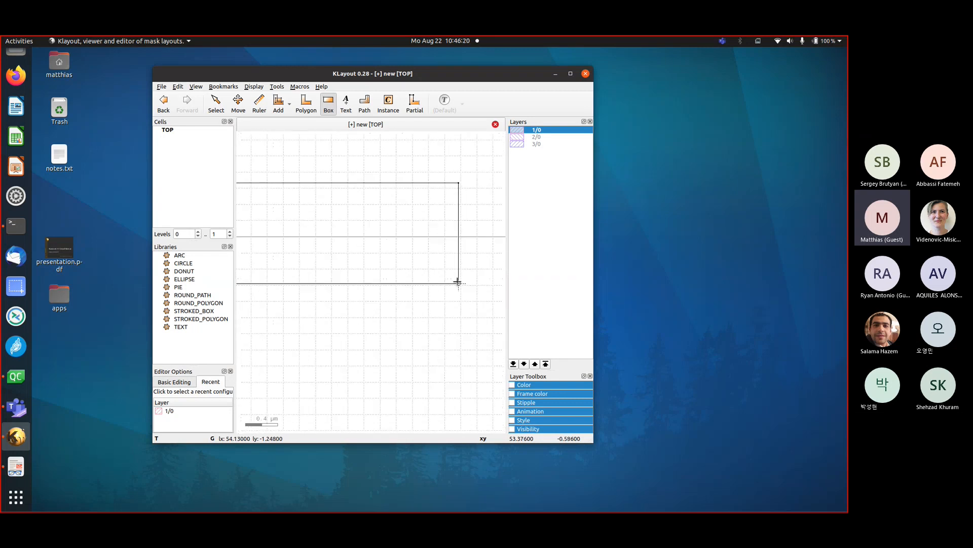
pyautogui.click(434, 263)
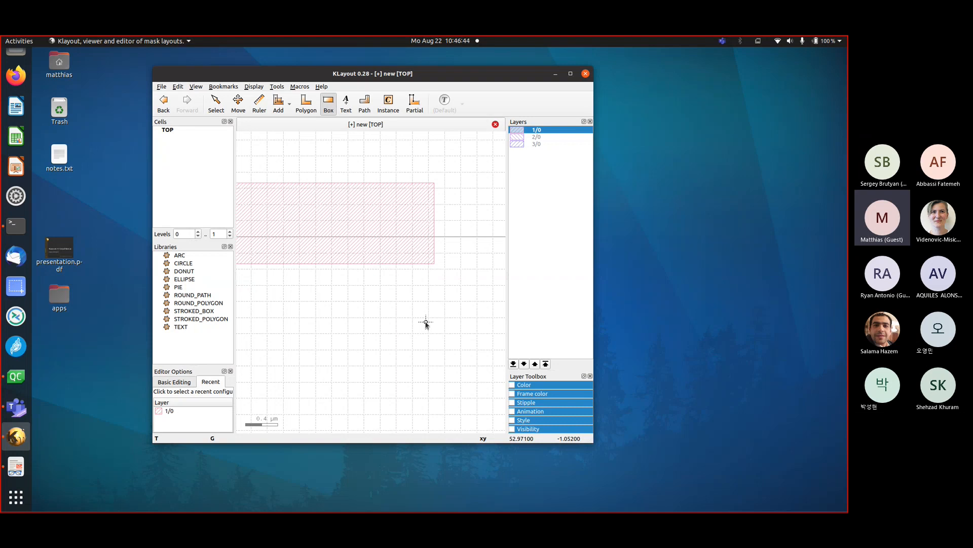
pyautogui.click(272, 201)
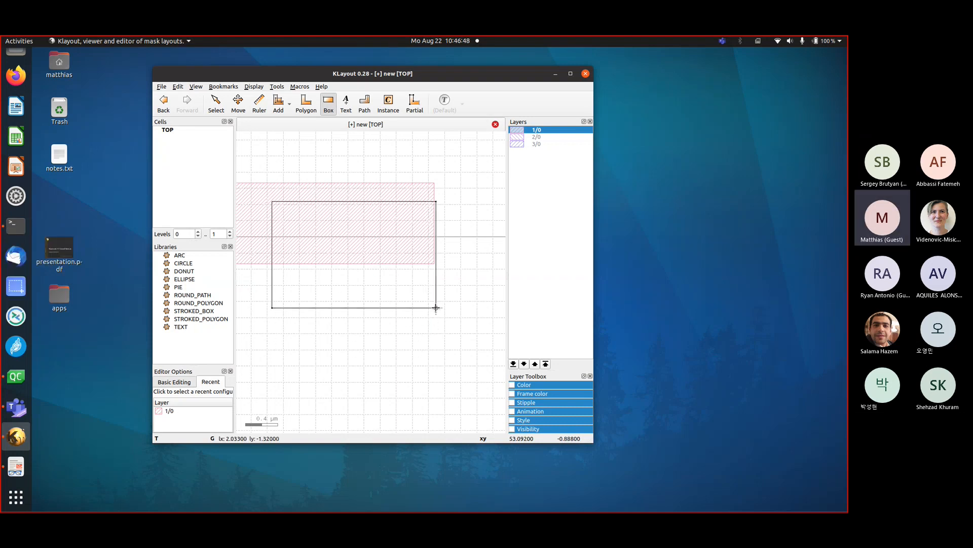
pyautogui.press('Escape')
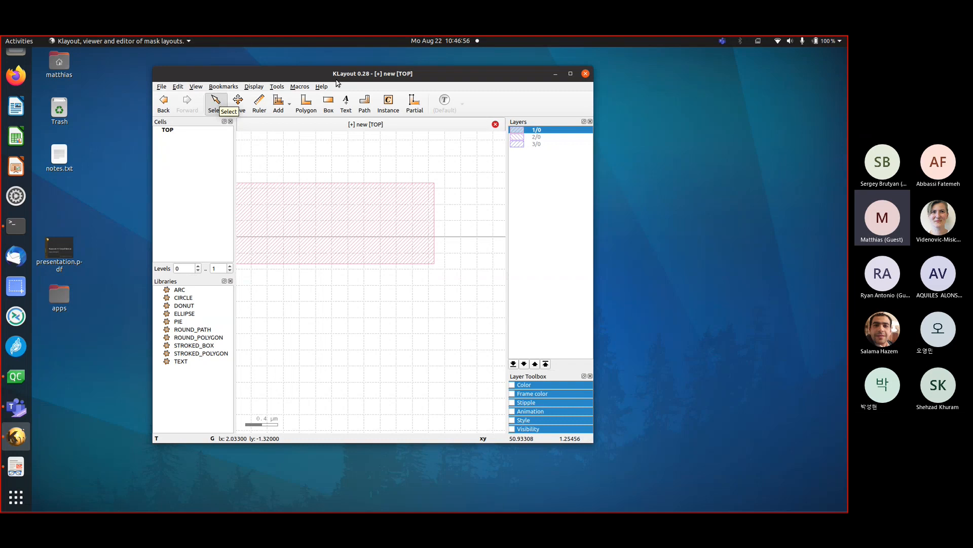
pyautogui.click(329, 103)
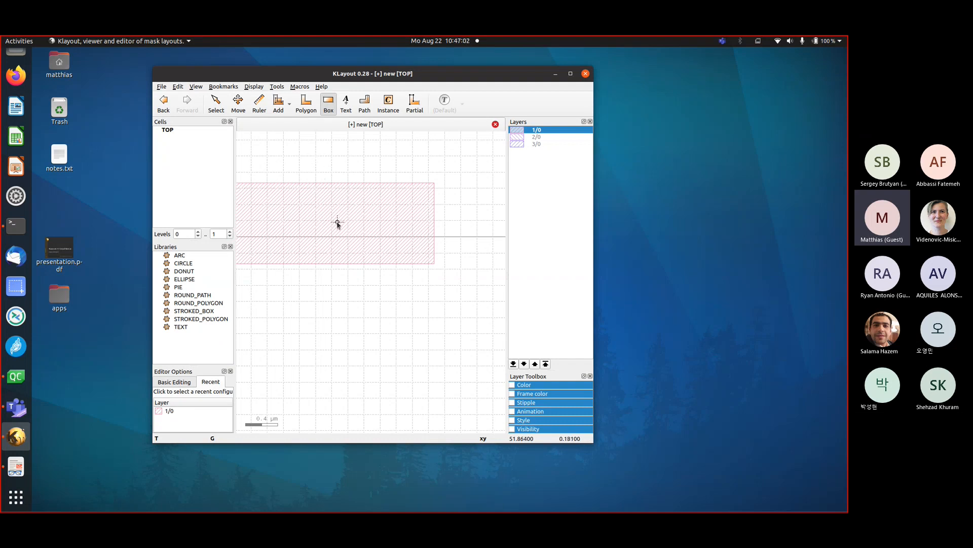
# Examine the far end of the long layer 1/0 box at several magnifications by framing areas around it
pyautogui.scroll(1, 343, 222)
pyautogui.scroll(1, 344, 220)
pyautogui.scroll(-4, 343, 218)
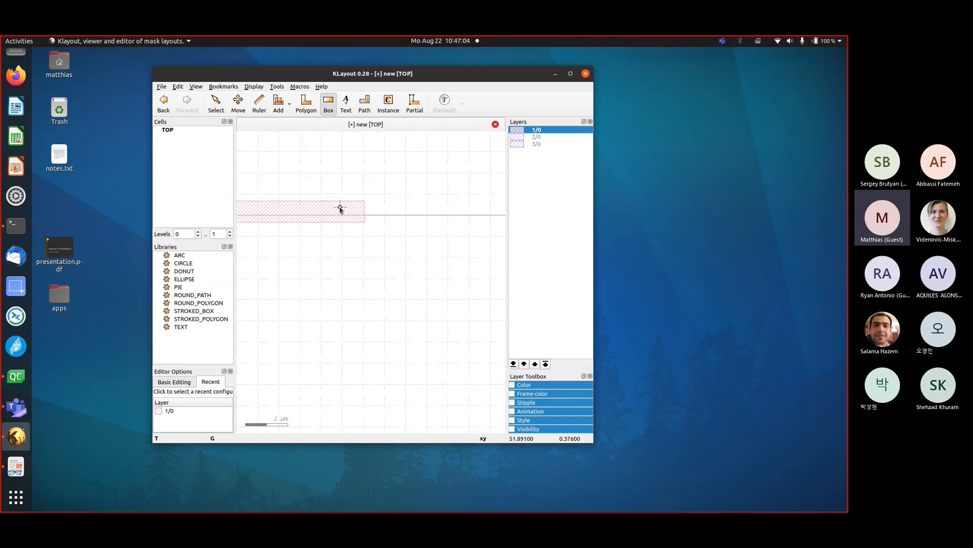
pyautogui.click(307, 180)
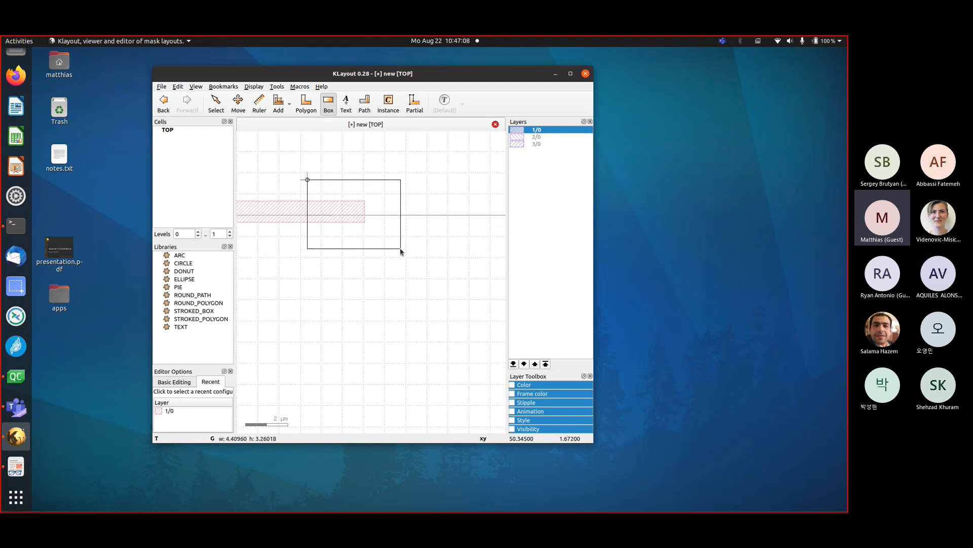
pyautogui.scroll(3, 400, 250)
pyautogui.click(309, 206)
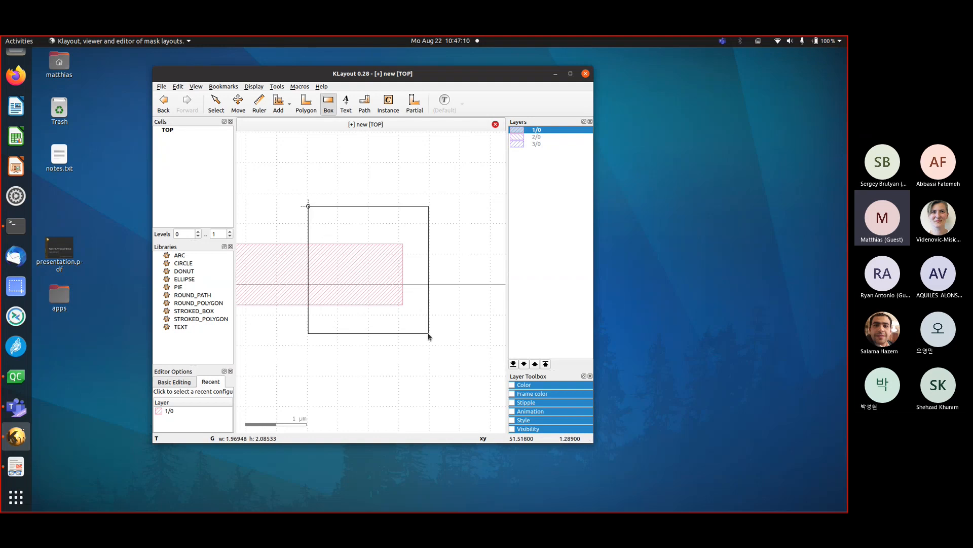
pyautogui.moveTo(428, 334); pyautogui.dragTo(430, 333, button='right')
pyautogui.moveTo(350, 293); pyautogui.dragTo(407, 219, button='right')
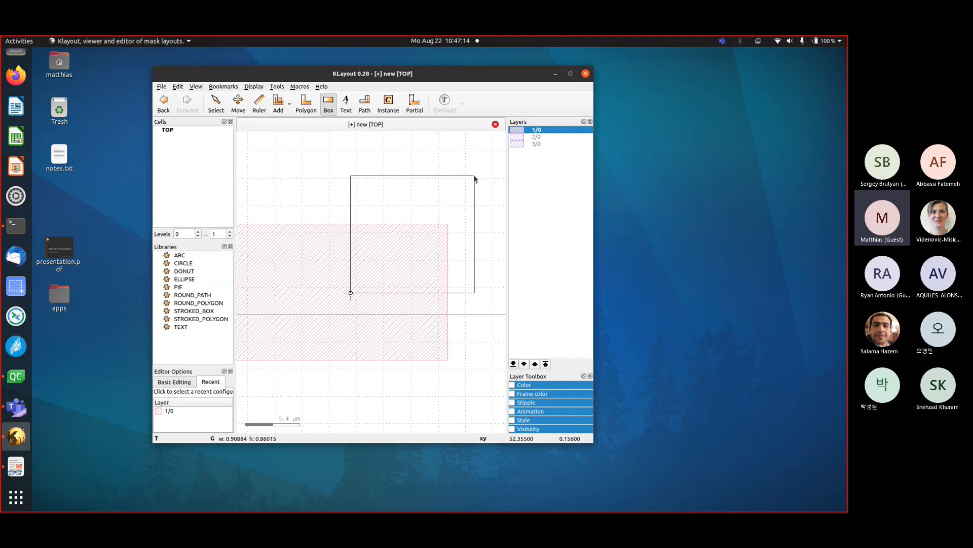
pyautogui.moveTo(476, 175); pyautogui.dragTo(475, 175, button='right')
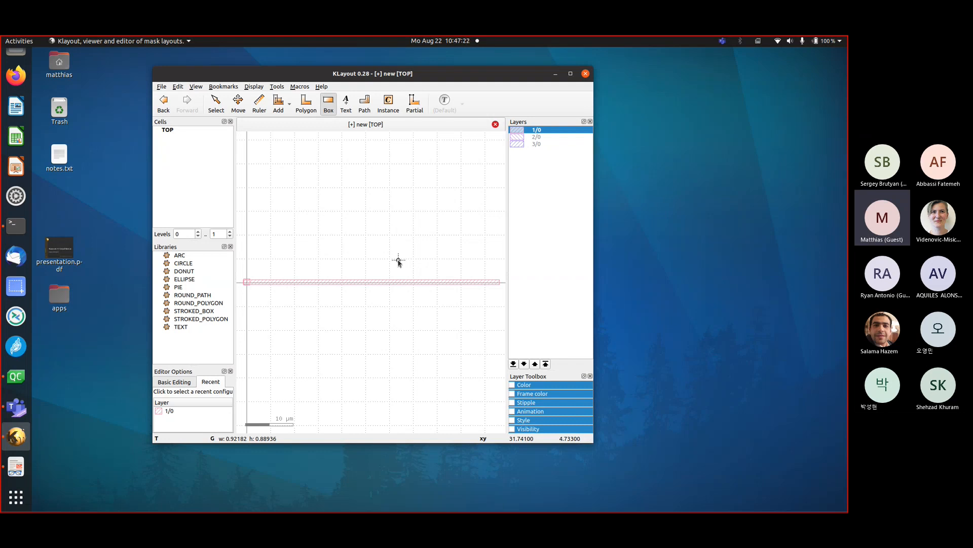
# Examine the middle of the long box and its overlap with the small box at the origin at different magnifications
pyautogui.click(347, 250)
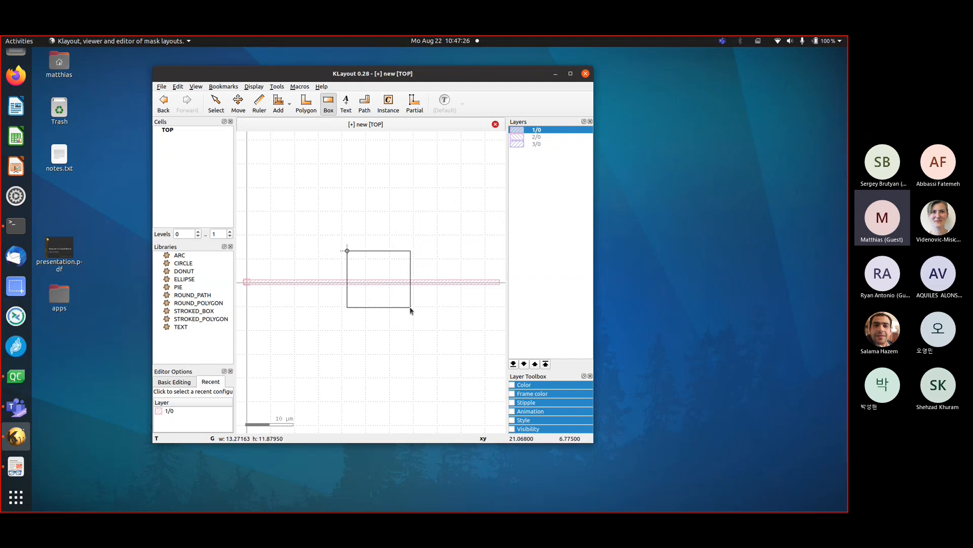
pyautogui.moveTo(411, 307); pyautogui.dragTo(410, 307, button='right')
pyautogui.moveTo(306, 248); pyautogui.dragTo(420, 345, button='right')
pyautogui.moveTo(283, 227); pyautogui.dragTo(251, 191, button='right')
pyautogui.moveTo(428, 343); pyautogui.dragTo(280, 218, button='right')
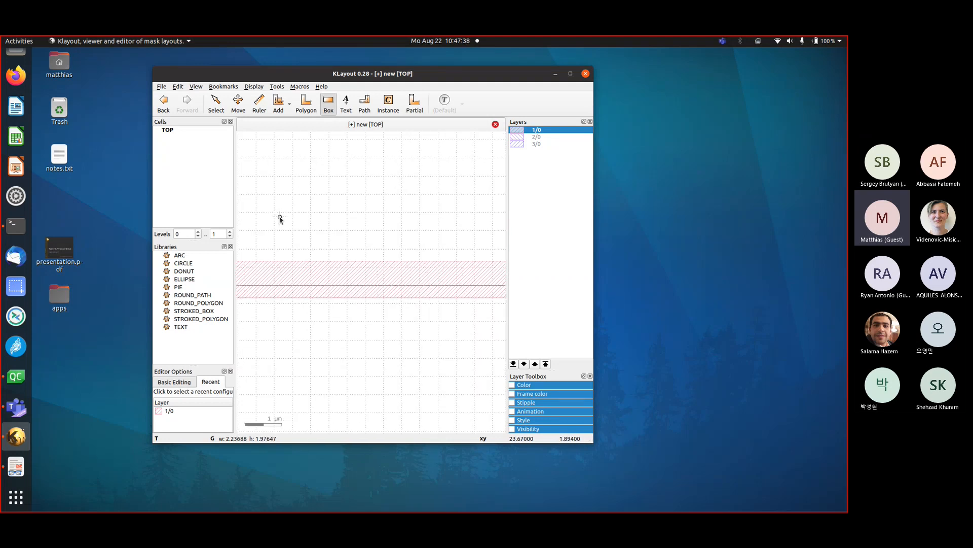
pyautogui.moveTo(426, 330); pyautogui.dragTo(319, 244, button='right')
pyautogui.scroll(2, 247, 285)
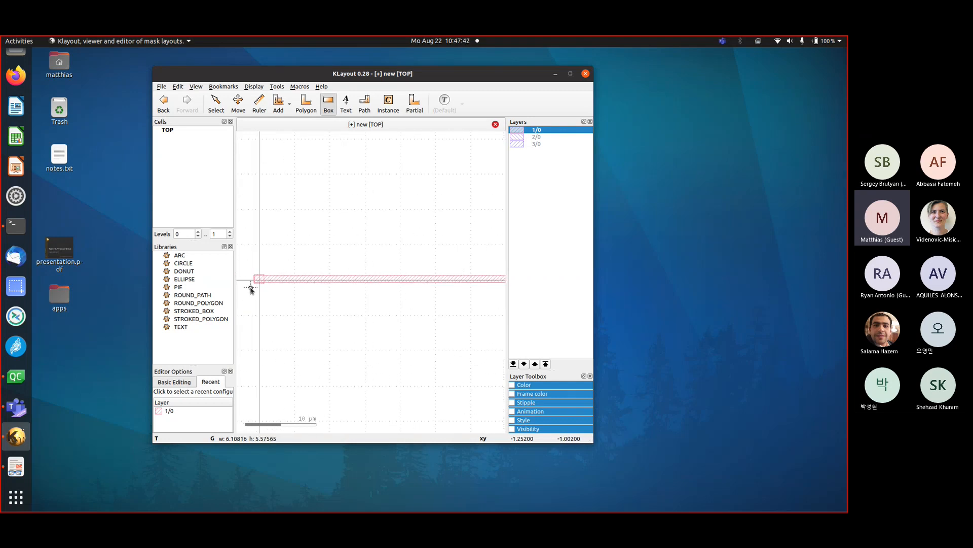
pyautogui.scroll(10, 251, 289)
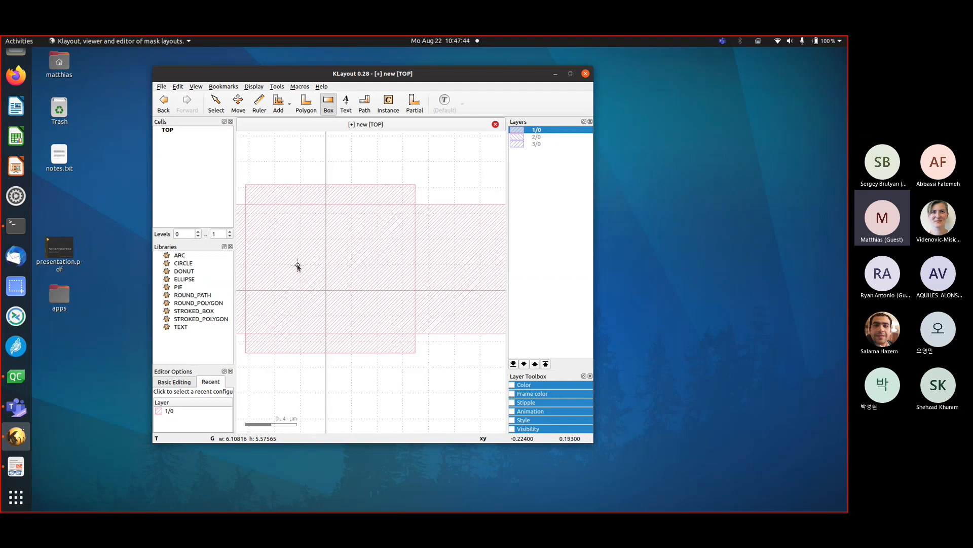
pyautogui.scroll(-5, 297, 265)
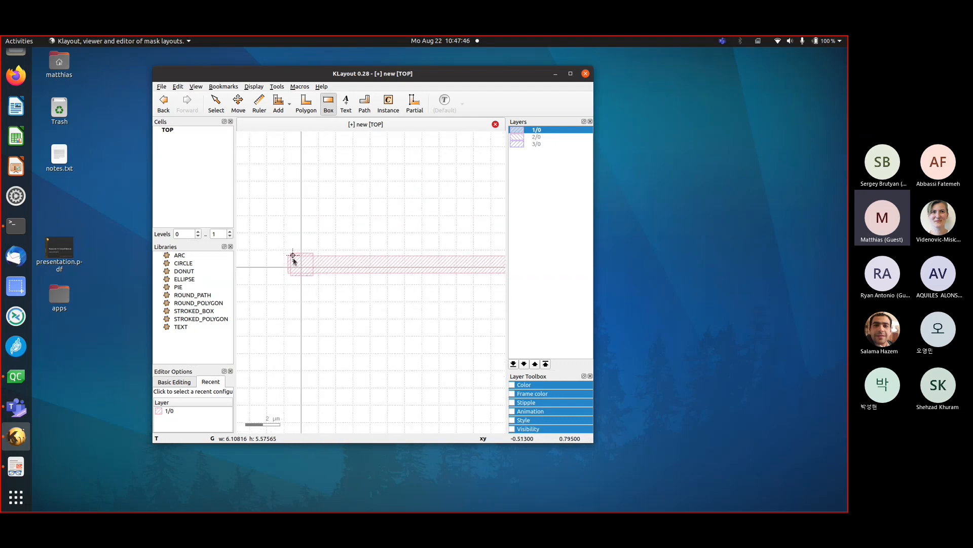
pyautogui.scroll(1, 293, 261)
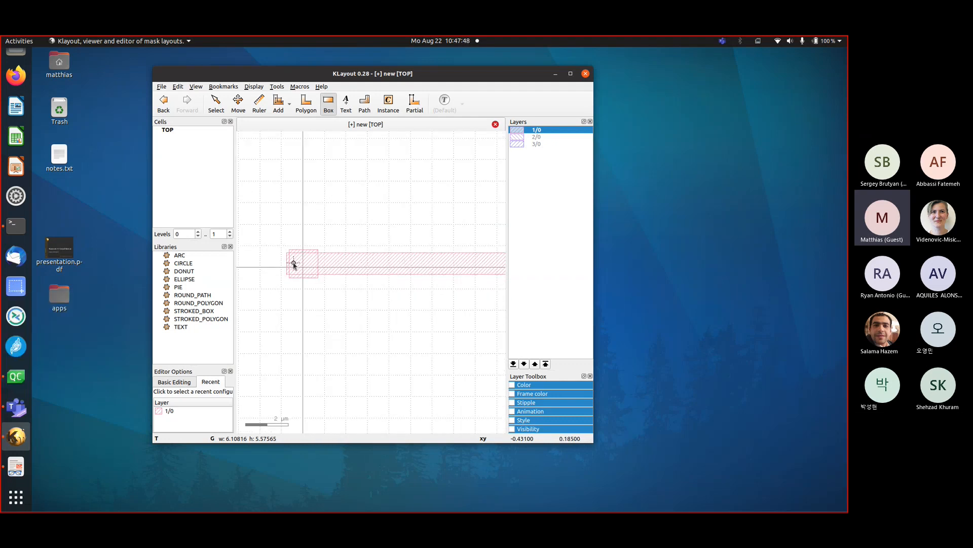
pyautogui.moveTo(282, 233); pyautogui.dragTo(330, 300, button='right')
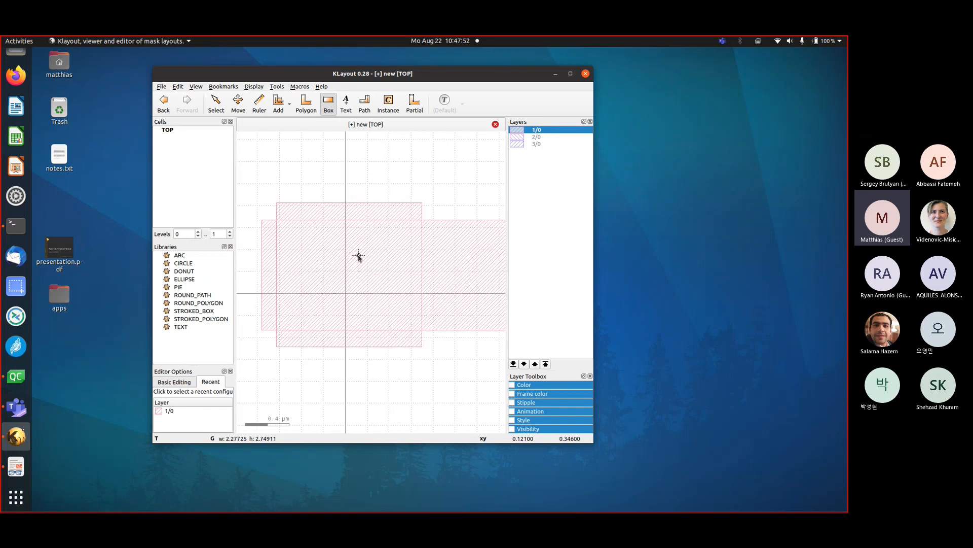
pyautogui.moveTo(348, 257); pyautogui.dragTo(362, 212, button='middle')
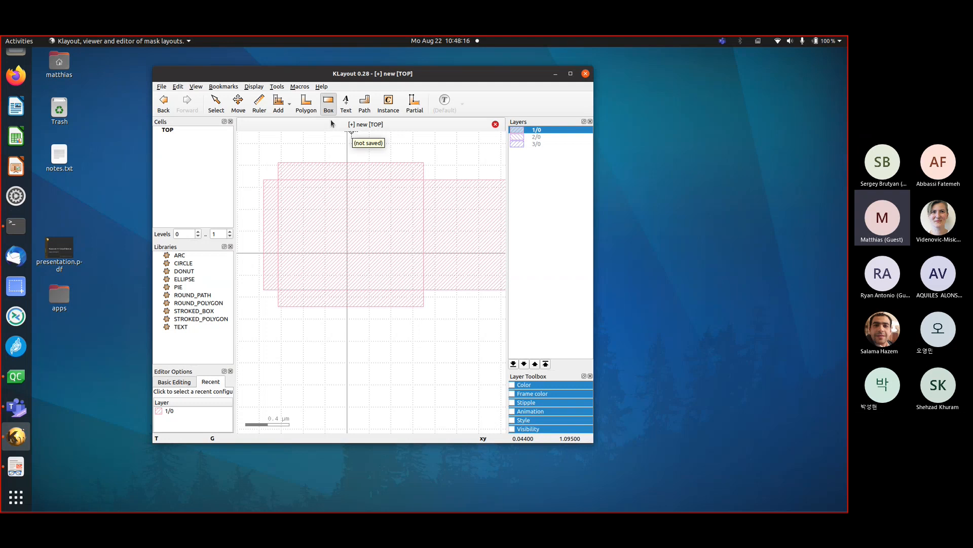
# Review the display background options in the application setup and leave without applying any changes
pyautogui.click(162, 87)
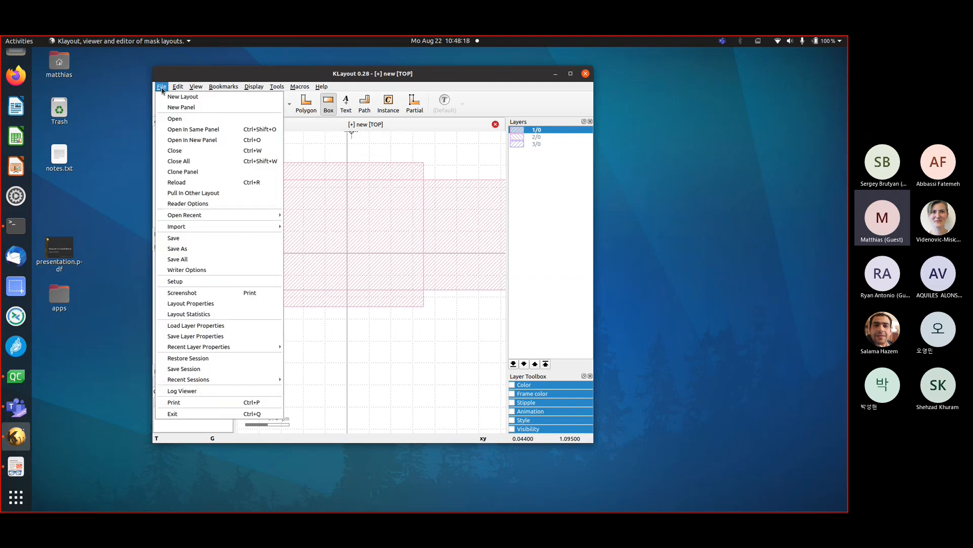
pyautogui.click(194, 282)
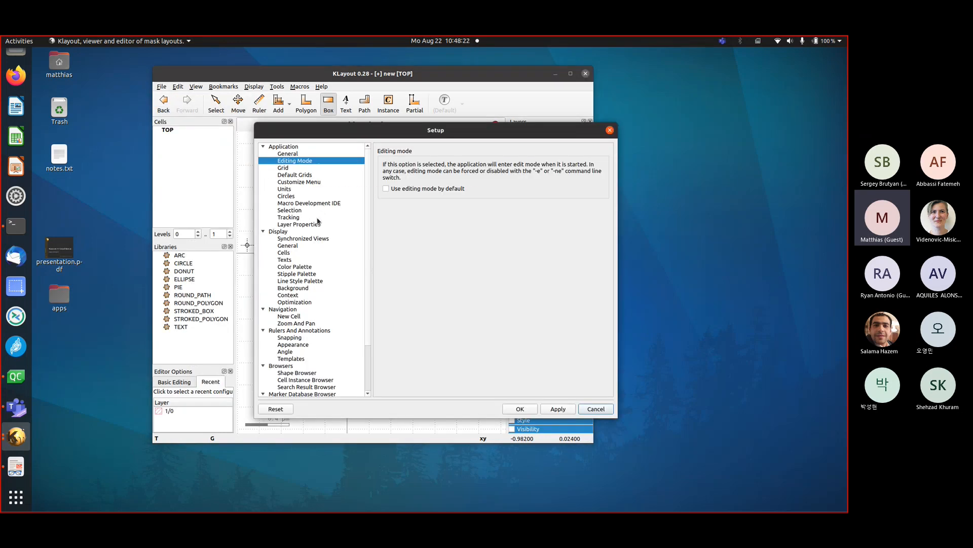
pyautogui.click(298, 288)
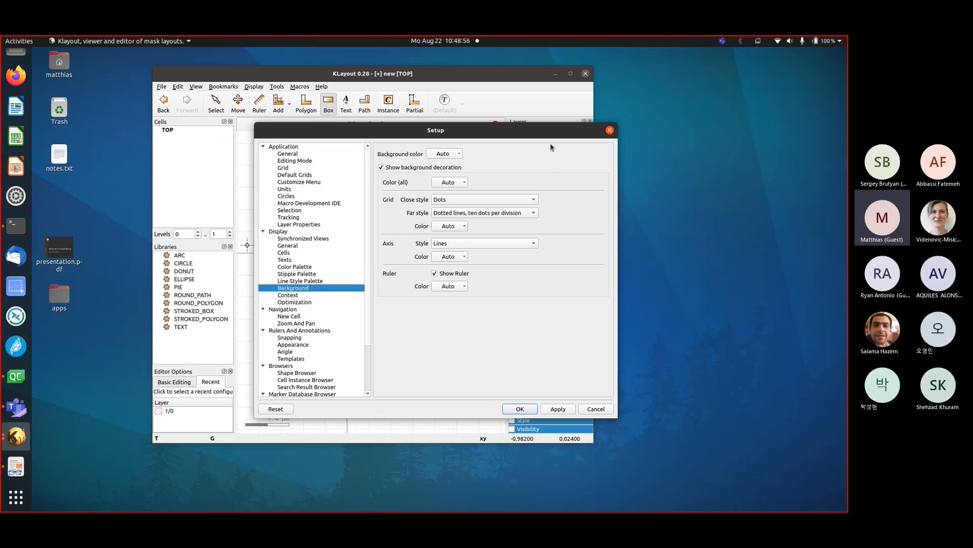
pyautogui.moveTo(547, 130); pyautogui.dragTo(378, 139)
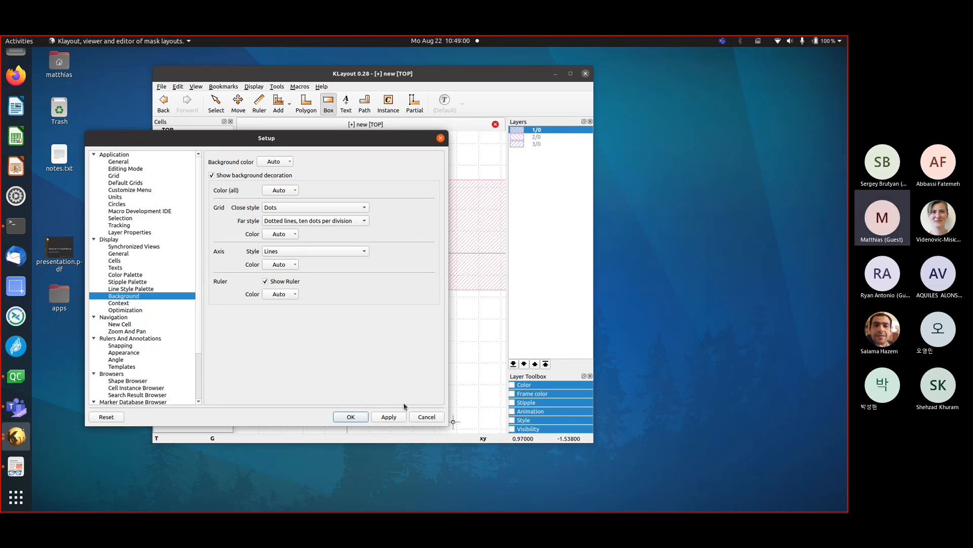
pyautogui.click(426, 416)
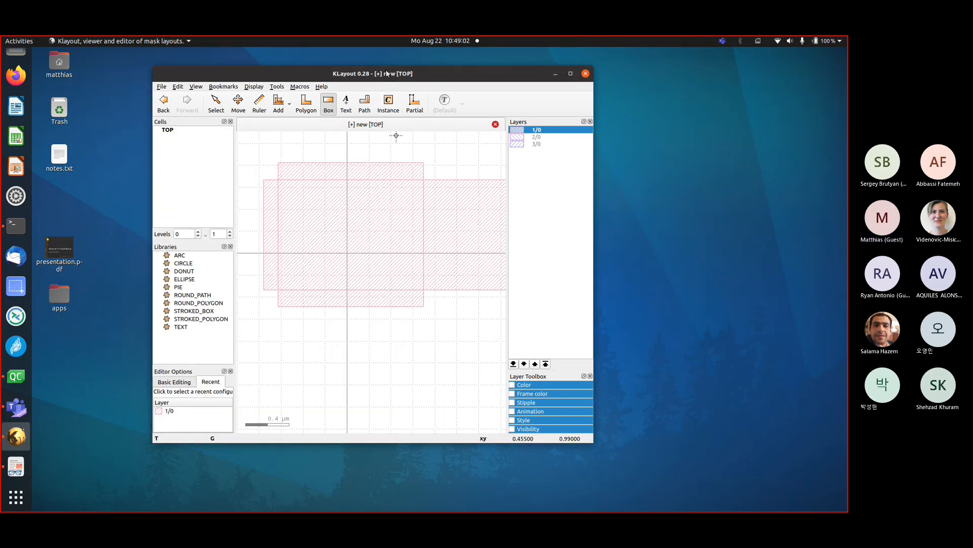
# Shift the layout window slightly aside and draw a box about 1.42 by 1.68 µm on layer 2/0, overlapping both layer 1/0 boxes near the origin
pyautogui.moveTo(386, 73); pyautogui.dragTo(344, 70)
pyautogui.click(495, 135)
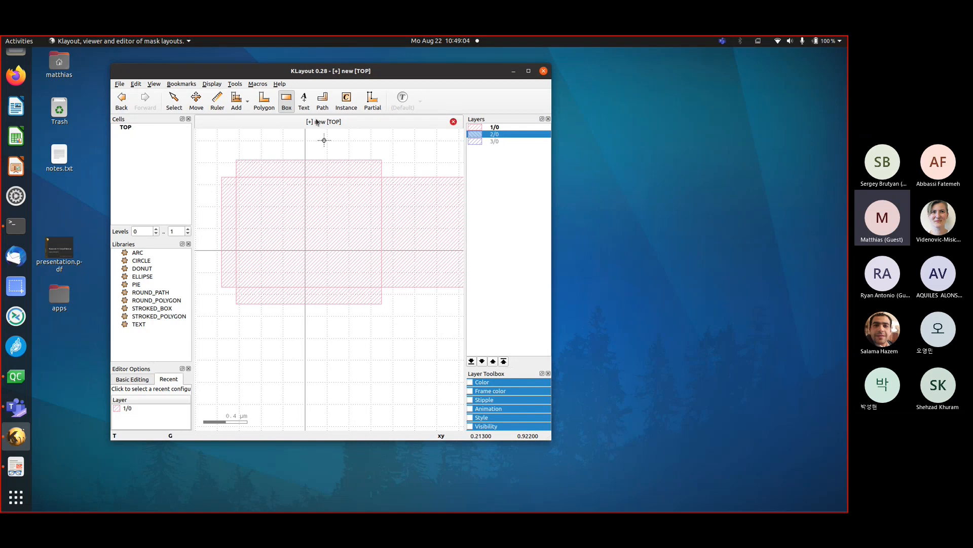
pyautogui.click(265, 146)
pyautogui.click(421, 329)
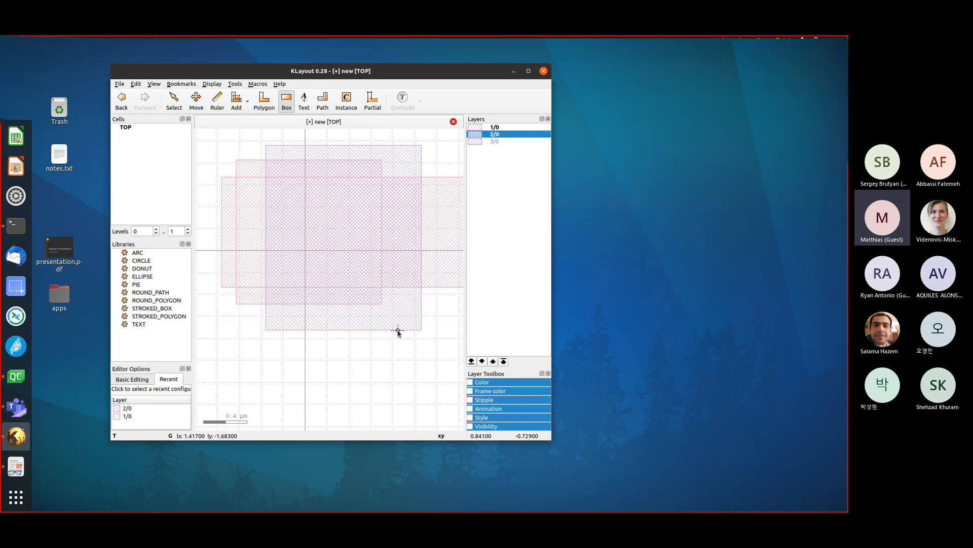
# Expand the color, frame color and stipple palettes, and color layer 2/0 red and layer 1/0 green
pyautogui.click(474, 382)
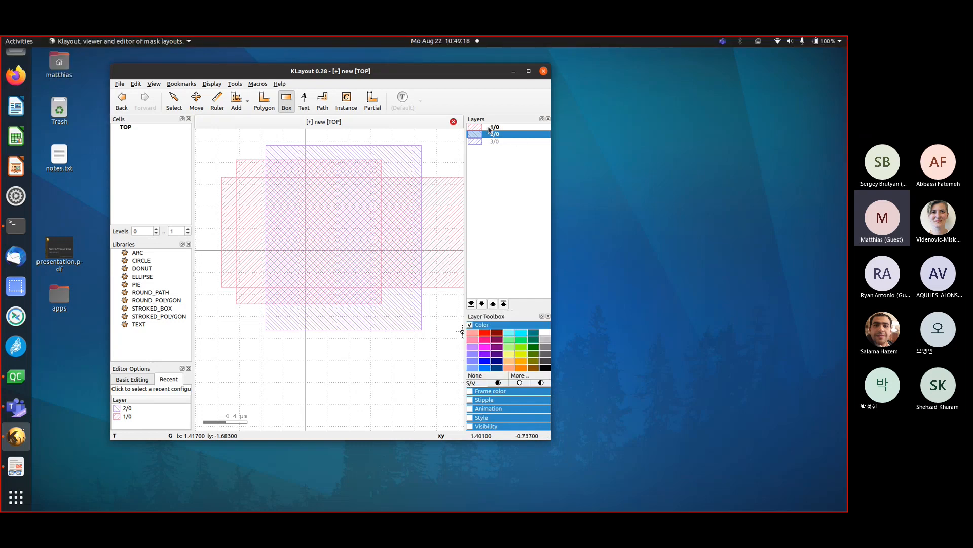
pyautogui.click(471, 391)
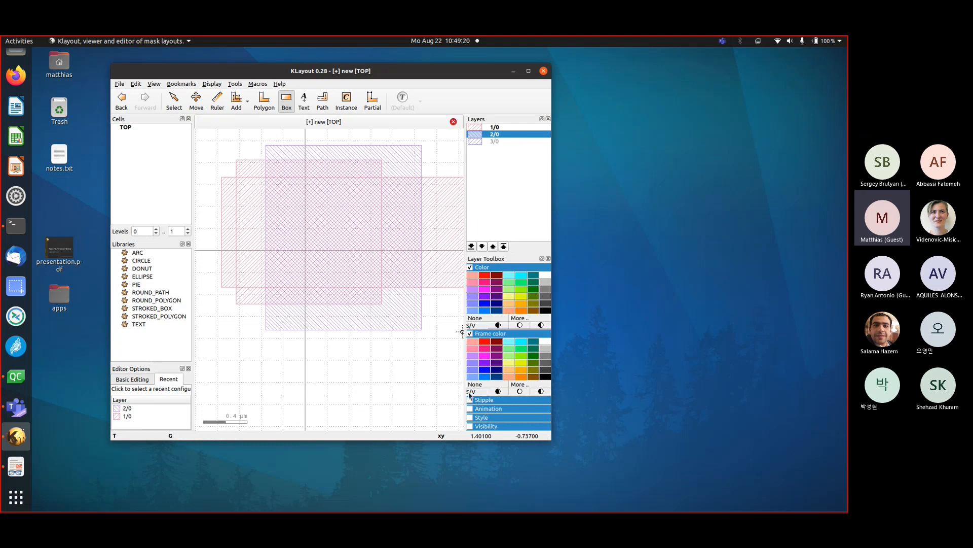
pyautogui.click(471, 400)
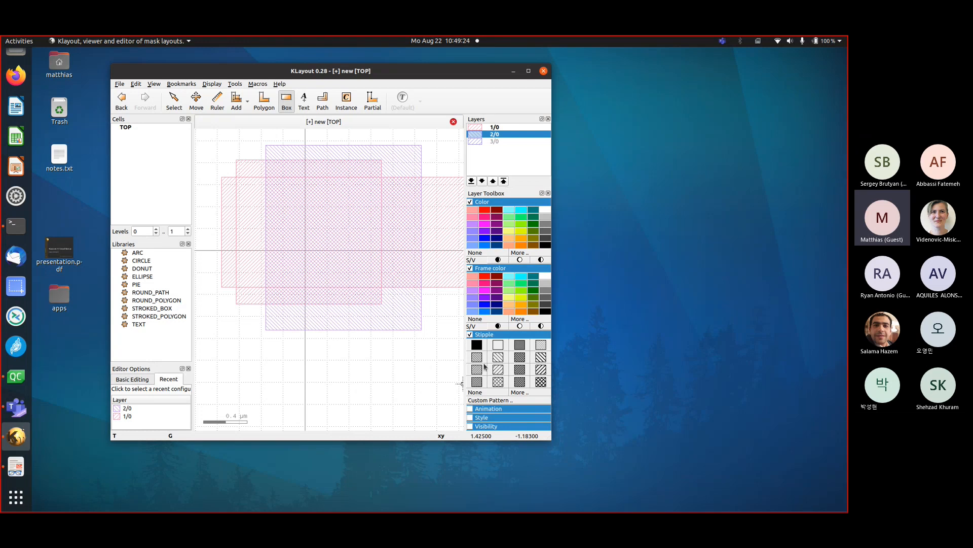
pyautogui.click(485, 211)
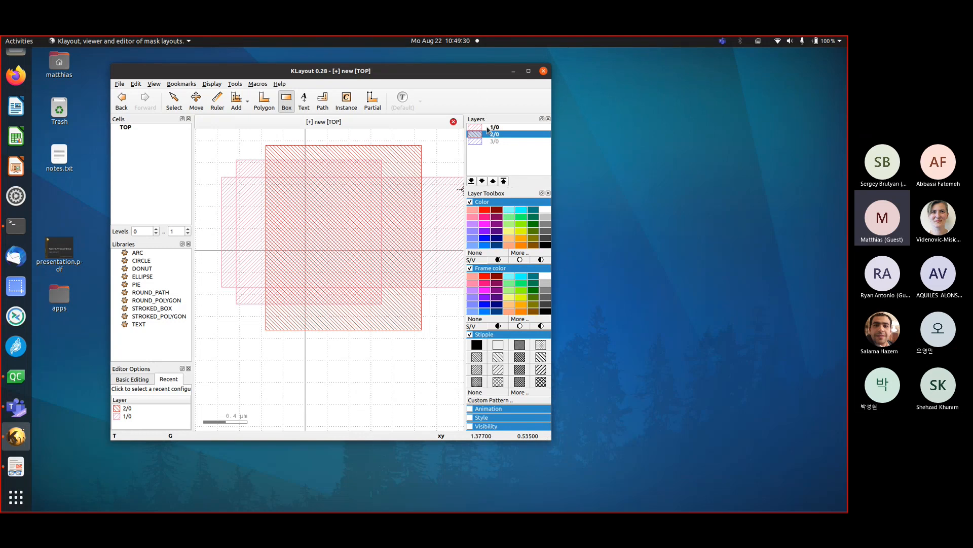
pyautogui.click(488, 127)
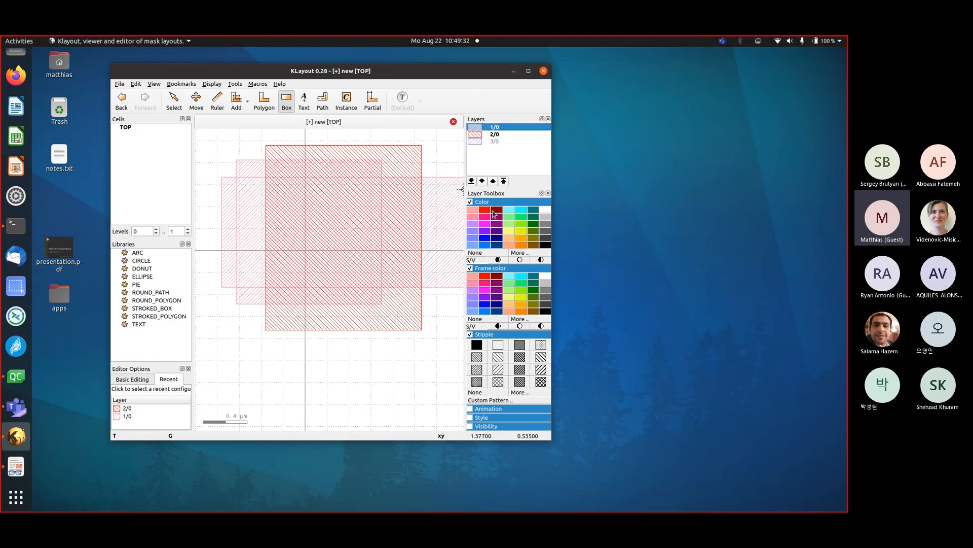
pyautogui.click(523, 217)
# Try several stipples on layer 2/0, including a solid fill, sparse dots and denser patterns
pyautogui.click(499, 135)
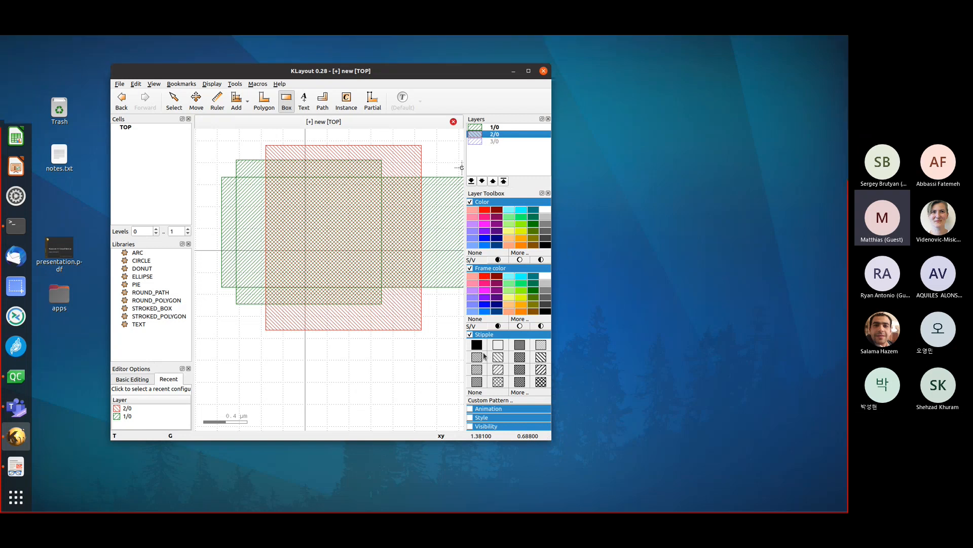
pyautogui.click(477, 345)
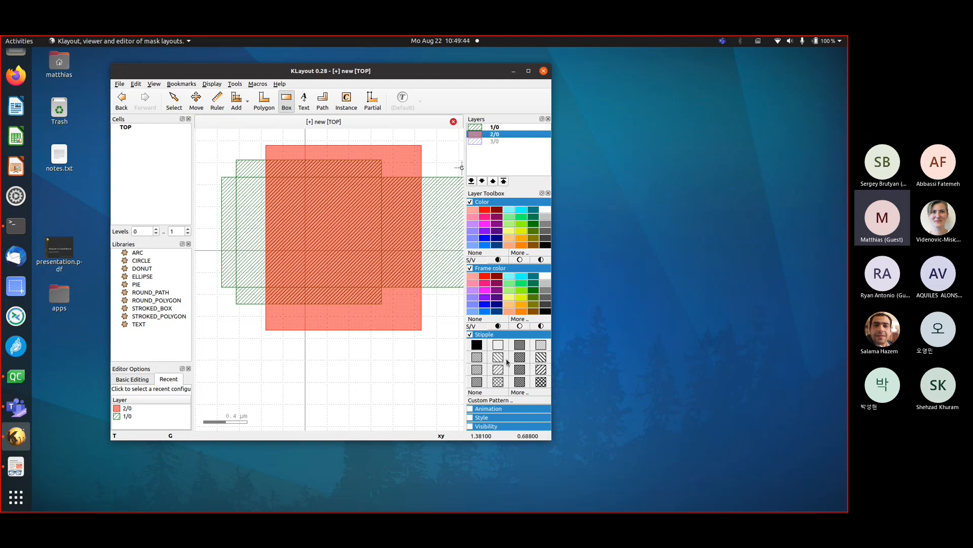
pyautogui.click(522, 373)
pyautogui.click(520, 358)
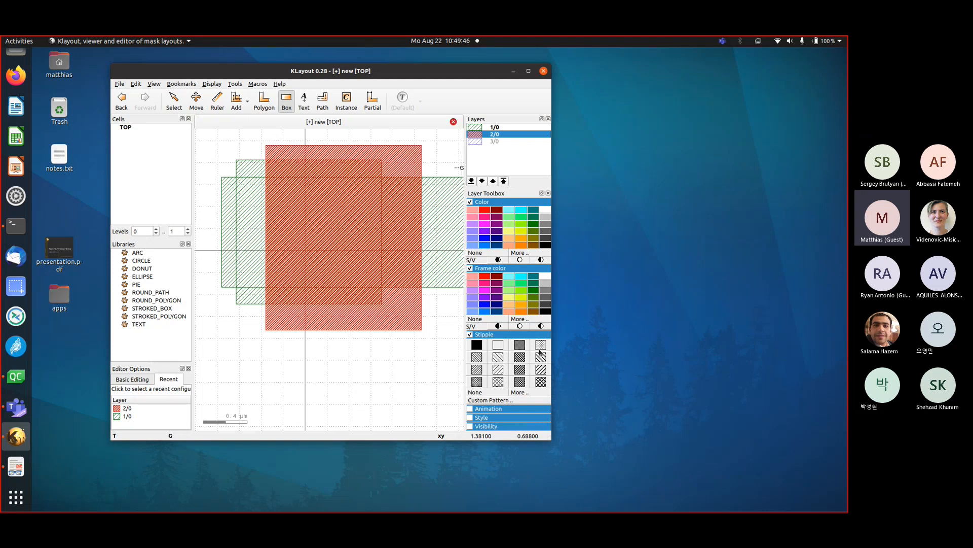
pyautogui.click(541, 349)
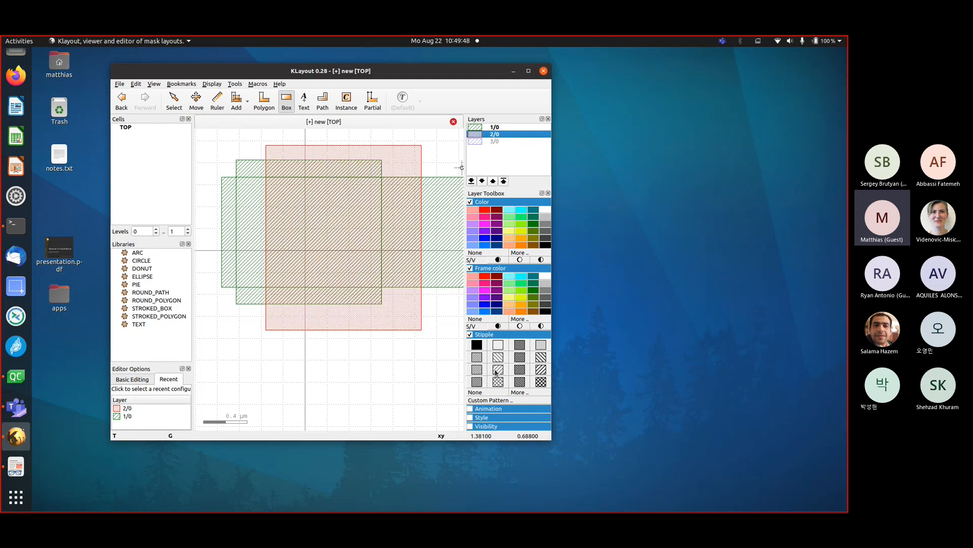
pyautogui.click(497, 370)
pyautogui.click(475, 370)
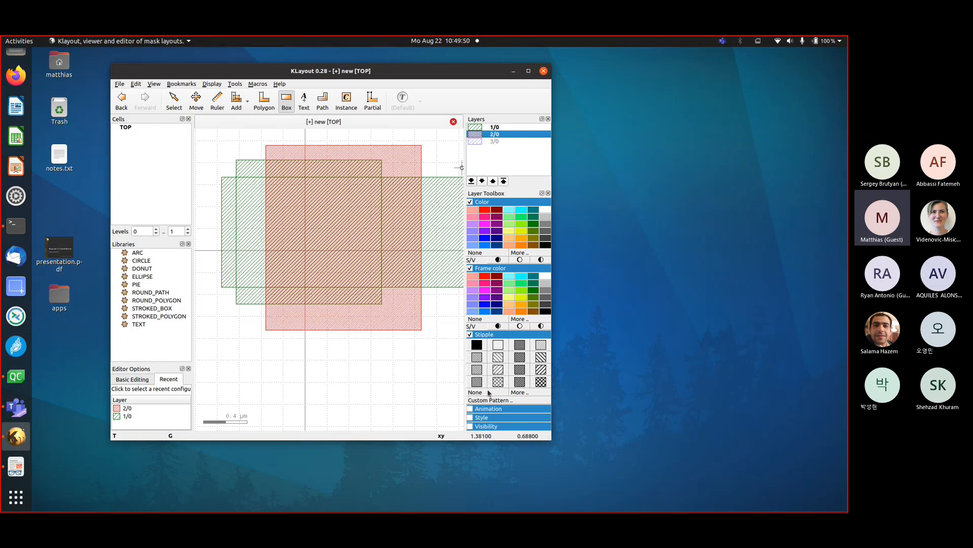
# Create a new custom stipple pattern for layer 2/0 and invert it so the pattern is blank
pyautogui.click(490, 400)
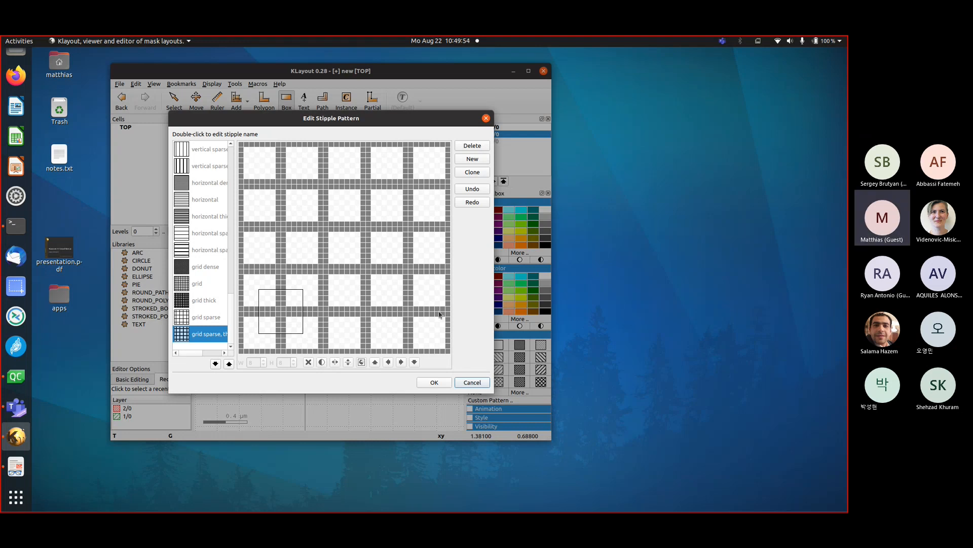
pyautogui.click(471, 381)
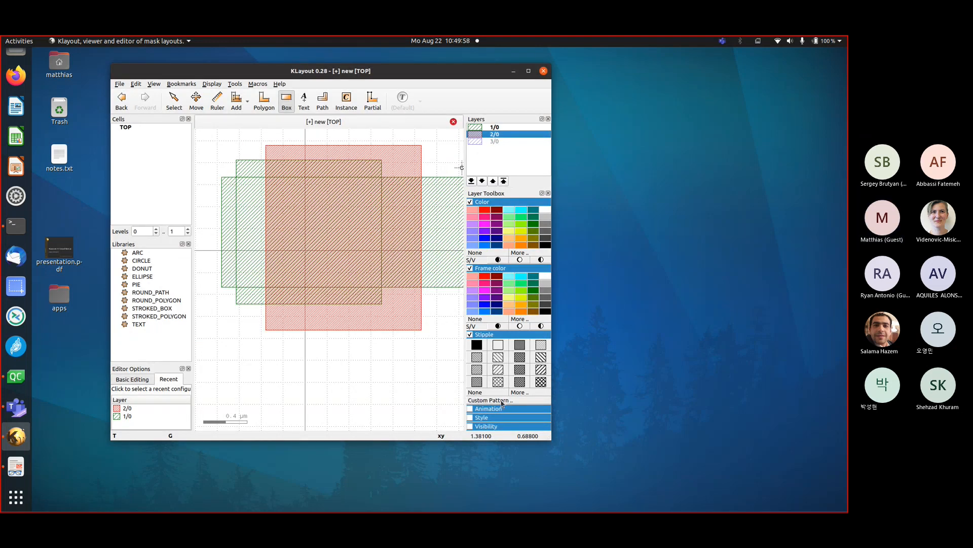
pyautogui.click(501, 400)
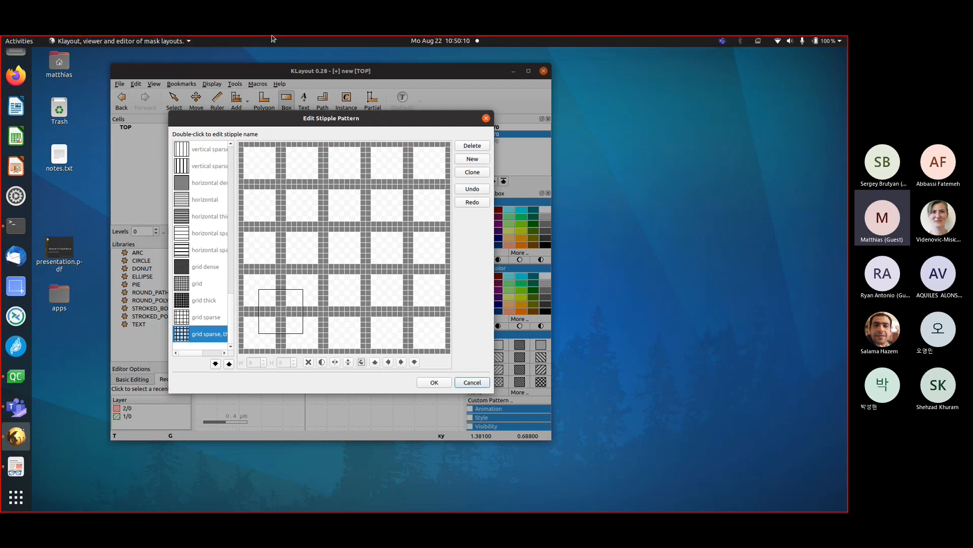
pyautogui.moveTo(403, 110)
pyautogui.mouseDown()
pyautogui.moveTo(400, 102)
pyautogui.moveTo(395, 116)
pyautogui.mouseUp()
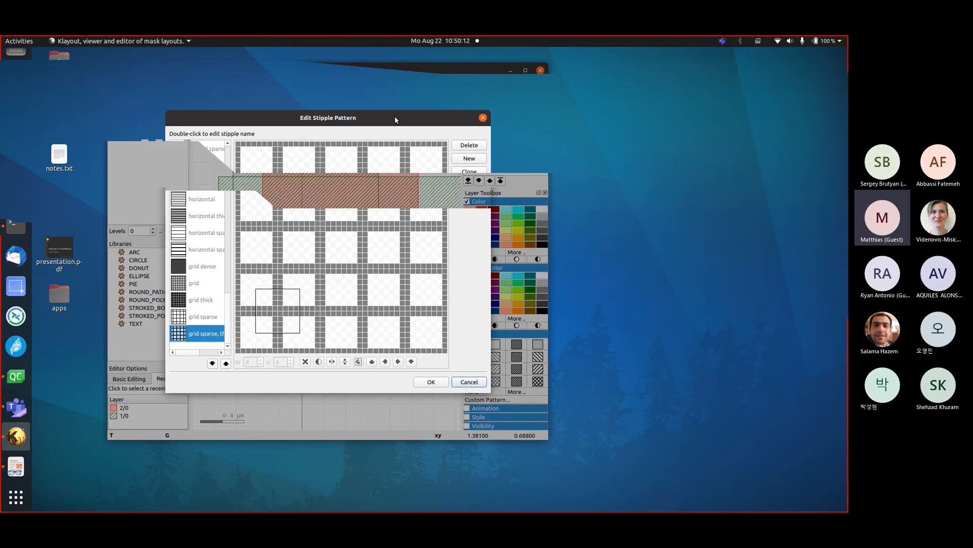
pyautogui.click(469, 160)
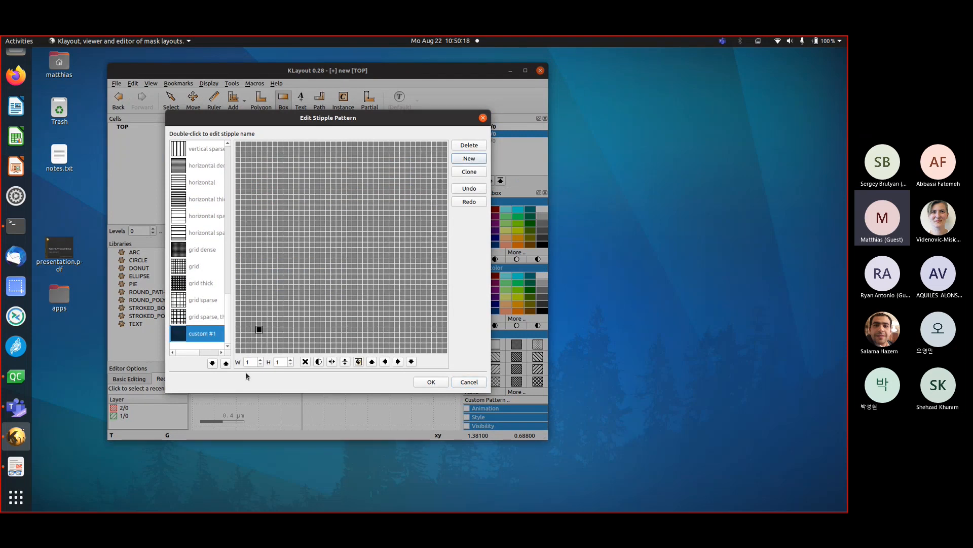
pyautogui.click(319, 362)
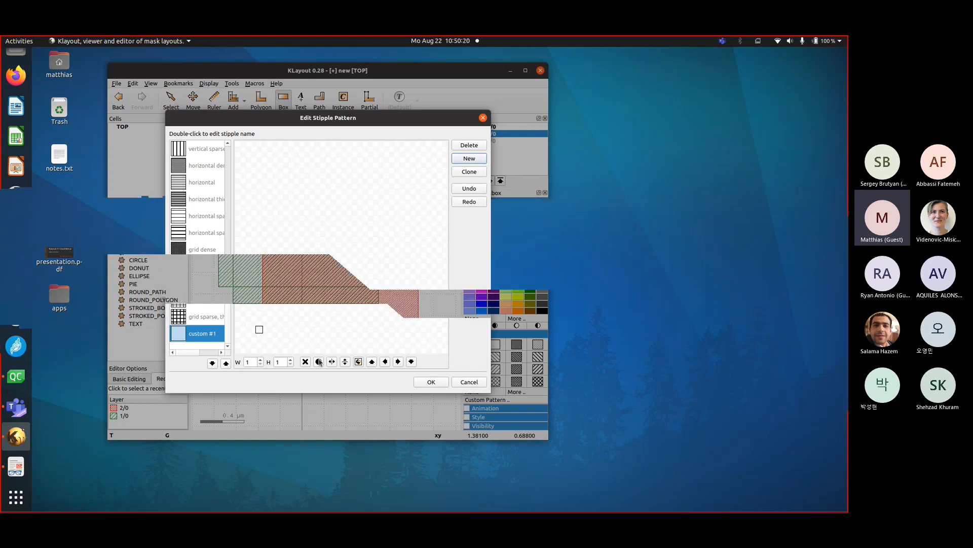
pyautogui.click(318, 362)
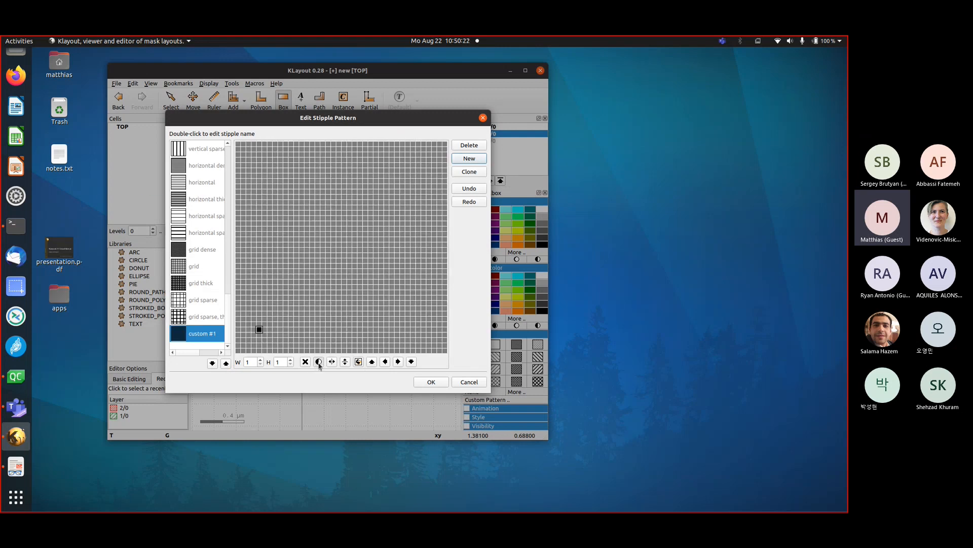
pyautogui.click(319, 362)
pyautogui.click(318, 362)
pyautogui.click(318, 362)
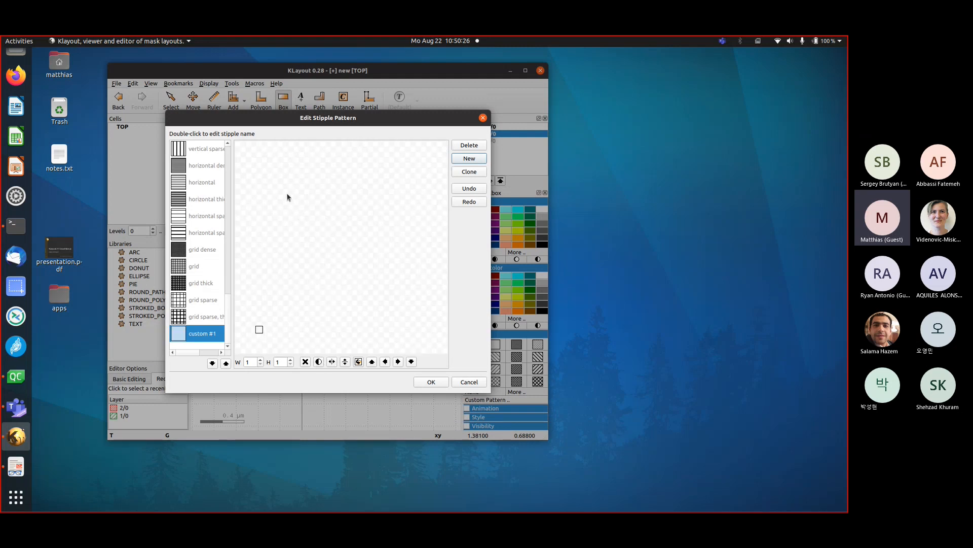
# Set the new stipple pattern's width and height to 8 by 8 pixels
pyautogui.click(260, 359)
pyautogui.click(261, 359)
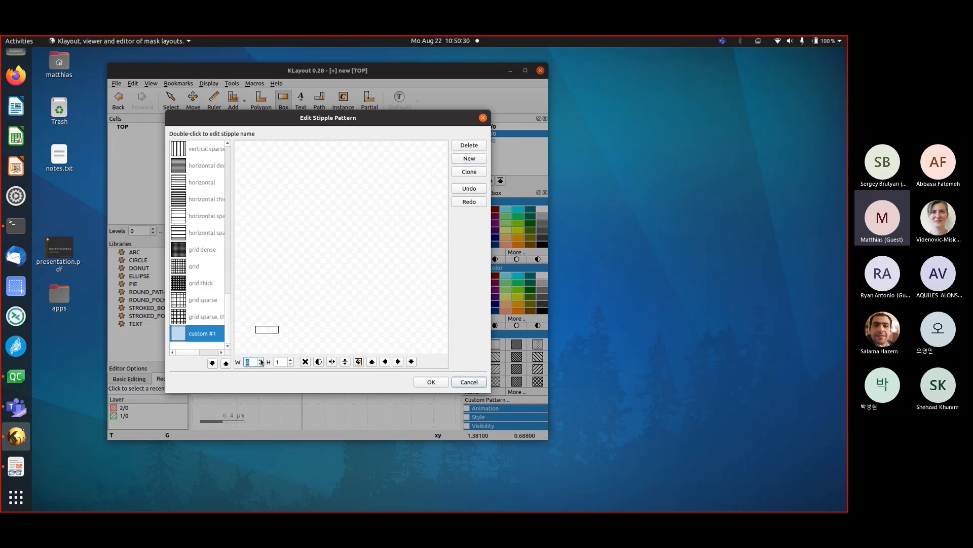
pyautogui.click(260, 359)
pyautogui.click(261, 359)
pyautogui.click(261, 359)
pyautogui.click(261, 360)
pyautogui.click(290, 360)
pyautogui.click(290, 359)
pyautogui.click(290, 360)
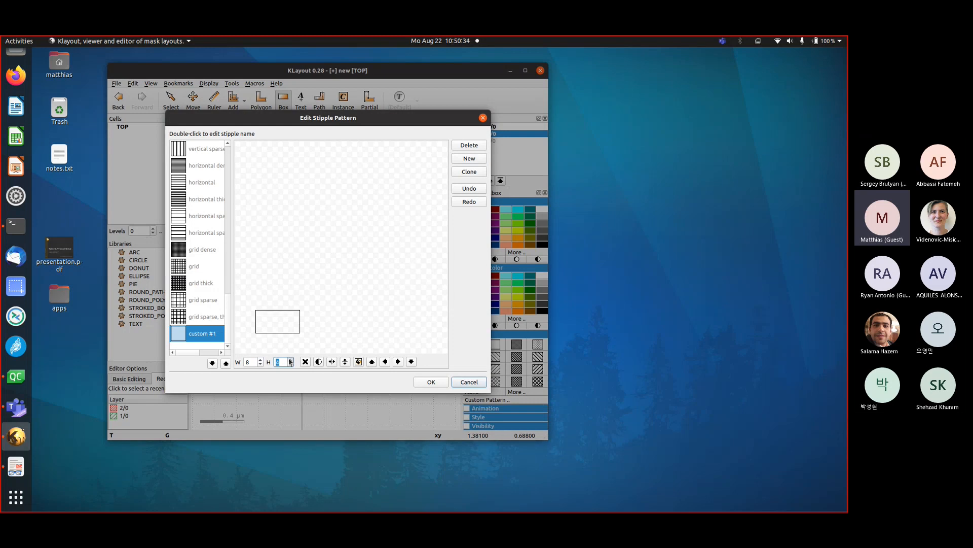
pyautogui.click(290, 359)
pyautogui.click(290, 359)
pyautogui.click(290, 360)
pyautogui.click(291, 359)
# Paint an irregular freehand group of pixels inside the new pattern's tile and accept the stipple
pyautogui.click(270, 319)
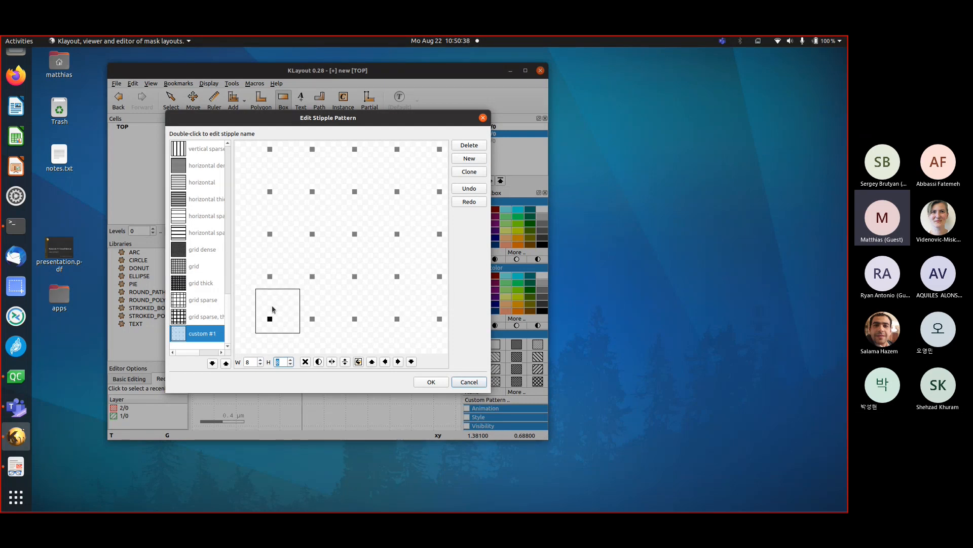
pyautogui.click(276, 303)
pyautogui.click(286, 309)
pyautogui.click(286, 313)
pyautogui.click(280, 318)
pyautogui.click(270, 309)
pyautogui.moveTo(269, 297)
pyautogui.mouseDown()
pyautogui.moveTo(284, 321)
pyautogui.moveTo(265, 324)
pyautogui.moveTo(260, 307)
pyautogui.moveTo(287, 306)
pyautogui.mouseUp()
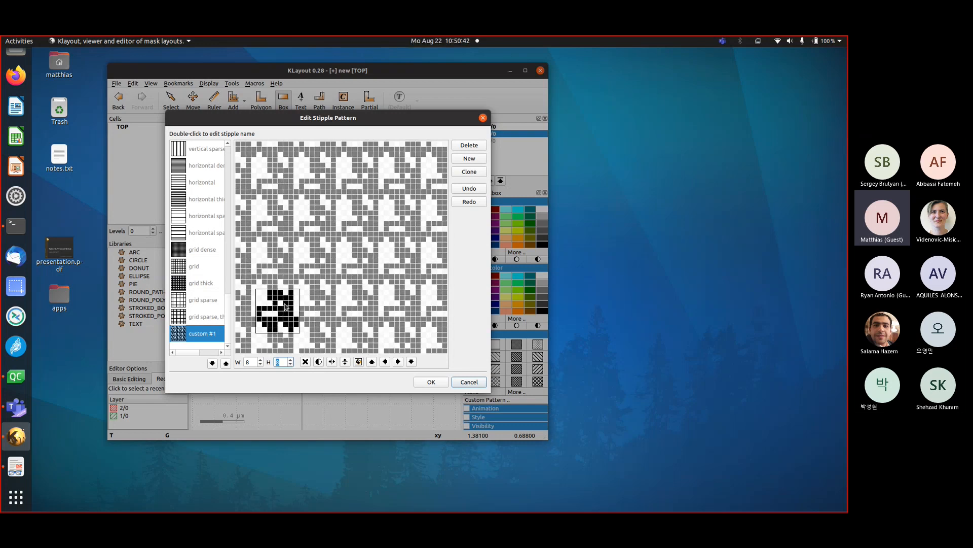
pyautogui.click(260, 295)
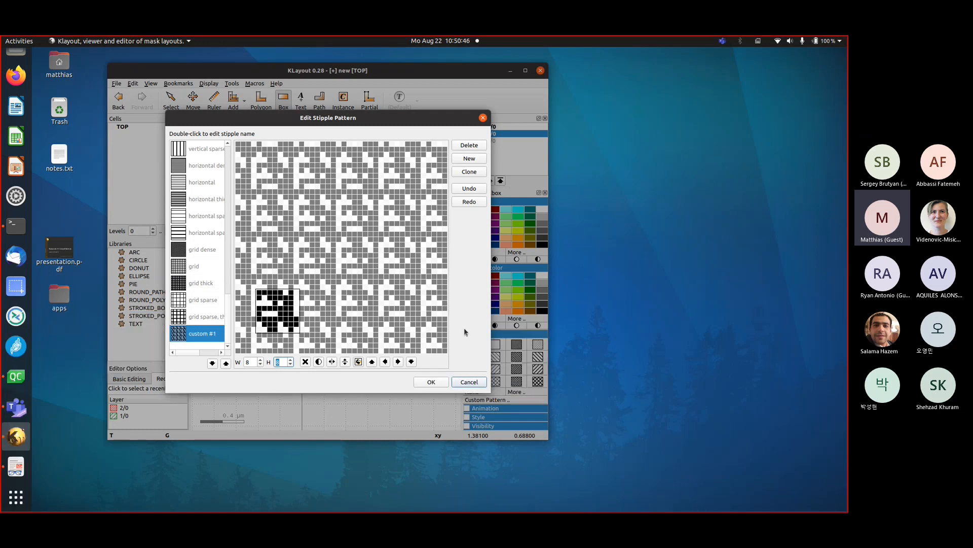
pyautogui.click(441, 382)
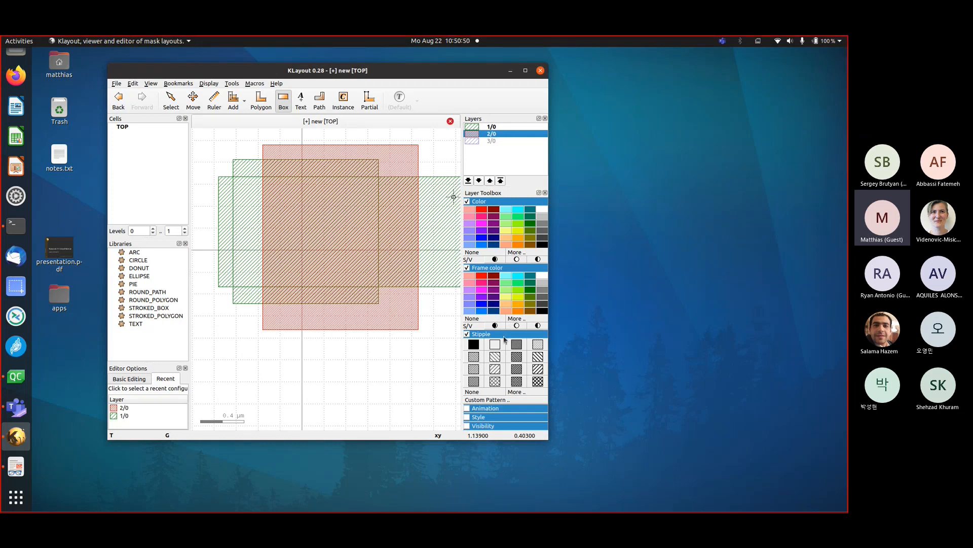
# Apply the self-made stipple custom #1 from the full pattern list to layer 2/0
pyautogui.click(518, 392)
pyautogui.scroll(-12, 430, 263)
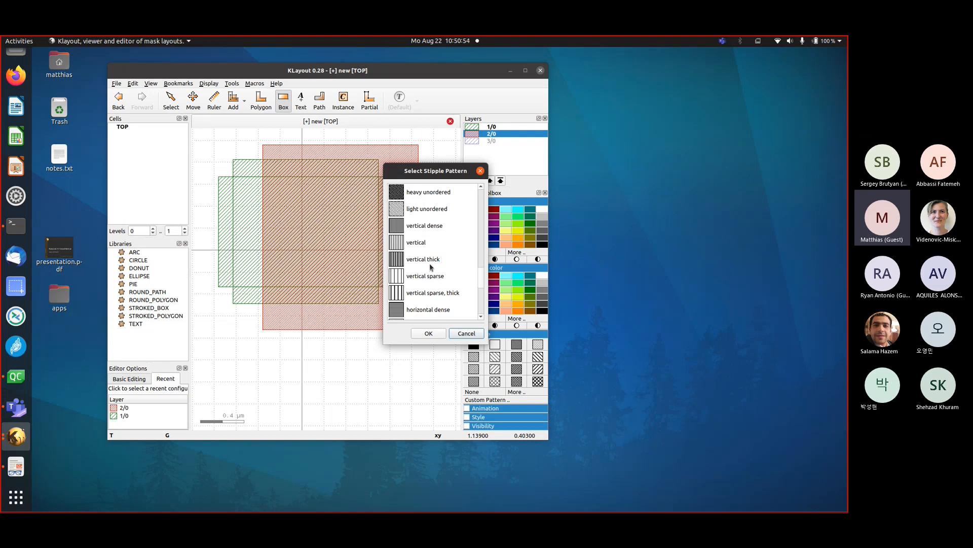
pyautogui.click(421, 311)
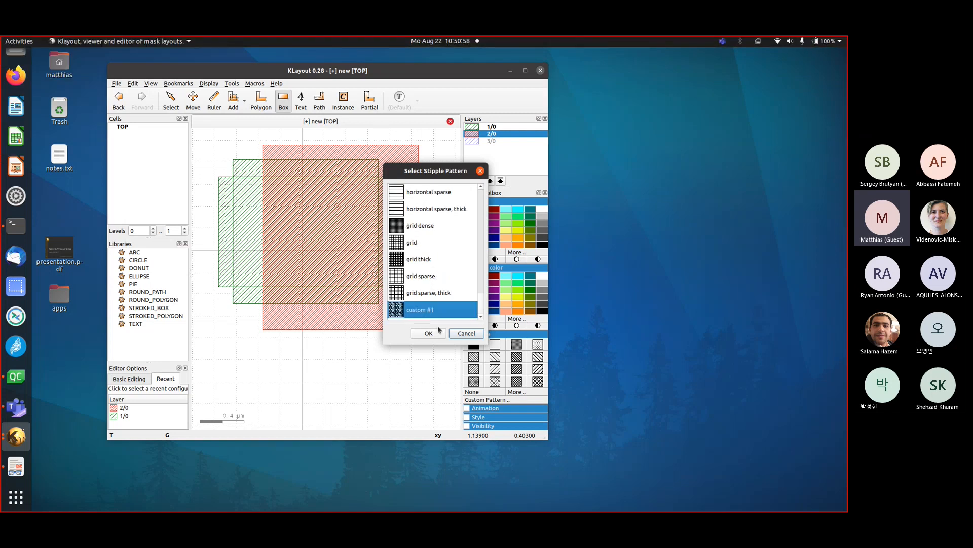
pyautogui.click(429, 333)
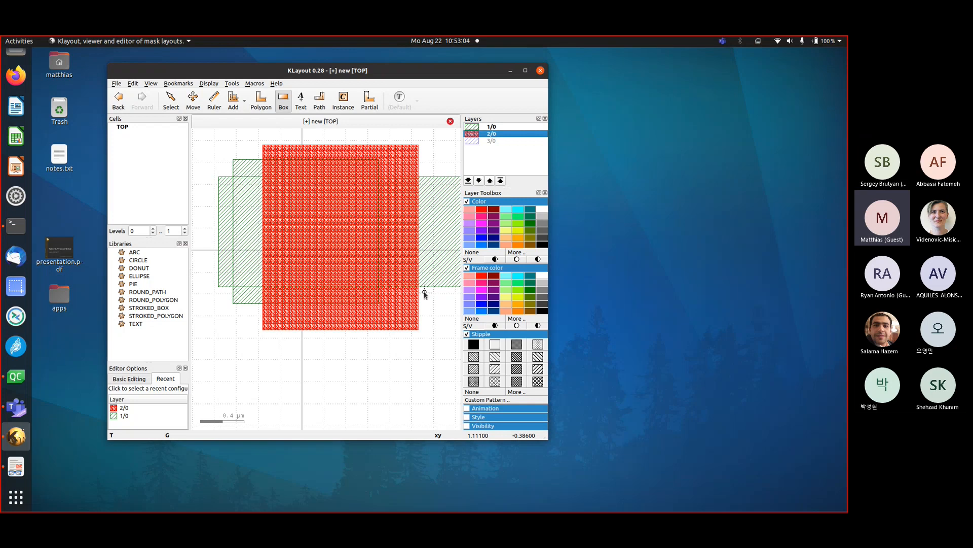
# Expand the style options, collapse the fill color palette and set layer 2/0's frame color to dark blue
pyautogui.scroll(-3, 348, 260)
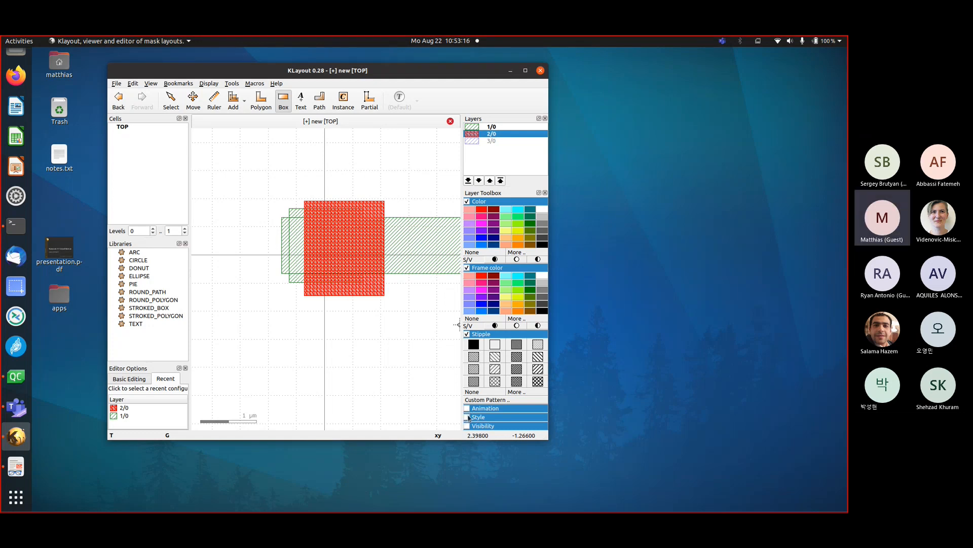
pyautogui.click(468, 416)
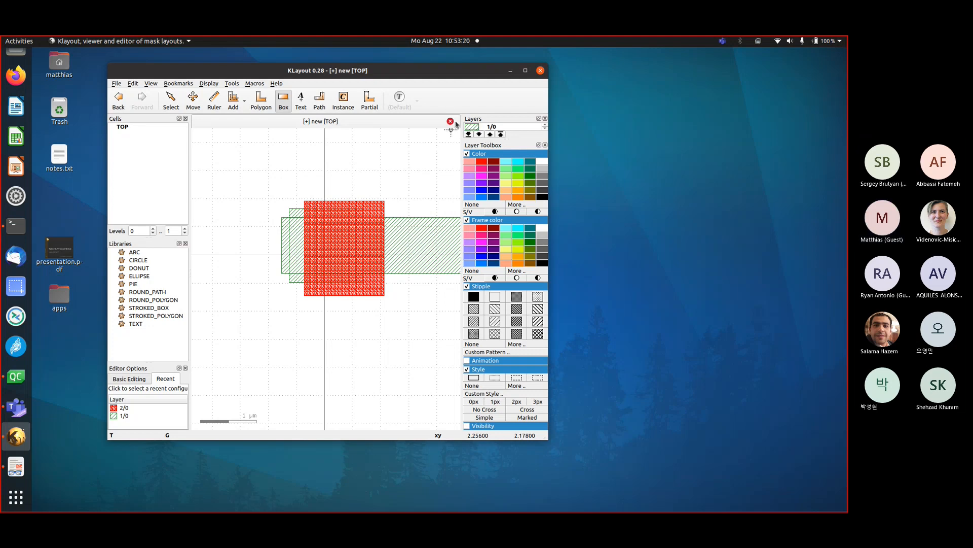
pyautogui.click(467, 154)
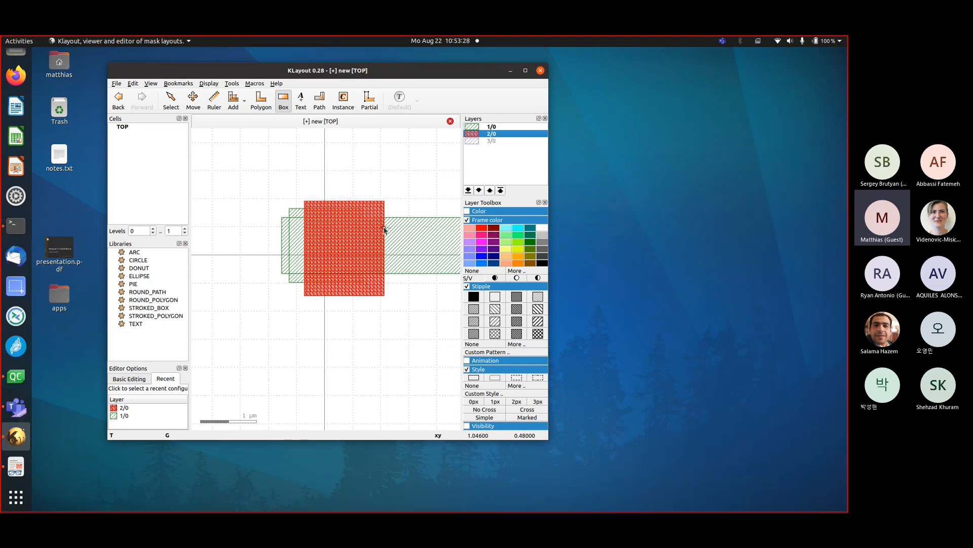
pyautogui.click(516, 250)
pyautogui.click(303, 187)
pyautogui.scroll(3, 328, 222)
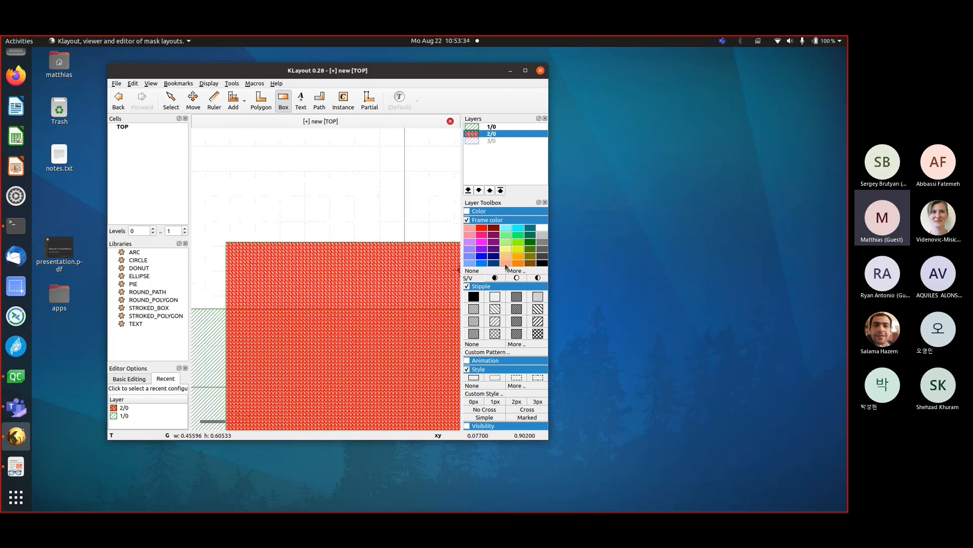
pyautogui.click(494, 259)
# Give layer 2/0 the sparse dotted stipple and a frame line width of 3px
pyautogui.click(538, 296)
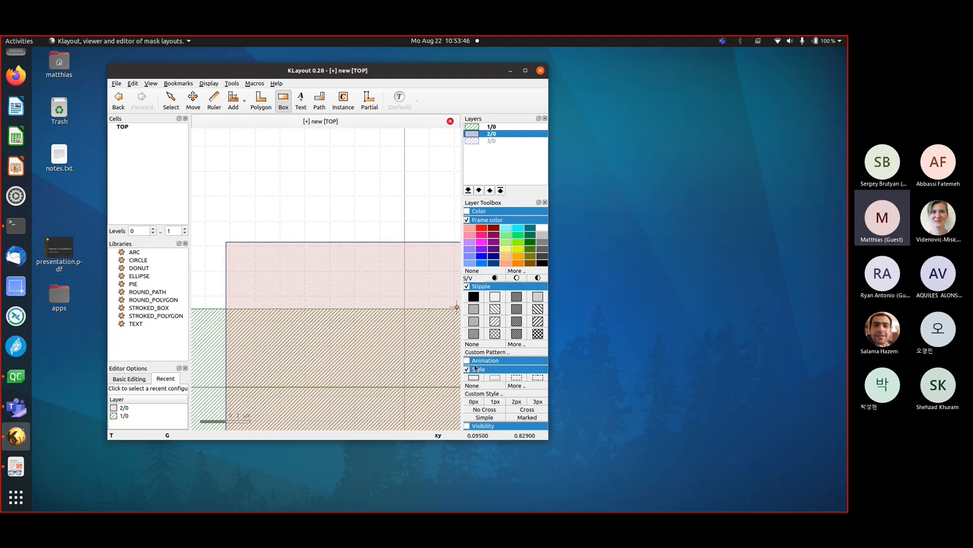
pyautogui.click(516, 402)
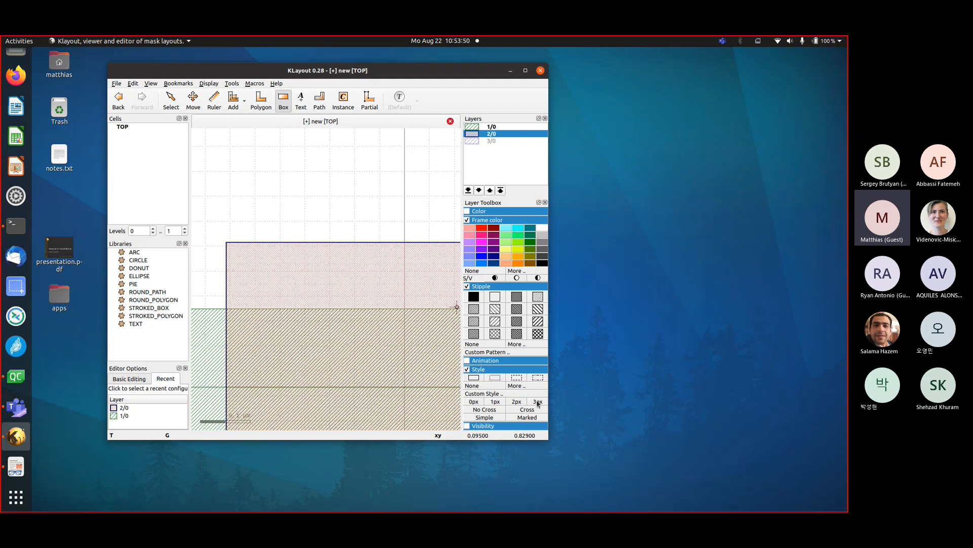
pyautogui.click(537, 401)
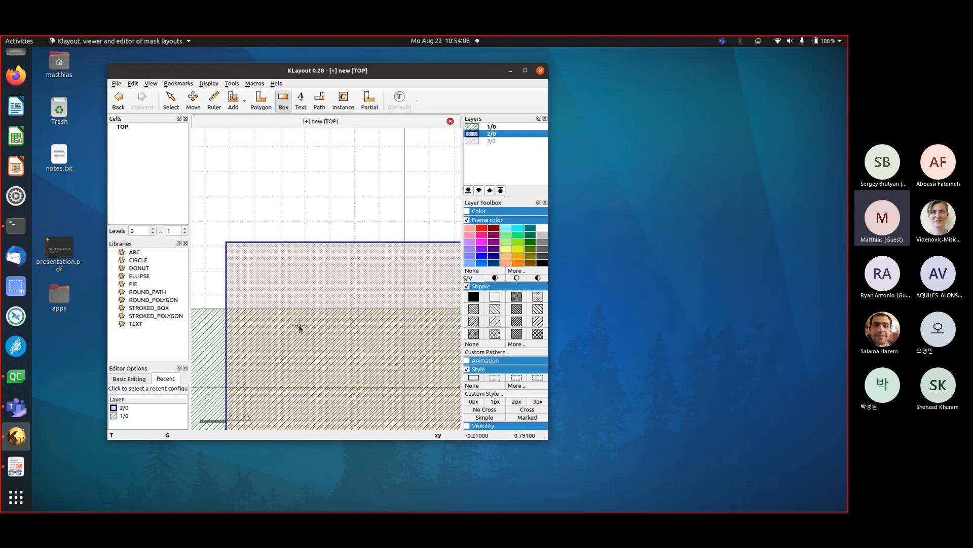
pyautogui.scroll(-5, 299, 325)
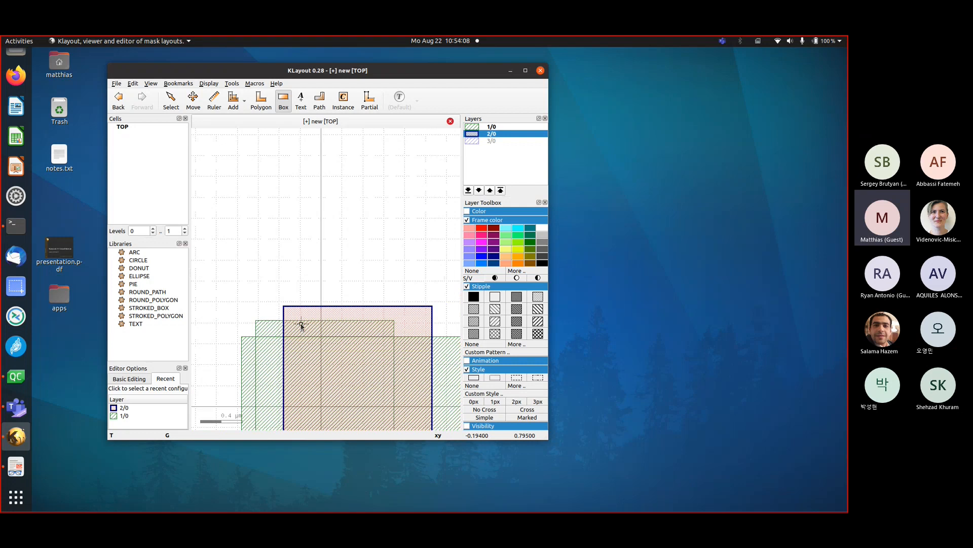
# Try displaying layer 2/0's box with diagonal crosses and switch back to no cross
pyautogui.click(527, 411)
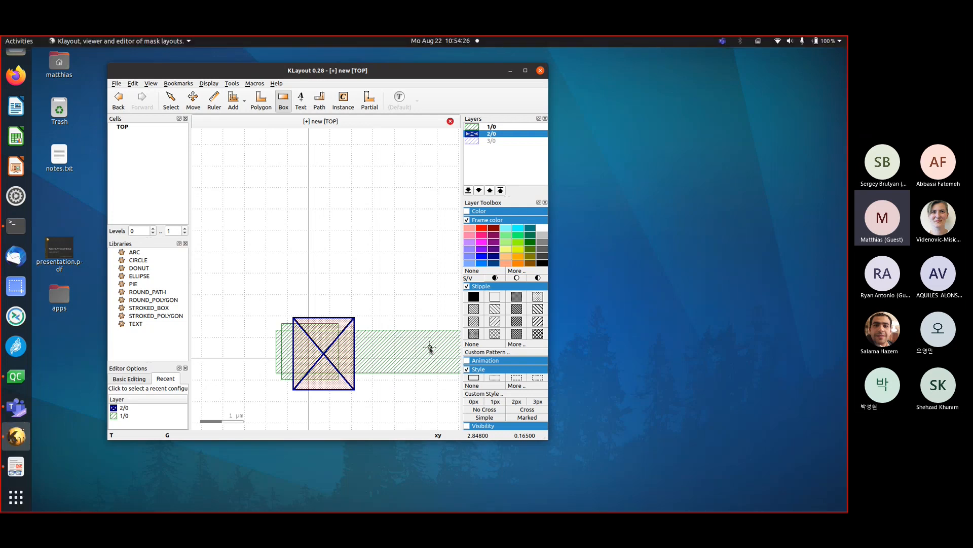
pyautogui.click(485, 410)
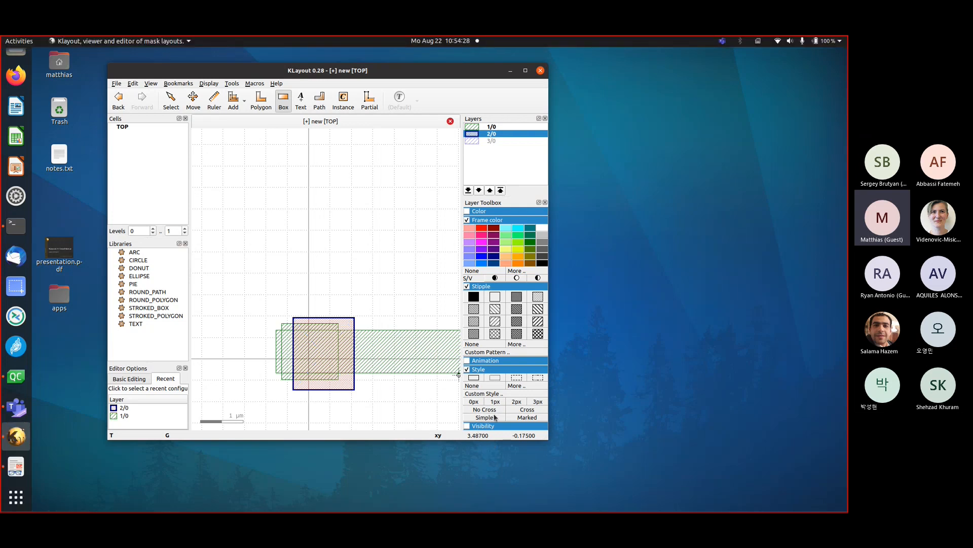
# Turn on marked display for layer 2/0's shapes and set its frame line width to 1px
pyautogui.click(528, 418)
pyautogui.click(500, 401)
# Examine the marked box on layer 2/0 both close up and from far away
pyautogui.scroll(5, 354, 320)
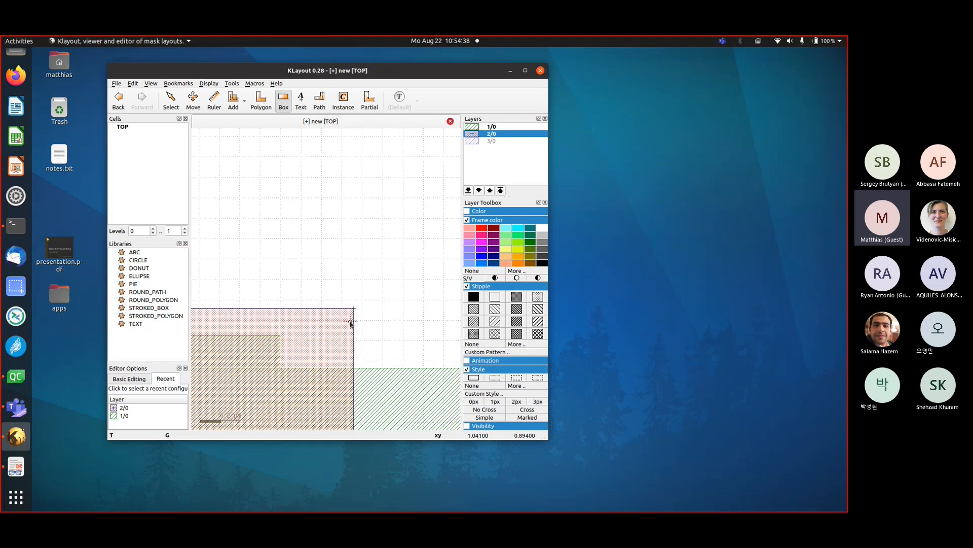
pyautogui.scroll(-5, 349, 327)
pyautogui.scroll(-10, 340, 329)
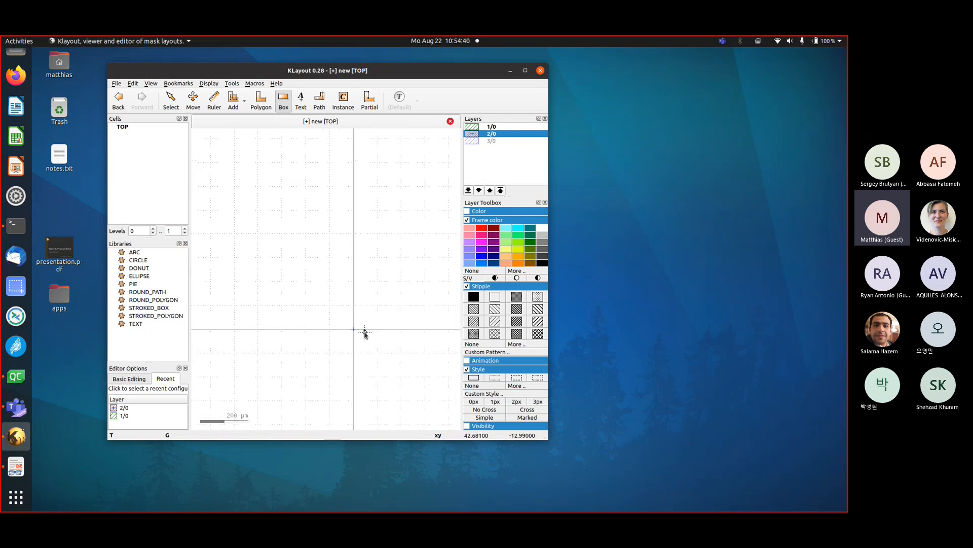
pyautogui.scroll(1, 334, 318)
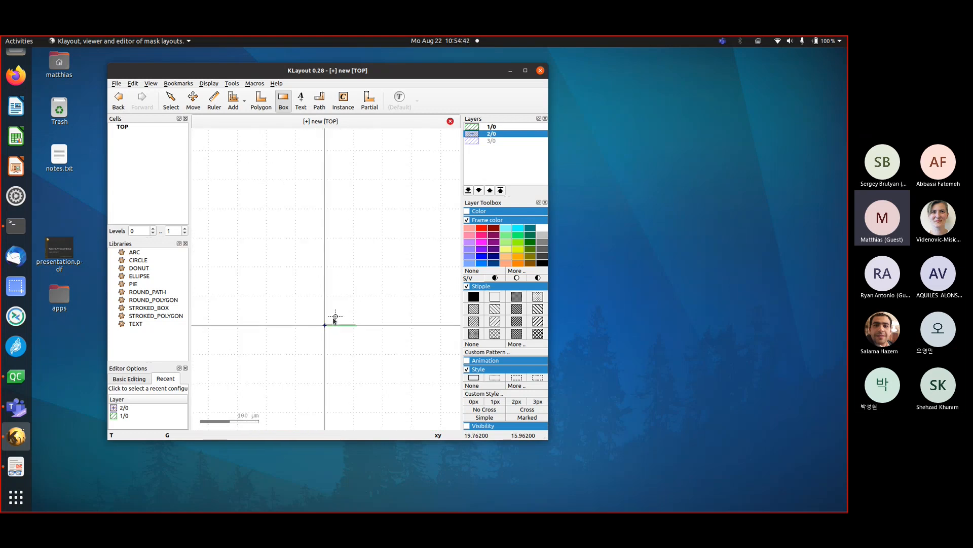
pyautogui.moveTo(310, 305); pyautogui.dragTo(361, 365, button='right')
pyautogui.scroll(2, 236, 220)
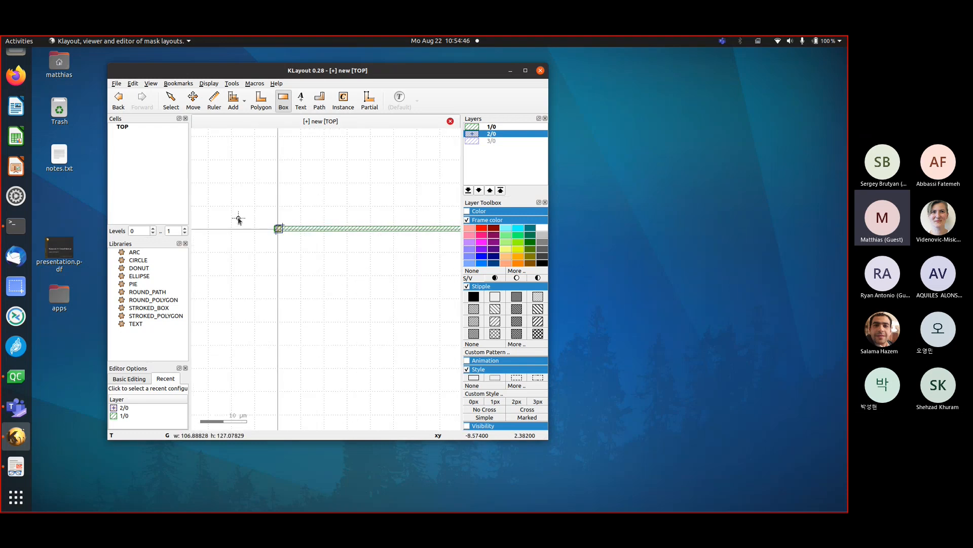
pyautogui.scroll(-4, 239, 219)
pyautogui.scroll(-3, 233, 213)
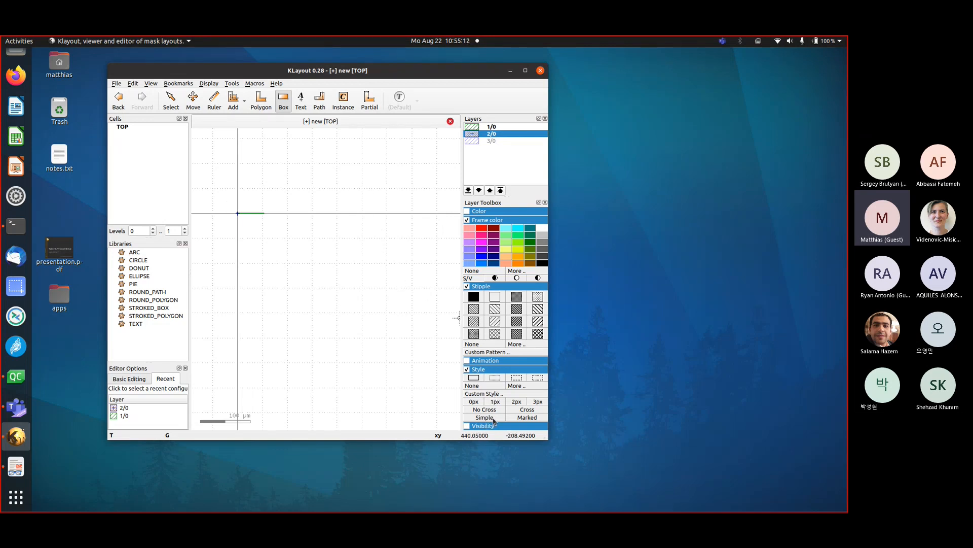
# Give layer 2/0's frame the dashed line style and bring its box back into close view
pyautogui.moveTo(233, 202); pyautogui.dragTo(354, 316, button='right')
pyautogui.click(517, 377)
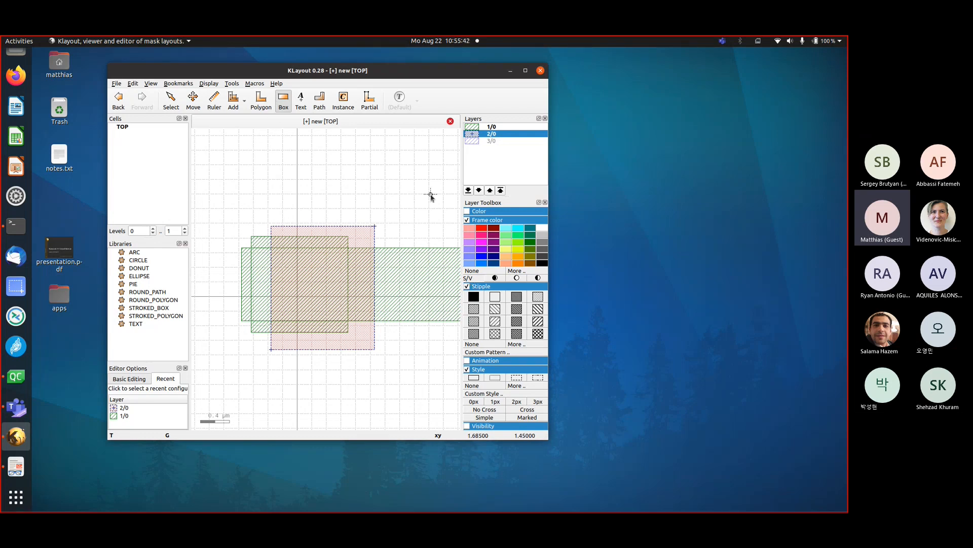
pyautogui.scroll(-3, 427, 224)
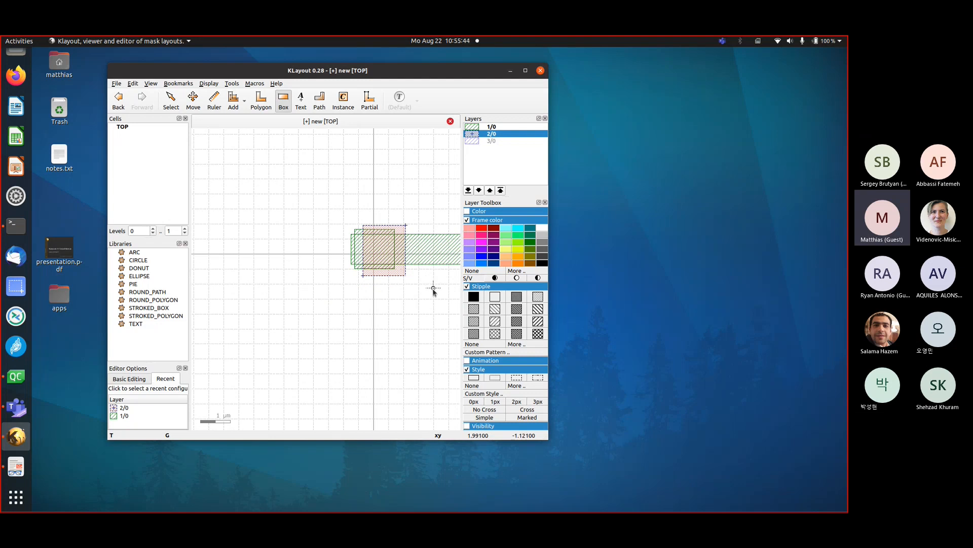
pyautogui.moveTo(433, 287); pyautogui.dragTo(332, 300, button='middle')
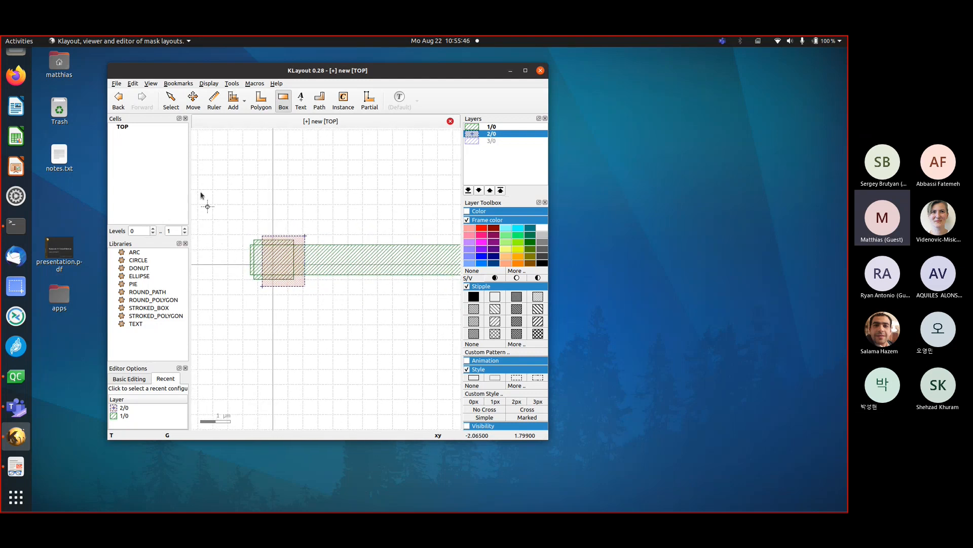
# Open the application setup and set the display background color to black (#42)
pyautogui.click(117, 83)
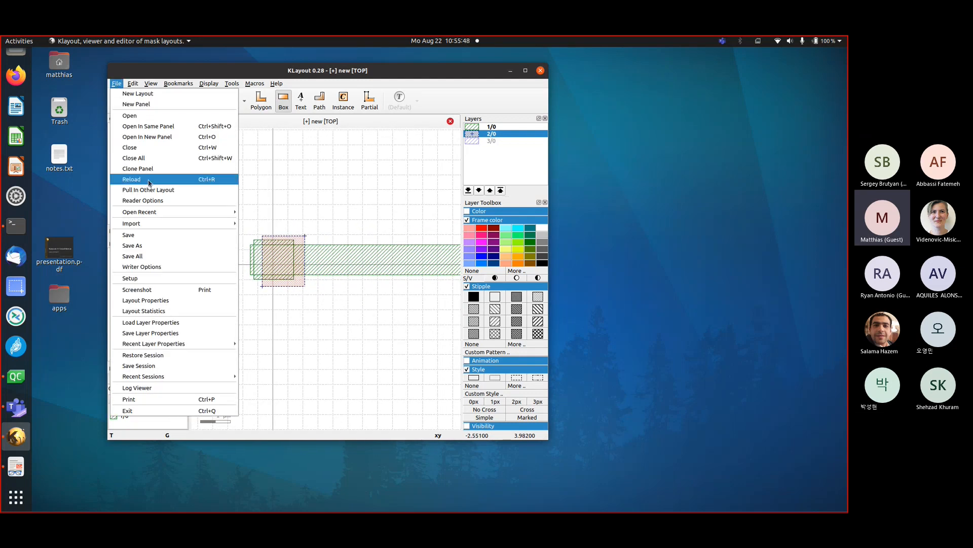
pyautogui.click(131, 278)
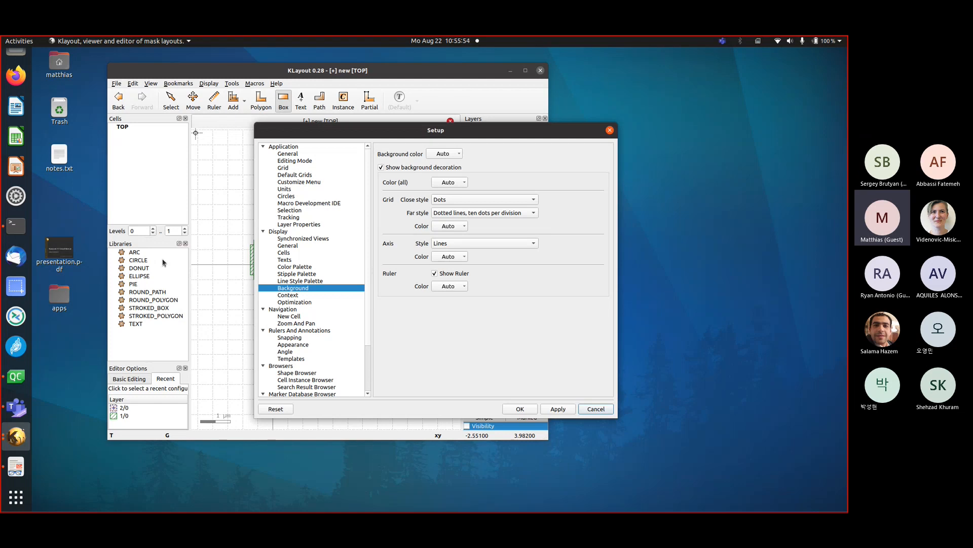
pyautogui.click(459, 154)
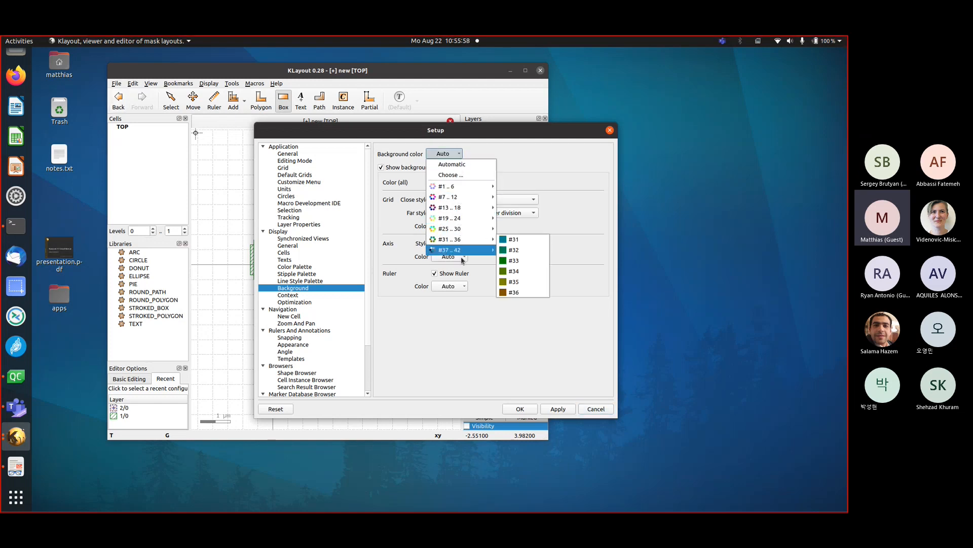
pyautogui.moveTo(479, 250)
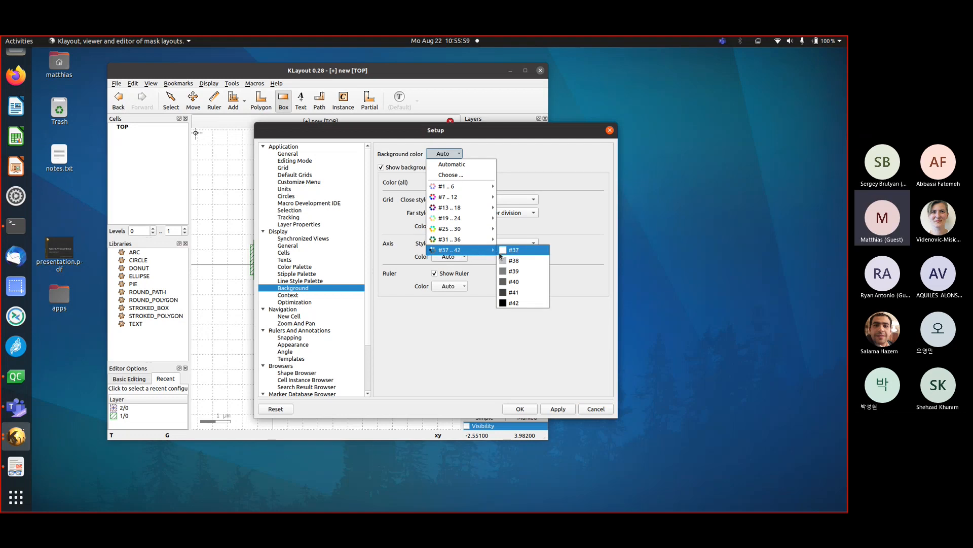
pyautogui.click(514, 303)
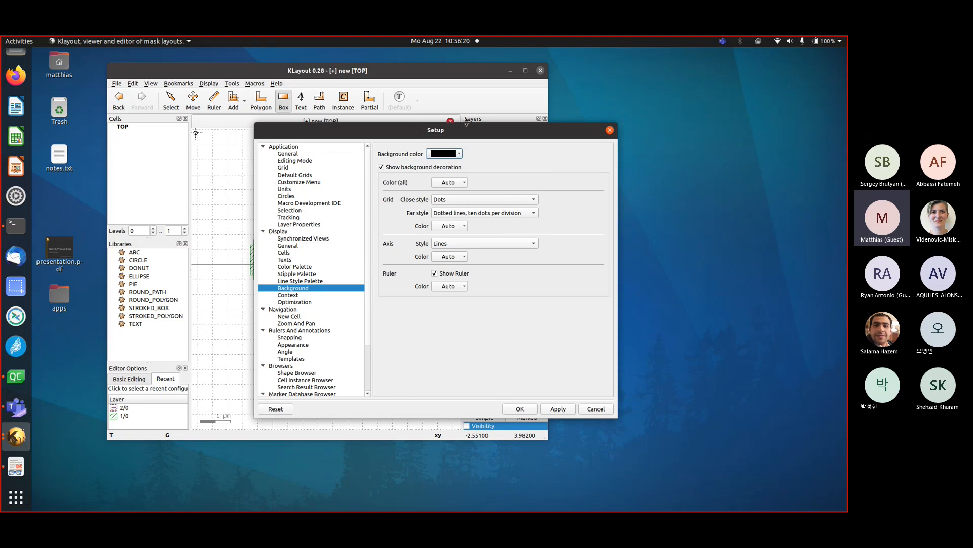
pyautogui.click(459, 155)
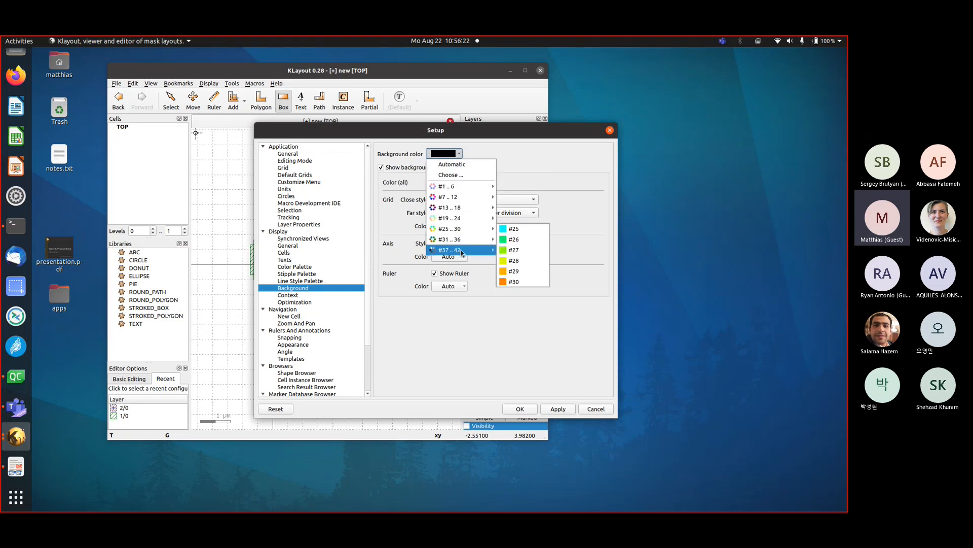
pyautogui.moveTo(454, 250)
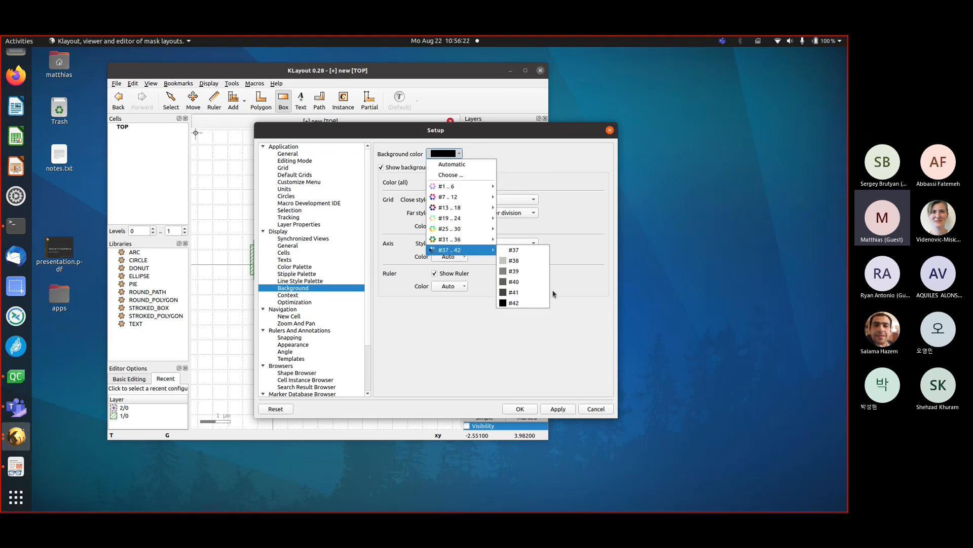
pyautogui.click(484, 126)
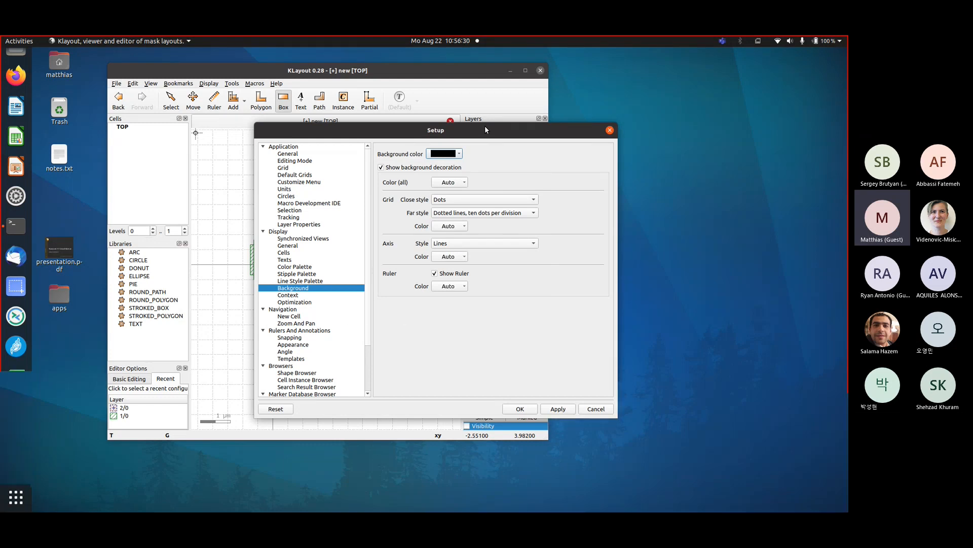
# Set the color of all background decorations to dark gray #41 and accept the setup
pyautogui.click(464, 184)
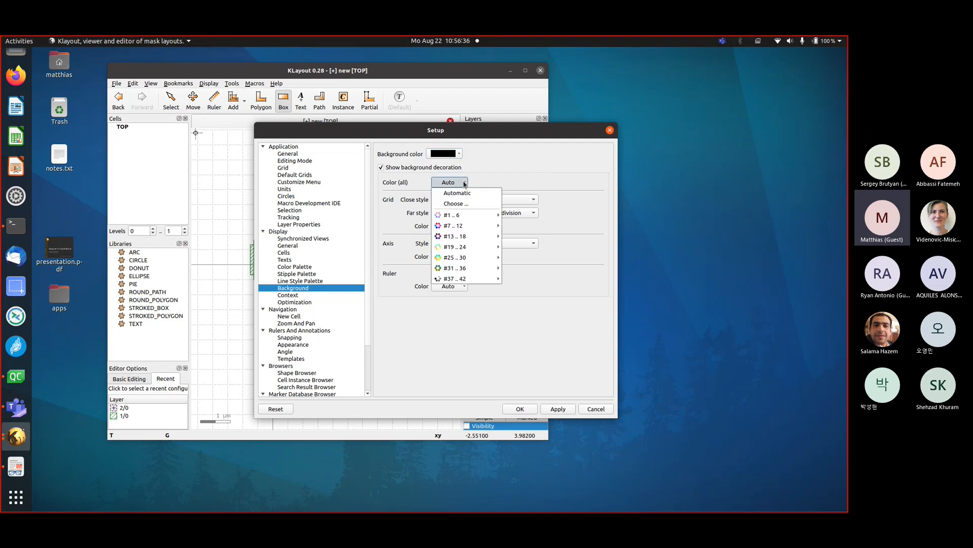
pyautogui.click(464, 184)
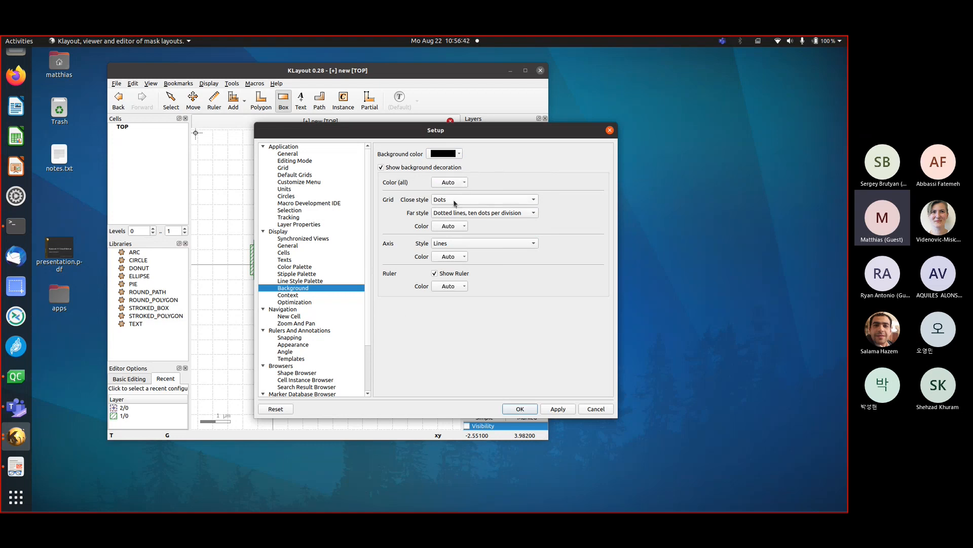
pyautogui.click(461, 184)
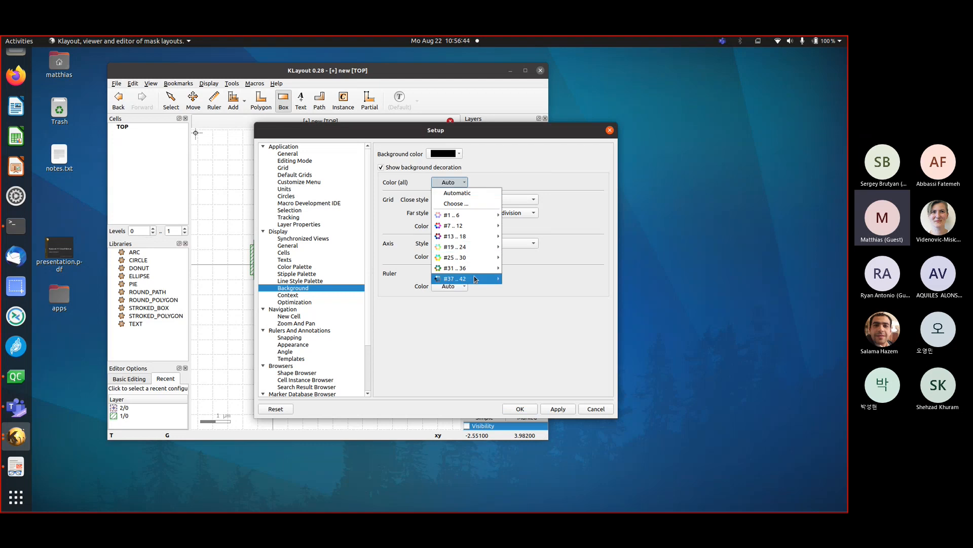
pyautogui.moveTo(477, 280)
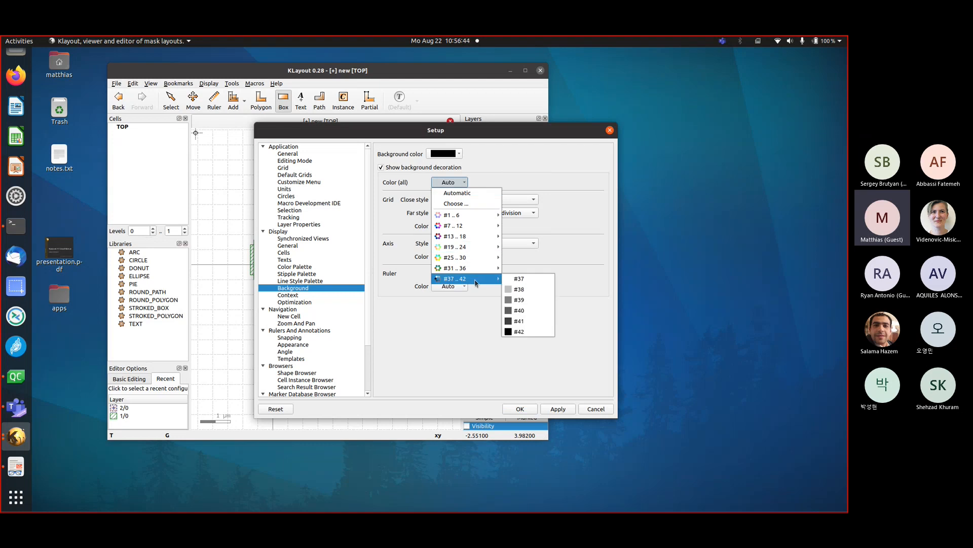
pyautogui.click(524, 322)
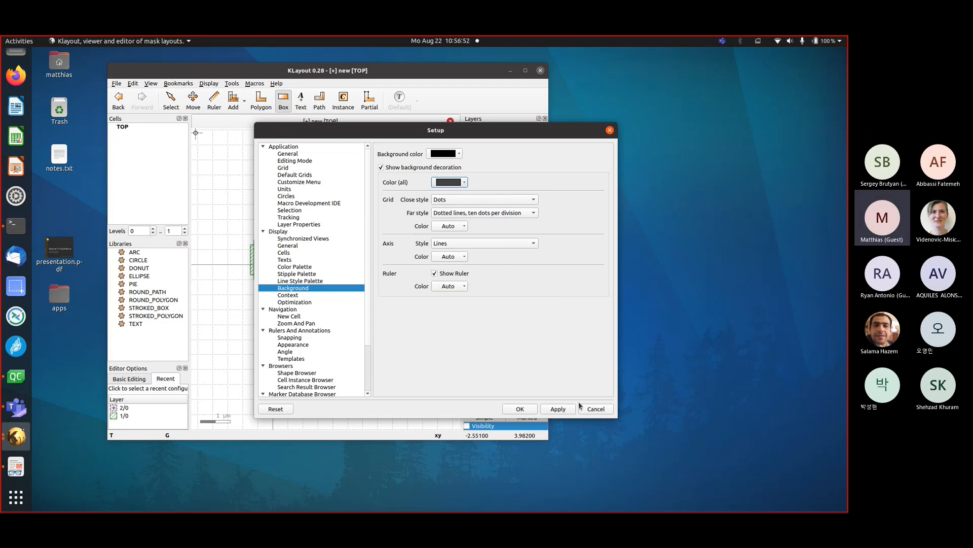
pyautogui.click(521, 409)
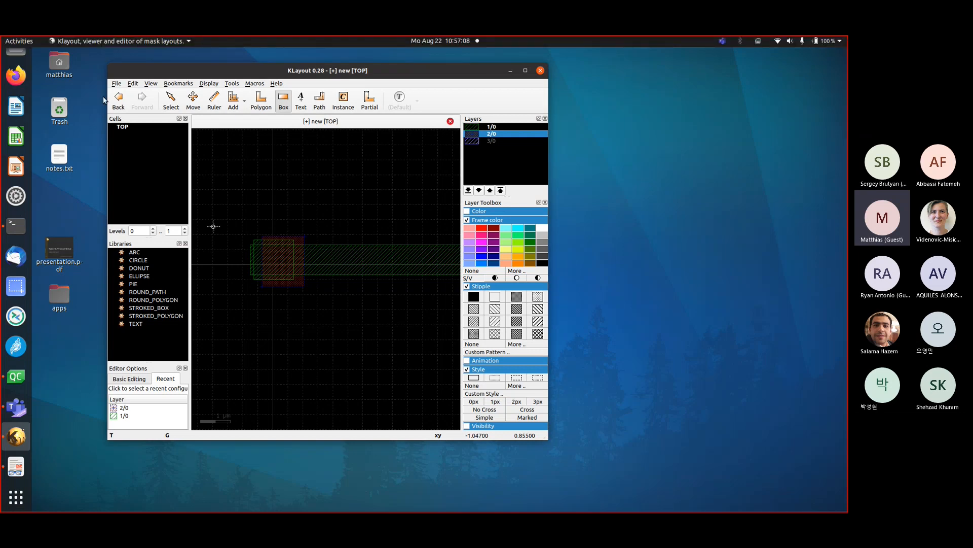
# Reopen the background setup, lighten the color of all decorations to gray #39 and accept
pyautogui.click(117, 83)
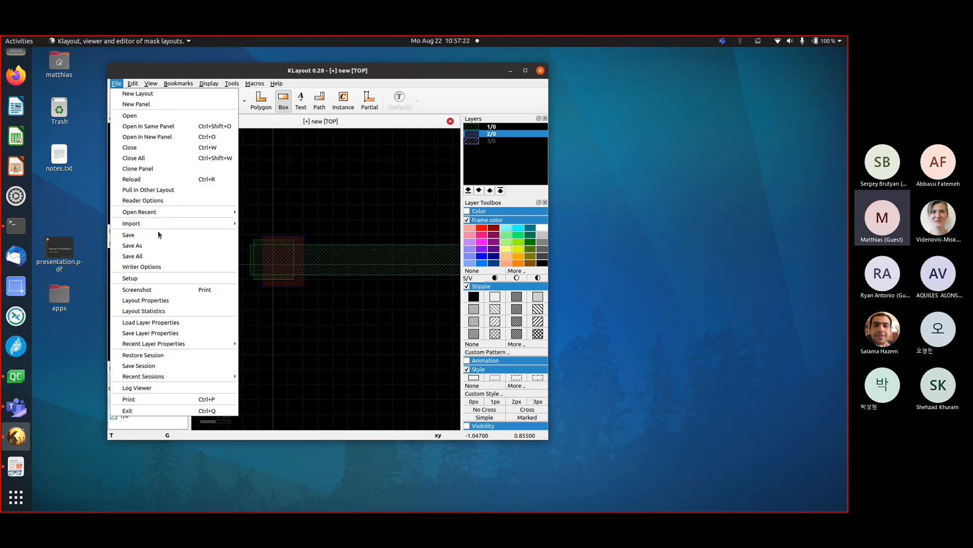
pyautogui.click(164, 279)
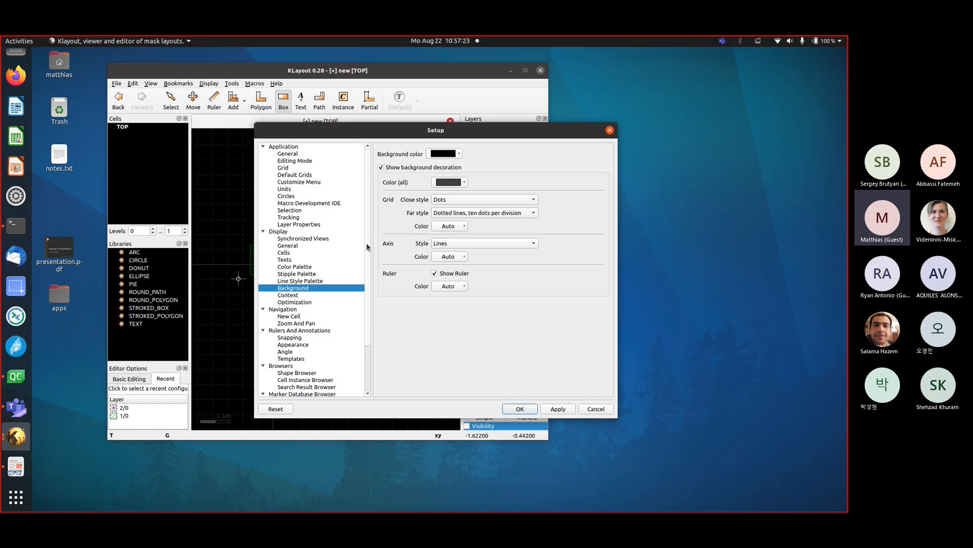
pyautogui.click(465, 182)
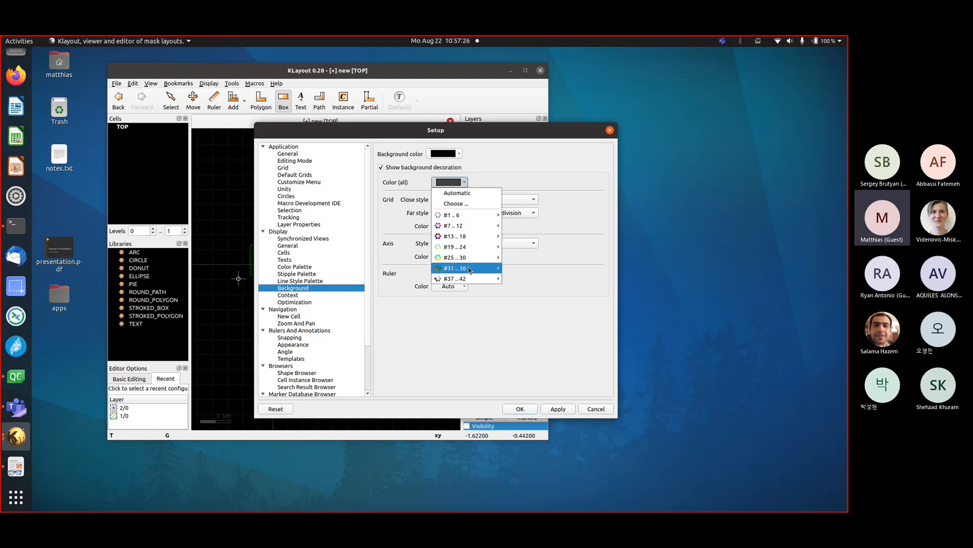
pyautogui.click(520, 301)
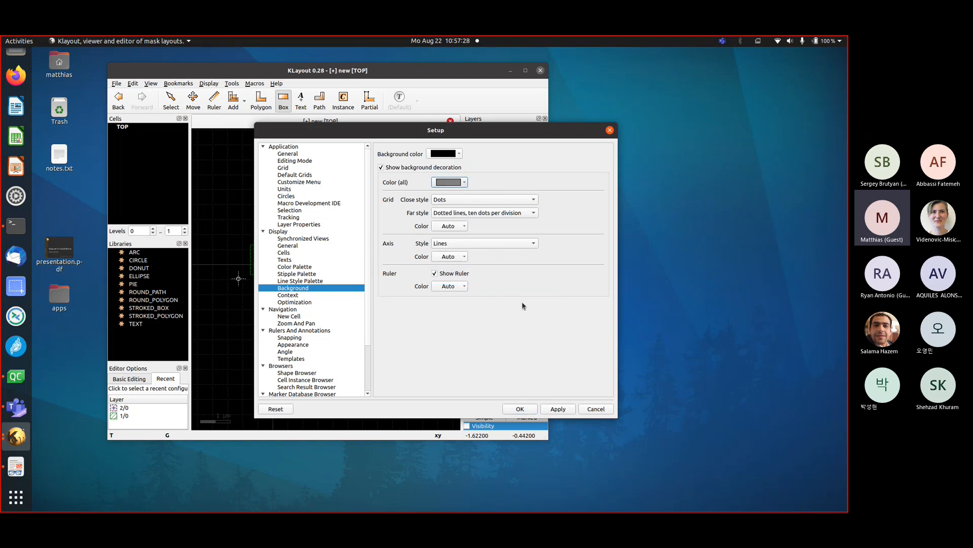
pyautogui.click(520, 408)
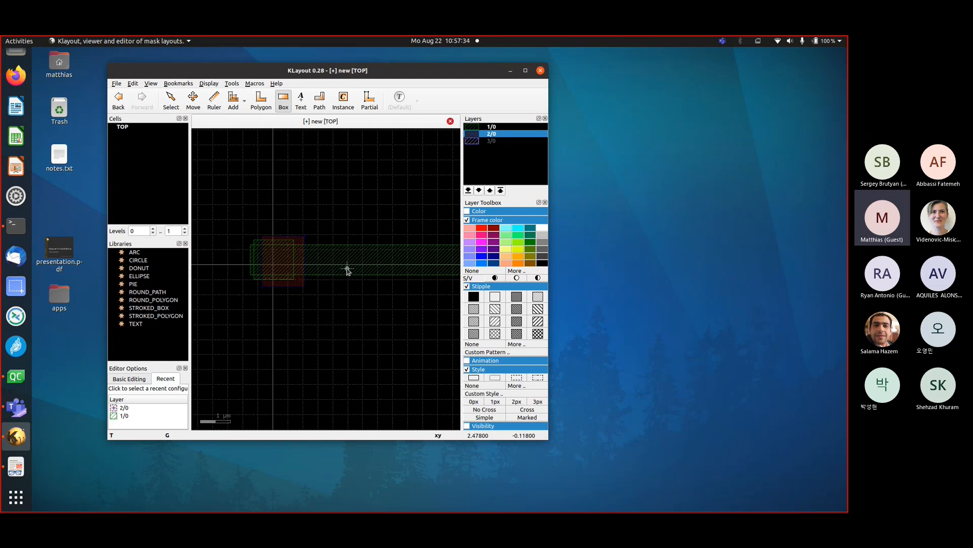
# In the application setup, set the default grids to 1,0.1,0.01,0.005,0.001 µm and accept the setup
pyautogui.click(116, 83)
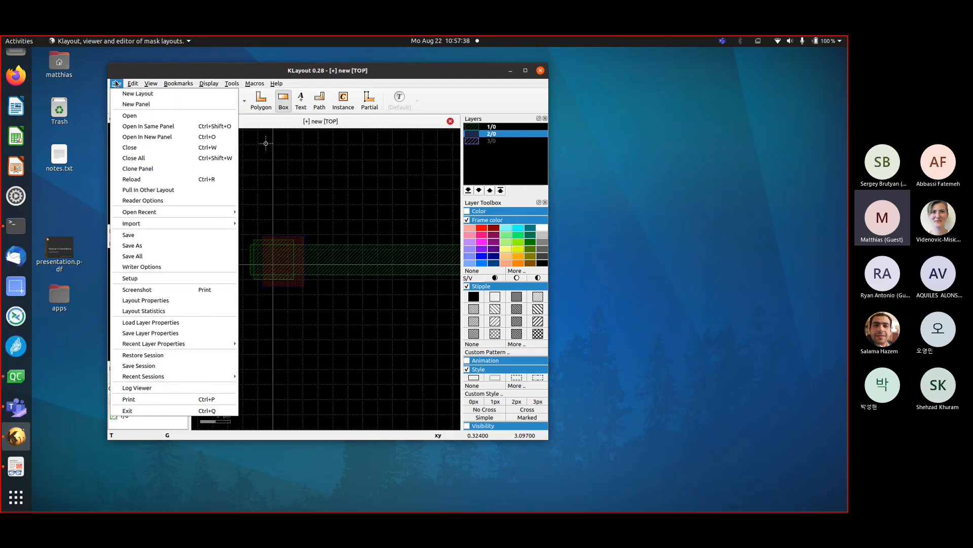
pyautogui.moveTo(147, 225)
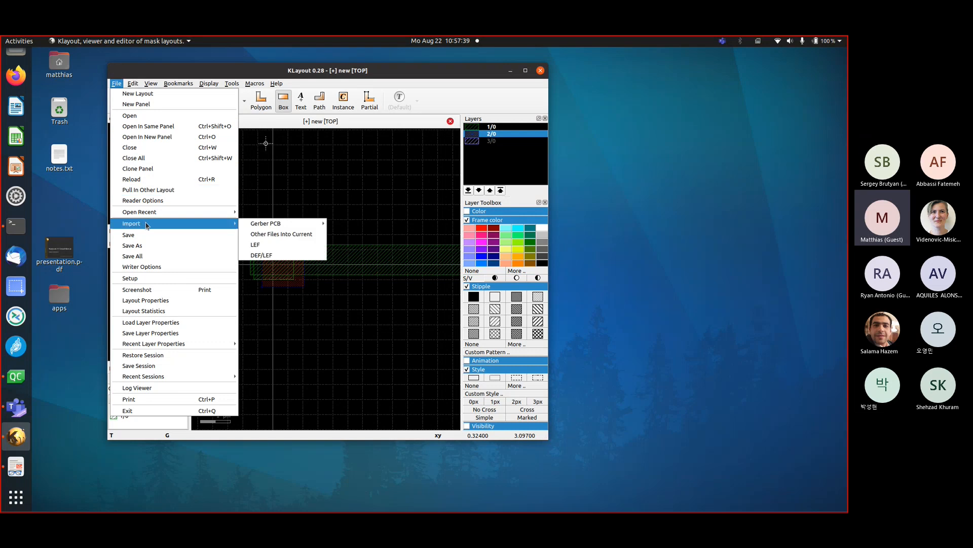
pyautogui.click(154, 280)
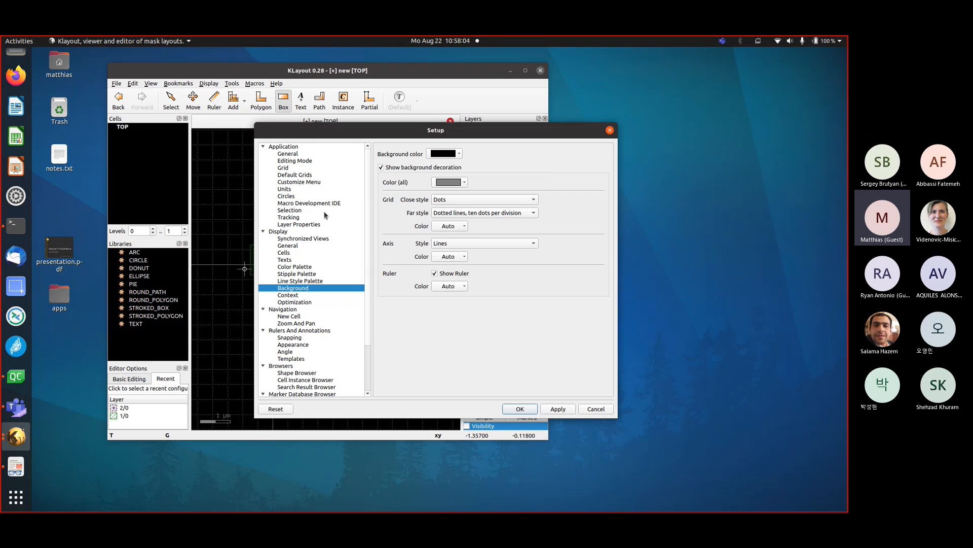
pyautogui.click(297, 168)
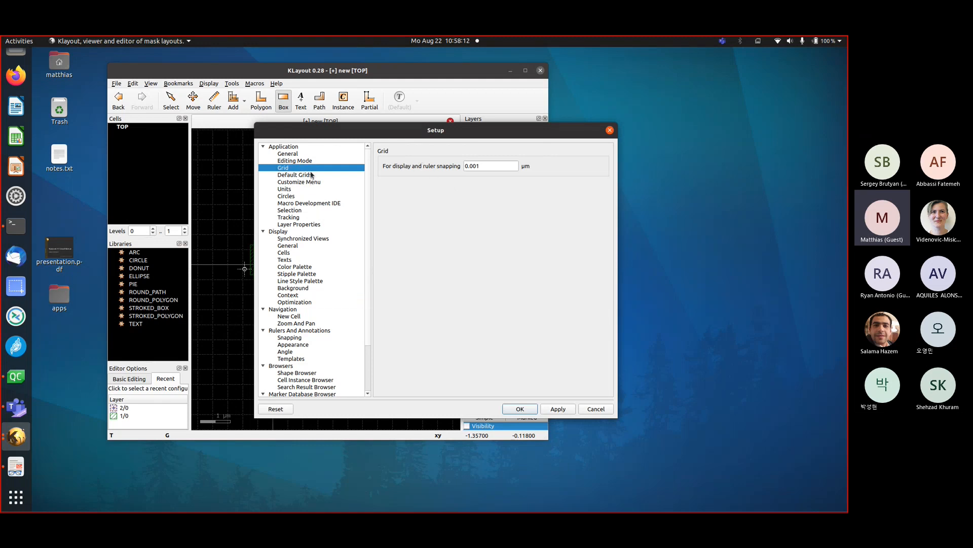
pyautogui.click(496, 169)
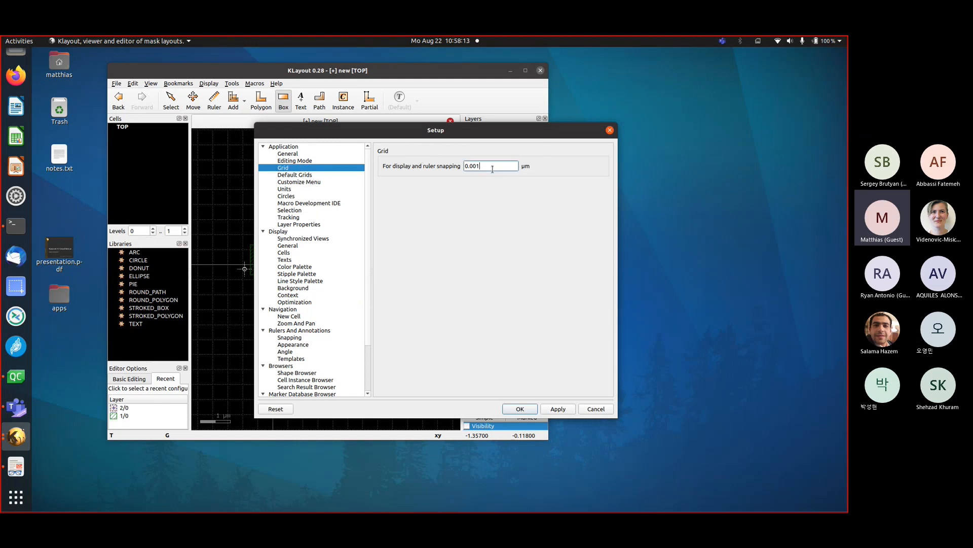
pyautogui.click(306, 176)
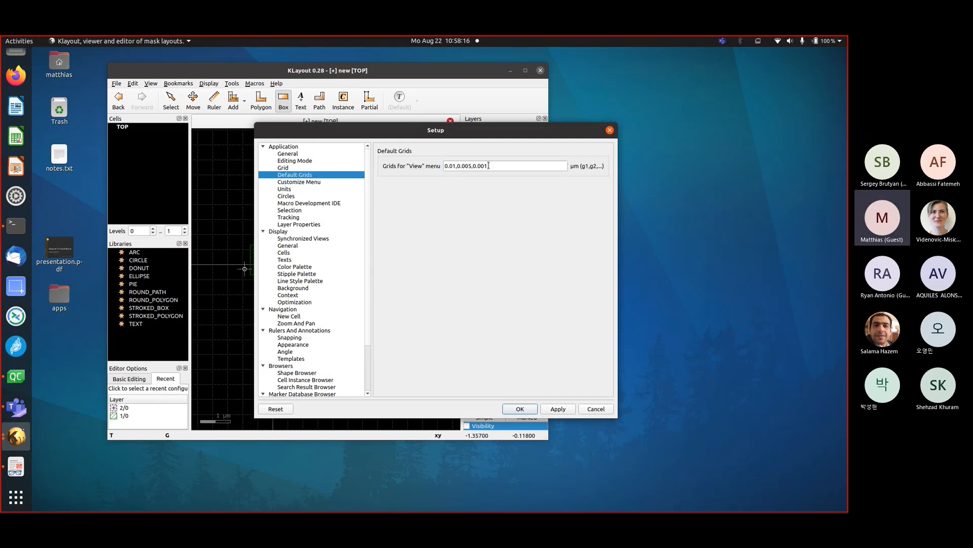
pyautogui.moveTo(490, 166); pyautogui.dragTo(444, 166)
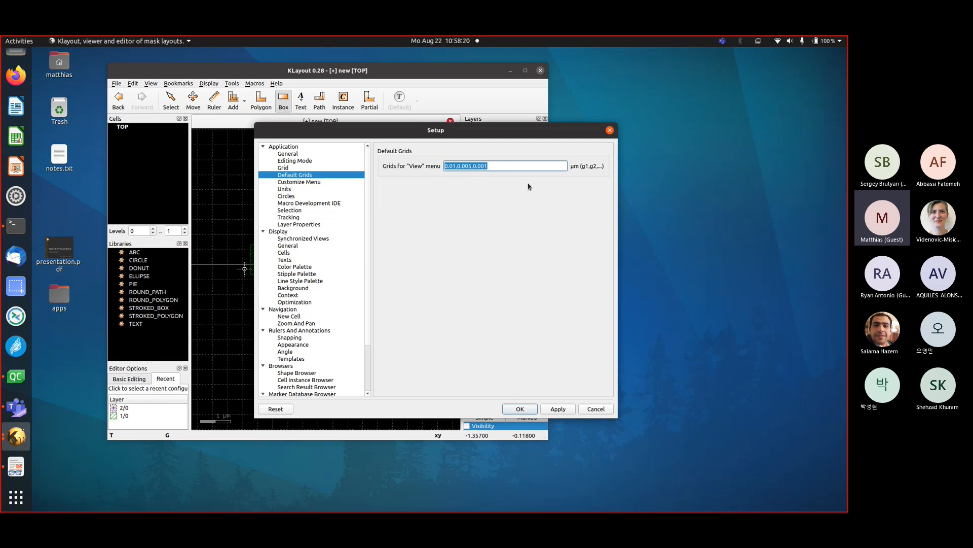
pyautogui.press('End')
pyautogui.press('Home')
pyautogui.write('1,')
pyautogui.press('BackSpace')
pyautogui.write('0.1,')
pyautogui.press('Left')
pyautogui.press('Left')
pyautogui.press('Left')
pyautogui.press('Left')
pyautogui.write(',')
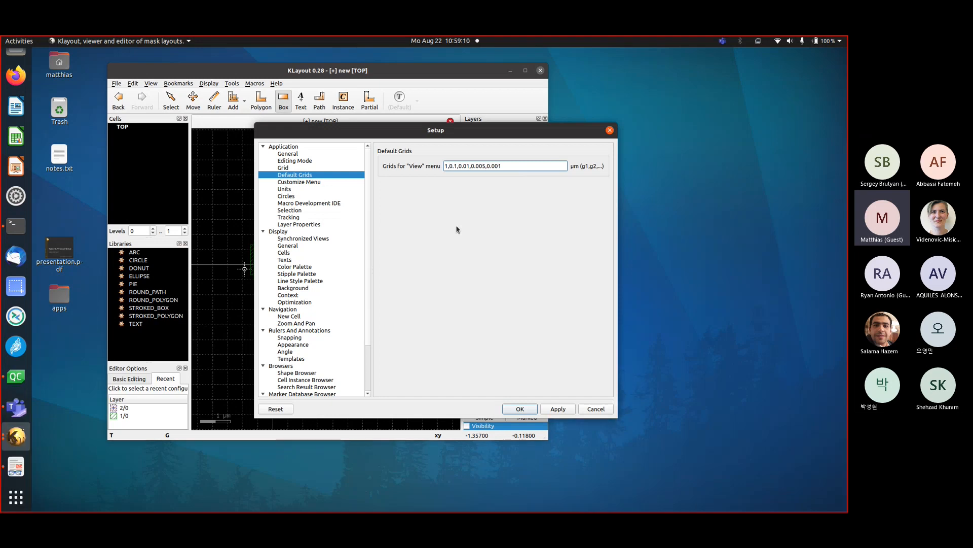
pyautogui.click(523, 409)
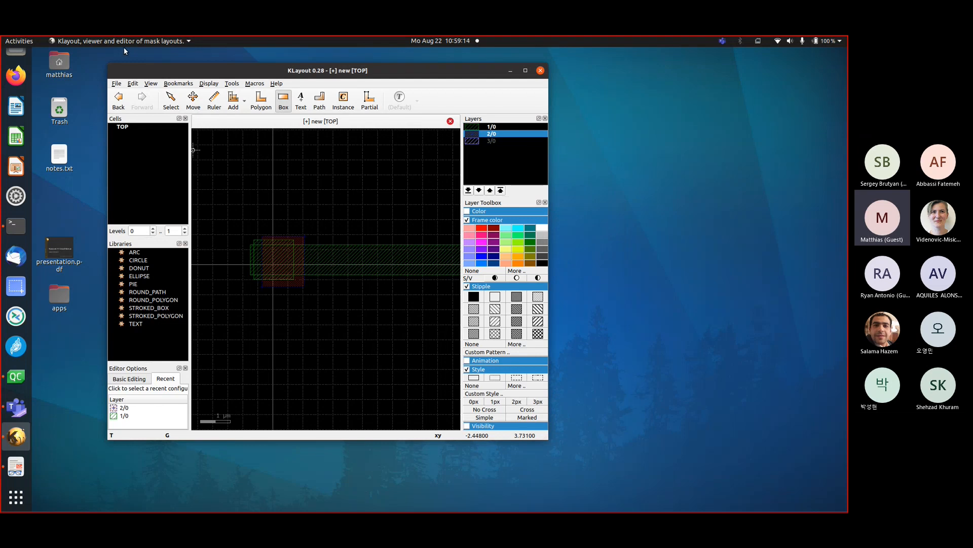
# Set the grid to 1 µm and draw a 5 by 6 µm box on layer 2/0 with its upper-left corner at (2, 3)
pyautogui.click(150, 83)
pyautogui.moveTo(160, 106)
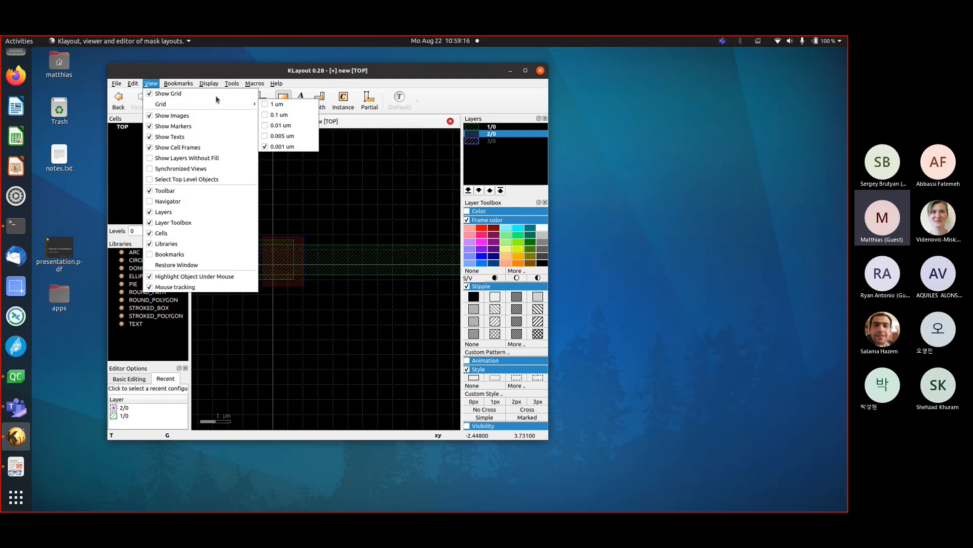
pyautogui.click(279, 106)
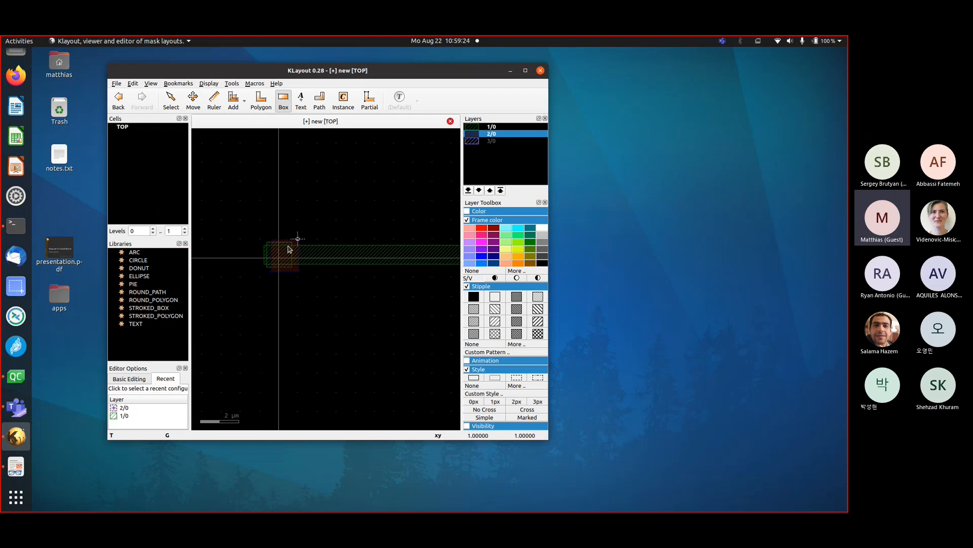
pyautogui.scroll(-1, 296, 239)
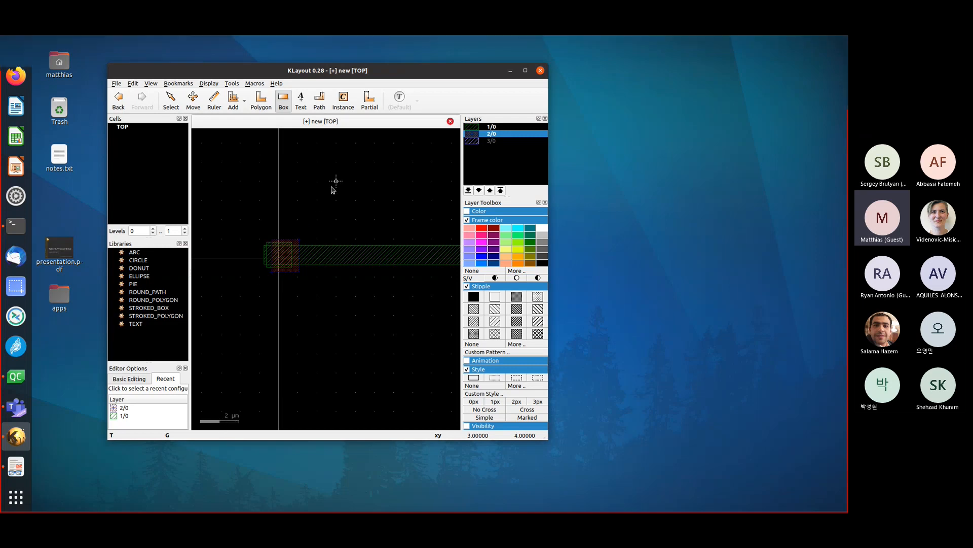
pyautogui.click(317, 200)
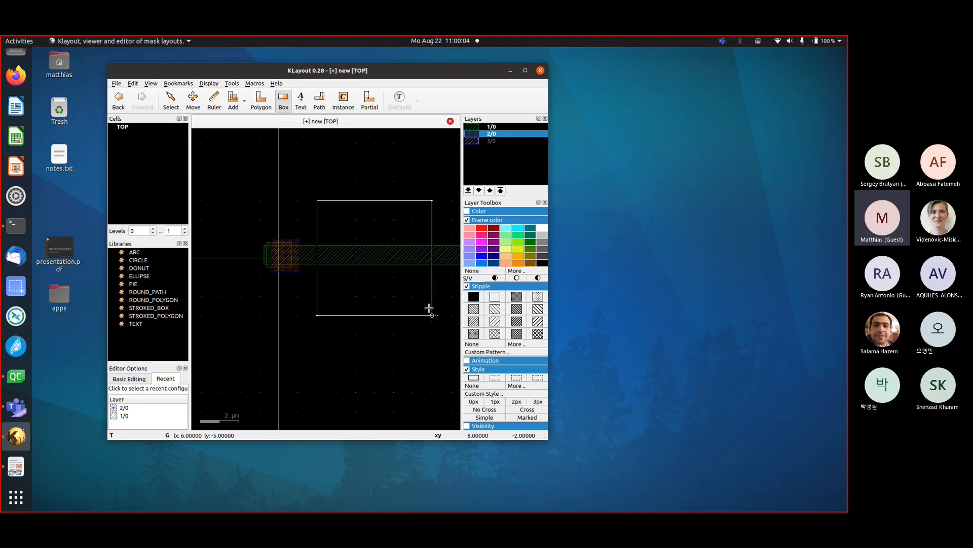
pyautogui.click(411, 311)
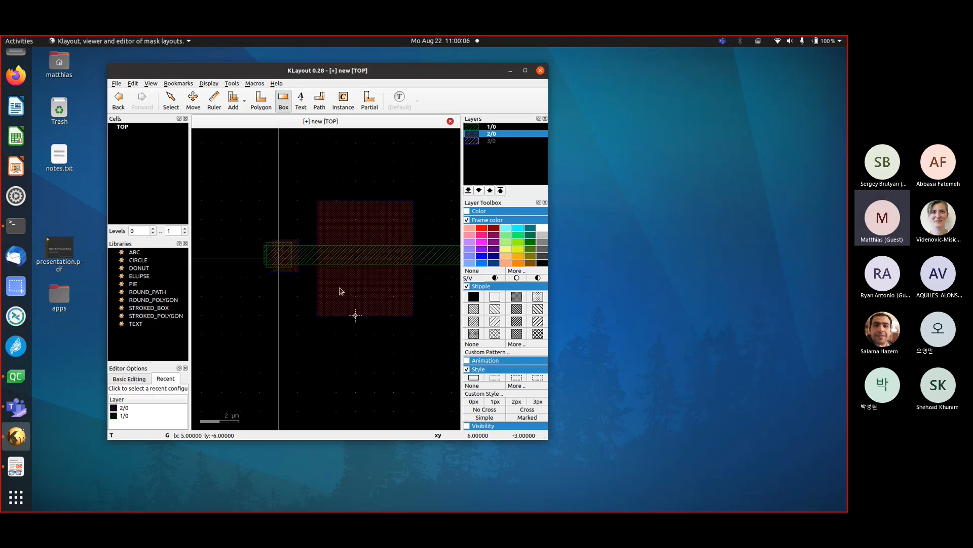
# Set the grid to 0.1 µm and draw a 1.8 by 1.3 µm box on layer 2/0 just inside the large box's upper-left corner
pyautogui.click(133, 83)
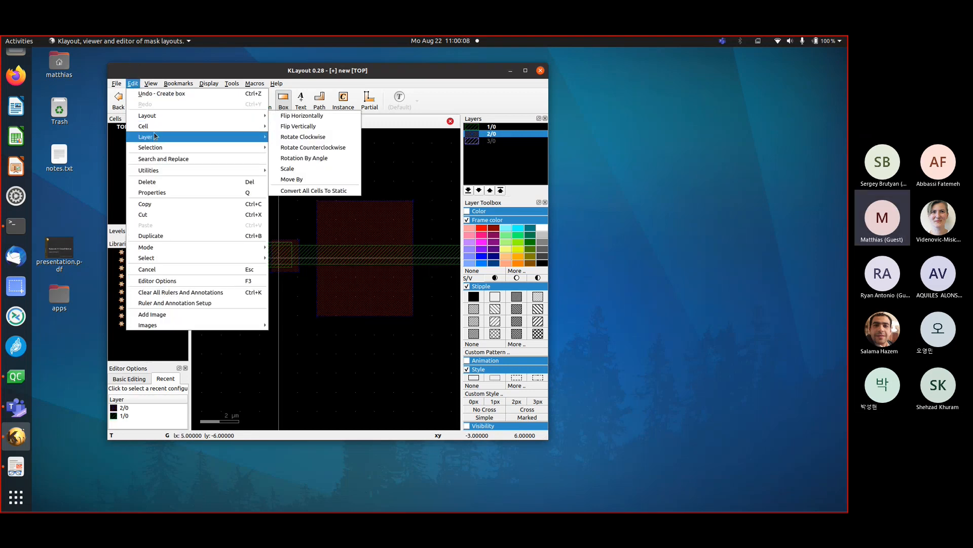
pyautogui.moveTo(151, 83)
pyautogui.moveTo(160, 104)
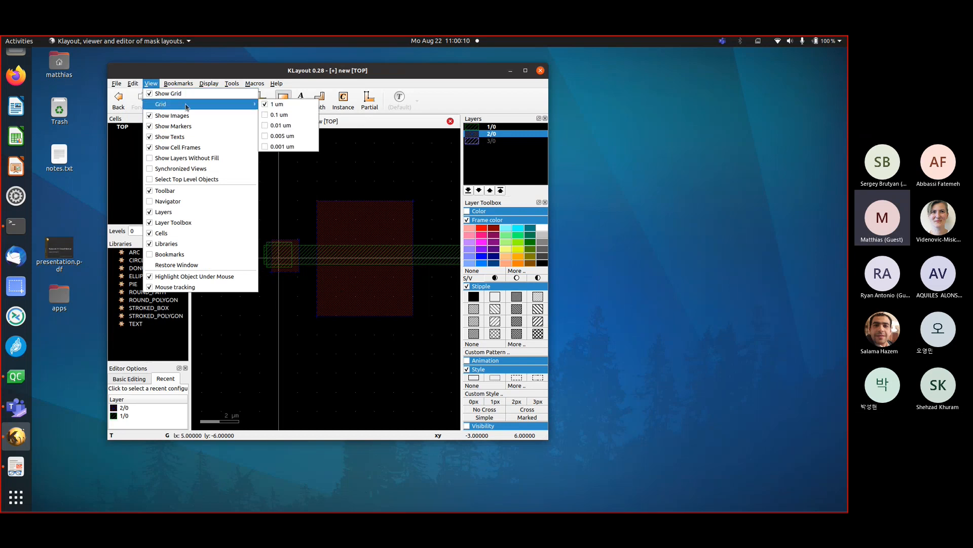
pyautogui.click(279, 115)
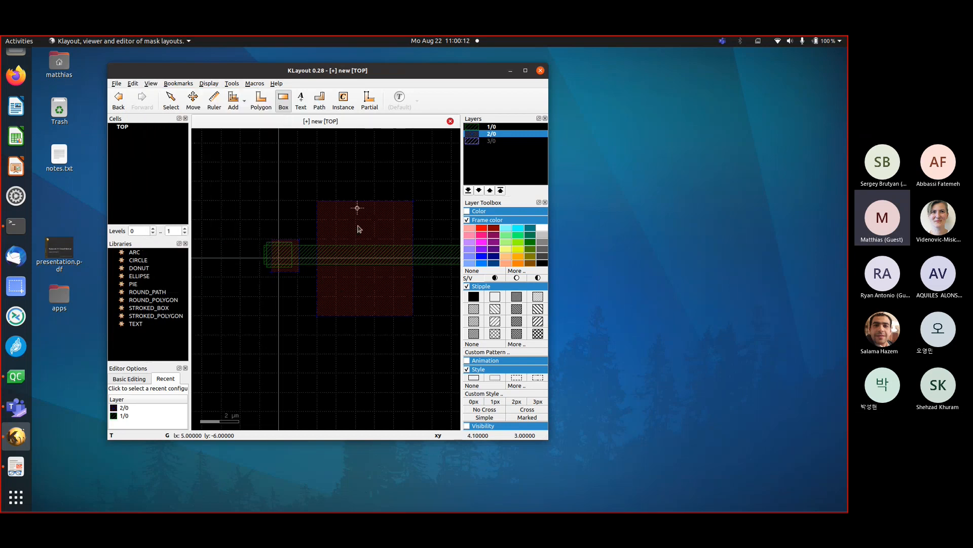
pyautogui.scroll(2, 339, 230)
pyautogui.scroll(1, 339, 231)
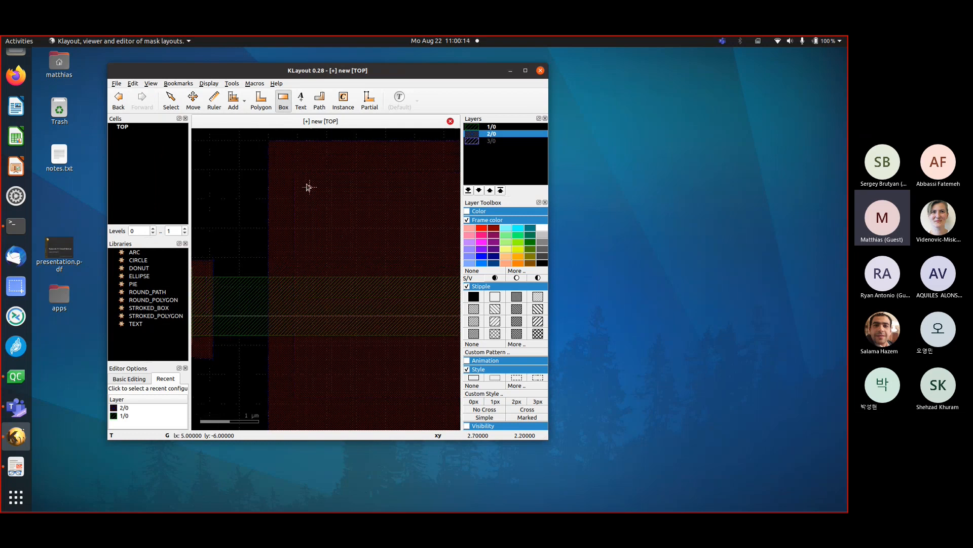
pyautogui.click(274, 146)
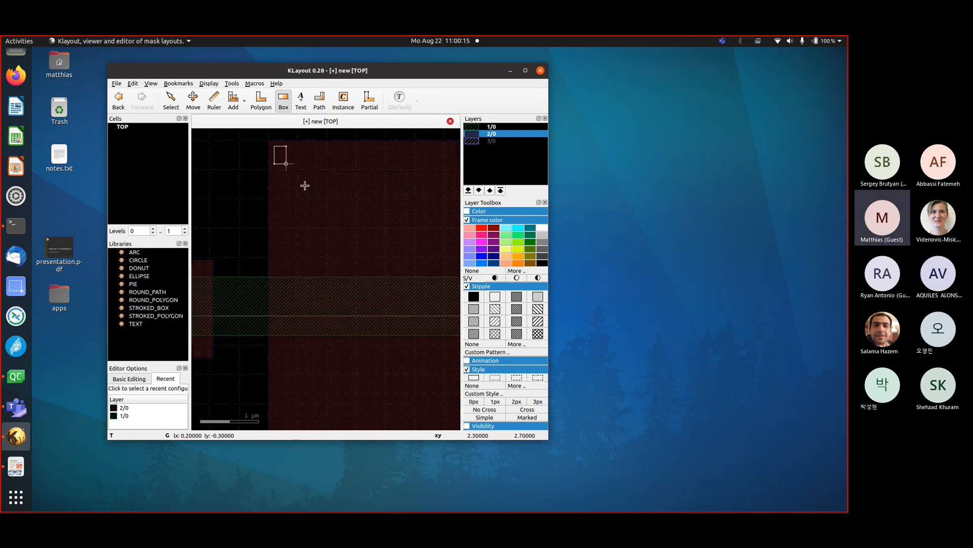
pyautogui.click(382, 221)
pyautogui.scroll(-1, 315, 241)
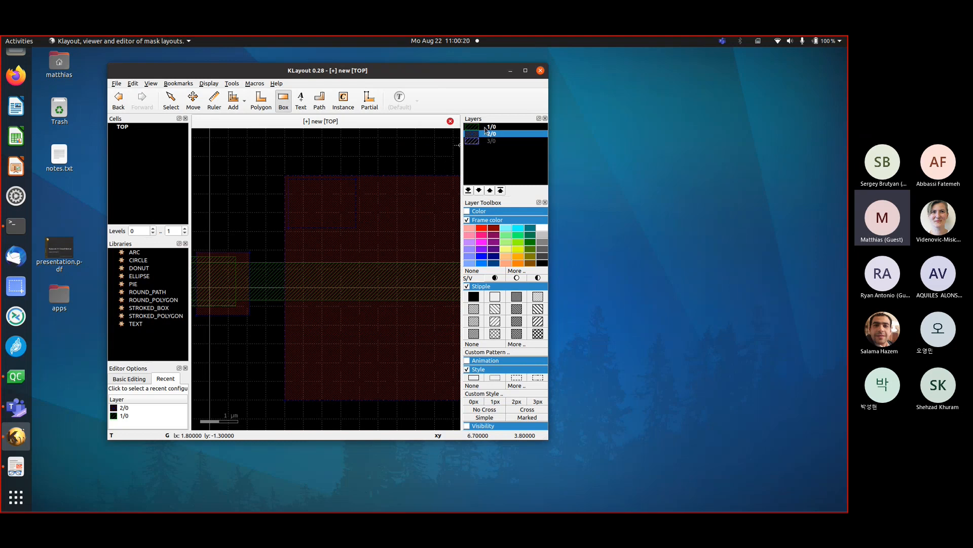
# Select the small box inside the large box and make layer 1/0 the current layer
pyautogui.press('F2')
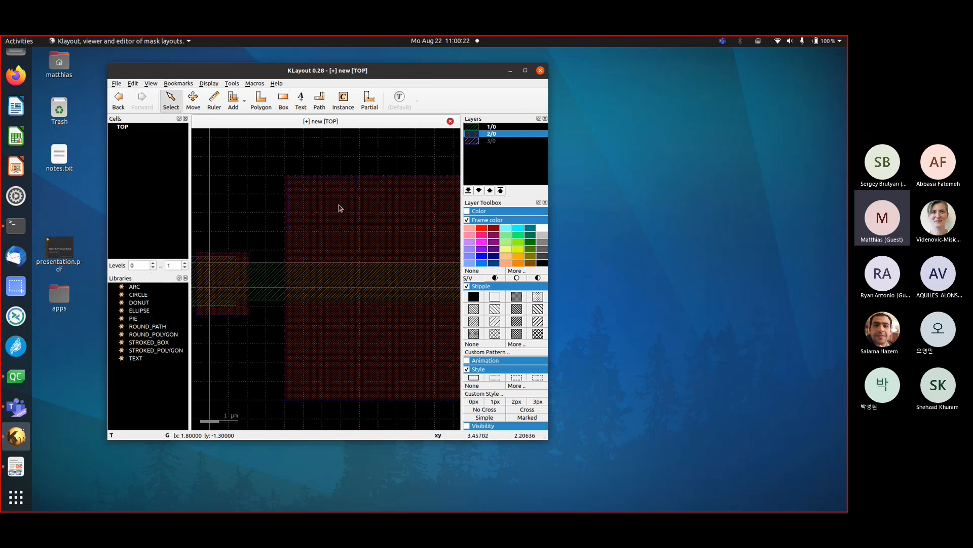
pyautogui.click(339, 209)
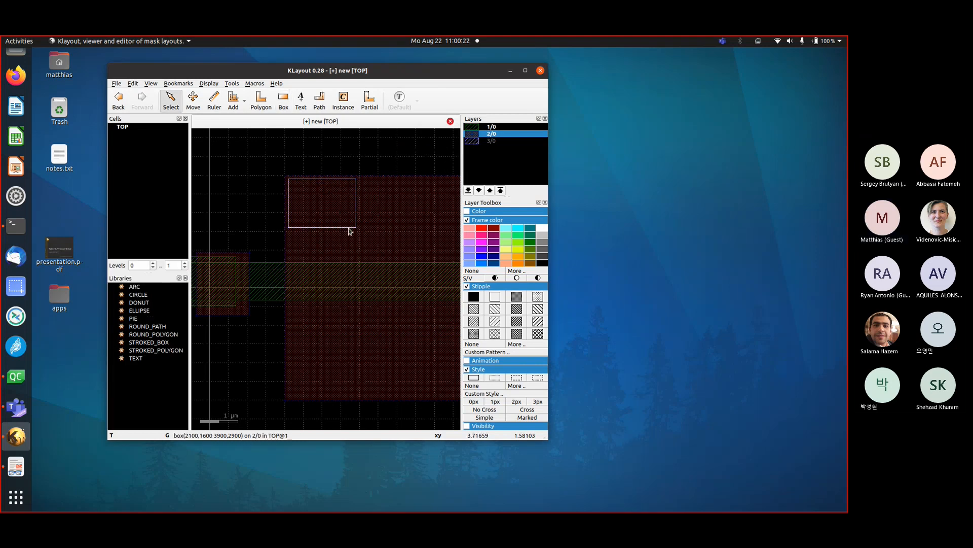
pyautogui.click(491, 127)
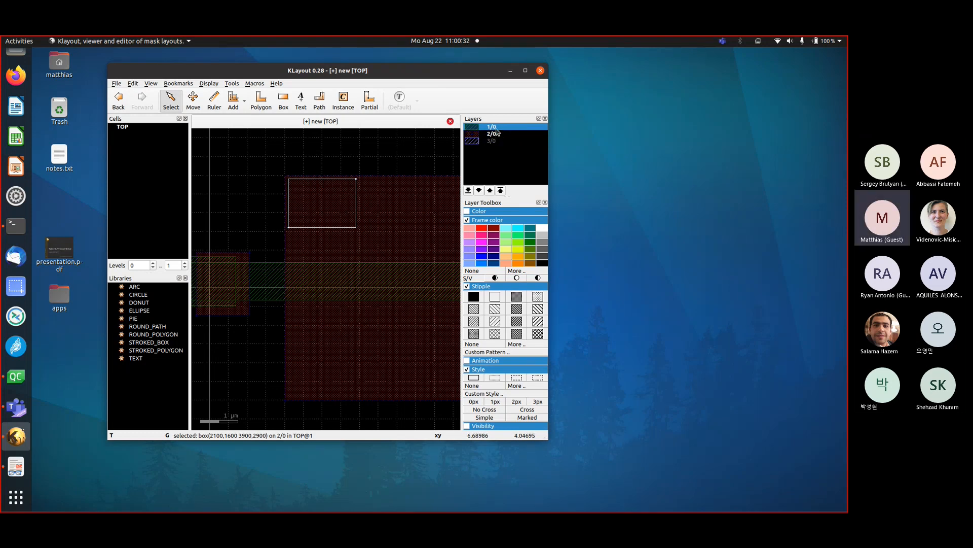
pyautogui.moveTo(247, 76); pyautogui.dragTo(264, 67)
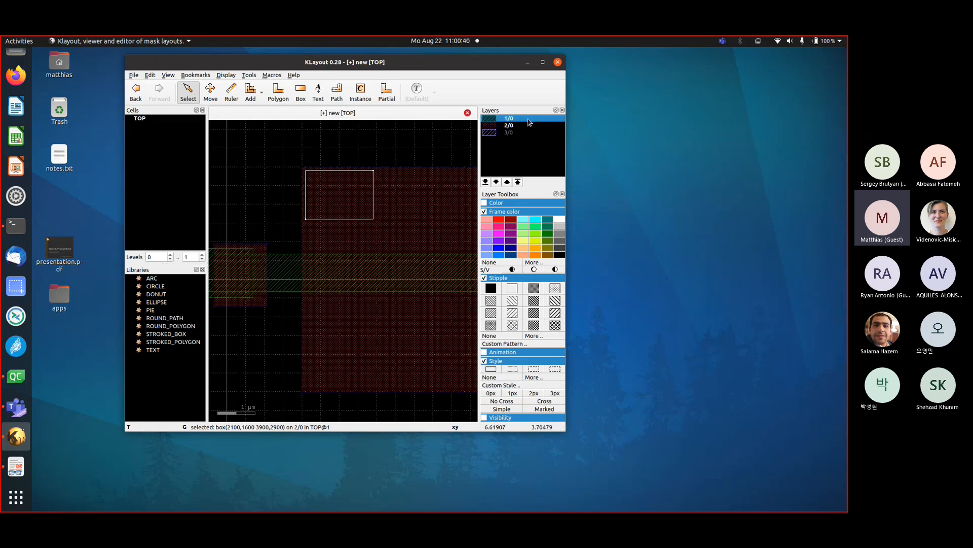
pyautogui.click(389, 149)
pyautogui.click(369, 190)
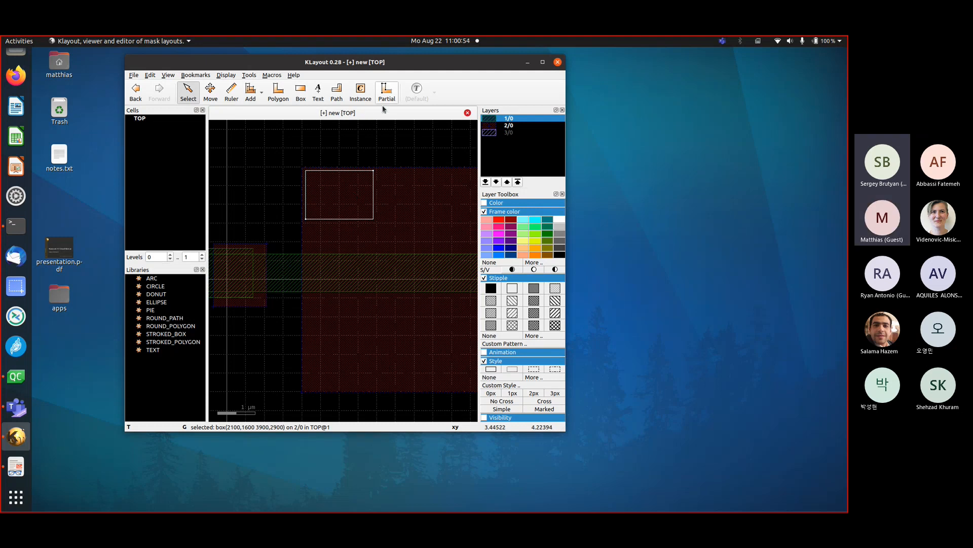
# Maximize the window, select the small box inside the large box and change its layer to 1/0
pyautogui.click(543, 61)
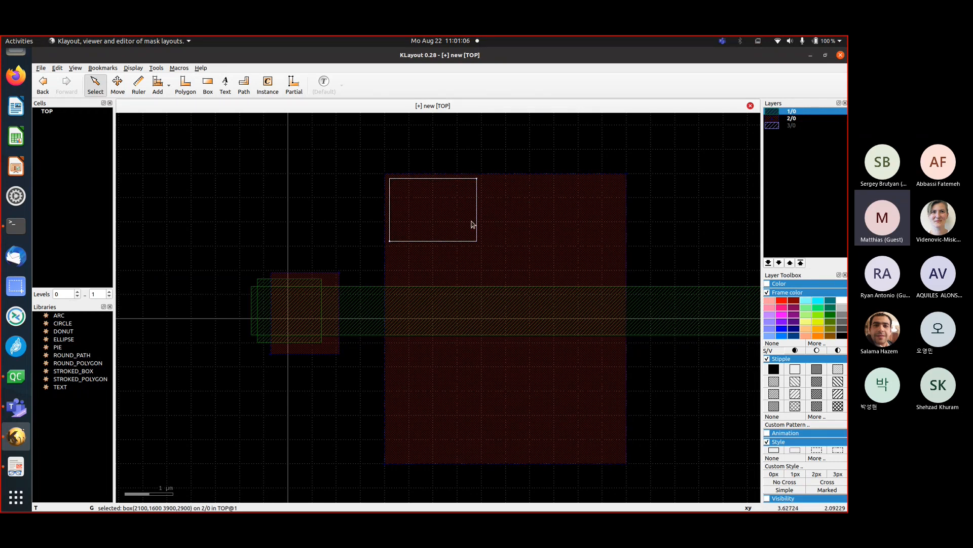
pyautogui.click(530, 210)
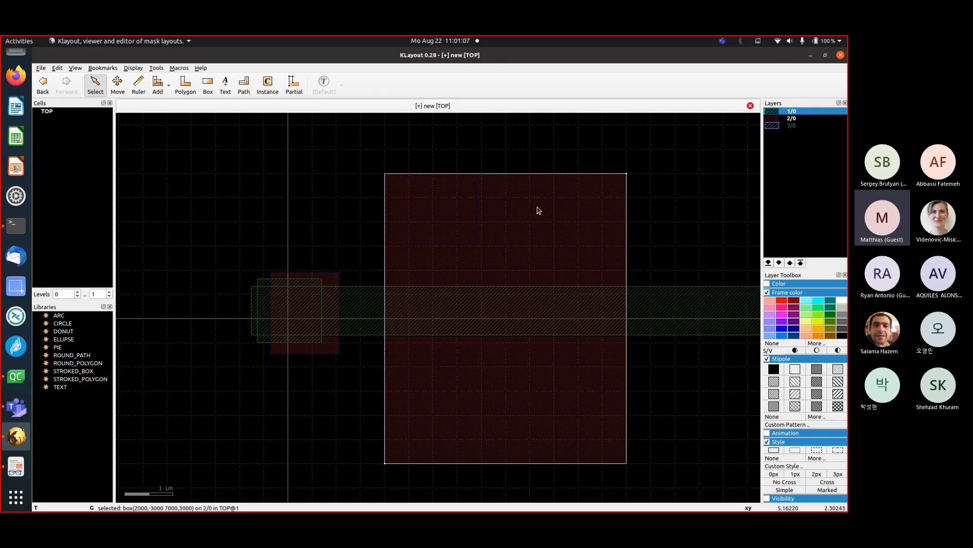
pyautogui.click(477, 210)
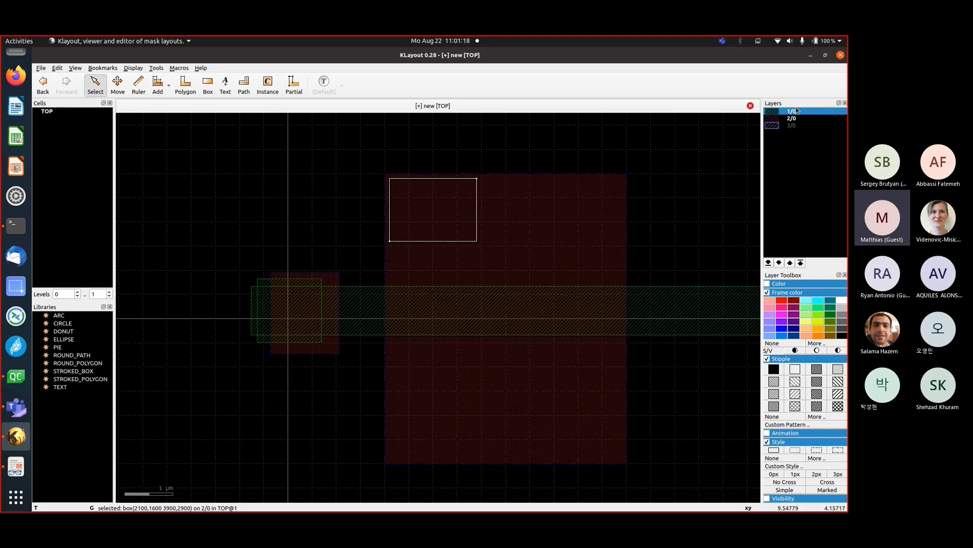
pyautogui.click(56, 68)
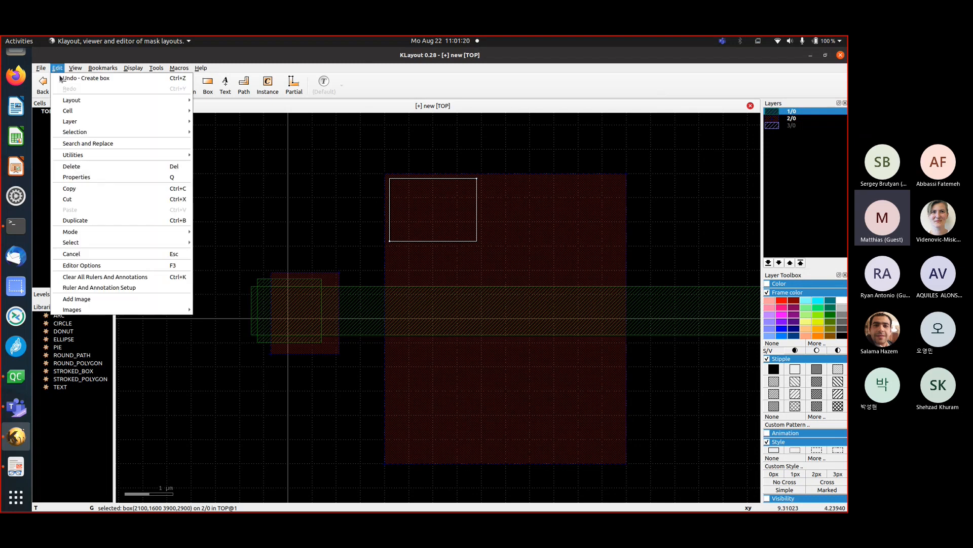
pyautogui.moveTo(71, 126)
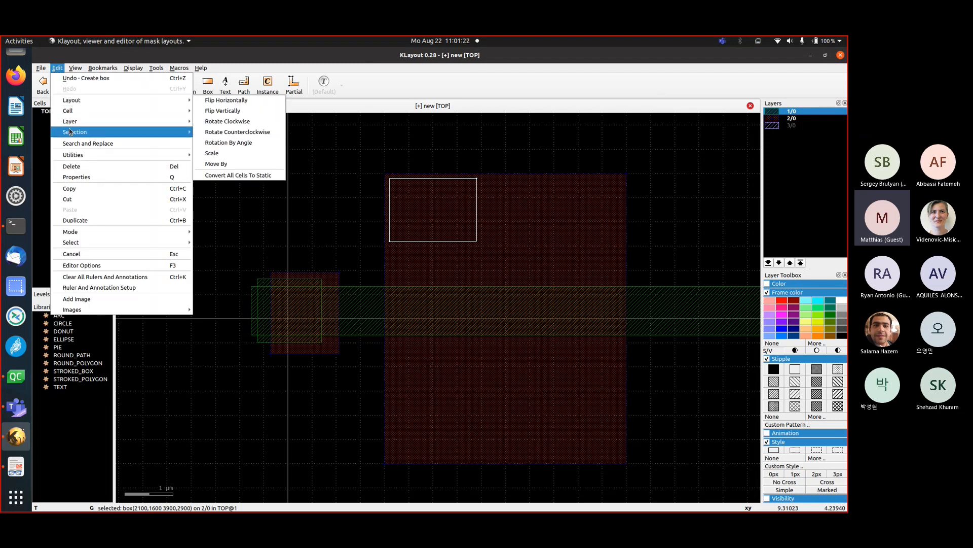
pyautogui.moveTo(126, 132)
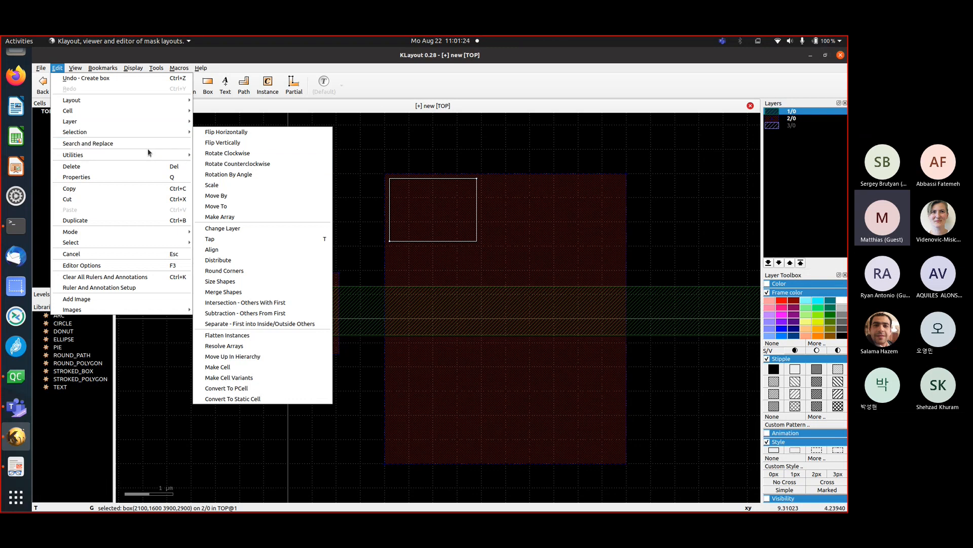
pyautogui.click(223, 228)
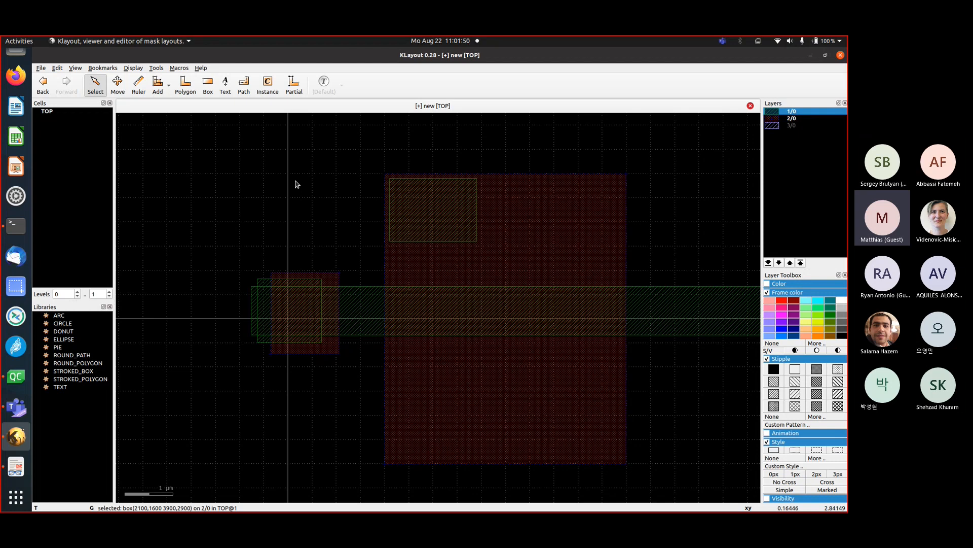
# Open the Customize Menu settings in Setup, then widen the dialog and the path column so full command paths are readable
pyautogui.click(40, 68)
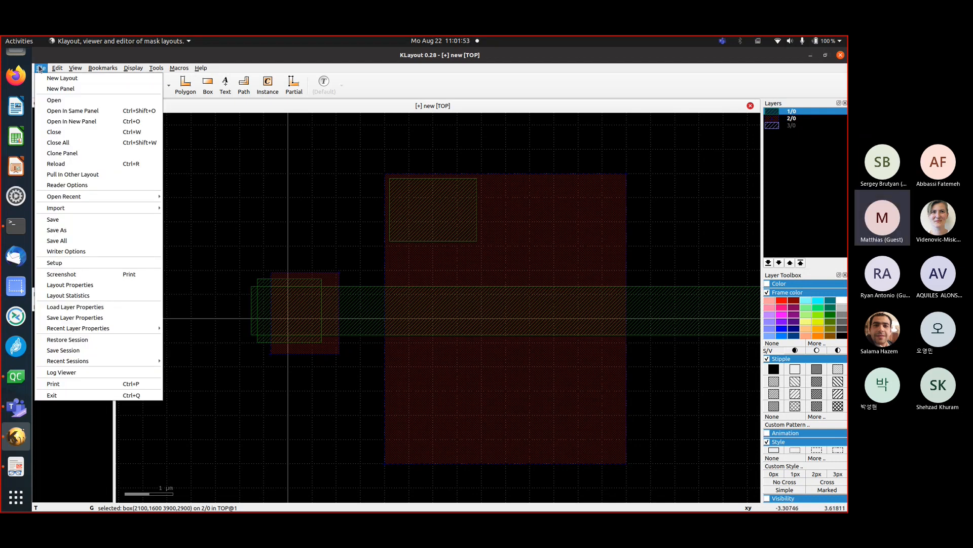
pyautogui.click(93, 263)
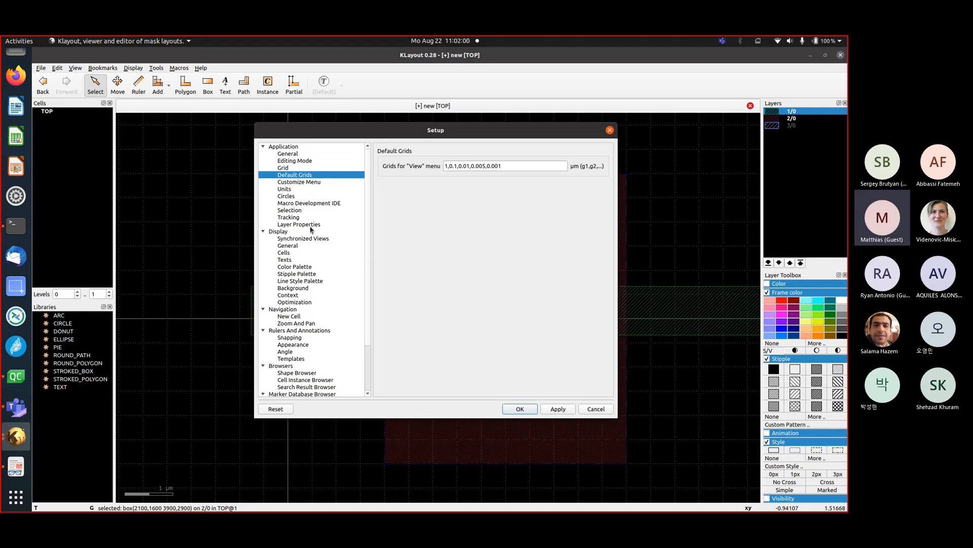
pyautogui.click(307, 183)
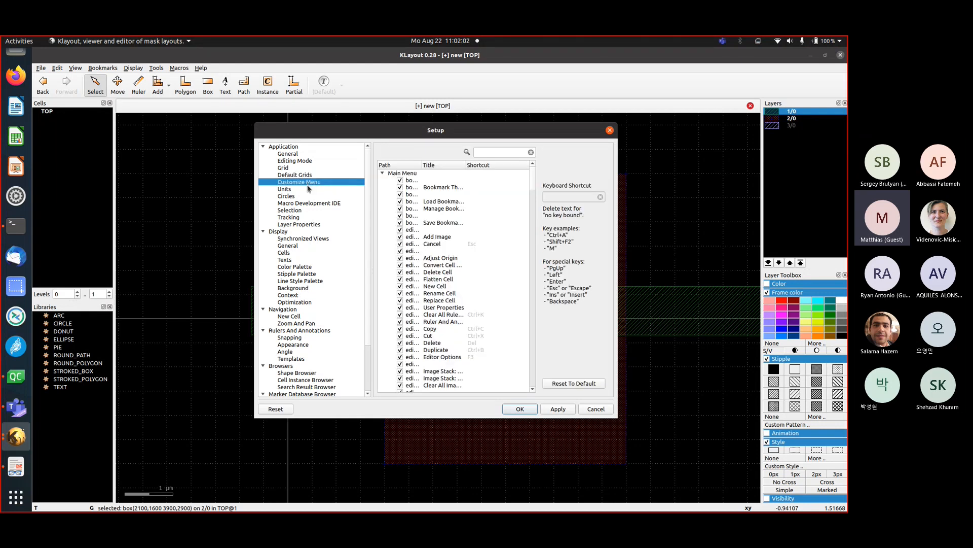
pyautogui.moveTo(254, 277); pyautogui.dragTo(124, 298)
pyautogui.moveTo(298, 165); pyautogui.dragTo(422, 163)
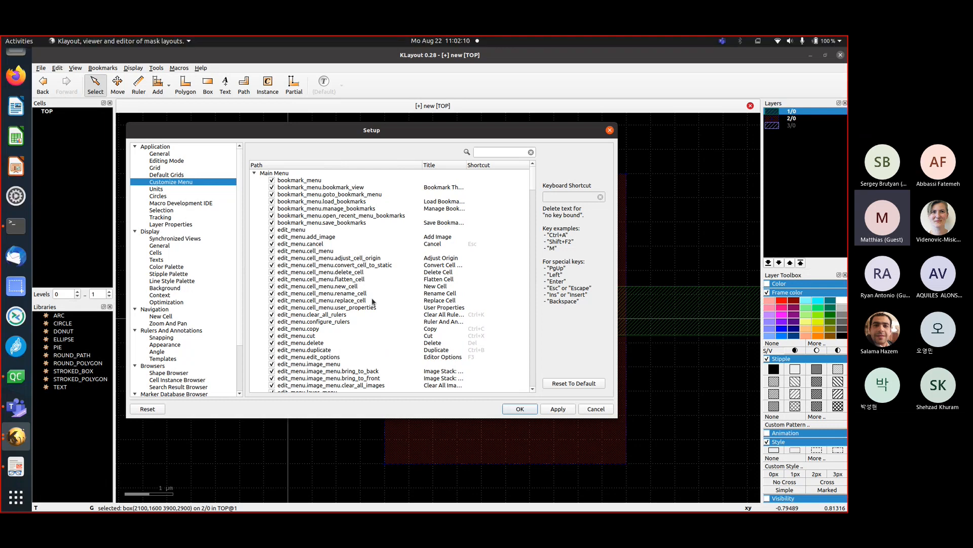
# Look through the customizable commands and filter the list by "chan" to locate Change Layer
pyautogui.scroll(-7, 373, 332)
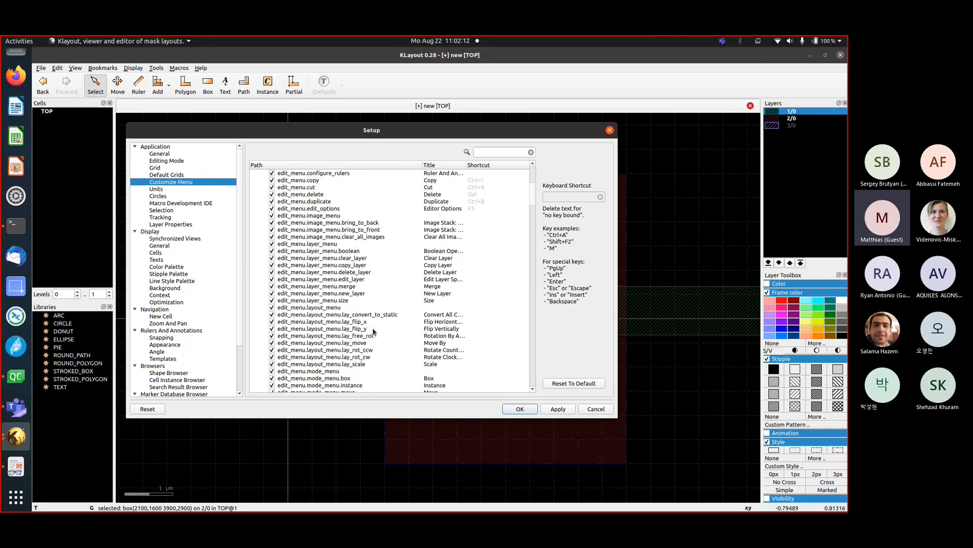
pyautogui.scroll(-10, 374, 332)
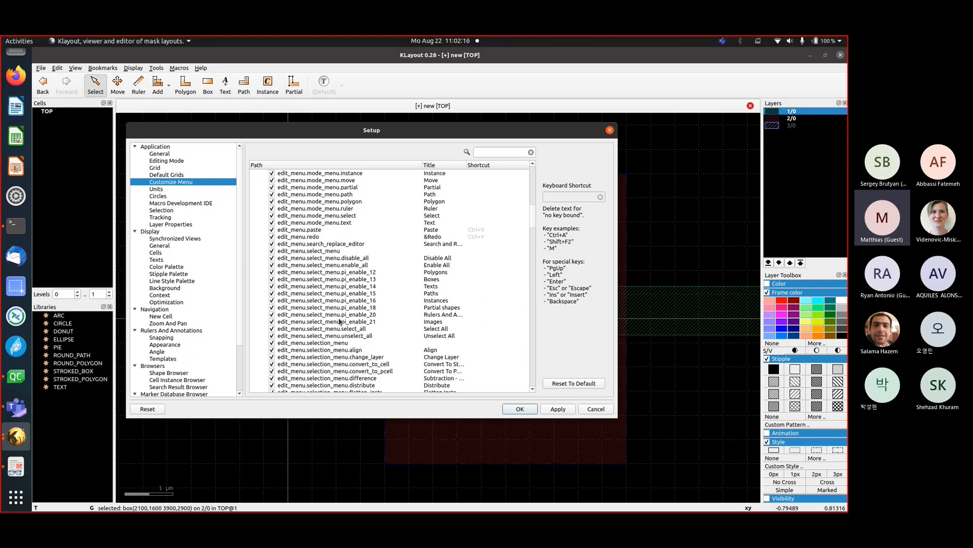
pyautogui.scroll(-1, 386, 376)
pyautogui.scroll(-2, 373, 351)
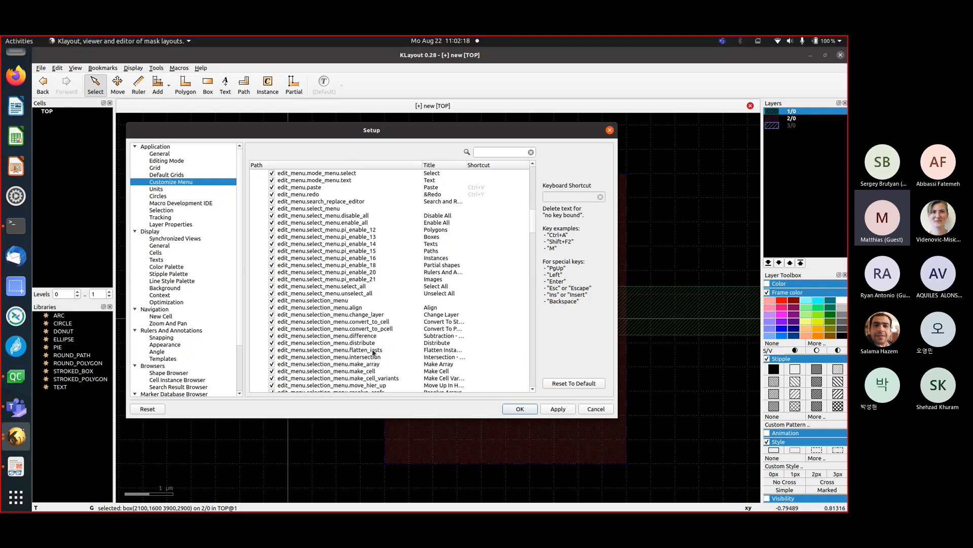
pyautogui.scroll(2, 374, 351)
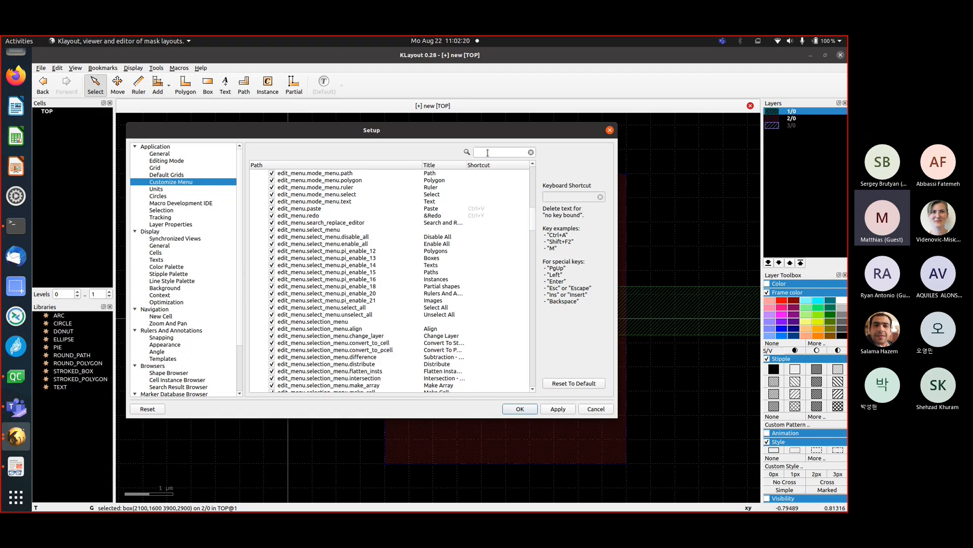
pyautogui.click(490, 152)
pyautogui.write('ca')
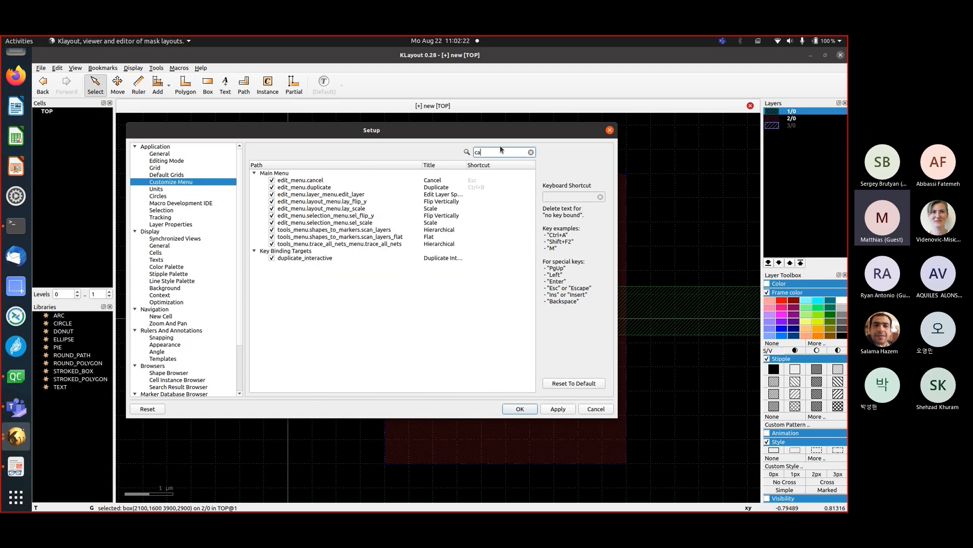
pyautogui.press('BackSpace')
pyautogui.press('BackSpace')
pyautogui.write('chan')
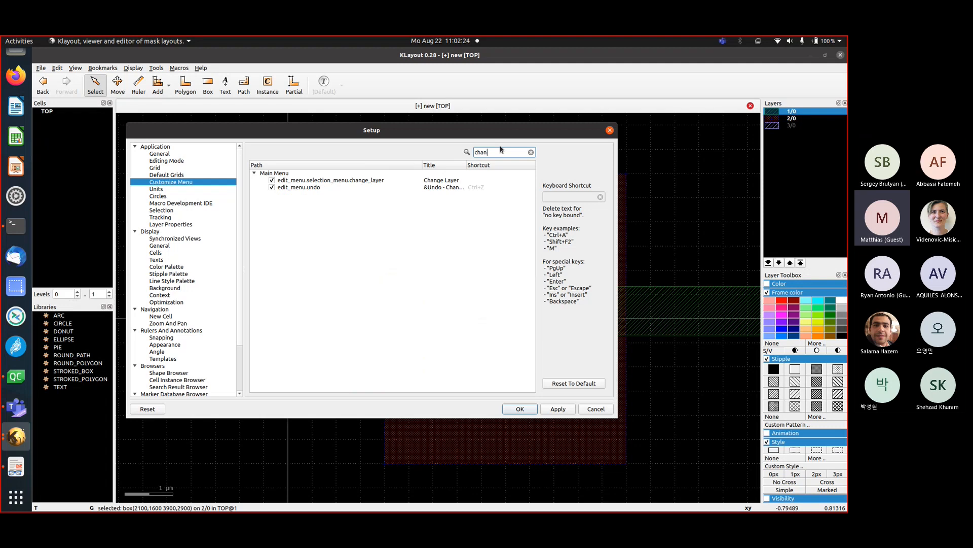
# Assign the keyboard shortcut Shift+C to the Change Layer command and apply the setup changes
pyautogui.click(358, 181)
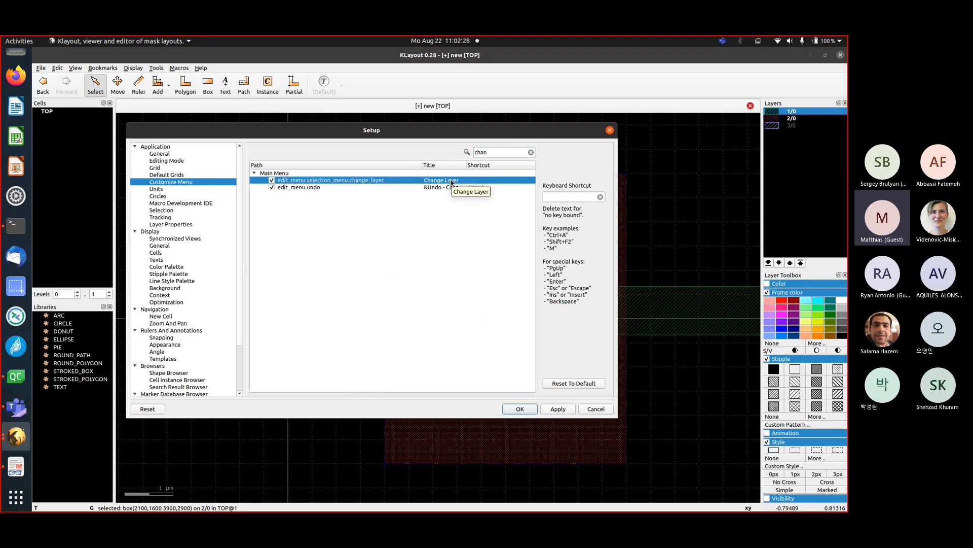
pyautogui.click(588, 197)
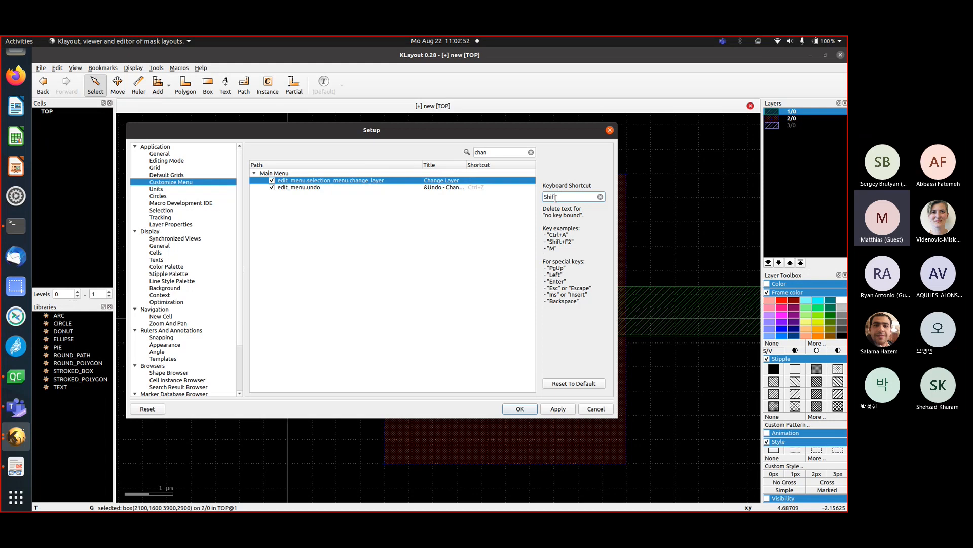
pyautogui.write('C')
pyautogui.click(520, 409)
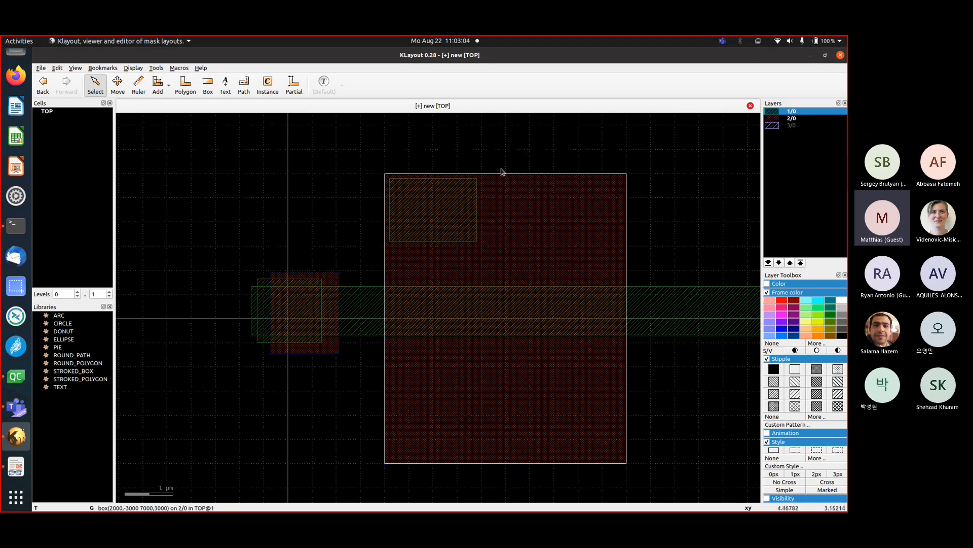
# Select the small box inside the large box, make 3/0 the current layer and change the box's layer to it
pyautogui.hotkey('shift', 'c')
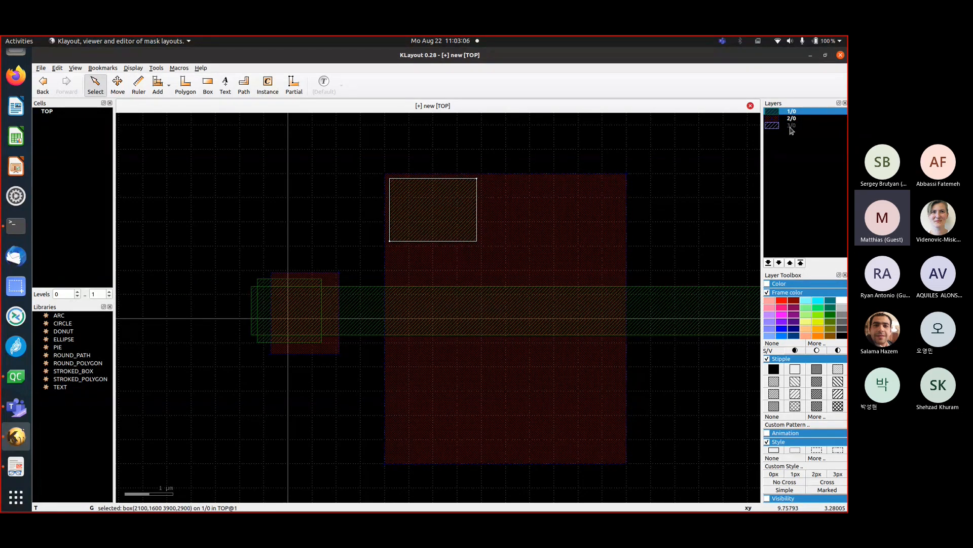
pyautogui.click(789, 127)
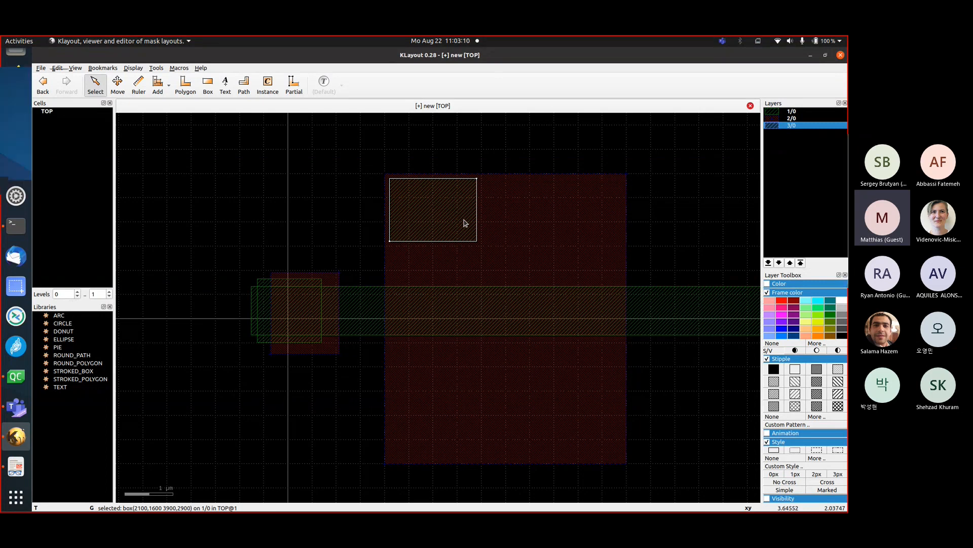
pyautogui.hotkey('shift', 'l')
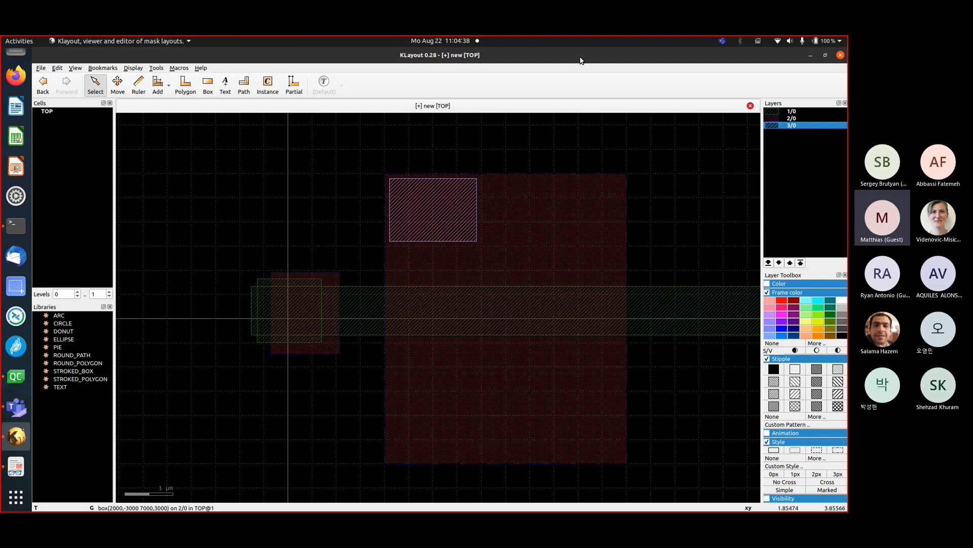
# Restore the KLayout window to a smaller size, switch to the layout_generation_with_klayout.pdf slides in Document Viewer and open the presentation options
pyautogui.moveTo(571, 99); pyautogui.dragTo(591, 82)
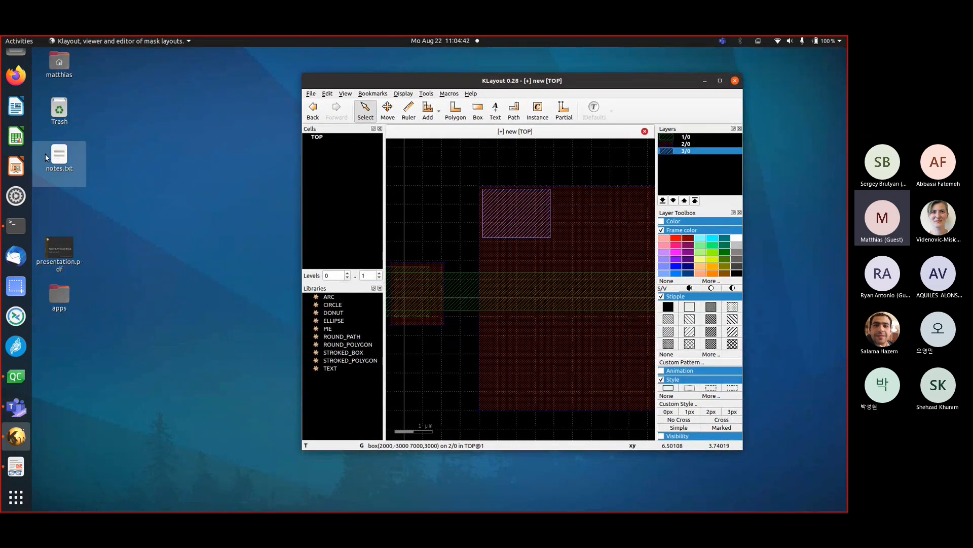
pyautogui.click(15, 466)
pyautogui.click(785, 86)
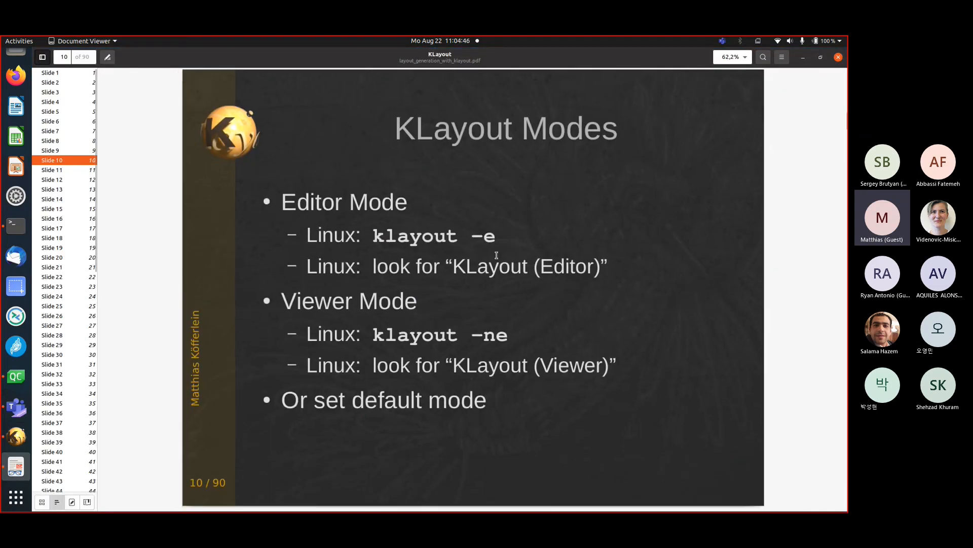
pyautogui.rightClick(615, 140)
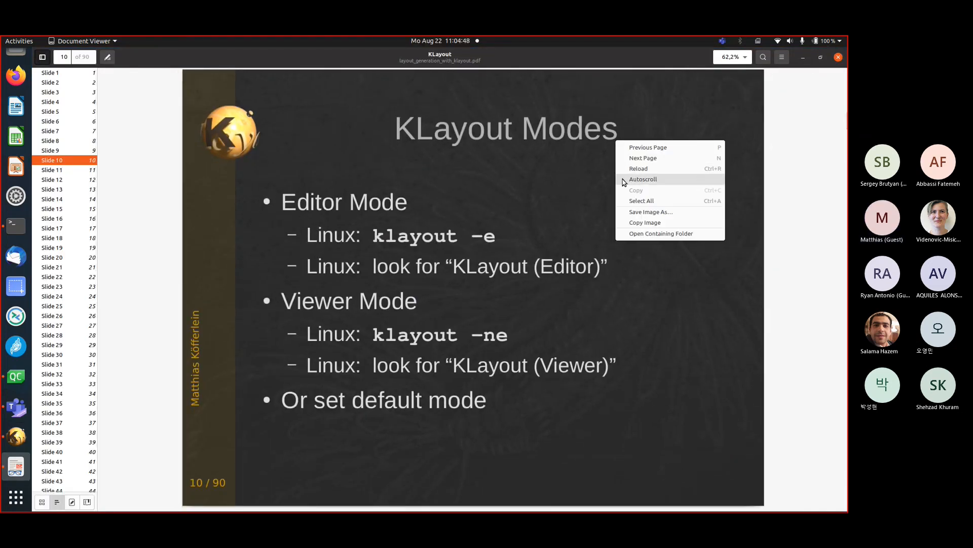
pyautogui.click(598, 136)
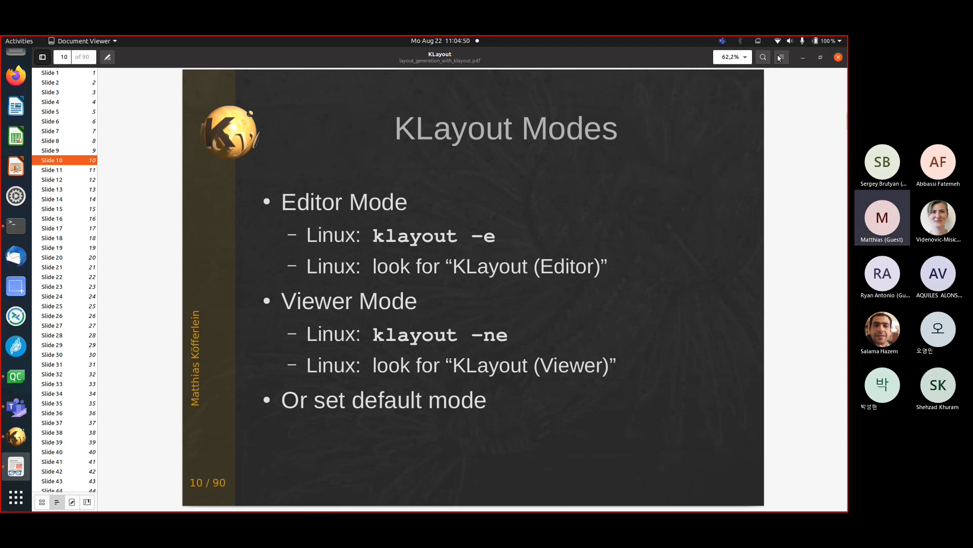
pyautogui.click(781, 56)
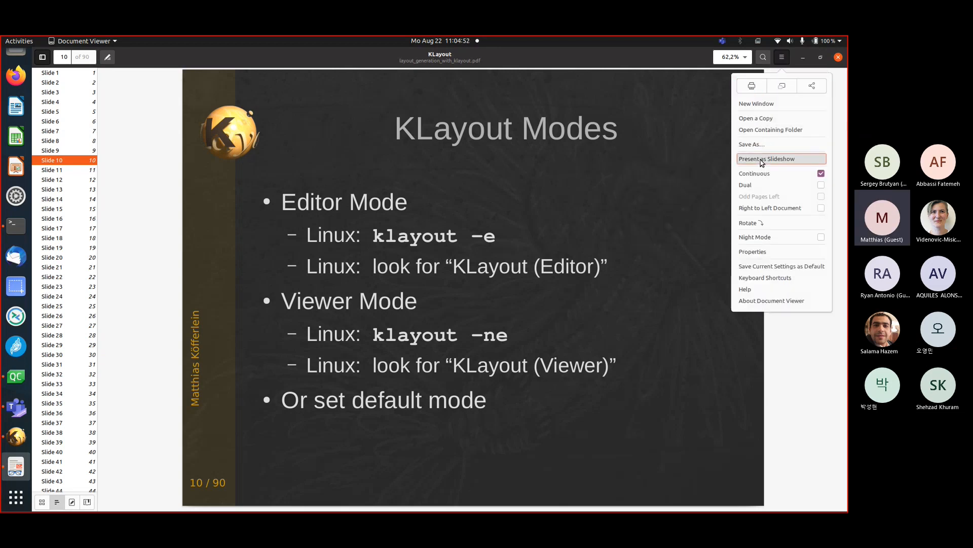
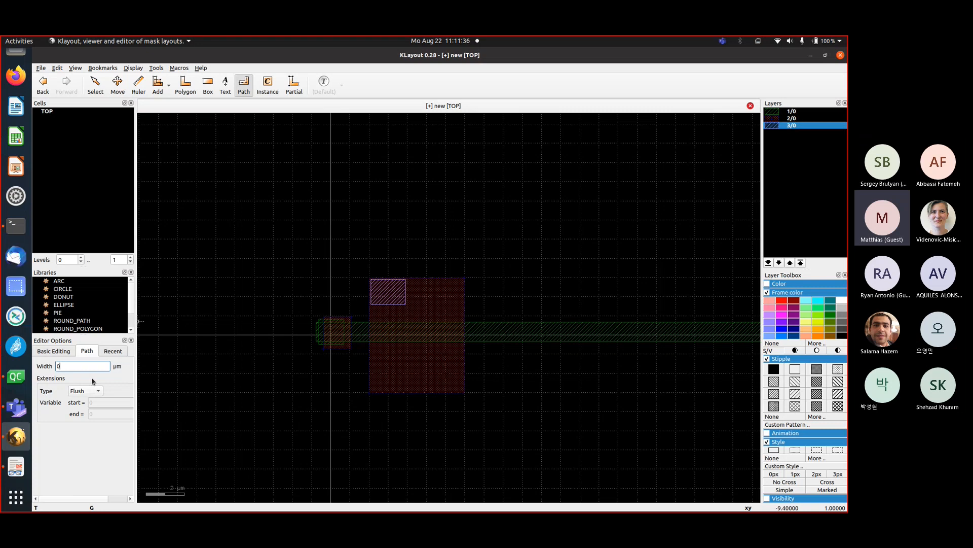
# Set the path width to 1 µm and draw a four-segment right-angled path on layer 3/0 above the large box
pyautogui.press('BackSpace')
pyautogui.press('BackSpace')
pyautogui.write('1')
pyautogui.click(267, 222)
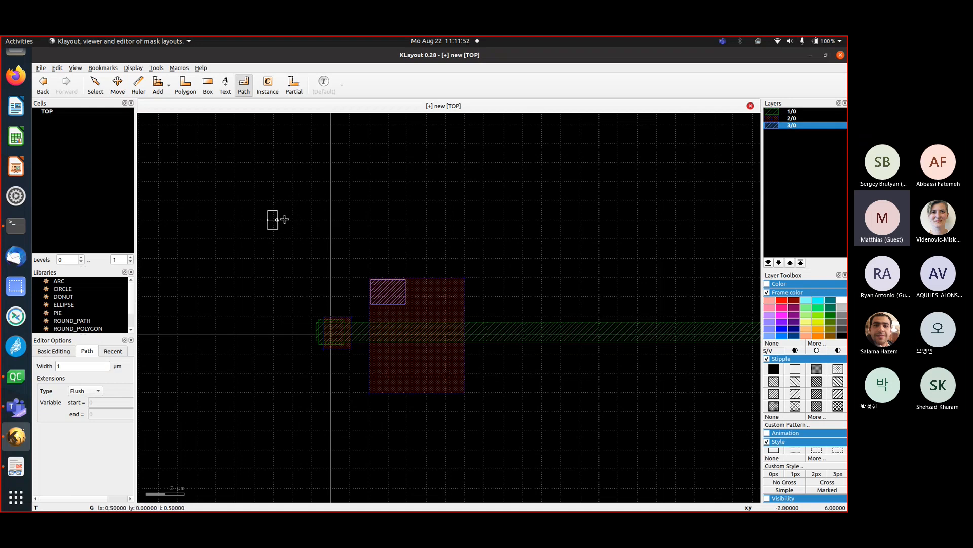
pyautogui.click(369, 220)
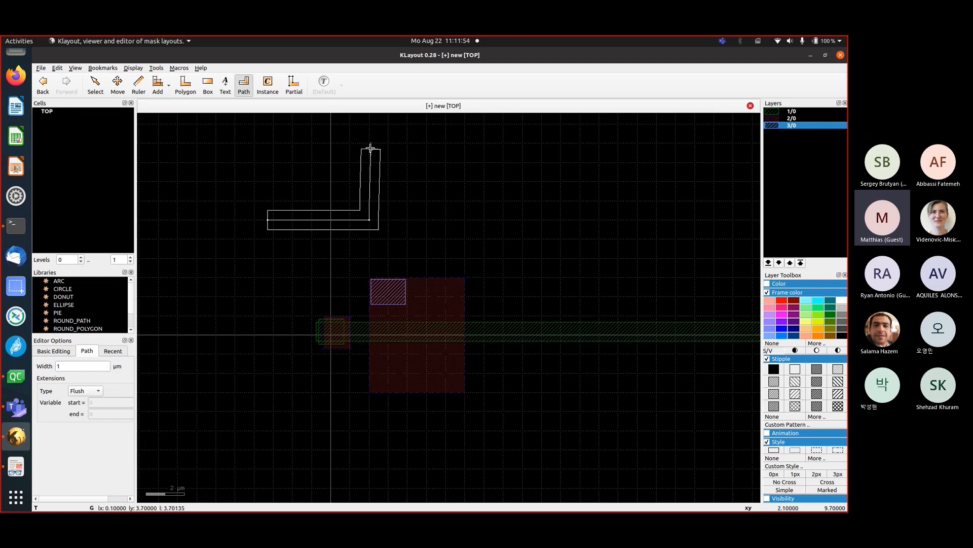
pyautogui.click(369, 147)
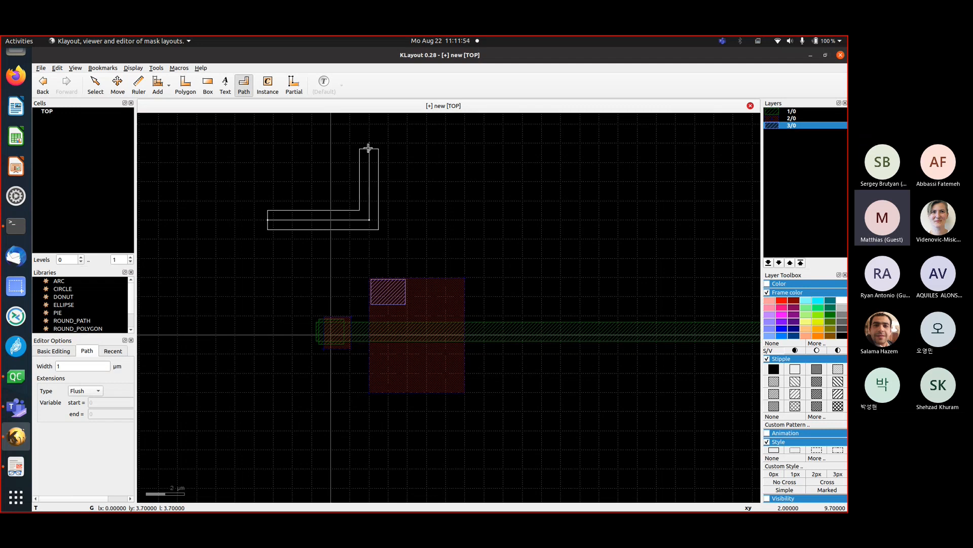
pyautogui.click(525, 148)
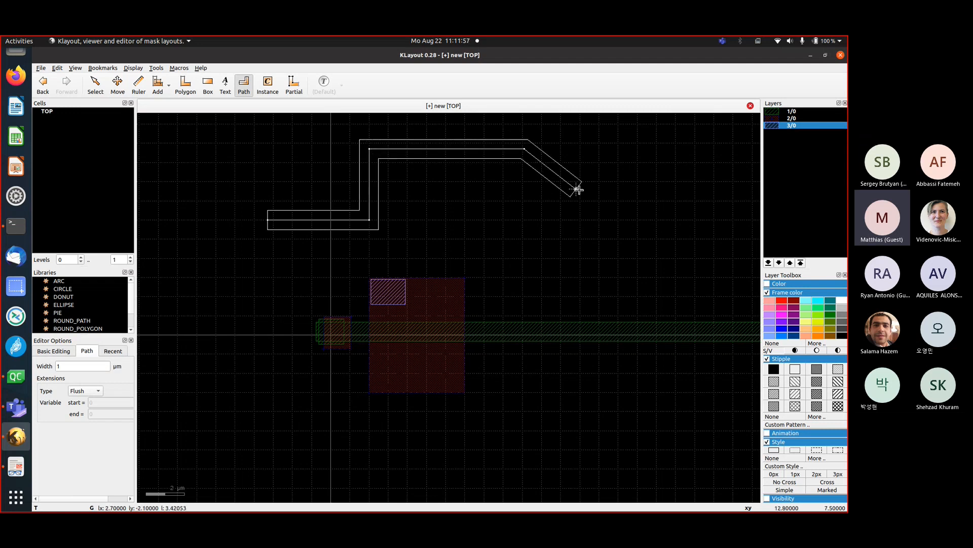
pyautogui.doubleClick(524, 229)
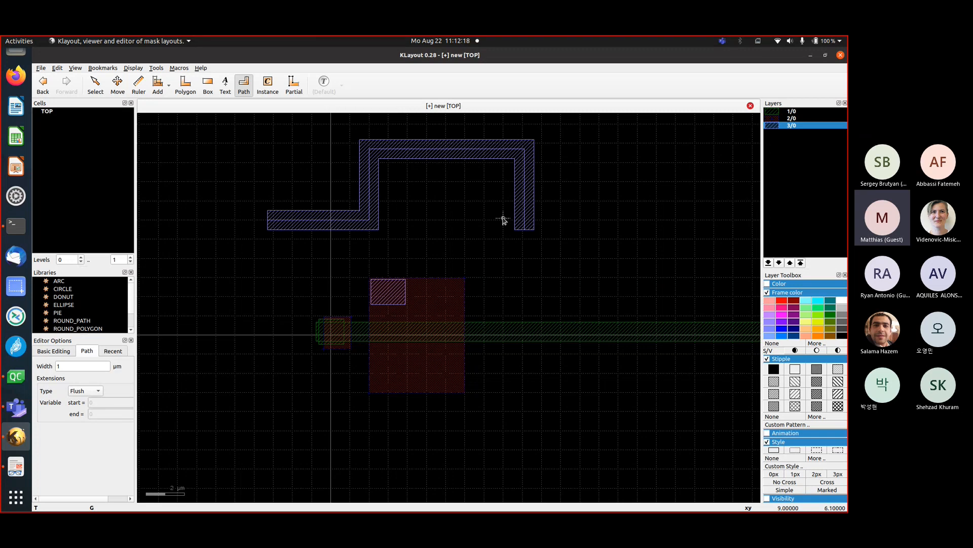
# Draw a seven-segment right-angled path on layer 3/0 that wraps around the large box, ending below it
pyautogui.click(277, 453)
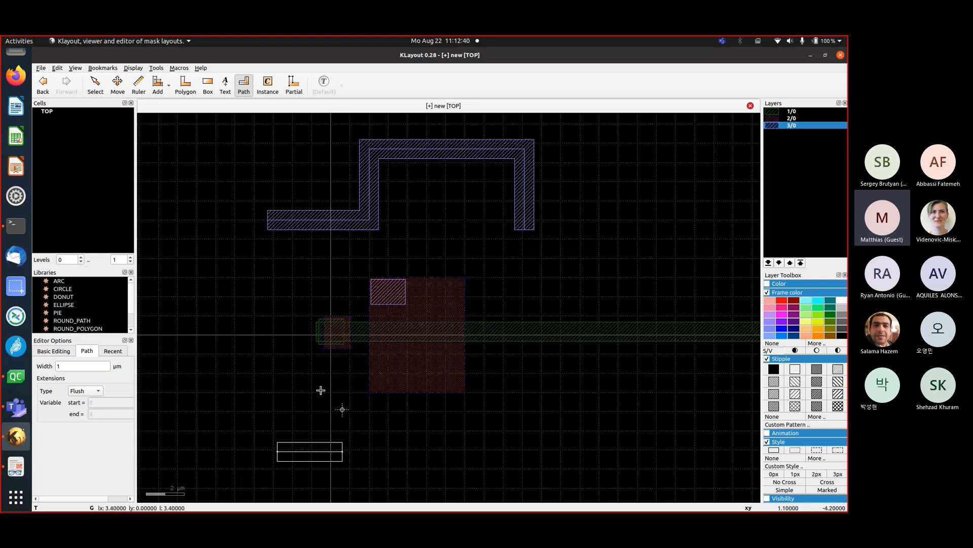
pyautogui.click(277, 295)
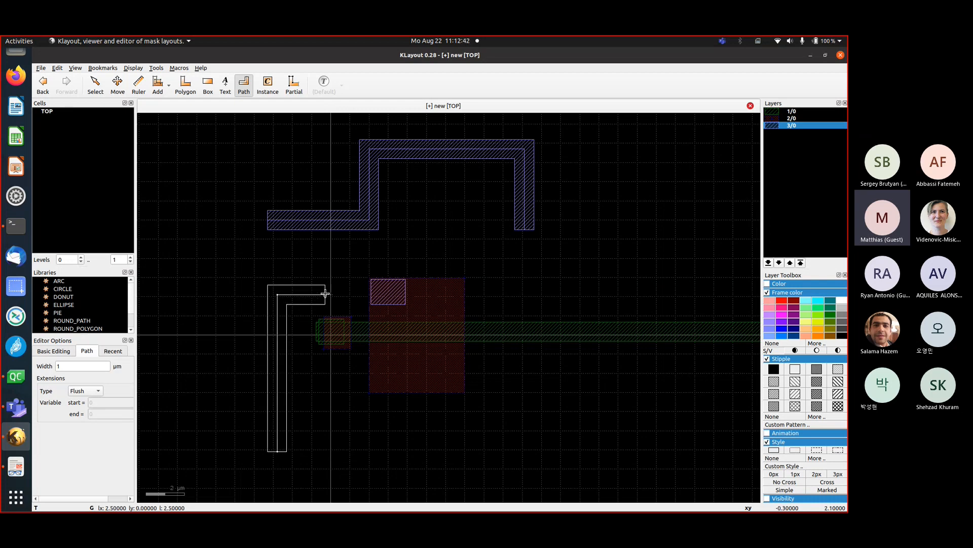
pyautogui.click(330, 294)
pyautogui.click(330, 253)
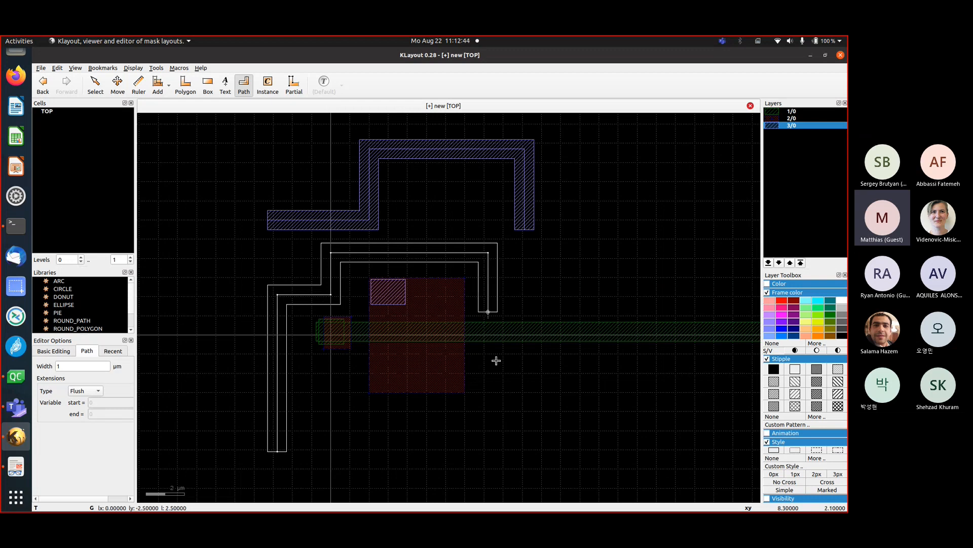
pyautogui.click(511, 254)
pyautogui.click(511, 437)
pyautogui.click(373, 437)
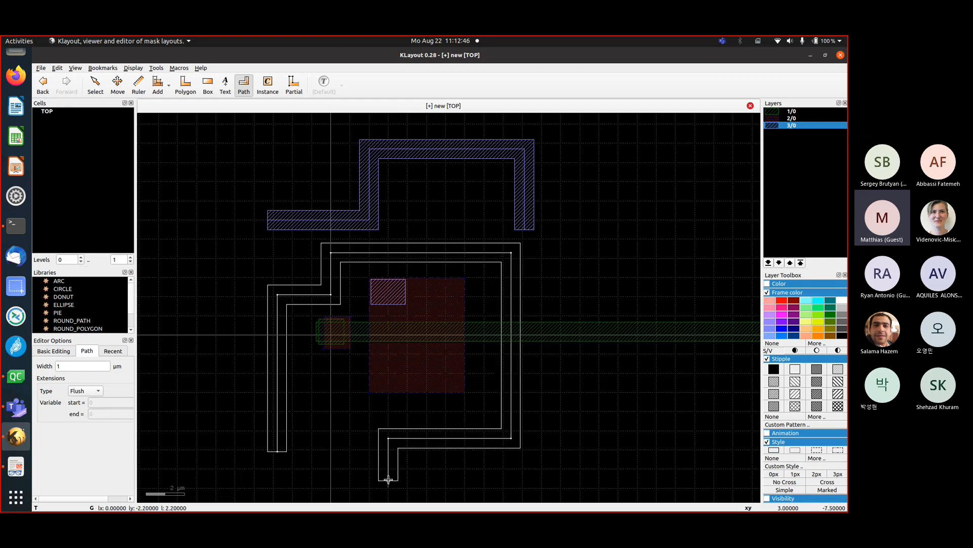
pyautogui.doubleClick(388, 475)
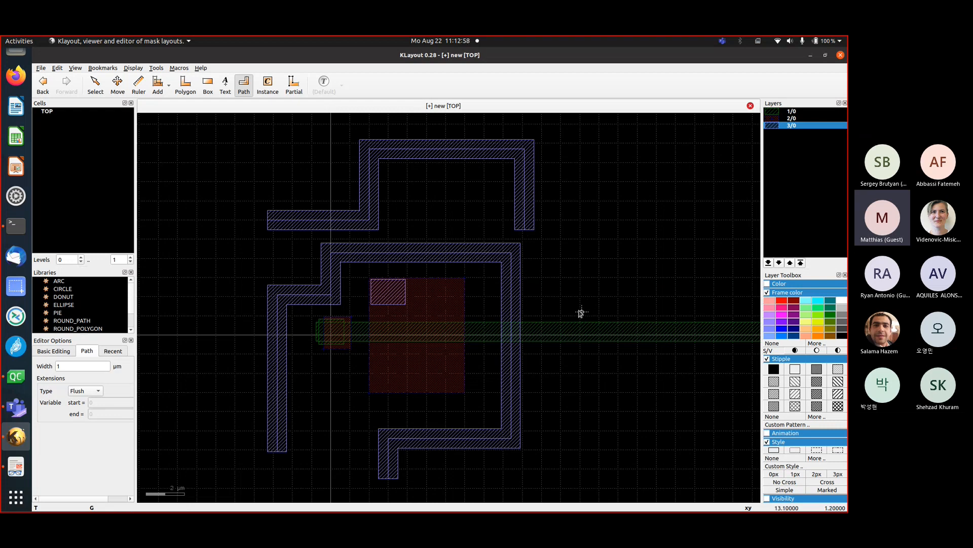
# Draw a five-segment path with diagonal and straight sections on layer 3/0, to the right of the existing paths
pyautogui.click(561, 275)
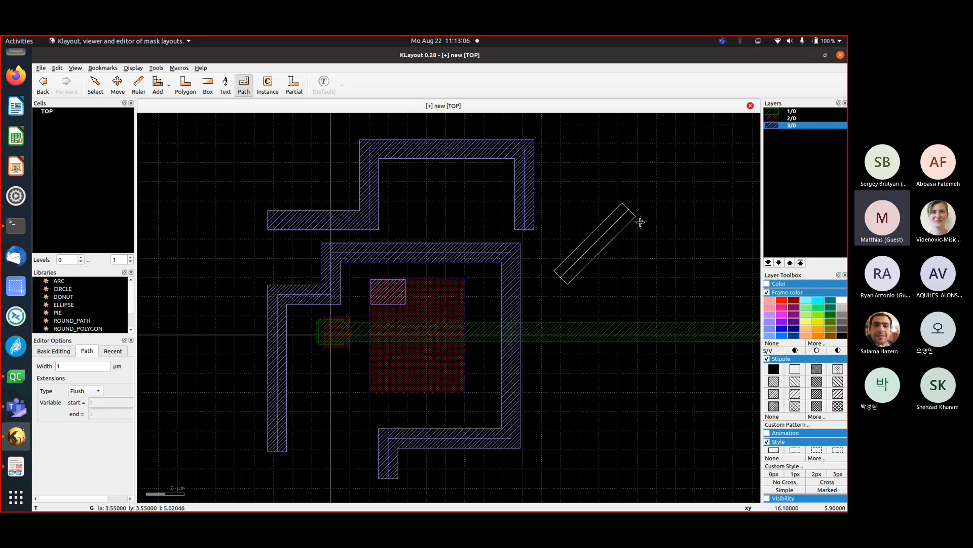
pyautogui.click(603, 235)
pyautogui.click(685, 235)
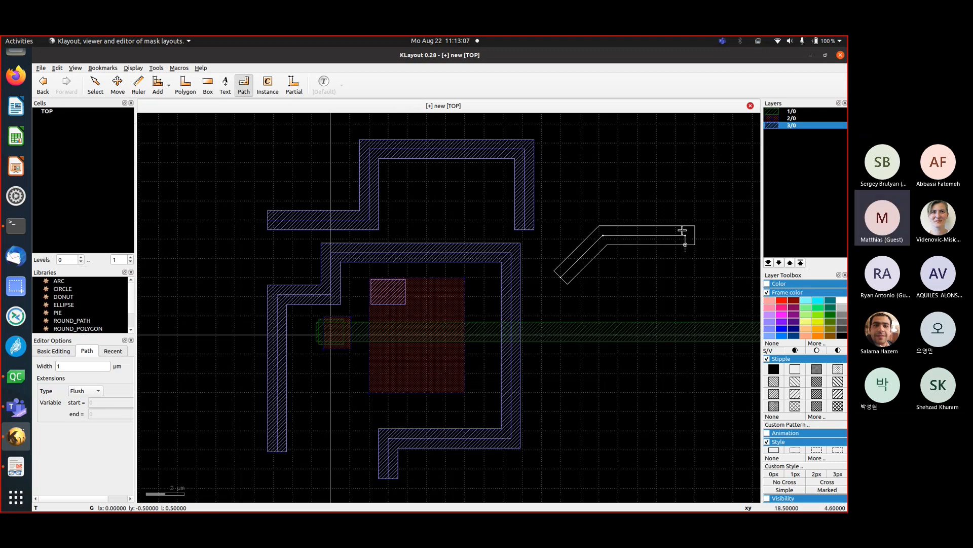
pyautogui.click(681, 188)
pyautogui.click(634, 137)
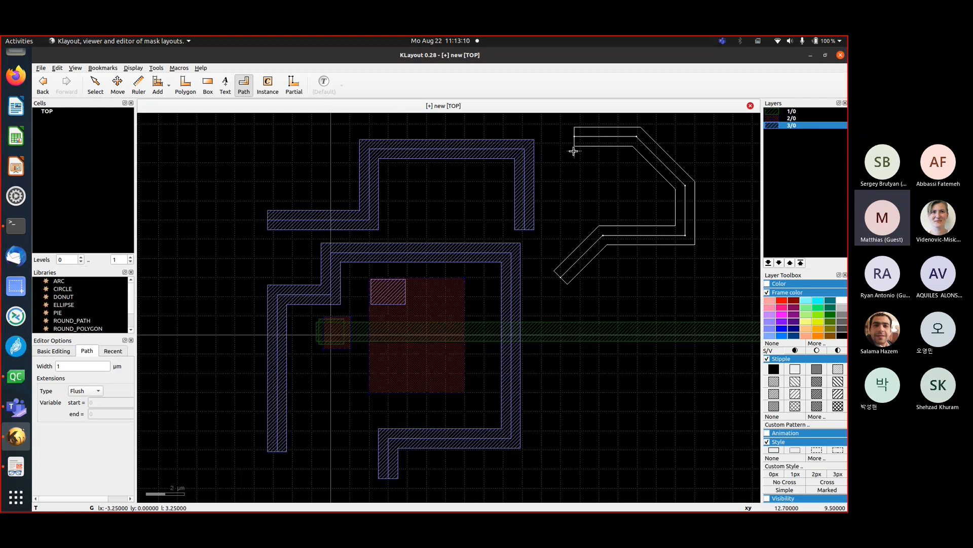
pyautogui.doubleClick(573, 151)
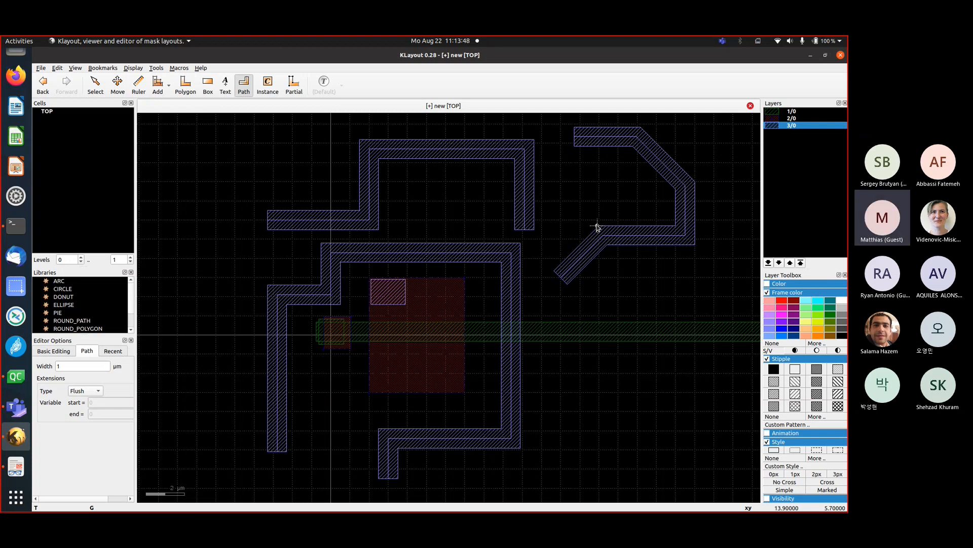
# Enlarge the docked editor options area and set the basic editing angle constraint for connections to Manhattan
pyautogui.click(48, 354)
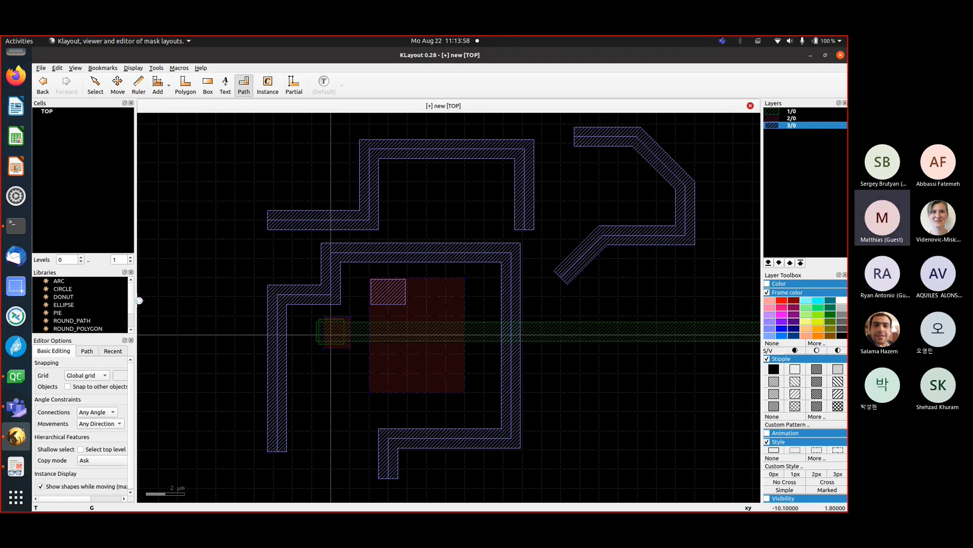
pyautogui.moveTo(137, 300); pyautogui.dragTo(220, 299)
pyautogui.moveTo(107, 344); pyautogui.dragTo(111, 390)
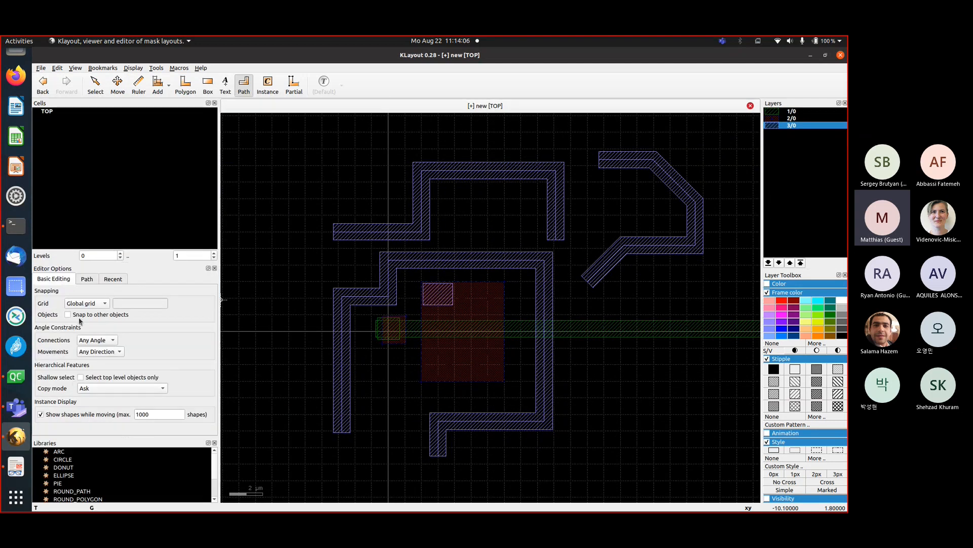
pyautogui.moveTo(127, 270); pyautogui.dragTo(132, 485)
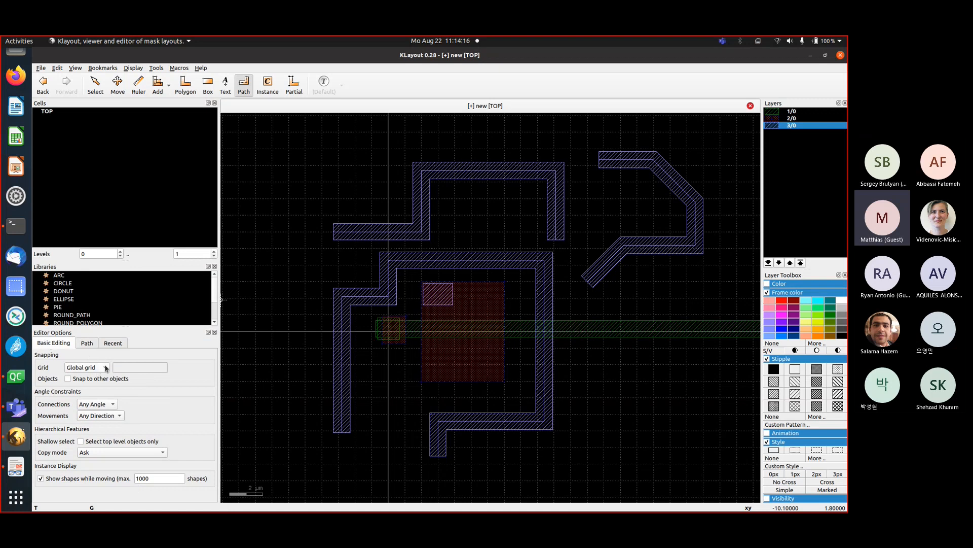
pyautogui.click(116, 406)
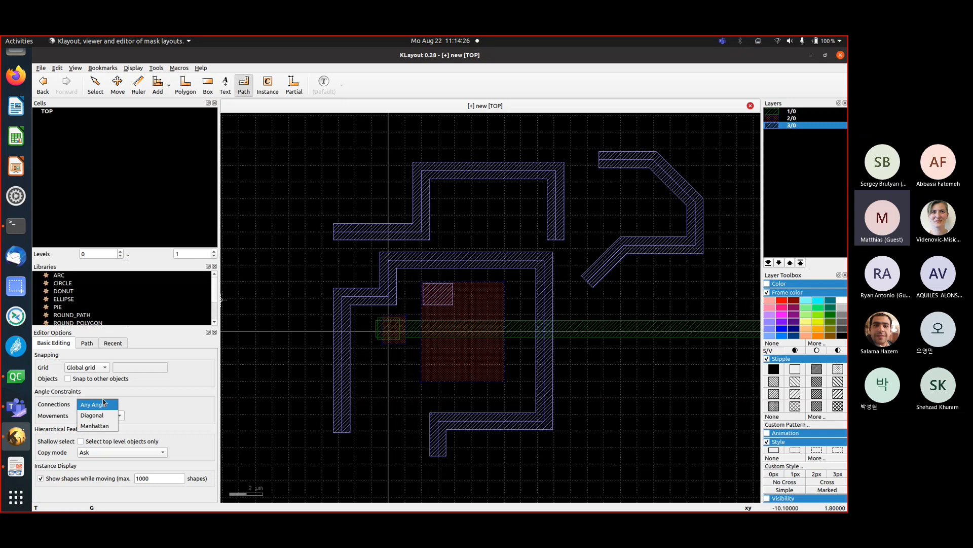
pyautogui.click(95, 425)
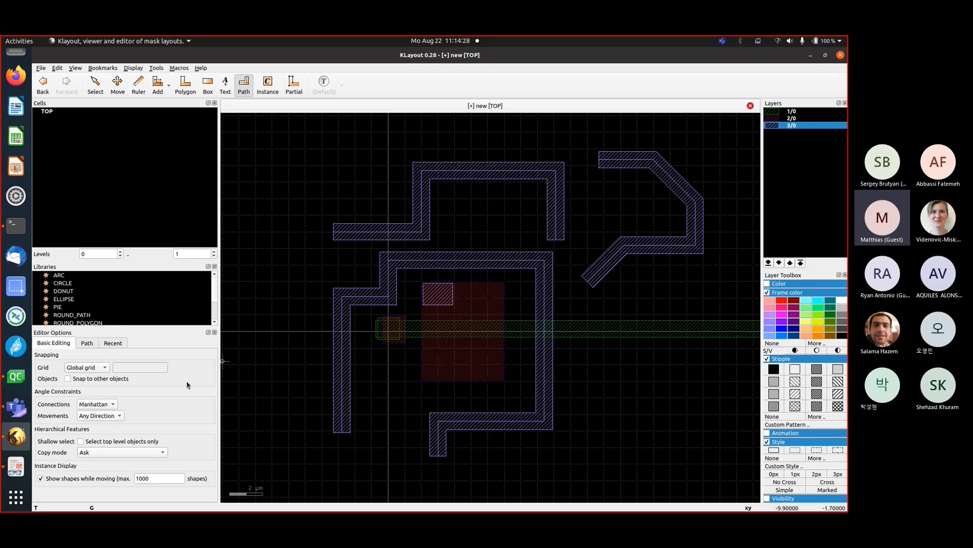
# Draw a six-segment right-angled path on layer 3/0 to the left of the existing paths
pyautogui.click(266, 386)
pyautogui.click(300, 386)
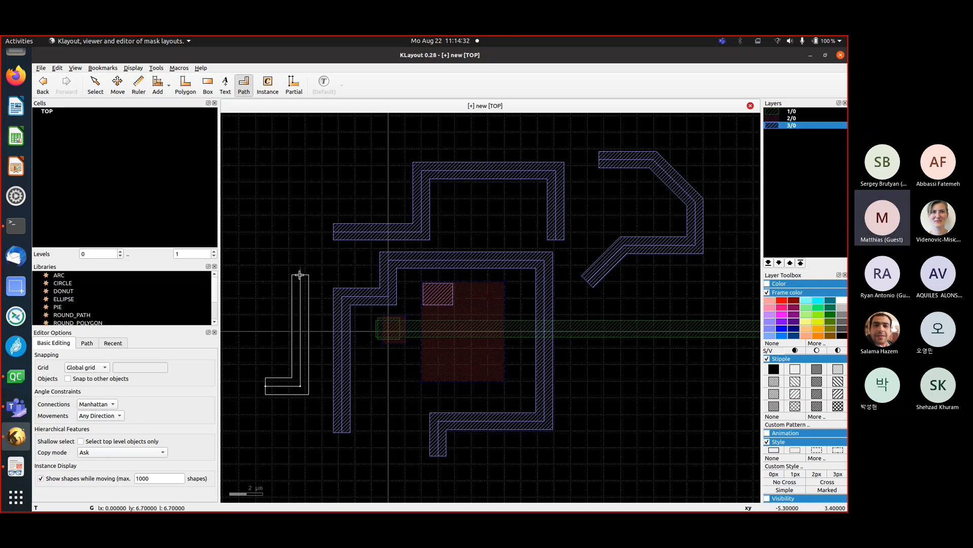
pyautogui.click(310, 301)
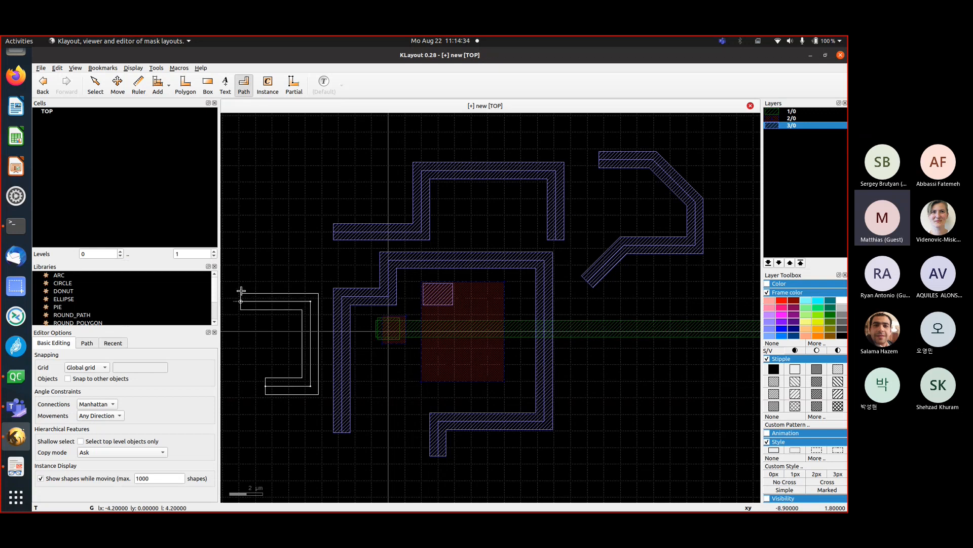
pyautogui.click(240, 305)
pyautogui.click(241, 174)
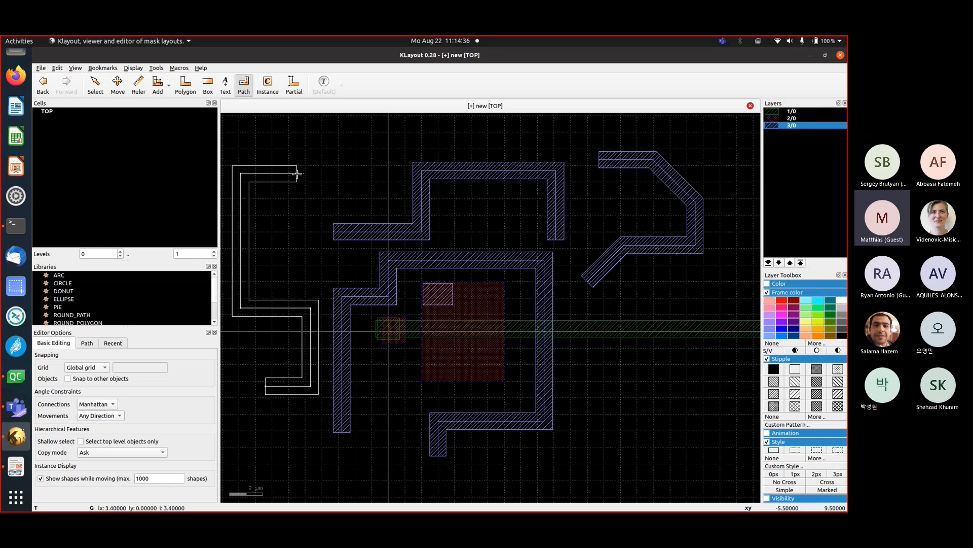
pyautogui.click(302, 174)
pyautogui.doubleClick(302, 265)
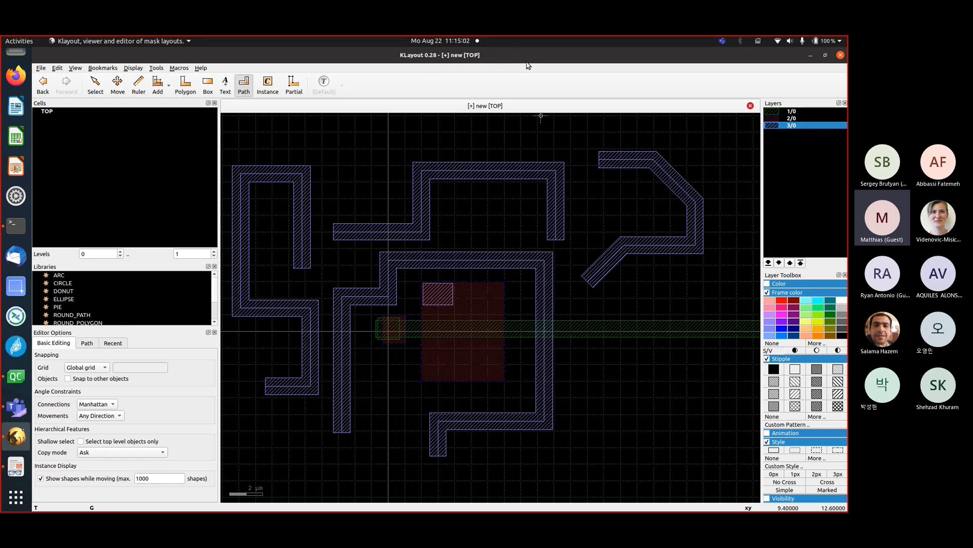
# Open the properties of the four-segment path above the large box and try the Square and Round extension types
pyautogui.press('Escape')
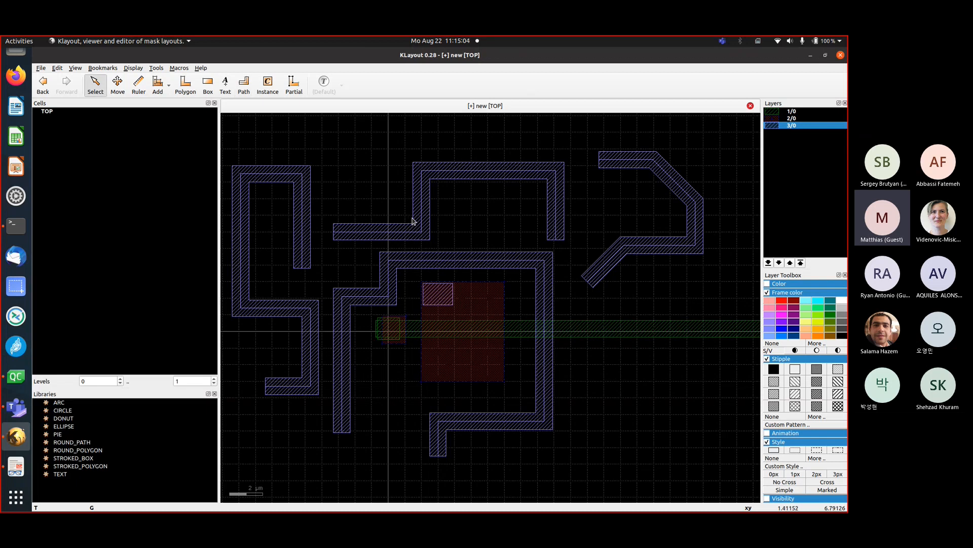
pyautogui.doubleClick(423, 226)
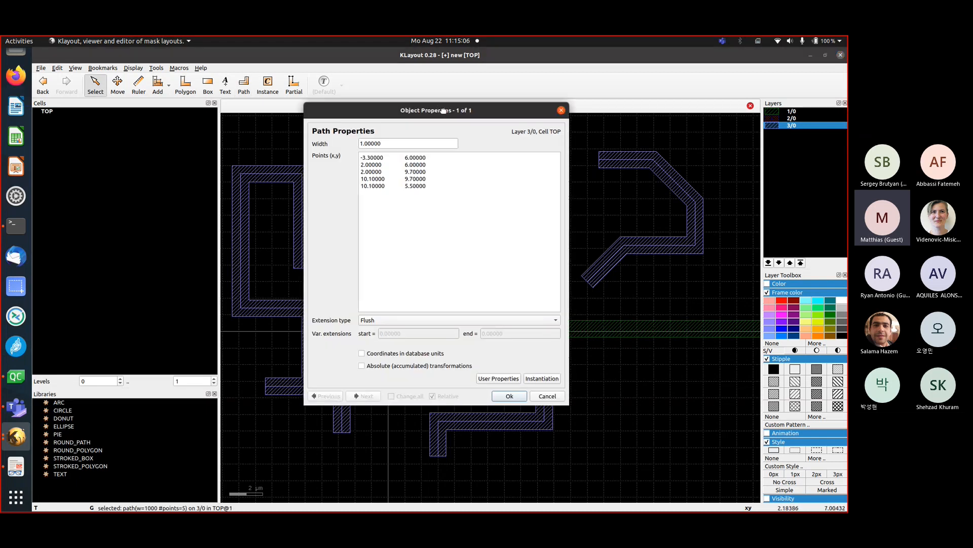
pyautogui.moveTo(442, 110); pyautogui.dragTo(661, 90)
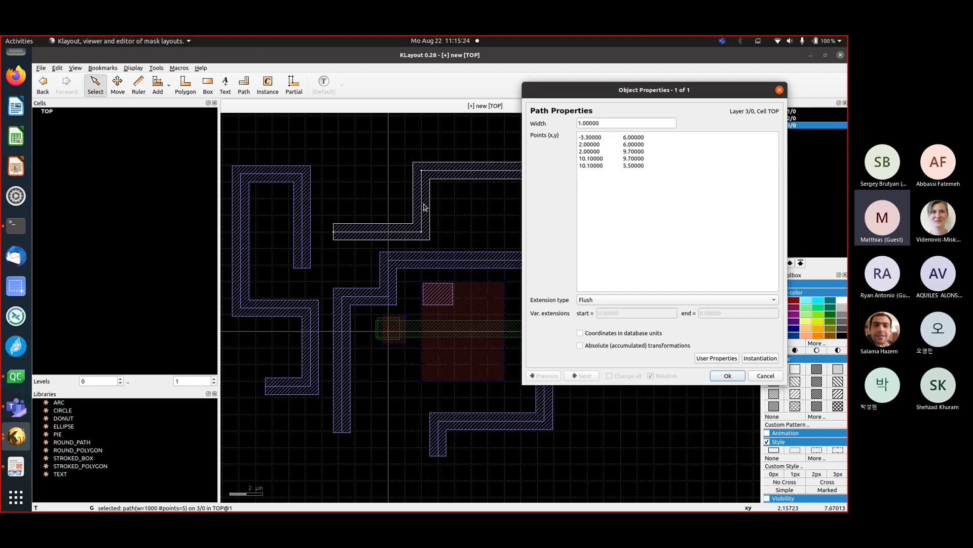
pyautogui.click(602, 300)
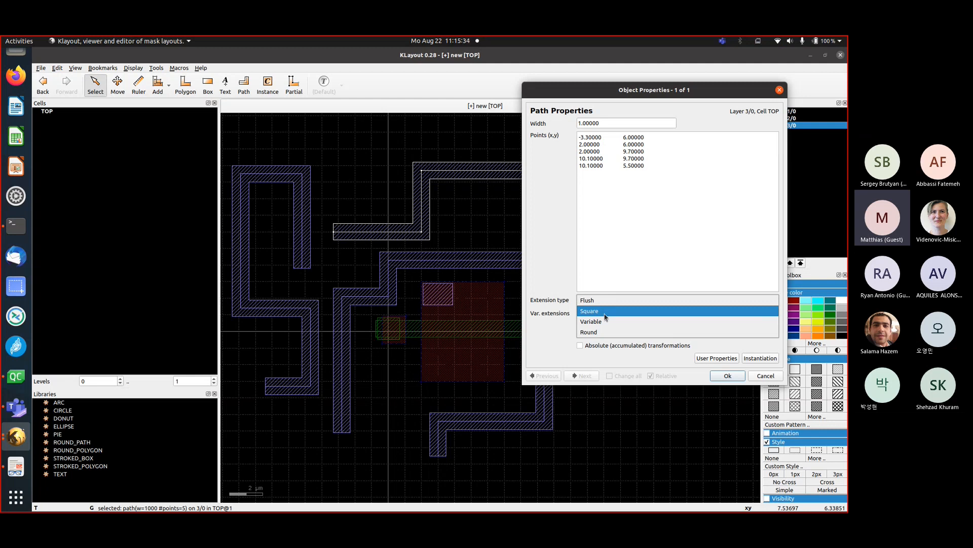
pyautogui.click(605, 315)
pyautogui.scroll(2, 334, 235)
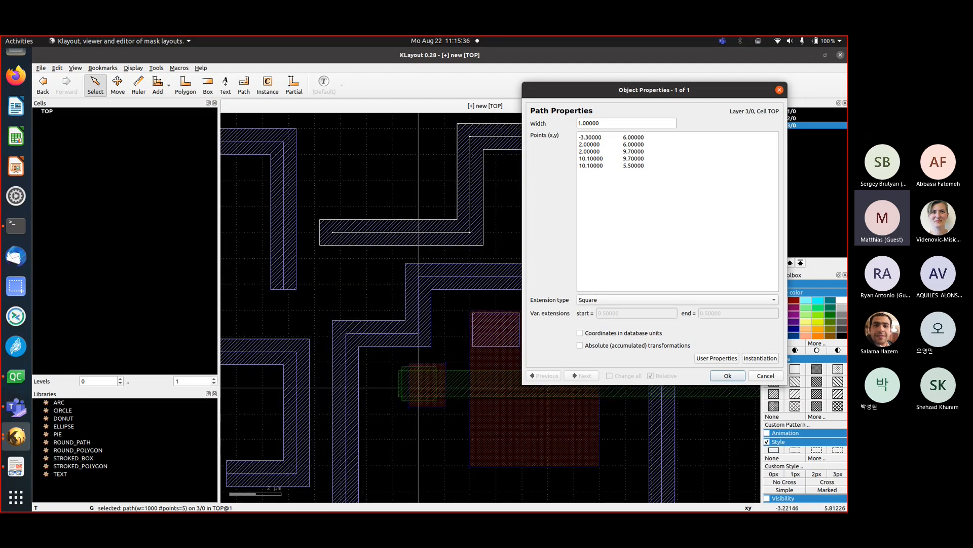
pyautogui.scroll(4, 329, 233)
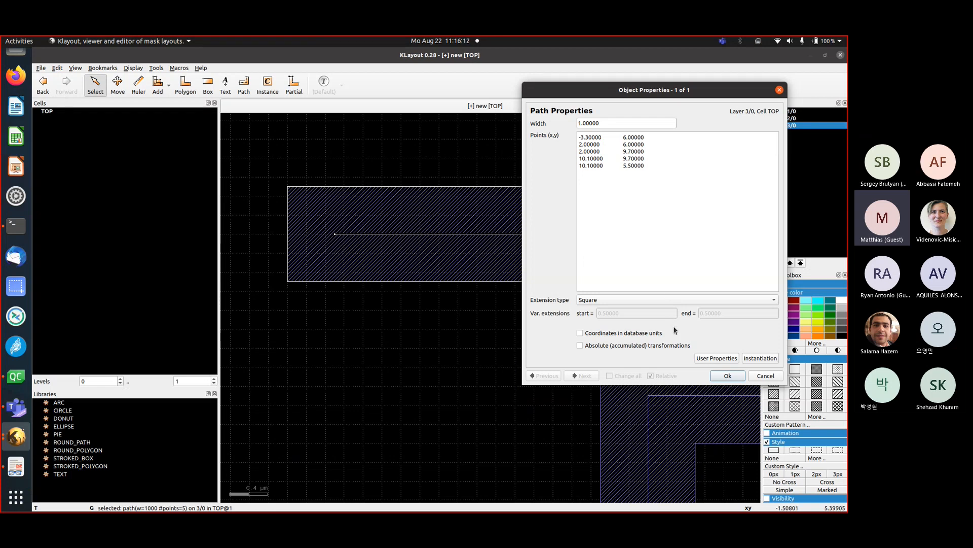
pyautogui.click(625, 300)
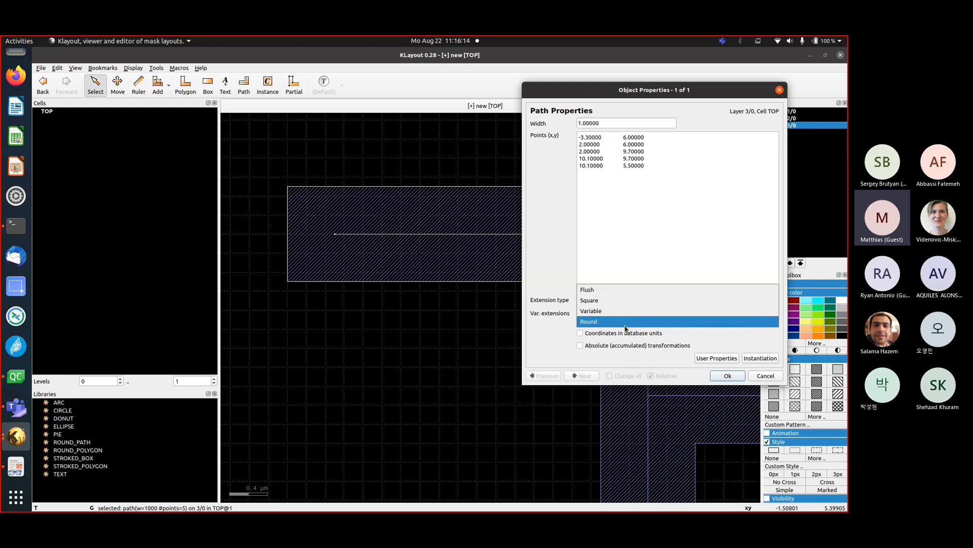
pyautogui.click(625, 321)
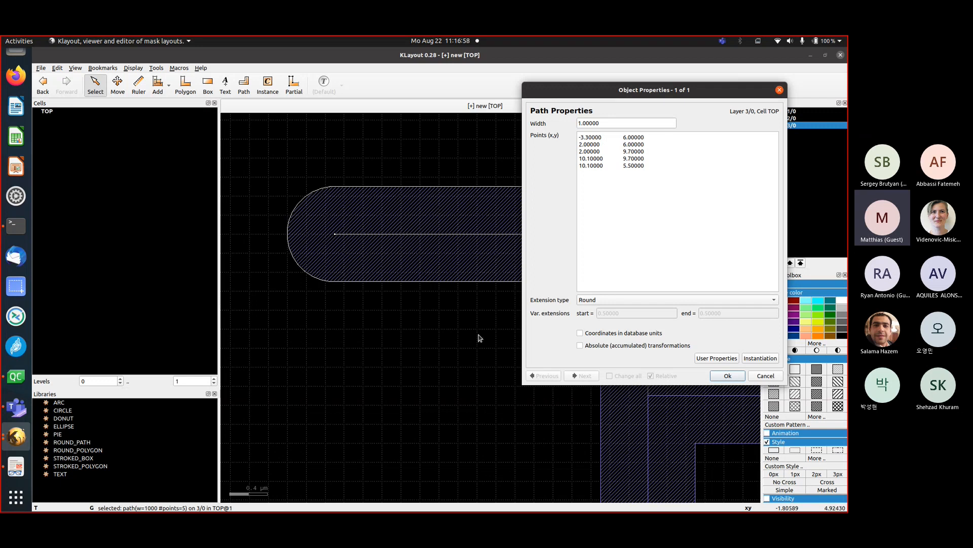
# Try the Variable extension type with a start extension of 1 on the path, and cancel the property changes
pyautogui.click(612, 302)
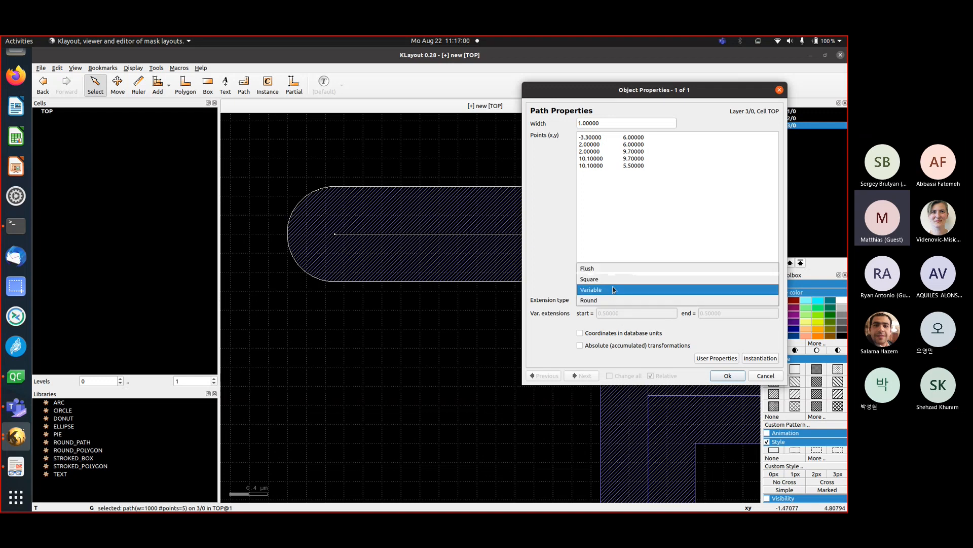
pyautogui.click(615, 298)
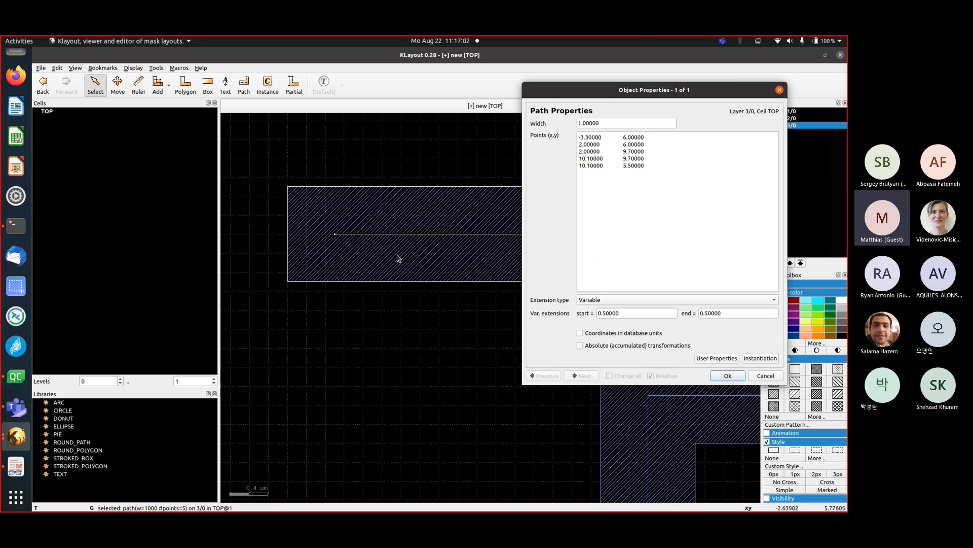
pyautogui.click(622, 312)
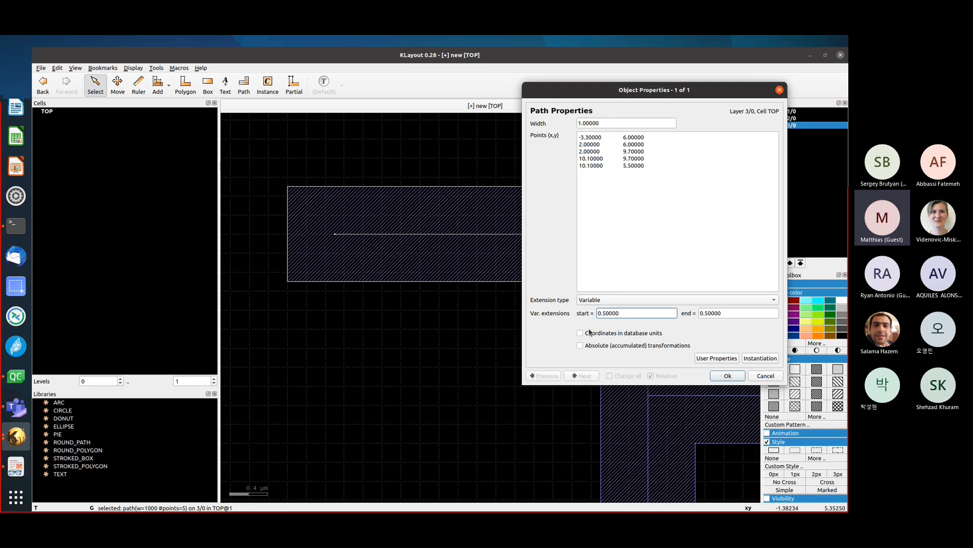
pyautogui.press('BackSpace')
pyautogui.press('BackSpace')
pyautogui.press('BackSpace')
pyautogui.press('BackSpace')
pyautogui.press('BackSpace')
pyautogui.press('BackSpace')
pyautogui.press('BackSpace')
pyautogui.write('1')
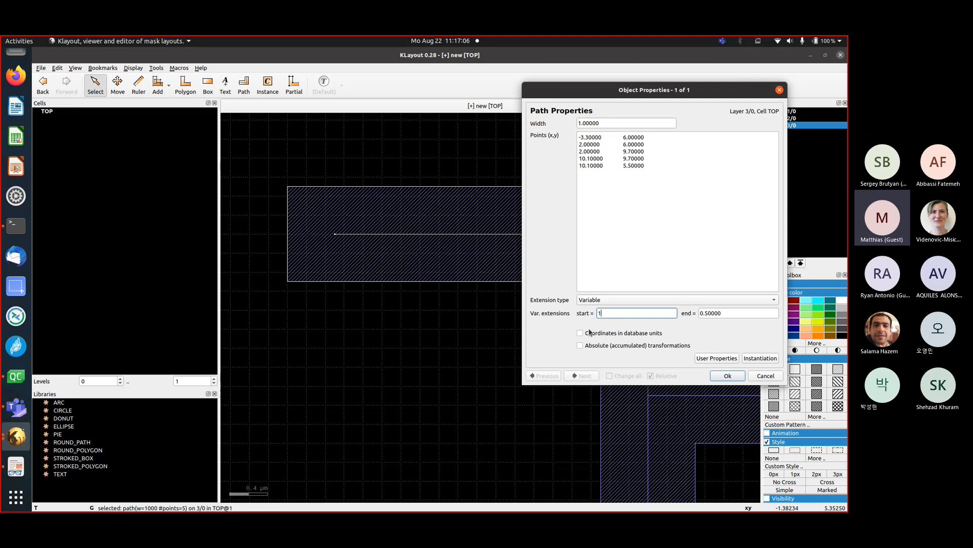
pyautogui.press('Tab')
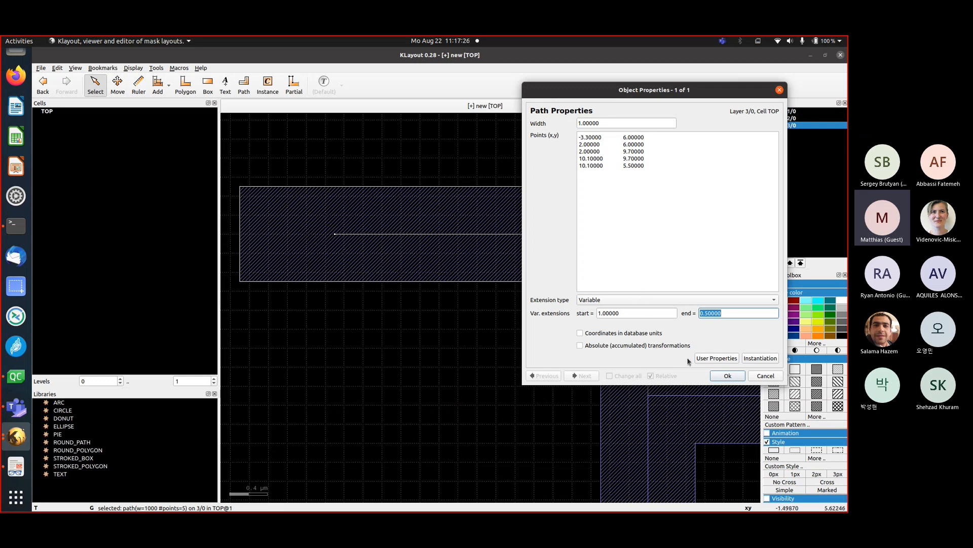
pyautogui.click(765, 376)
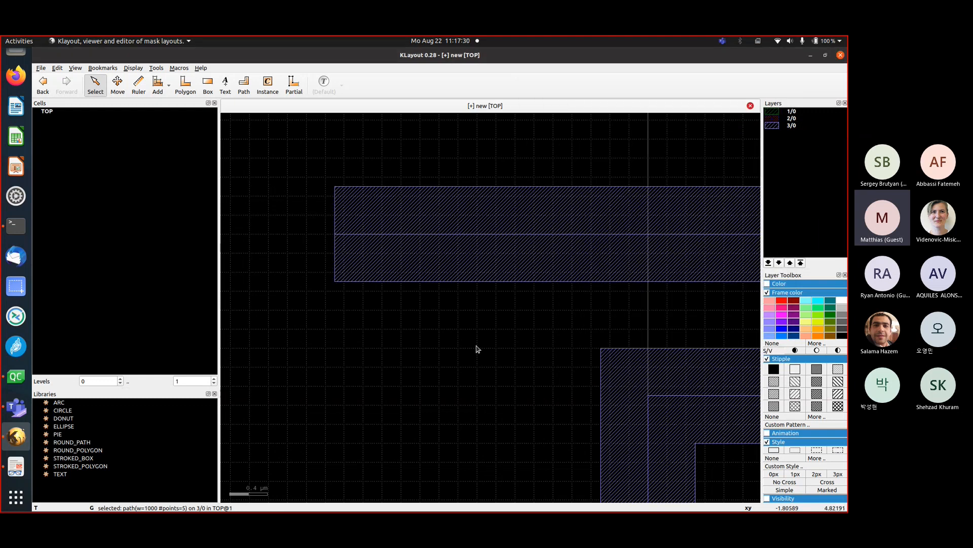
# Try to move the left end point of the four-segment path with the Partial tool
pyautogui.scroll(-3, 474, 334)
pyautogui.click(427, 304)
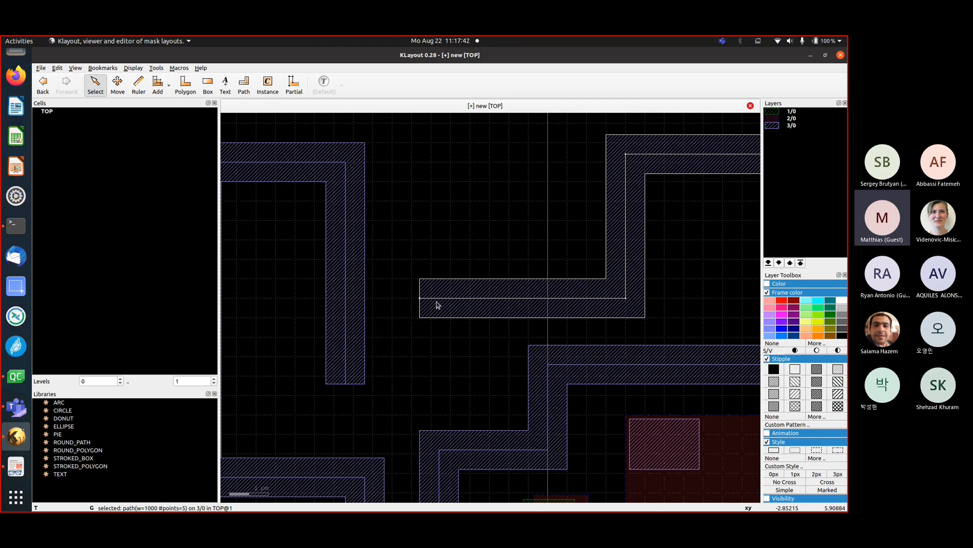
pyautogui.click(462, 228)
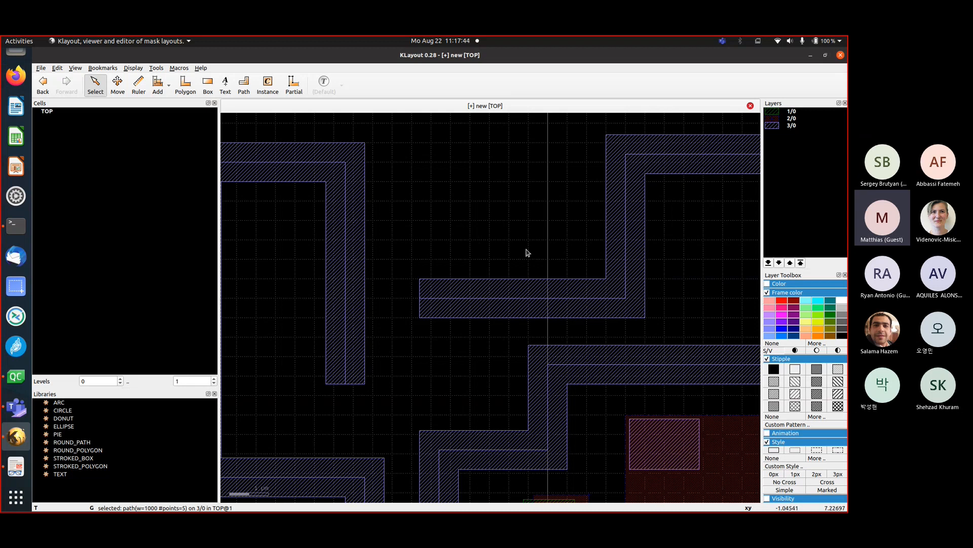
pyautogui.moveTo(558, 256); pyautogui.dragTo(478, 241, button='middle')
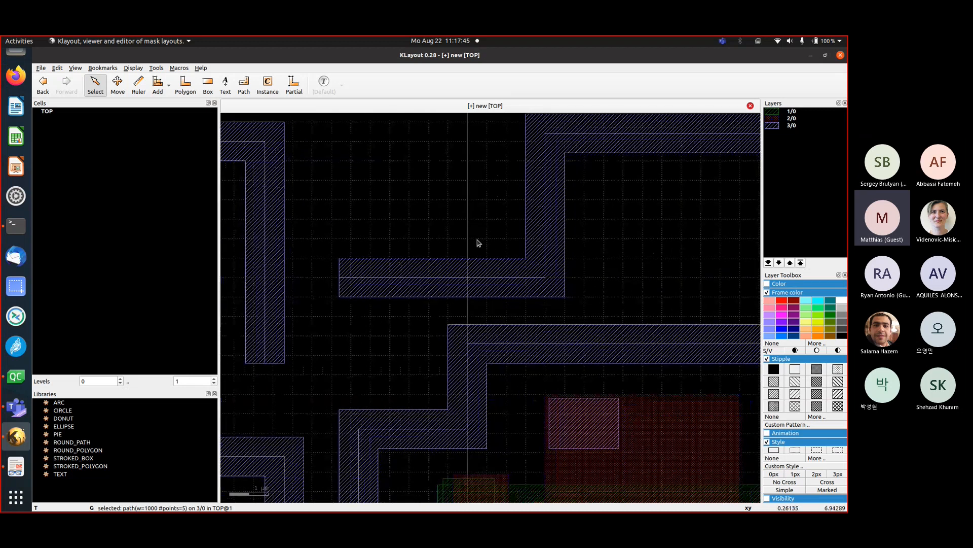
pyautogui.click(292, 85)
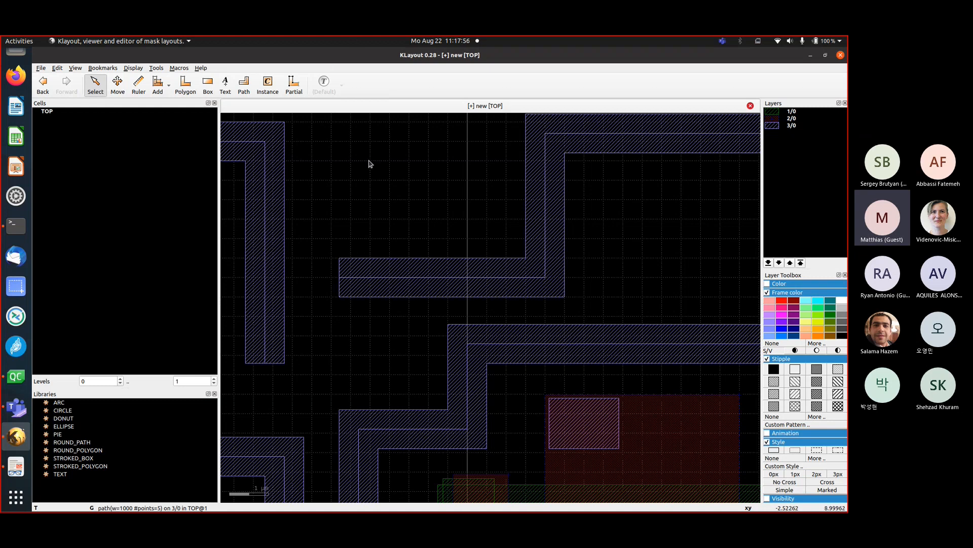
pyautogui.click(287, 90)
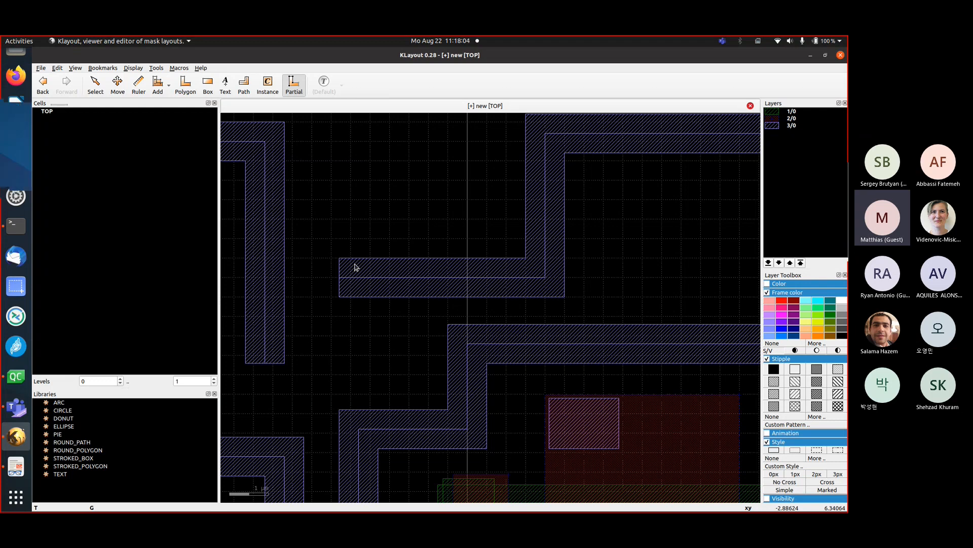
pyautogui.click(294, 85)
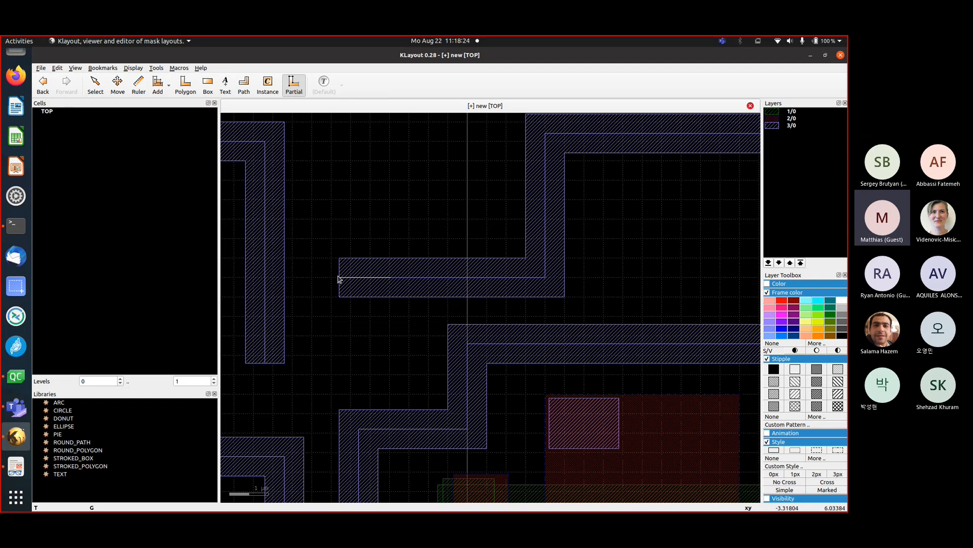
pyautogui.moveTo(340, 277); pyautogui.dragTo(376, 252)
pyautogui.press('Escape')
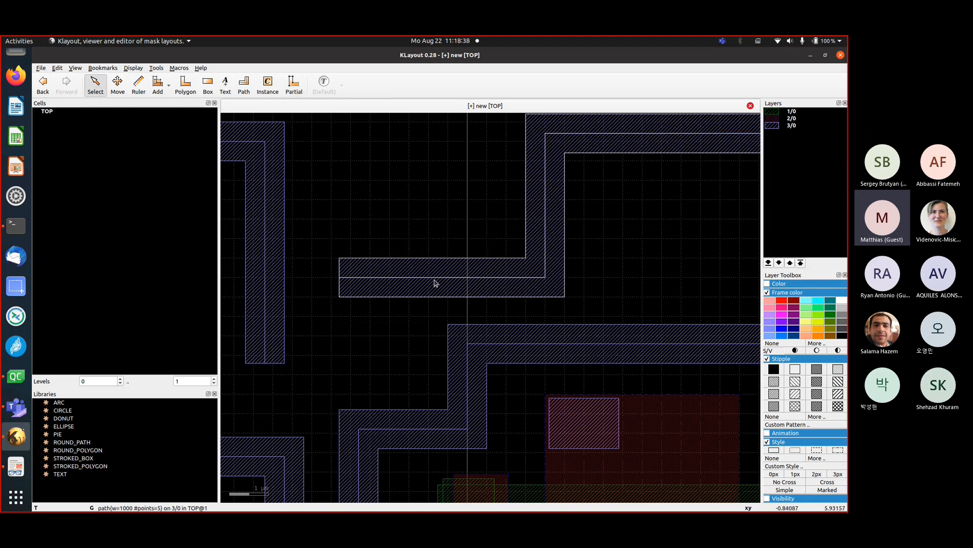
# Partially move the four-segment path's lower horizontal segment by about 2.8, -0.7 µm and shift its adjoining vertical segment about 0.6 µm left
pyautogui.click(294, 83)
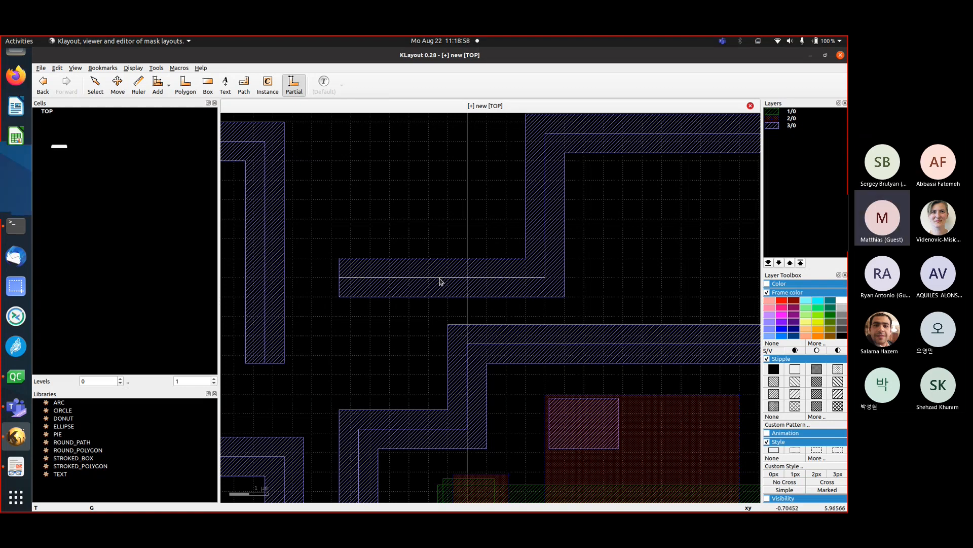
pyautogui.moveTo(440, 281); pyautogui.dragTo(548, 307)
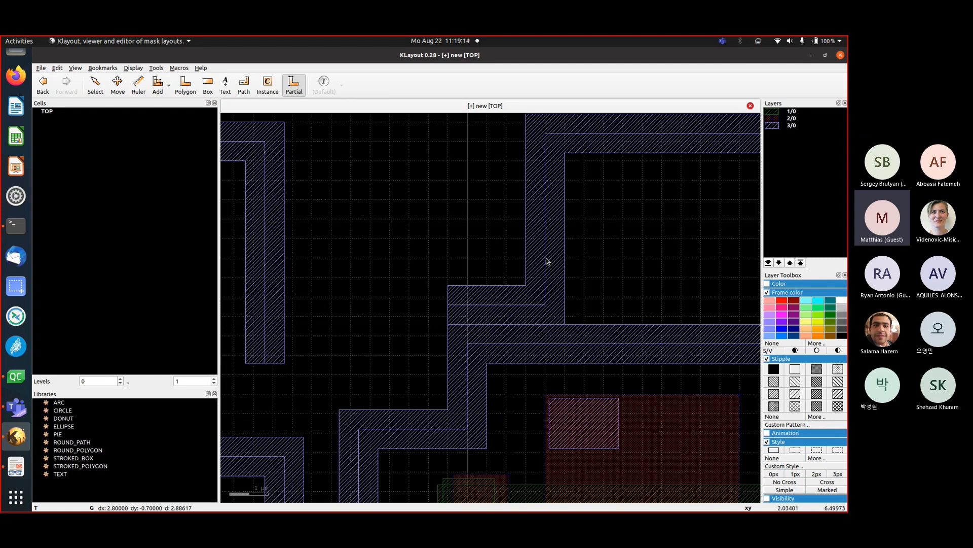
pyautogui.moveTo(547, 261); pyautogui.dragTo(523, 268)
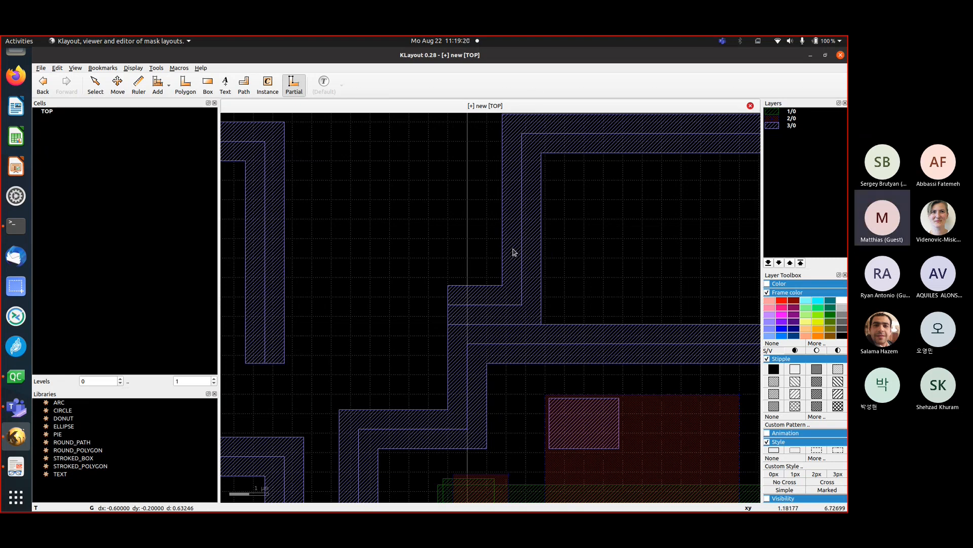
# Select the three left-hand points of the four-segment path for partial editing and move them together up and to the left
pyautogui.scroll(-1, 515, 252)
pyautogui.moveTo(429, 128); pyautogui.dragTo(545, 318)
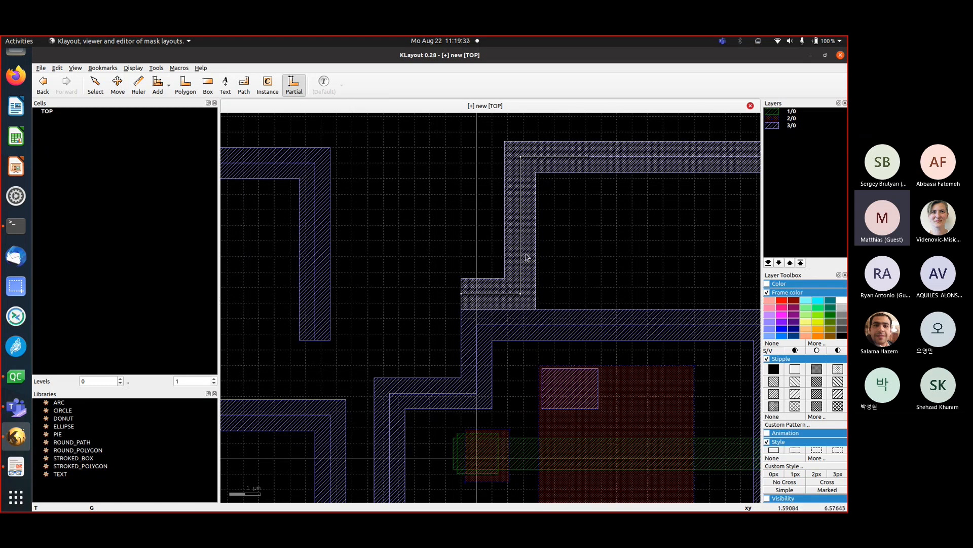
pyautogui.moveTo(522, 257); pyautogui.dragTo(451, 221)
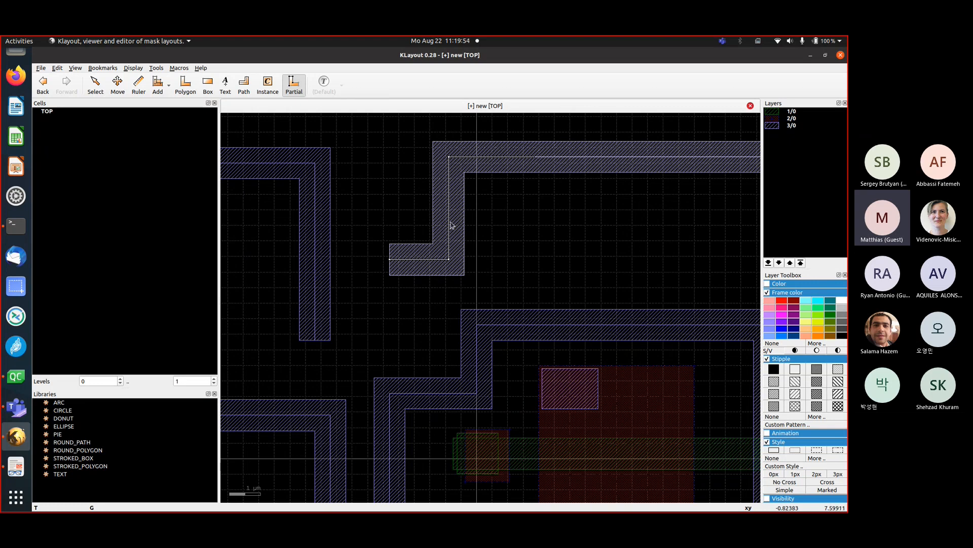
# Start another partial move of the selected path points to the left and bring up the editing commands
pyautogui.moveTo(450, 224); pyautogui.dragTo(80, 88)
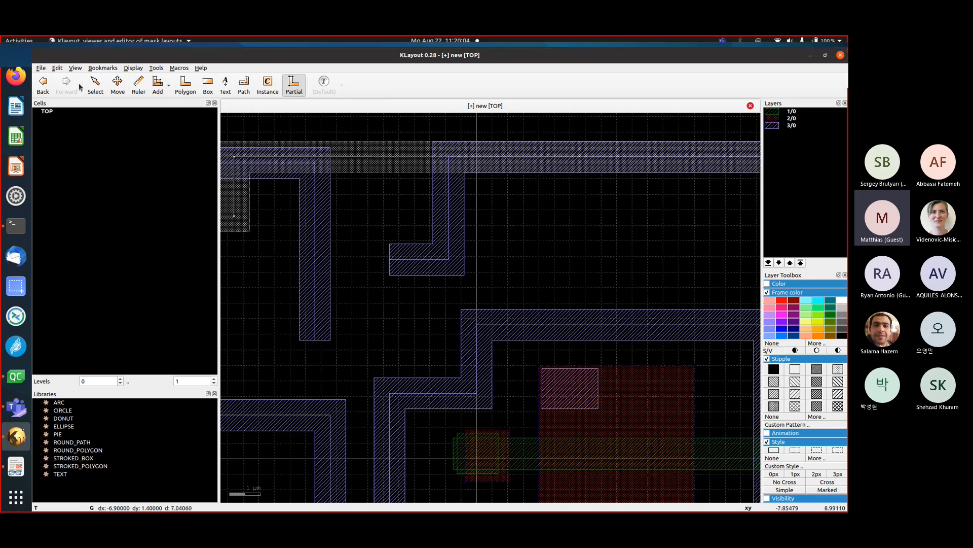
pyautogui.click(57, 68)
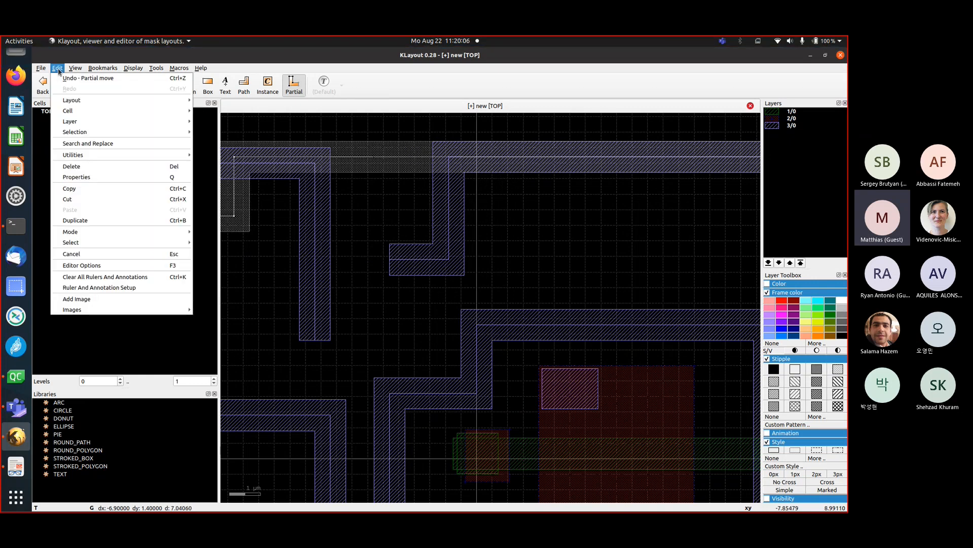
# Move the selected upper path by 1 µm in x and 0 in y, and clear the selection
pyautogui.moveTo(76, 132)
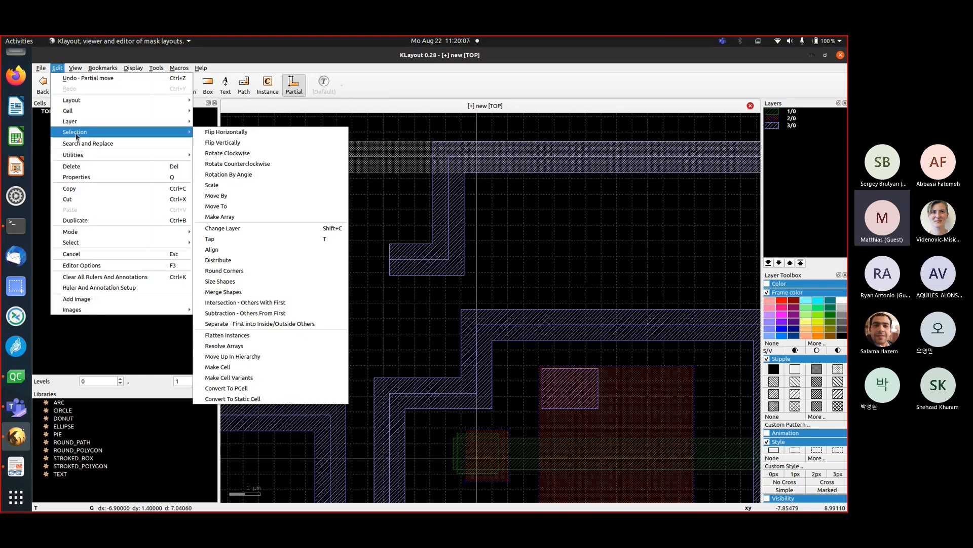
pyautogui.click(227, 197)
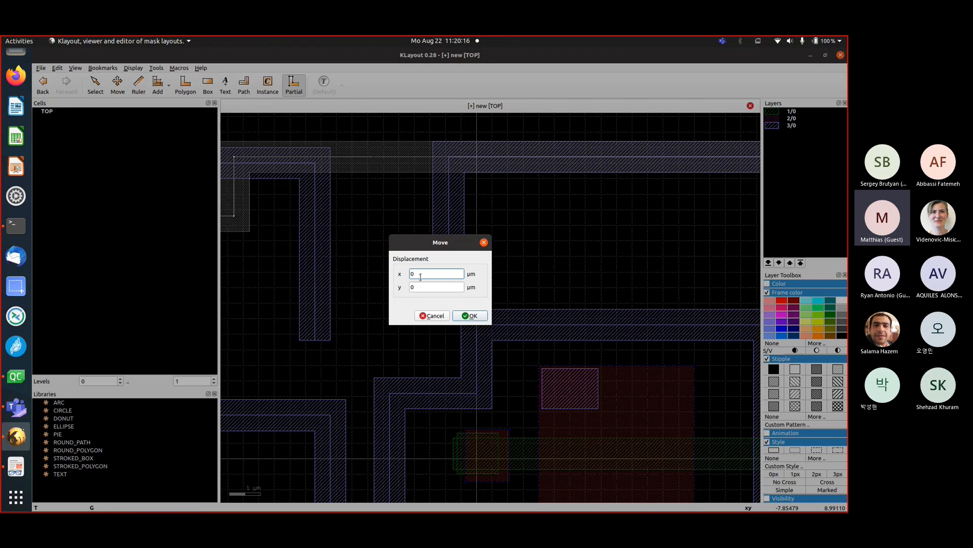
pyautogui.write('1')
pyautogui.click(467, 316)
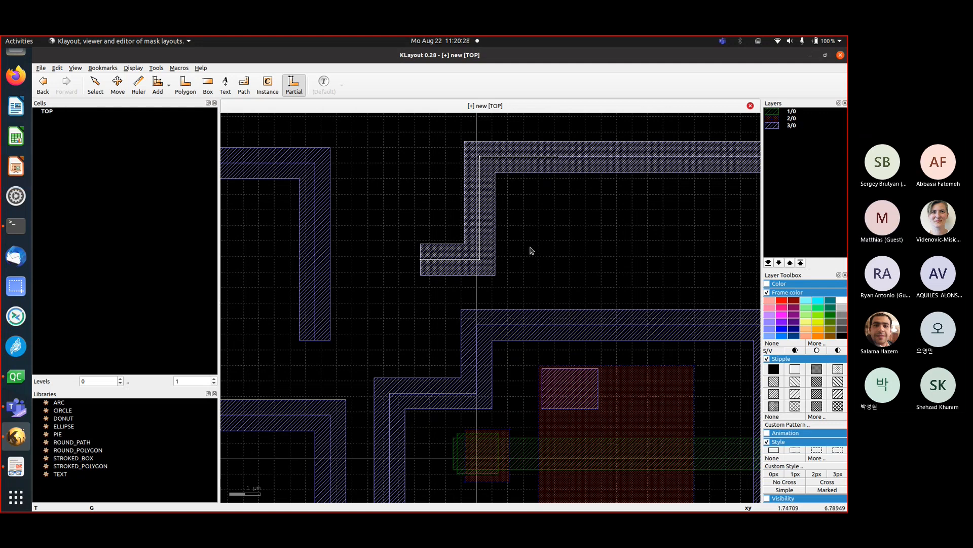
pyautogui.moveTo(529, 248); pyautogui.dragTo(531, 252)
pyautogui.press('Escape')
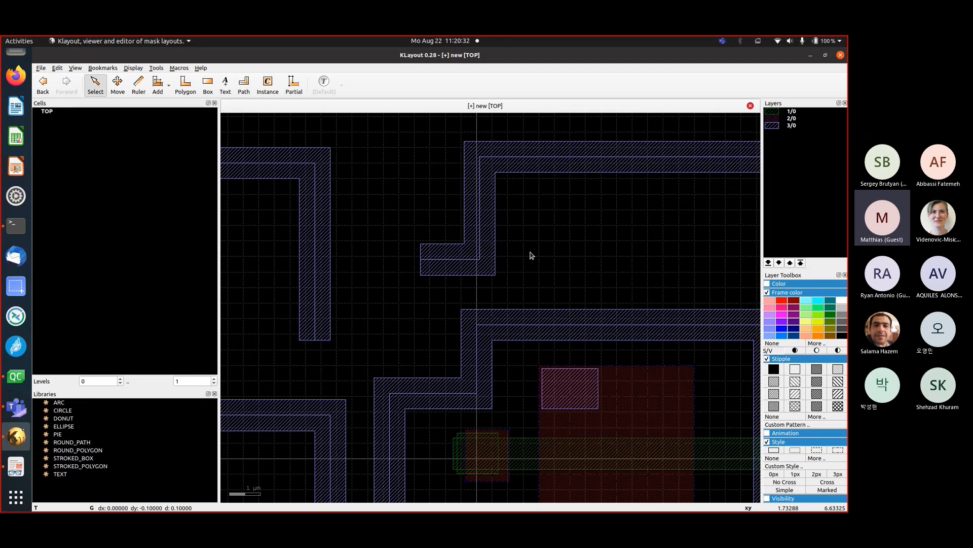
# Partially select the left-hand vertices of the upper stepped path and move them by another 1 µm in x
pyautogui.moveTo(394, 231); pyautogui.dragTo(512, 286)
pyautogui.click(294, 84)
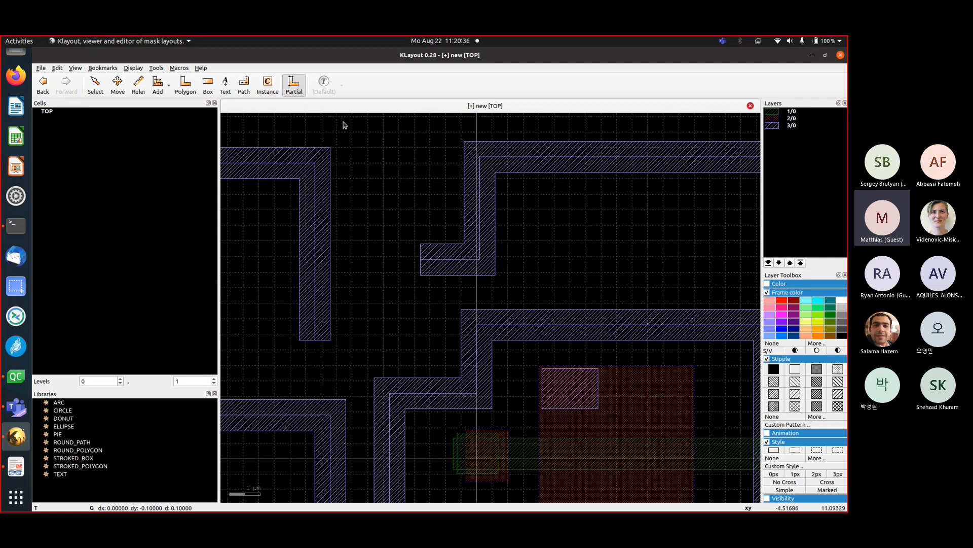
pyautogui.moveTo(400, 131); pyautogui.dragTo(509, 287)
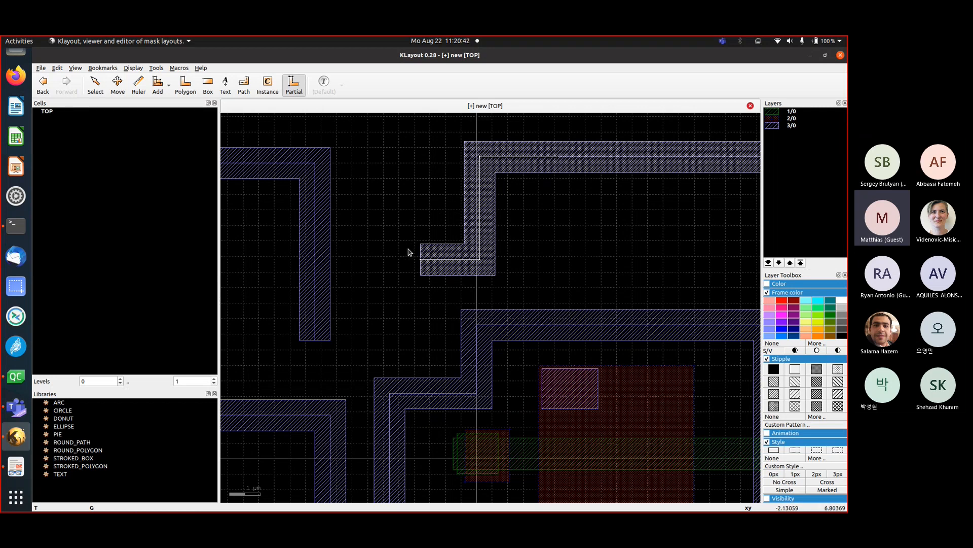
pyautogui.click(58, 69)
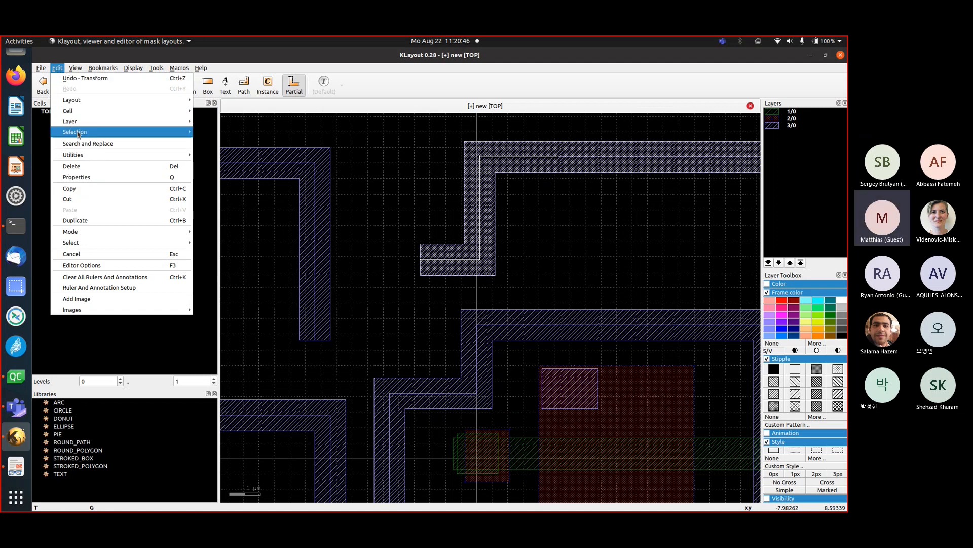
pyautogui.moveTo(79, 133)
pyautogui.click(216, 195)
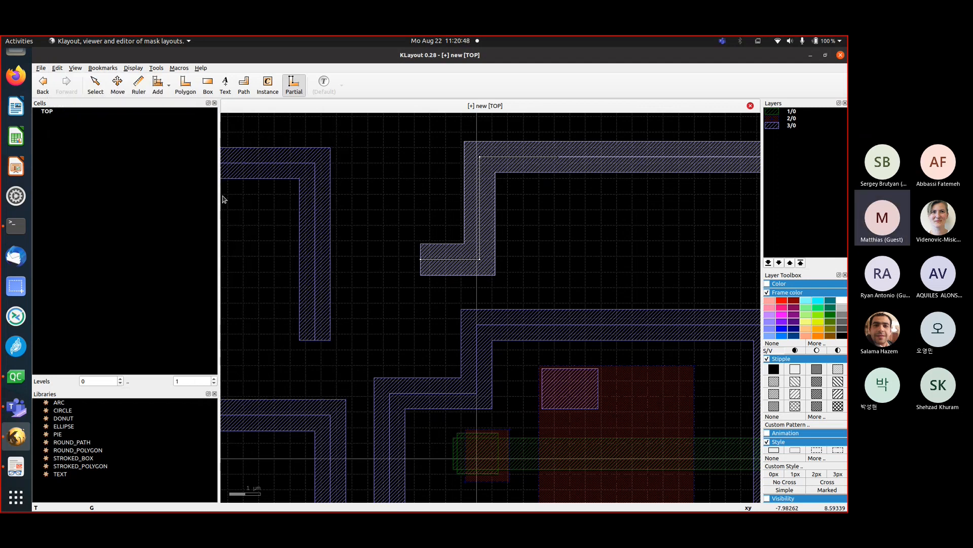
pyautogui.moveTo(422, 245); pyautogui.dragTo(313, 210)
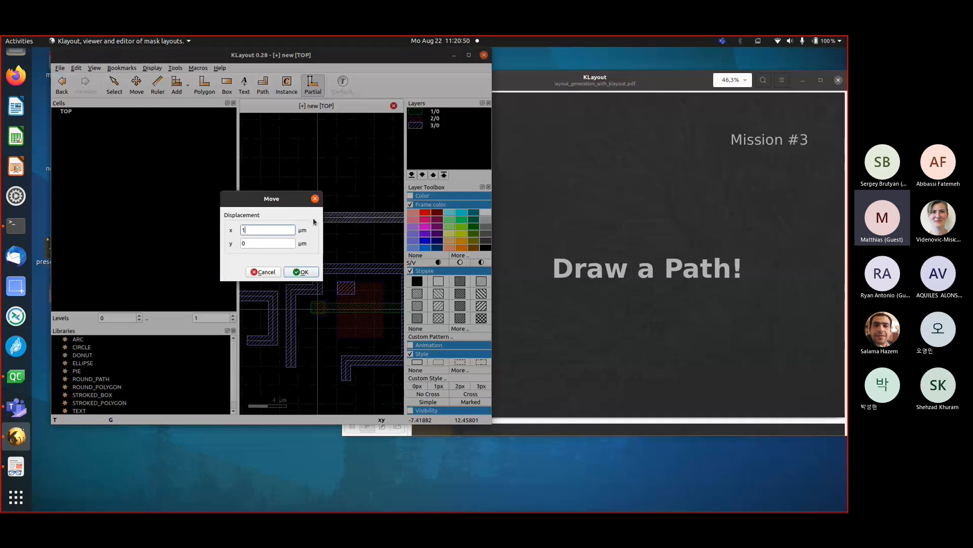
pyautogui.moveTo(460, 53); pyautogui.dragTo(516, 76)
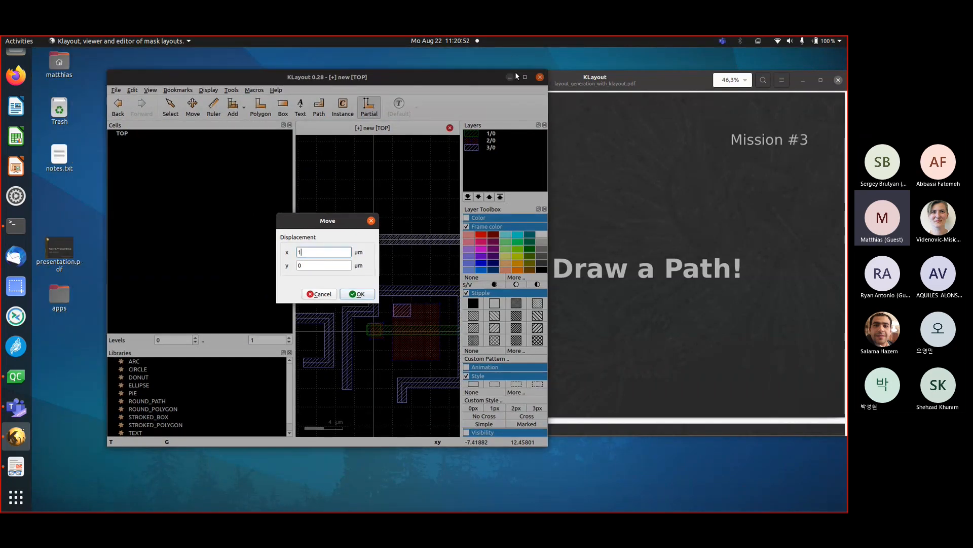
pyautogui.click(525, 77)
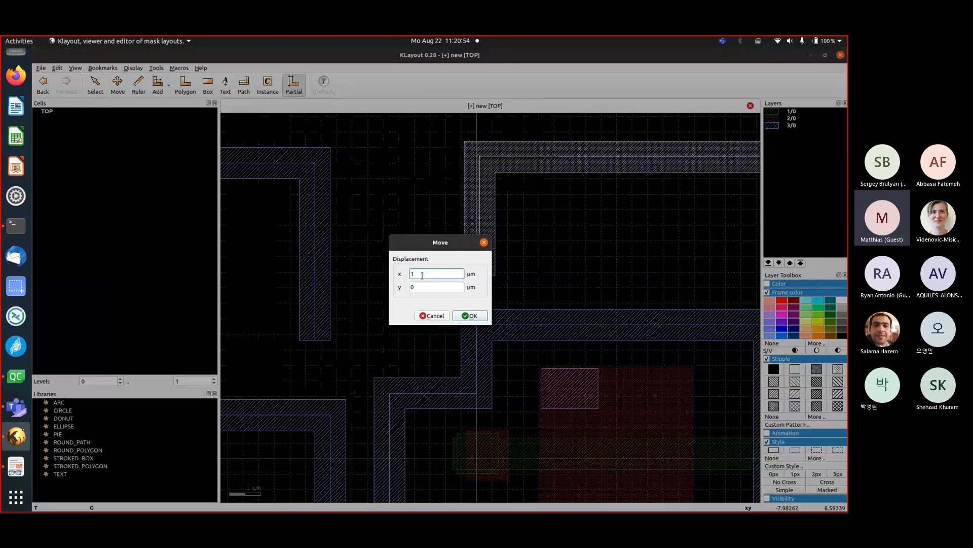
pyautogui.click(476, 320)
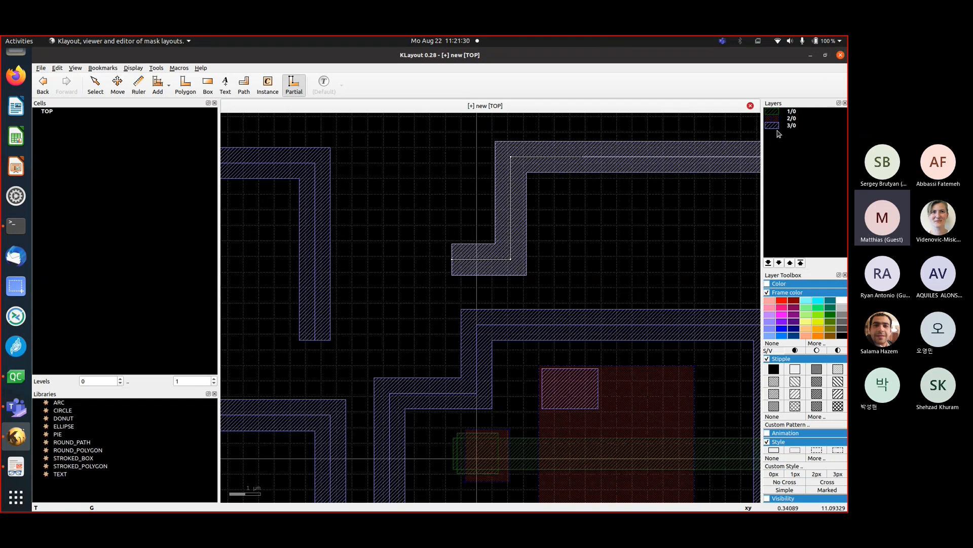
# Go through layers 1/0, 2/0 and 3/0 in turn to review the layer stack
pyautogui.click(791, 113)
pyautogui.click(791, 119)
pyautogui.click(791, 126)
pyautogui.click(791, 112)
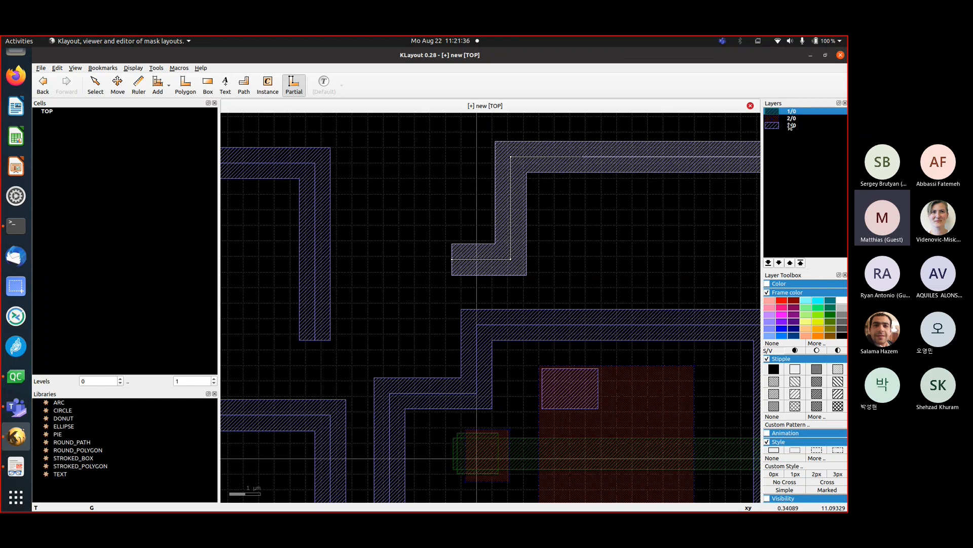
pyautogui.click(792, 119)
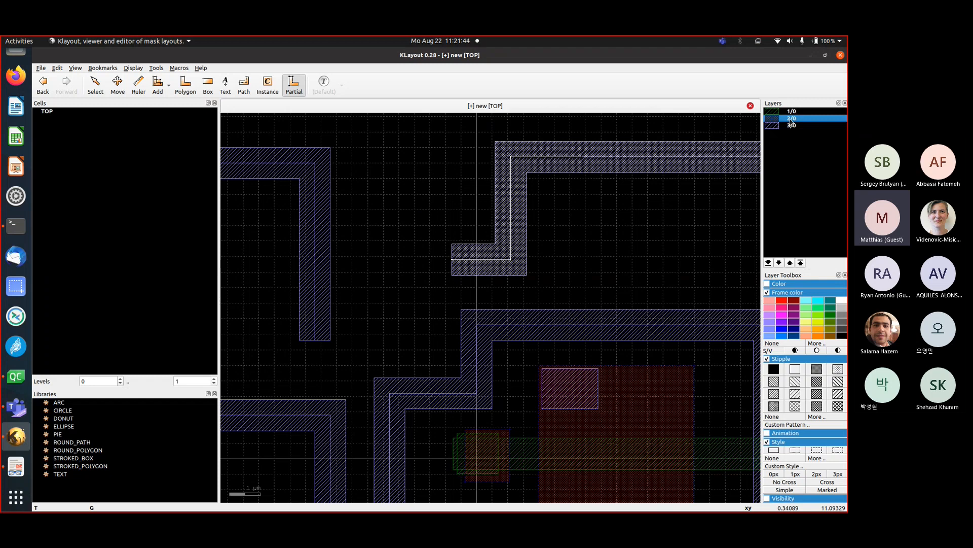
pyautogui.click(792, 125)
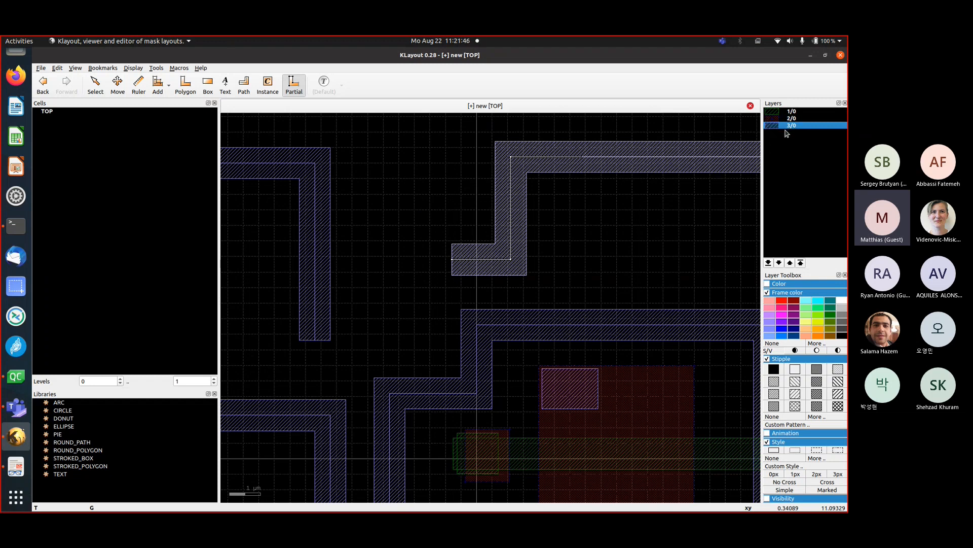
# Draw a horizontal path about 9 µm long on layer 1/0 in the empty area above the existing paths
pyautogui.scroll(-5, 522, 235)
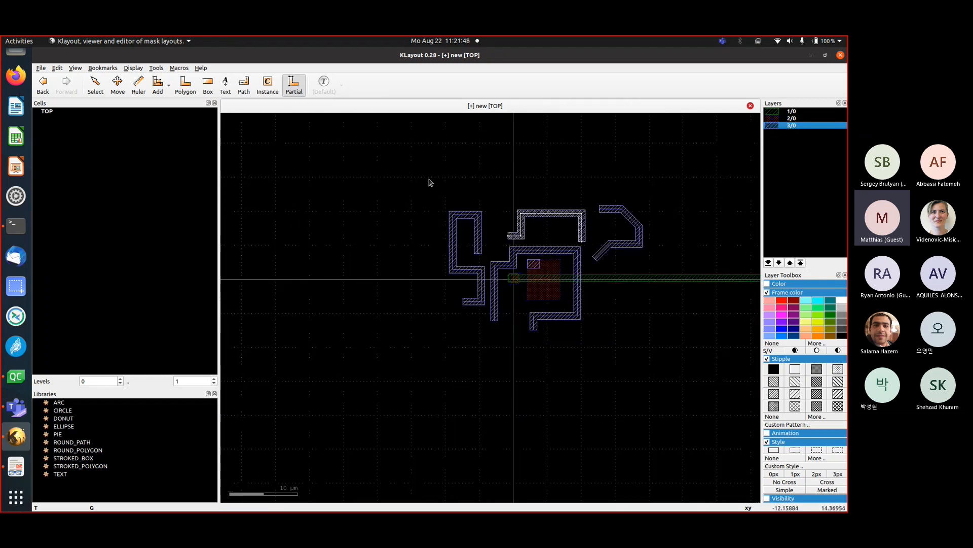
pyautogui.scroll(1, 526, 186)
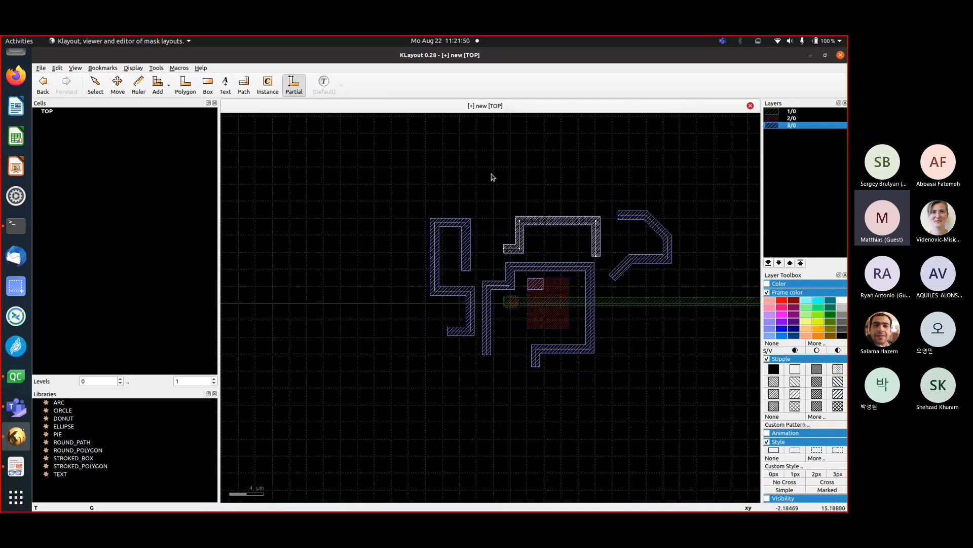
pyautogui.moveTo(533, 232); pyautogui.dragTo(634, 223, button='right')
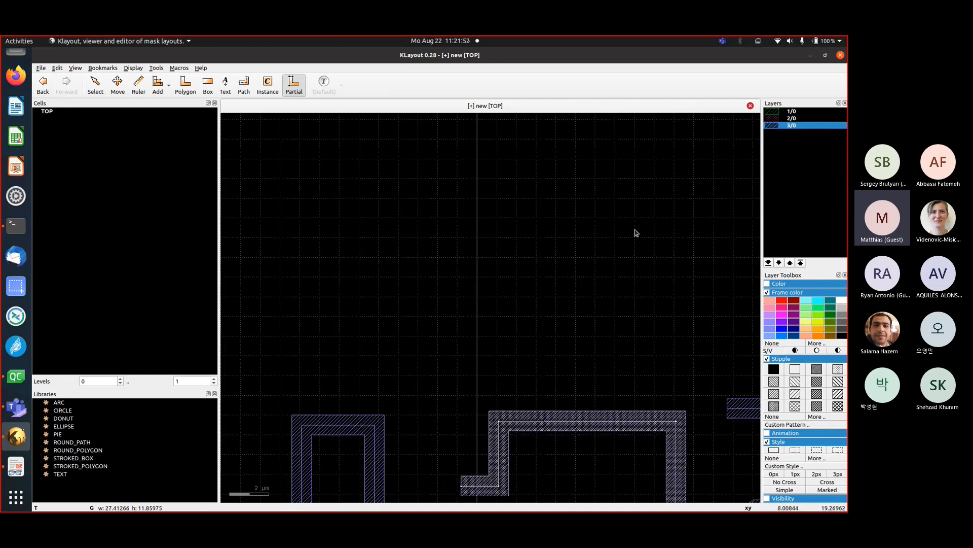
pyautogui.click(805, 112)
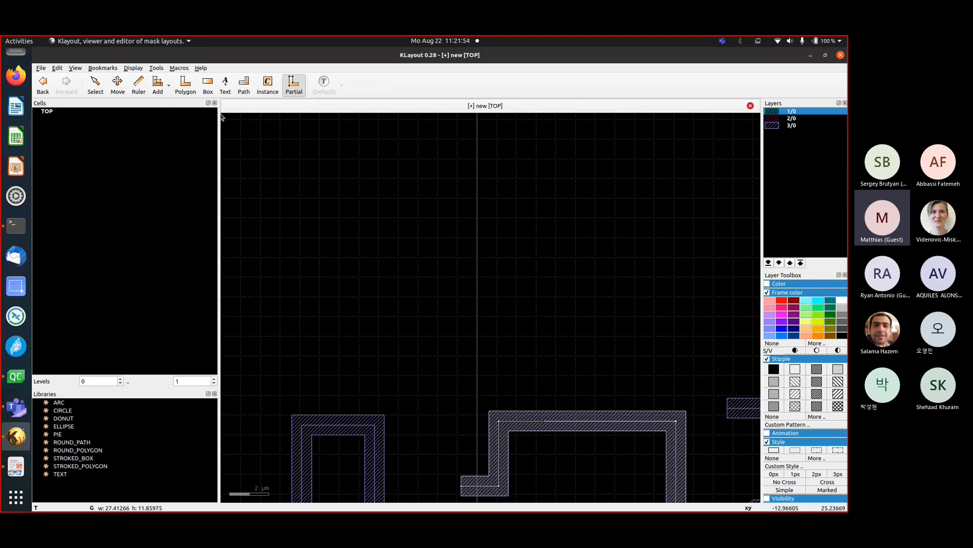
pyautogui.click(244, 85)
pyautogui.click(354, 234)
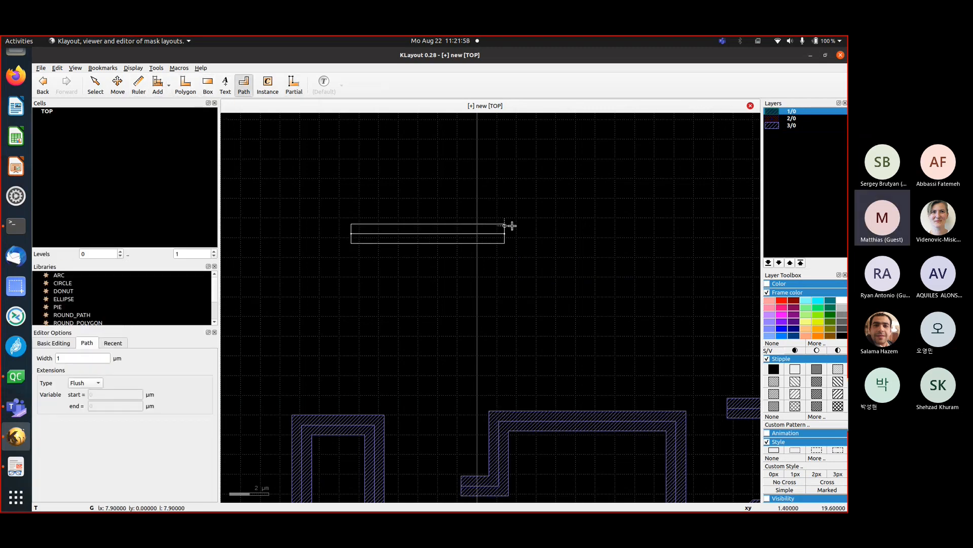
pyautogui.doubleClick(528, 234)
# Draw a 0.7 × 0.8 µm box on layer 2/0 inside the new path's right end and extend its left edge outward by 0.1 µm
pyautogui.moveTo(487, 201); pyautogui.dragTo(564, 278, button='right')
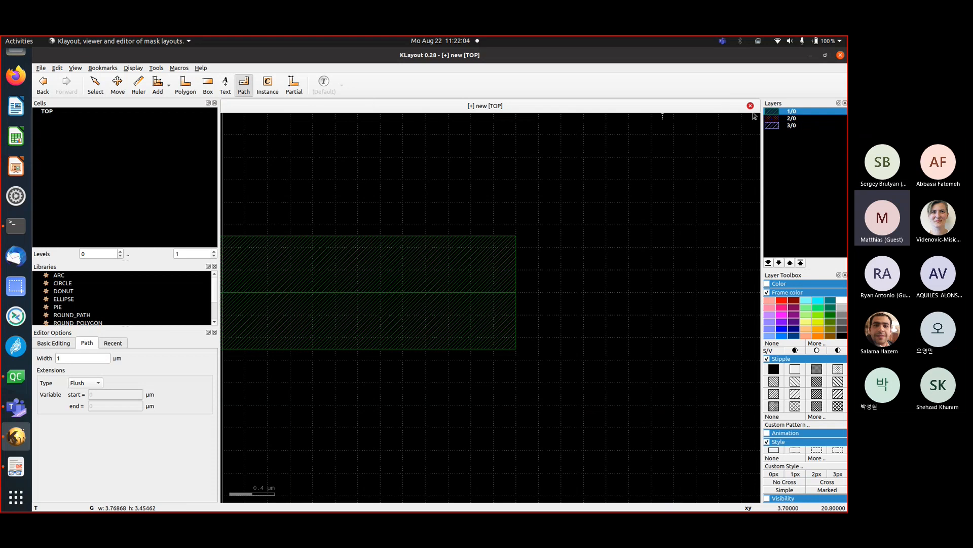
pyautogui.click(783, 119)
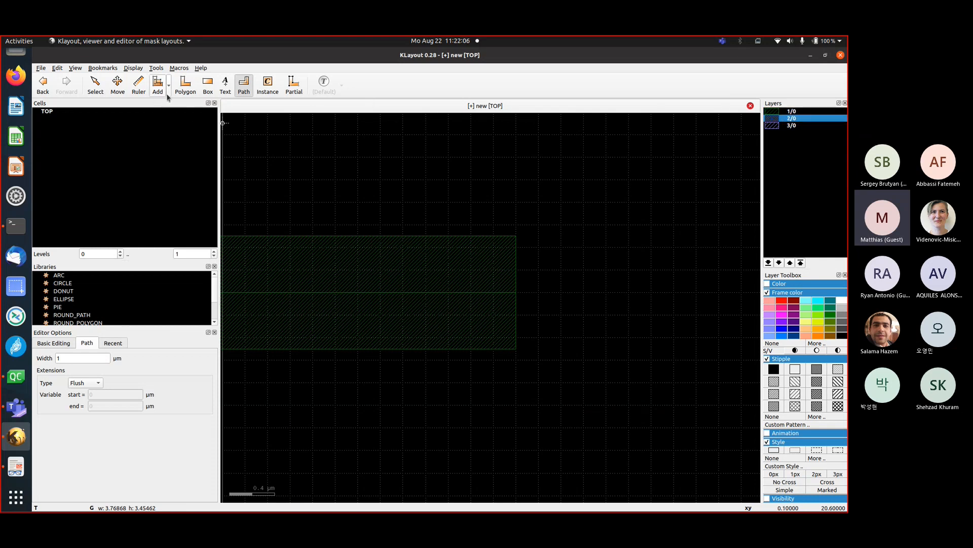
pyautogui.click(57, 69)
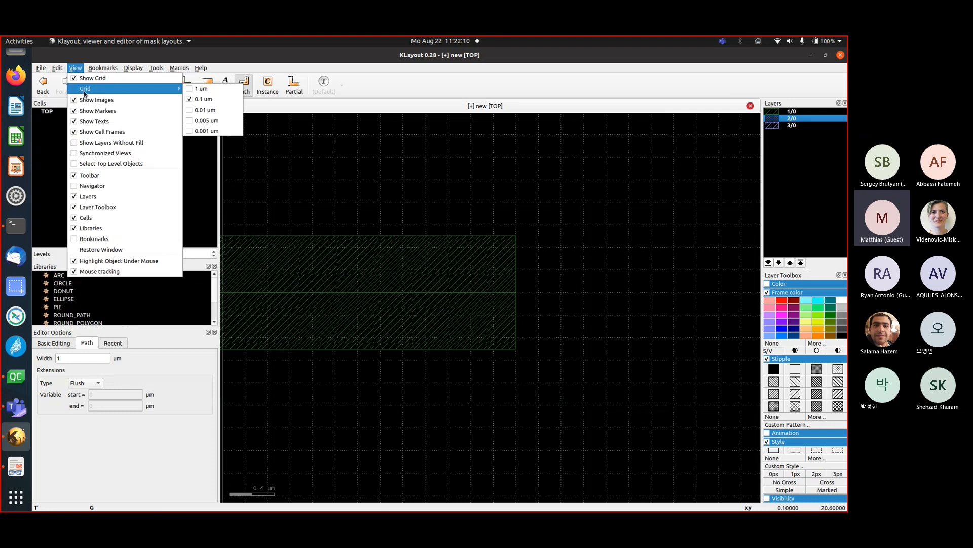
pyautogui.moveTo(201, 68)
pyautogui.click(225, 56)
pyautogui.click(208, 84)
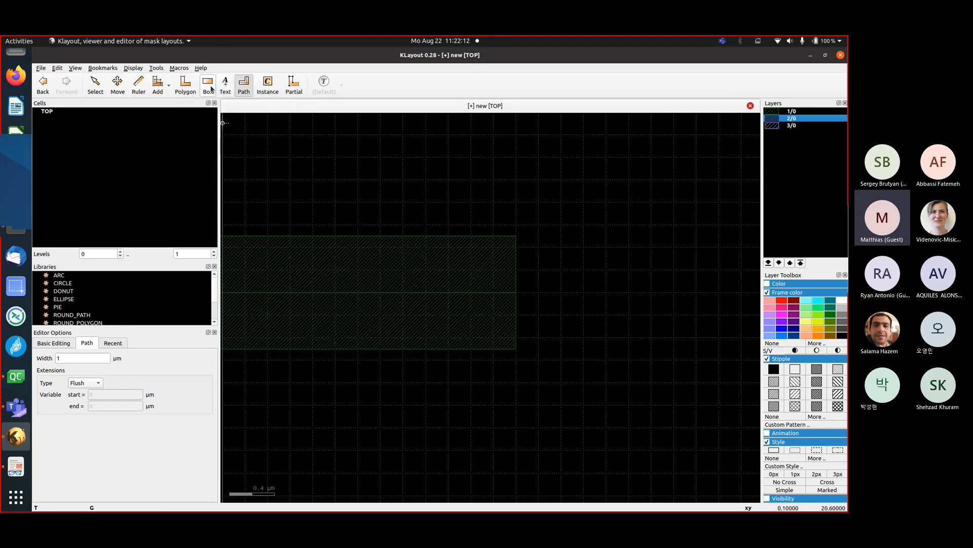
pyautogui.click(426, 248)
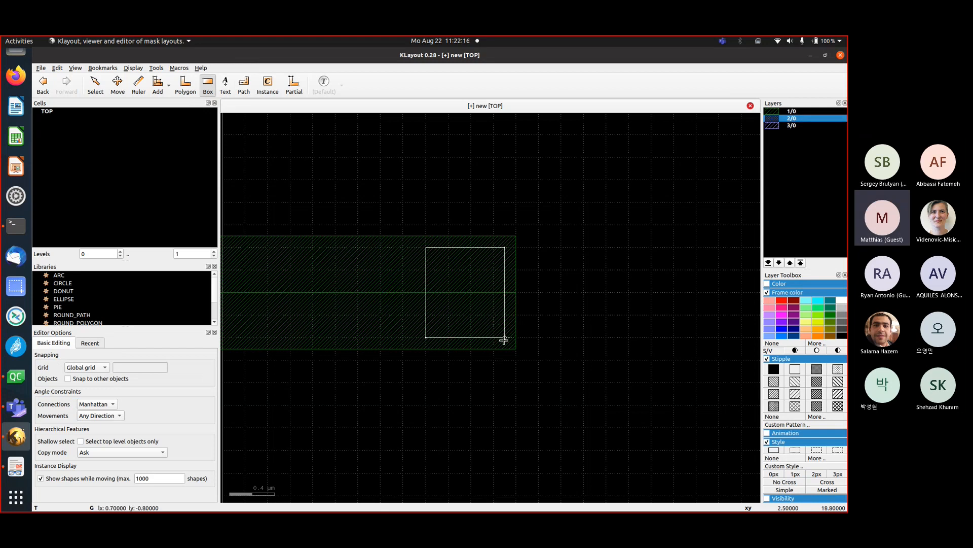
pyautogui.click(504, 338)
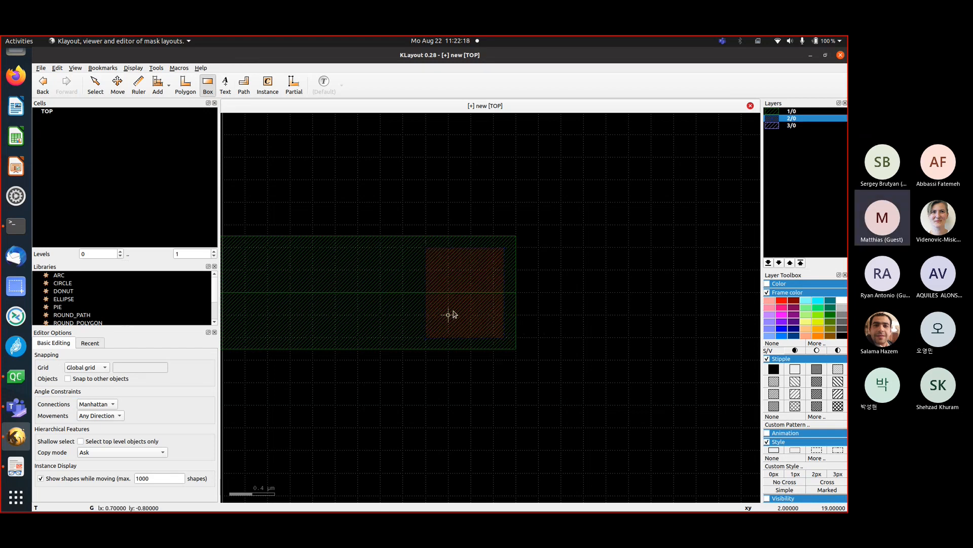
pyautogui.click(293, 84)
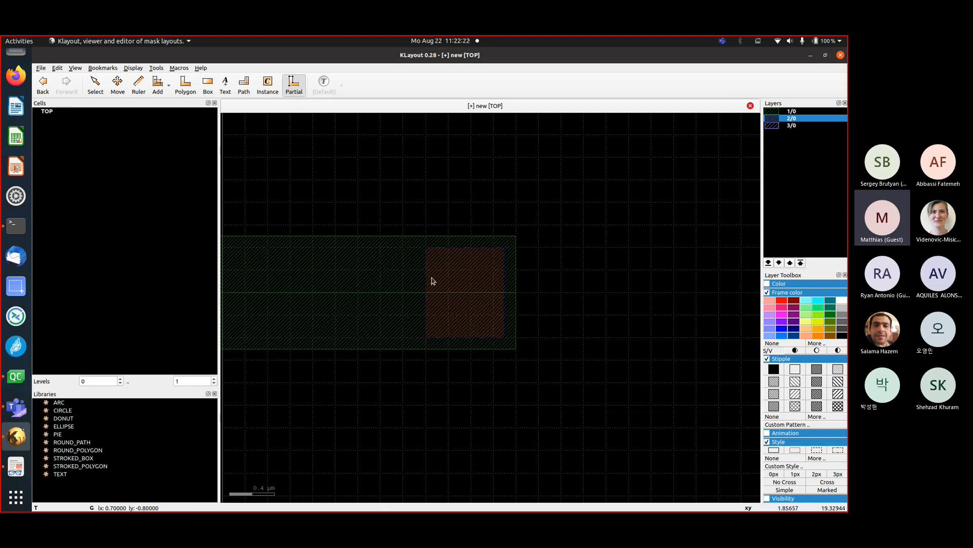
pyautogui.moveTo(426, 282); pyautogui.dragTo(415, 280)
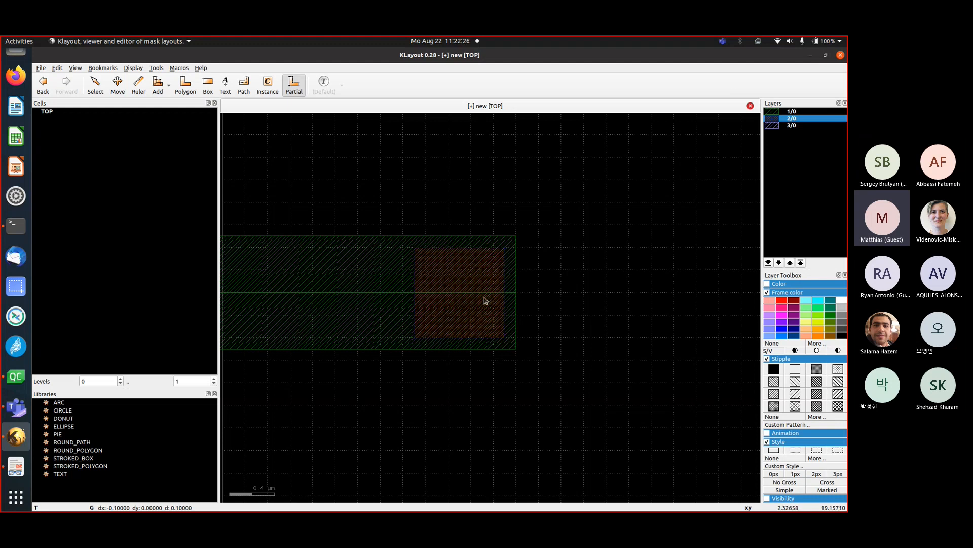
# Draw an L-shaped path with Square extensions on layer 3/0 from the box's centre, about 1.7 µm down and 2.1 µm right
pyautogui.click(791, 125)
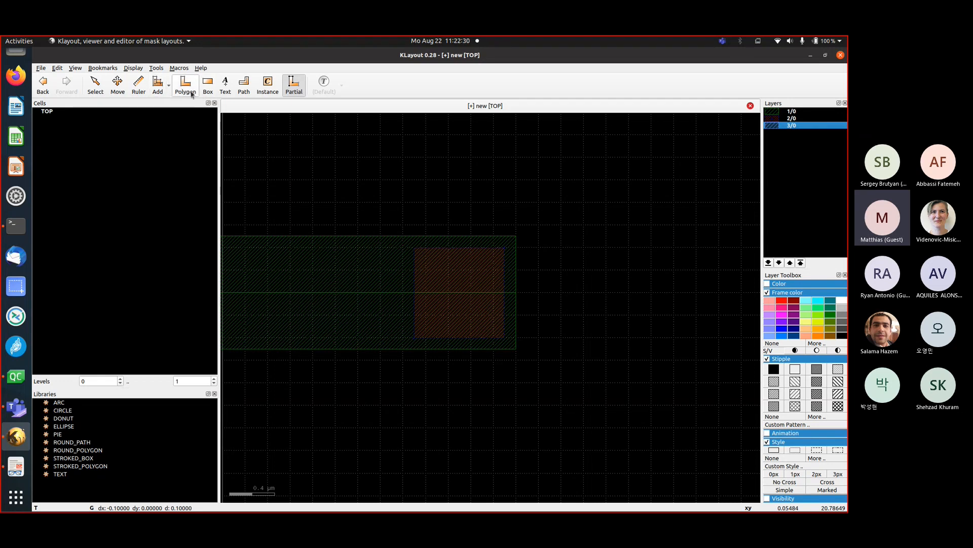
pyautogui.click(245, 87)
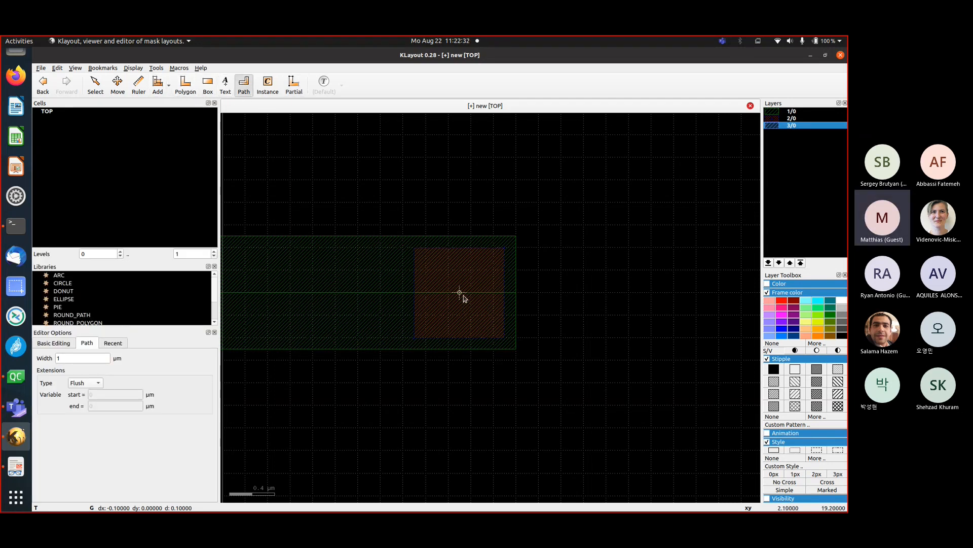
pyautogui.click(92, 384)
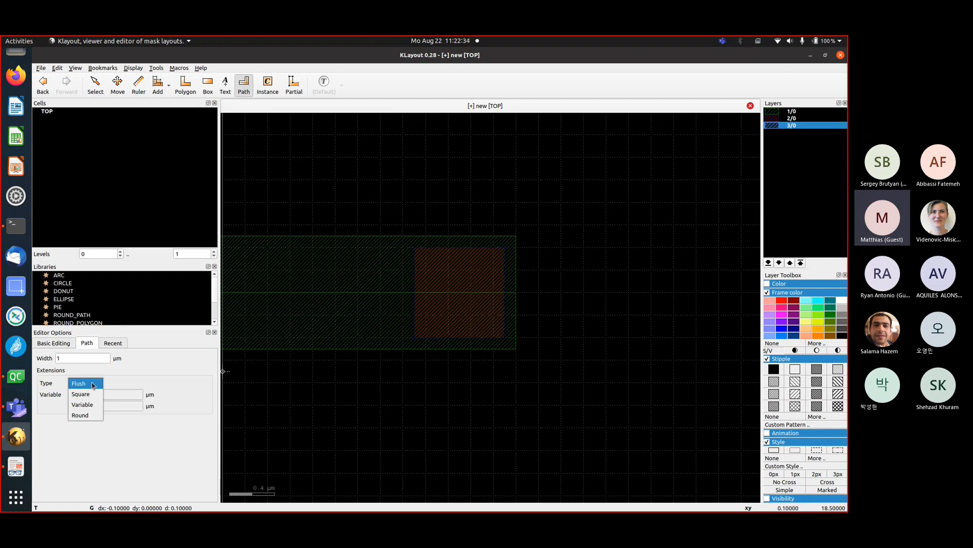
pyautogui.click(92, 395)
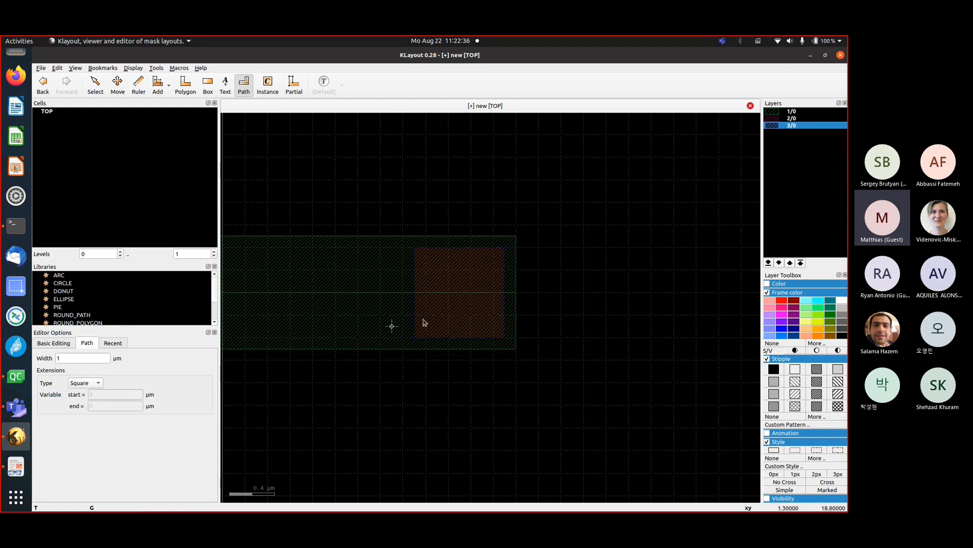
pyautogui.click(460, 293)
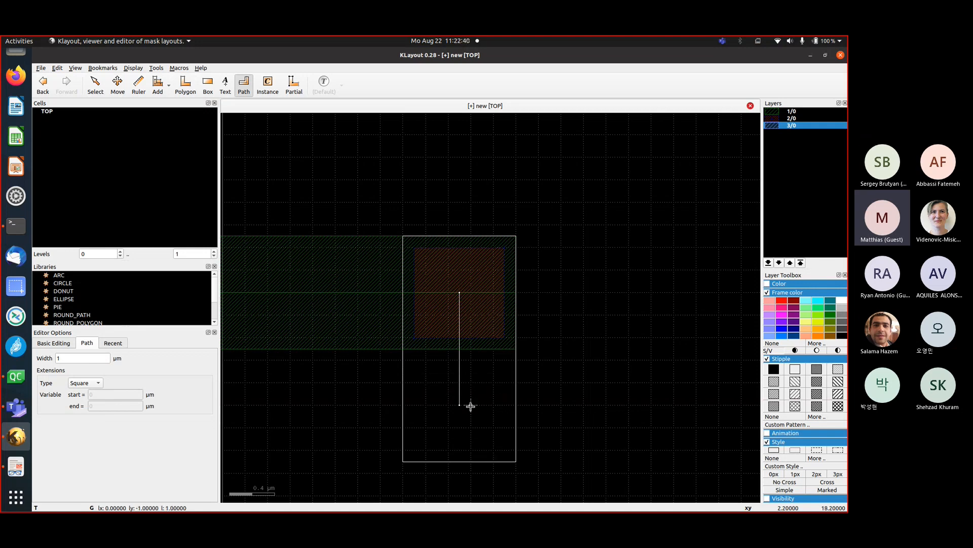
pyautogui.moveTo(471, 406); pyautogui.dragTo(447, 300, button='middle')
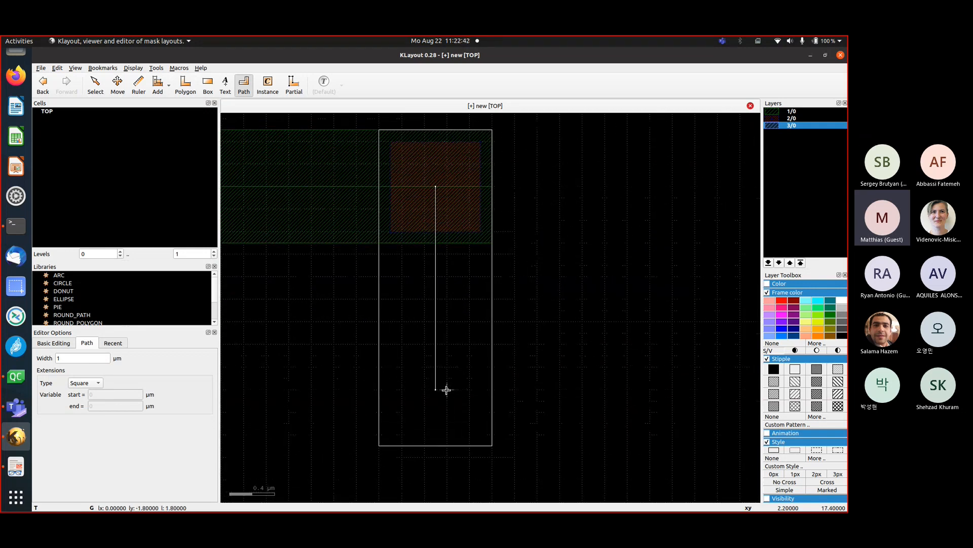
pyautogui.click(441, 379)
pyautogui.doubleClick(673, 378)
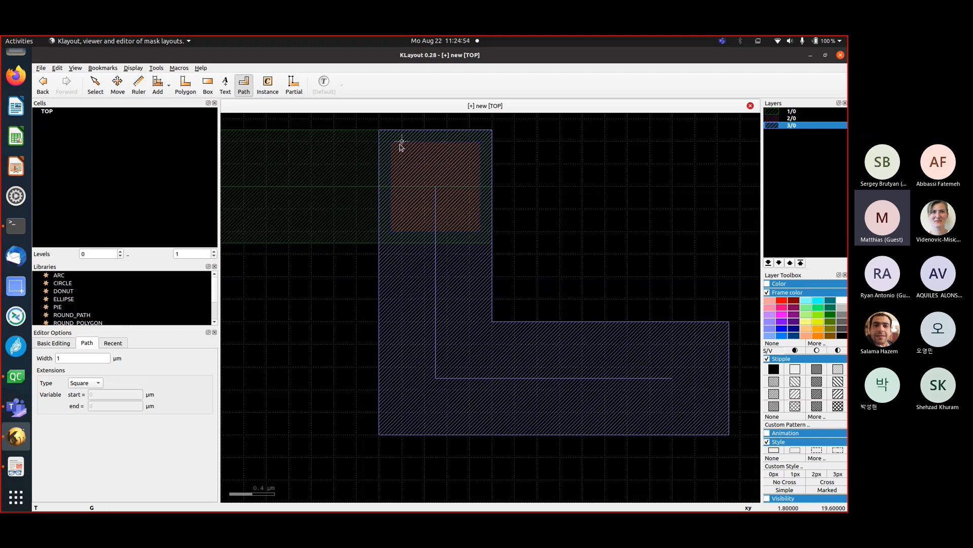
# Reshape the 3/0 path by adding a point on its vertical segment and extending its upper end about 1.6 µm left along the 1/0 path
pyautogui.scroll(-1, 499, 229)
pyautogui.scroll(-2, 498, 230)
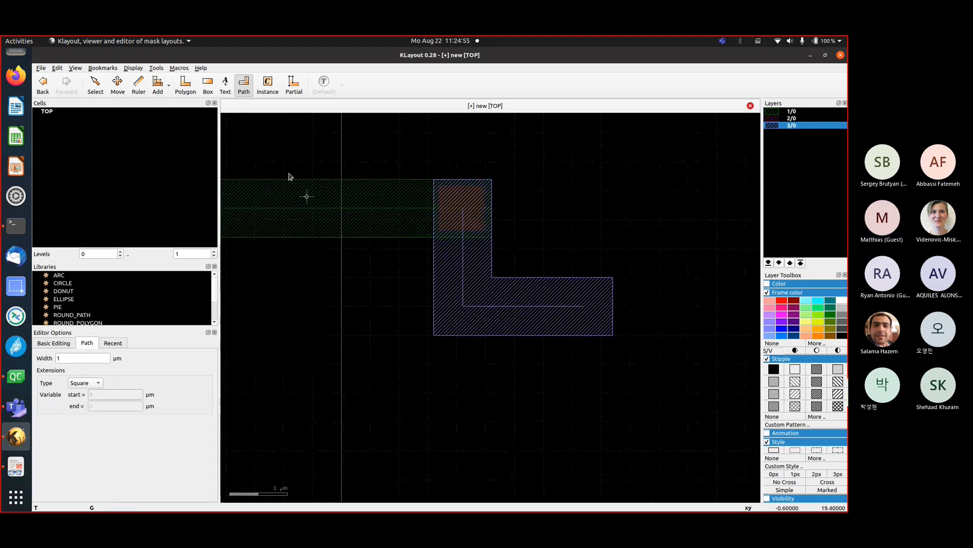
pyautogui.click(293, 88)
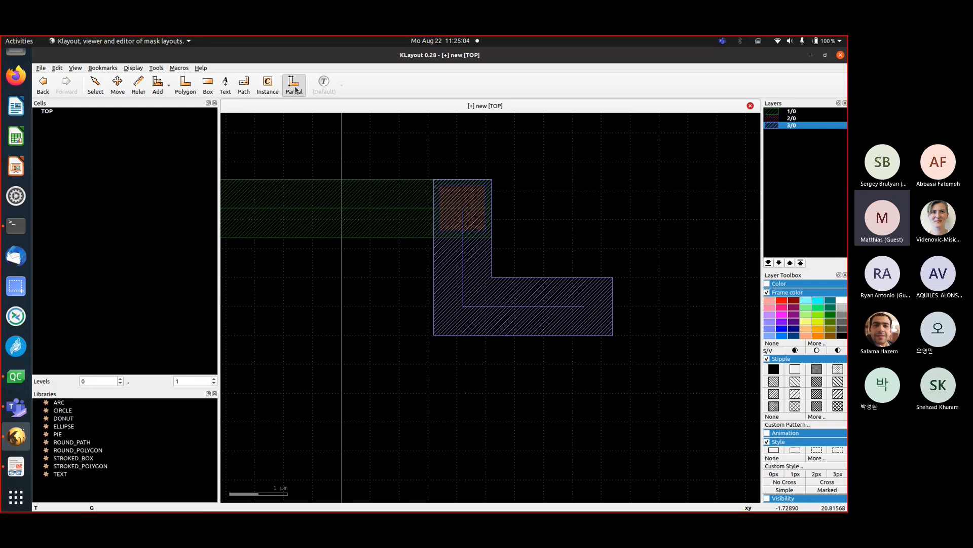
pyautogui.click(463, 264)
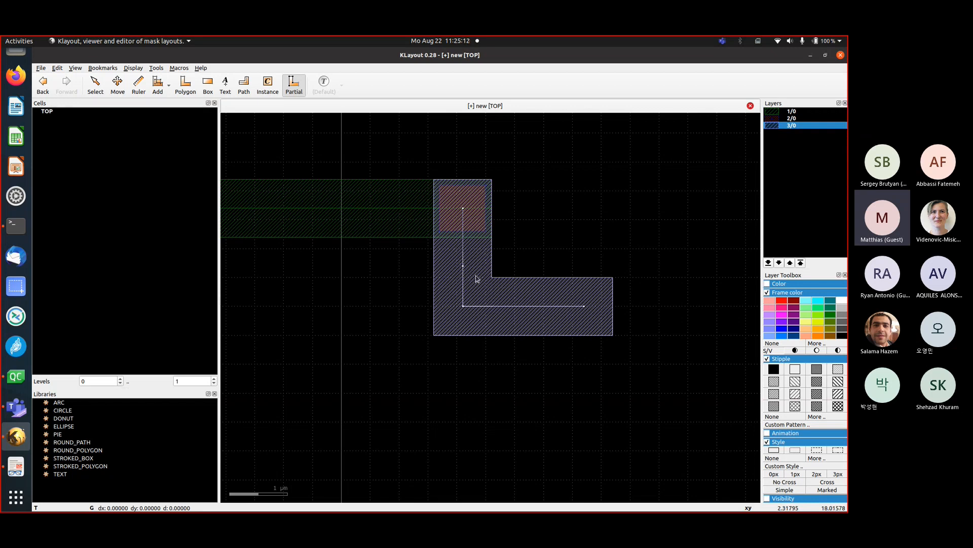
pyautogui.moveTo(464, 211); pyautogui.dragTo(438, 210)
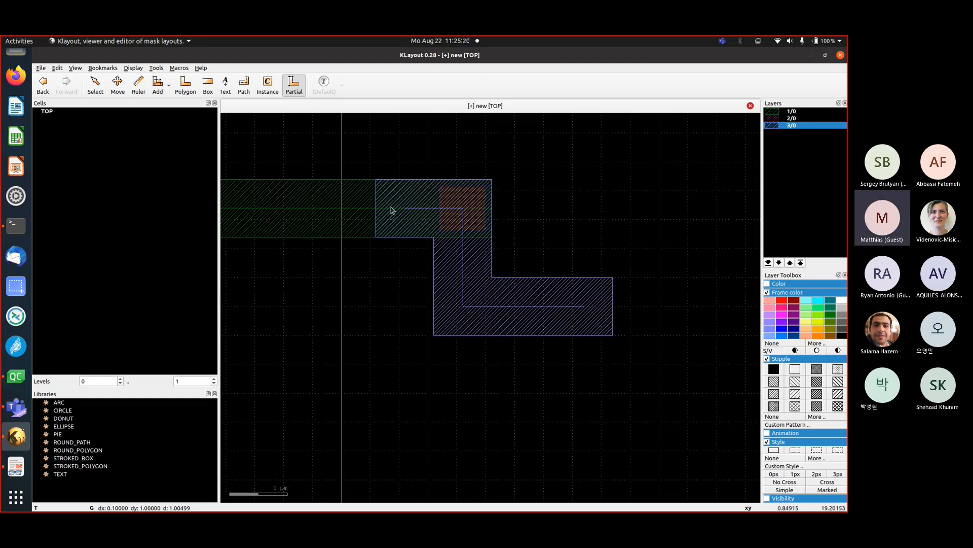
pyautogui.moveTo(406, 211); pyautogui.dragTo(370, 207)
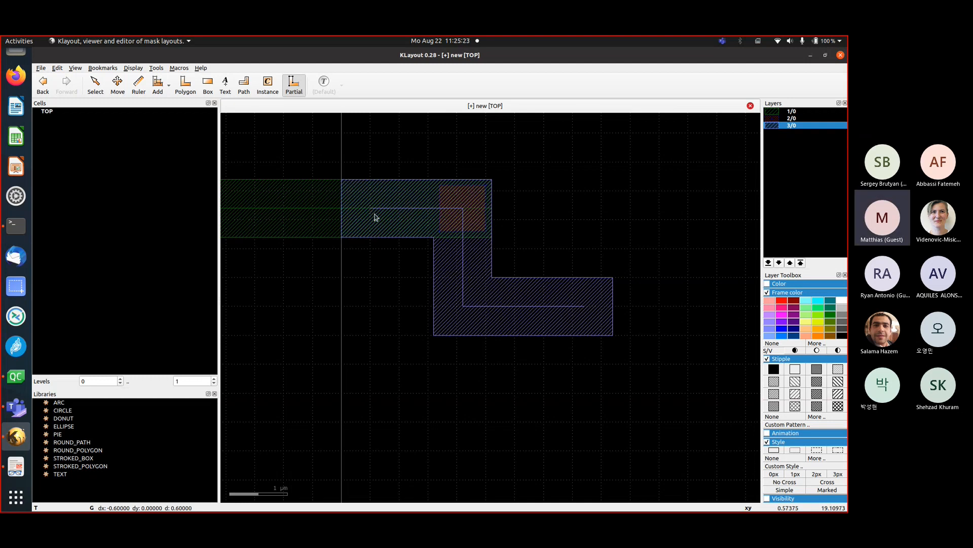
# Select the 2/0 box, the 3/0 path and the 1/0 path in turn to examine the overlapping shapes
pyautogui.click(98, 86)
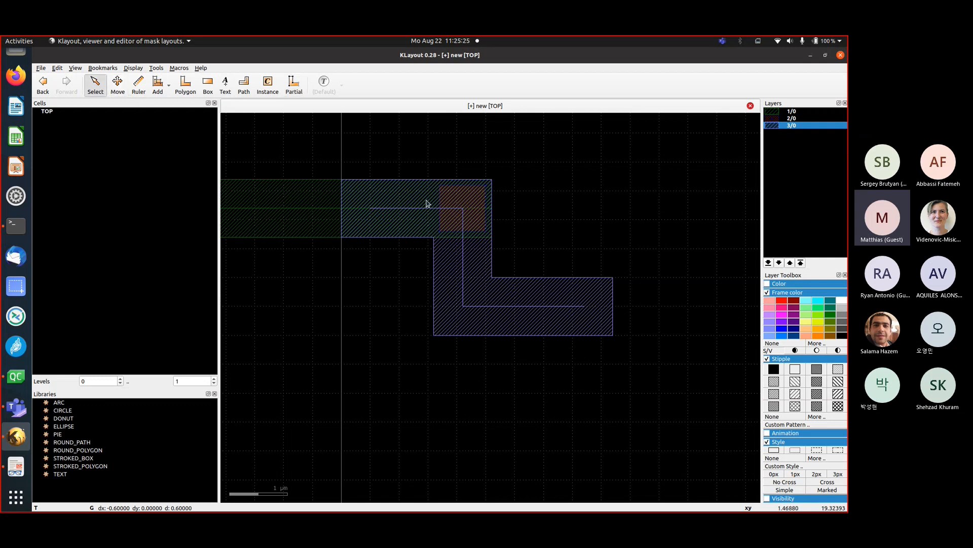
pyautogui.click(458, 204)
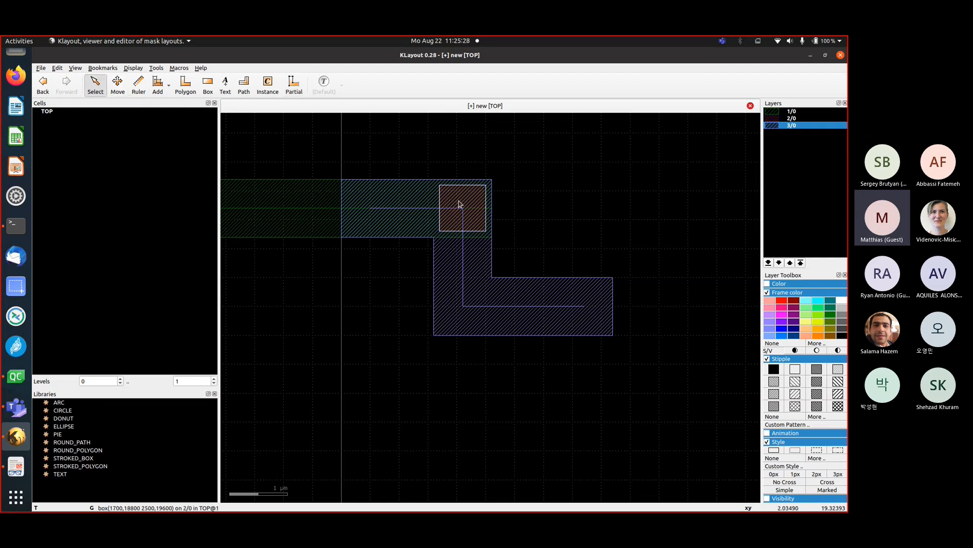
pyautogui.click(462, 271)
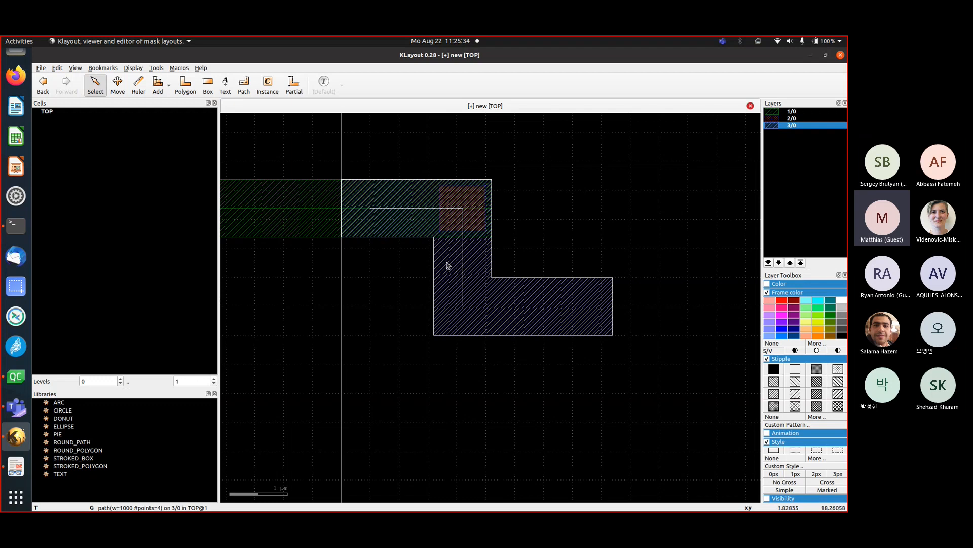
pyautogui.click(465, 203)
pyautogui.click(463, 280)
pyautogui.click(336, 182)
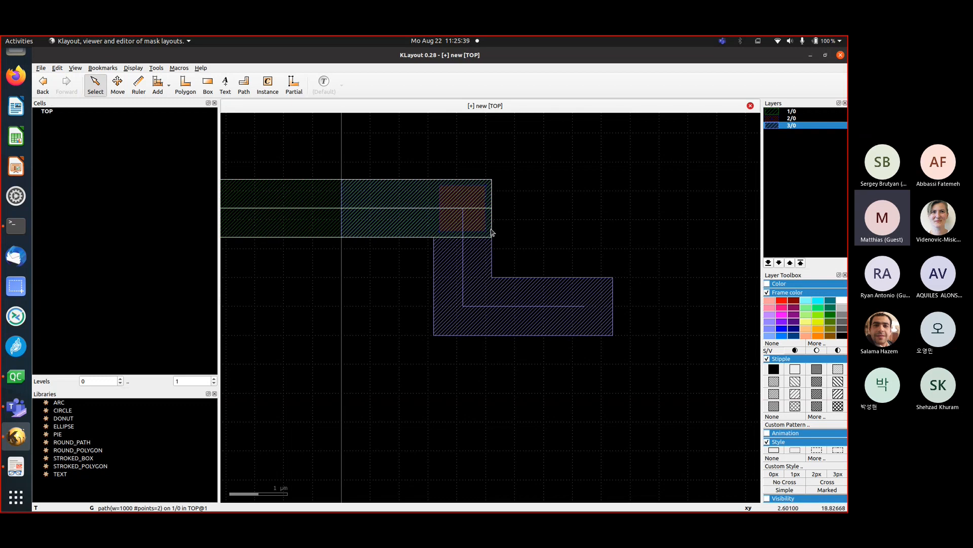
pyautogui.click(466, 199)
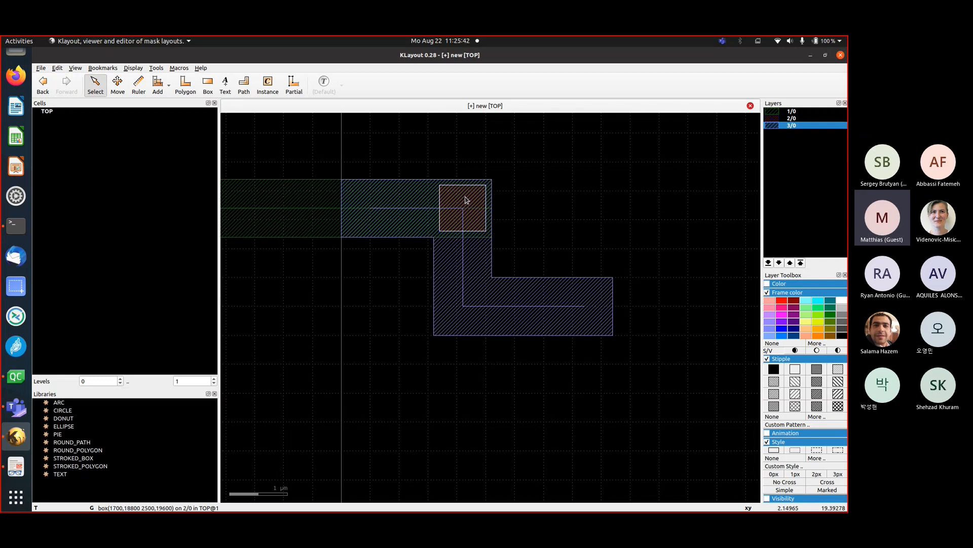
# Draw a 0.8 × 0.8 µm box on layer 2/0 inside the 3/0 path's left end and undo it
pyautogui.click(794, 120)
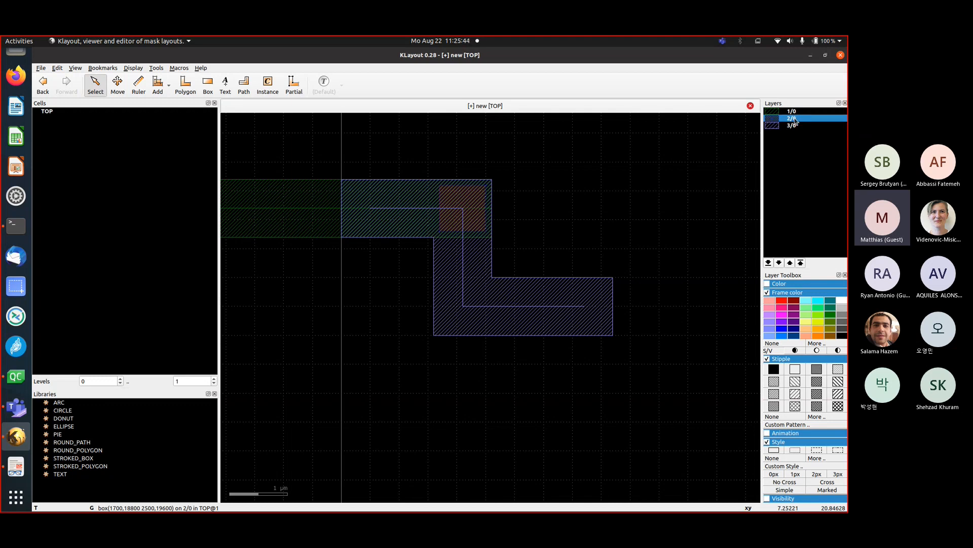
pyautogui.click(208, 84)
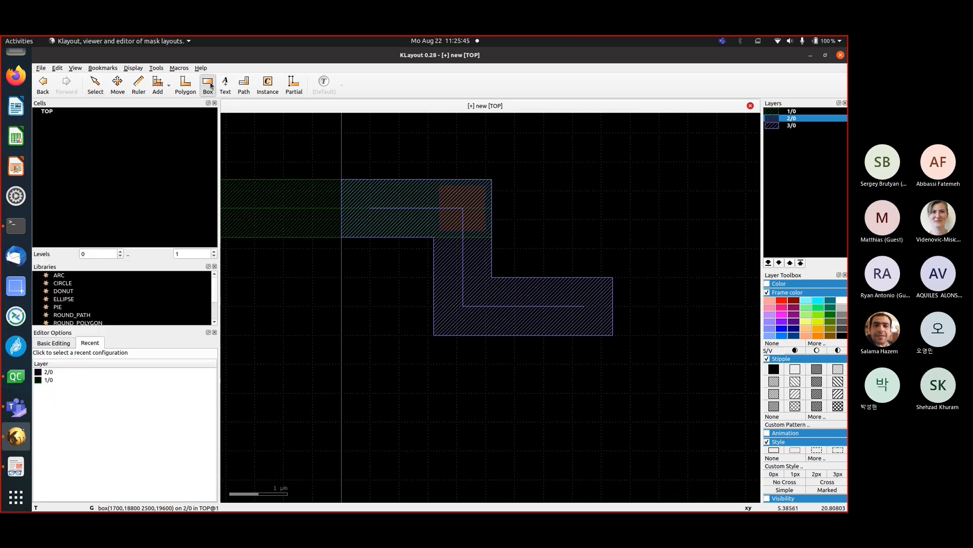
pyautogui.click(353, 185)
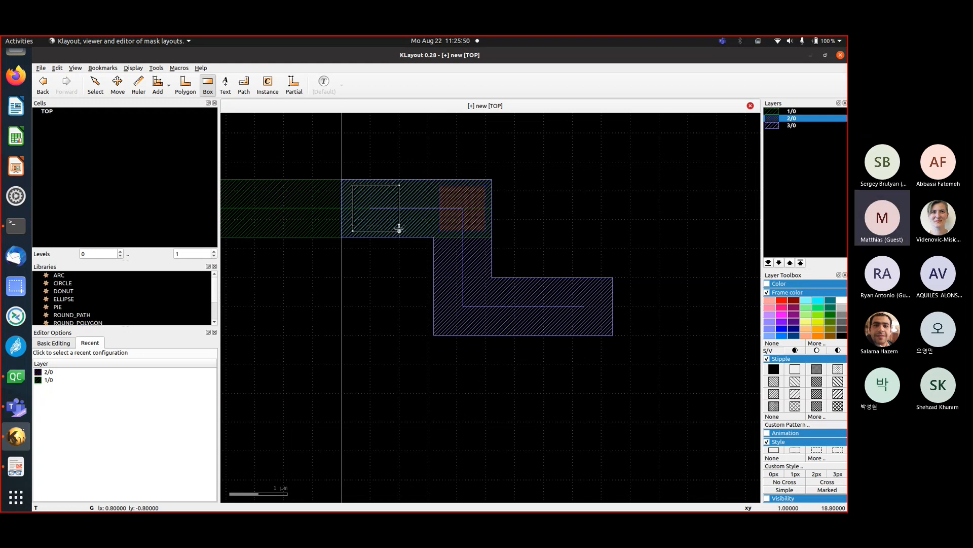
pyautogui.click(399, 230)
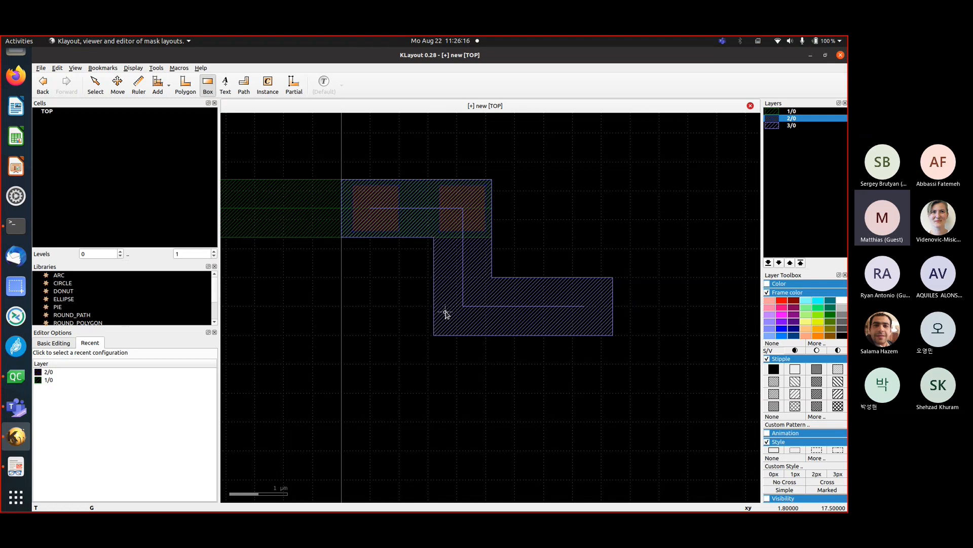
pyautogui.hotkey('ctrl', 'z')
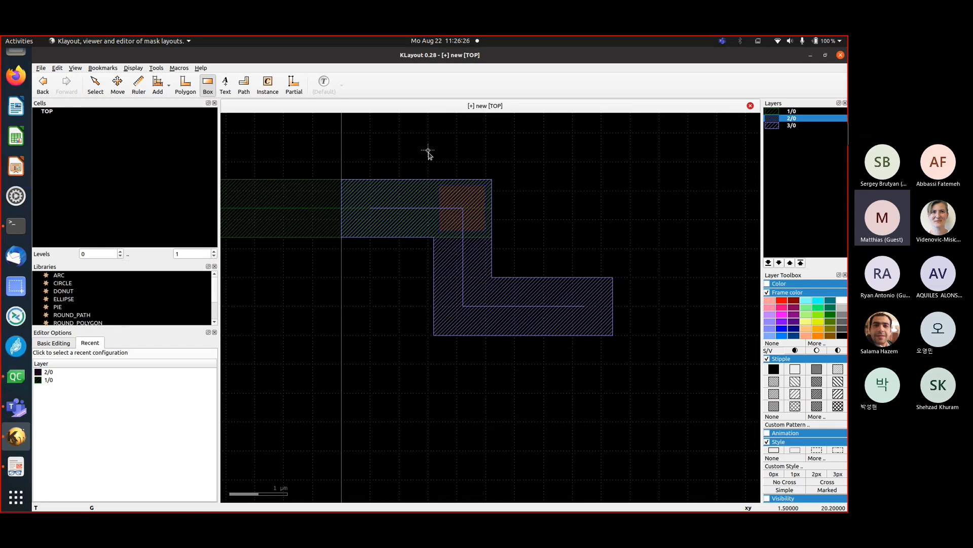
# Duplicate the existing 2/0 box and place the copy 1.6 µm to its left, inside the 3/0 path's left end
pyautogui.click(96, 85)
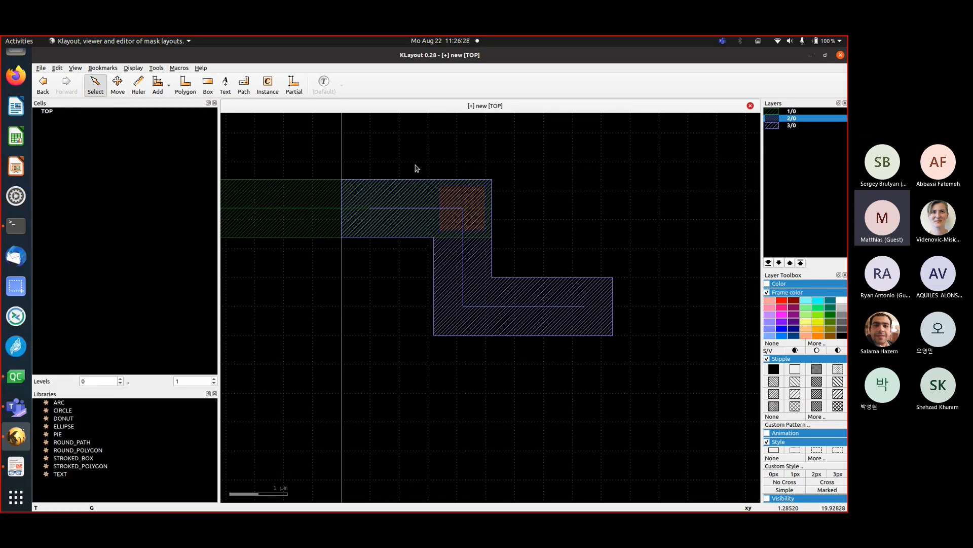
pyautogui.moveTo(416, 163); pyautogui.dragTo(509, 252)
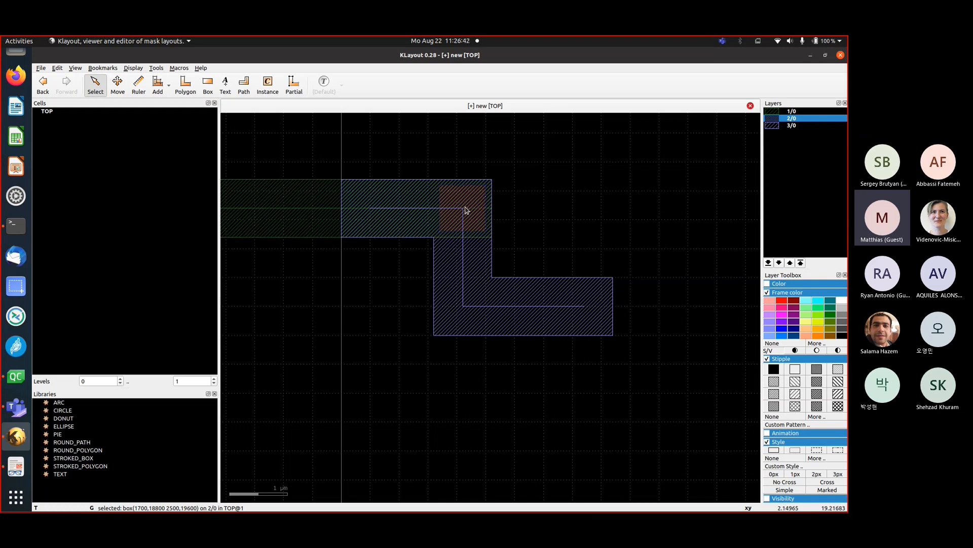
pyautogui.scroll(3, 466, 209)
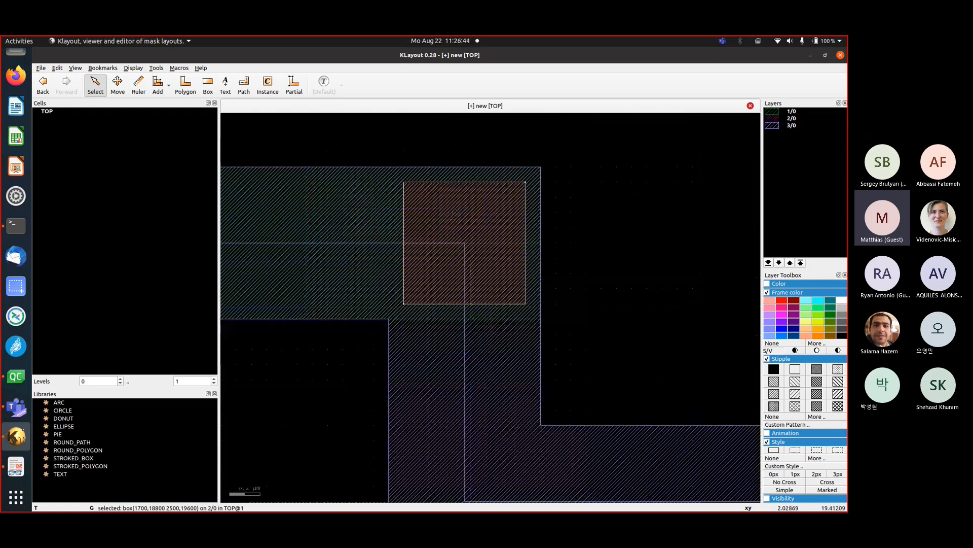
pyautogui.scroll(-1, 452, 209)
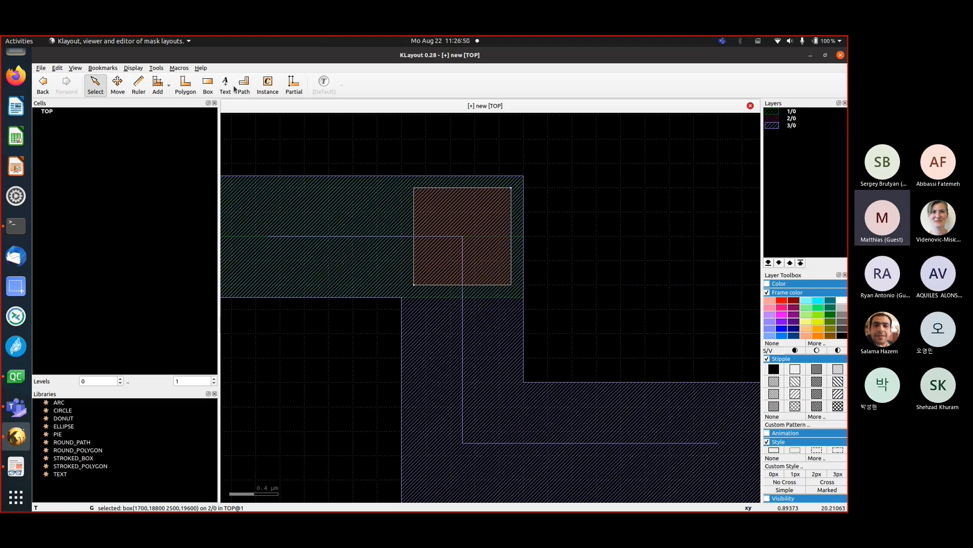
pyautogui.click(116, 86)
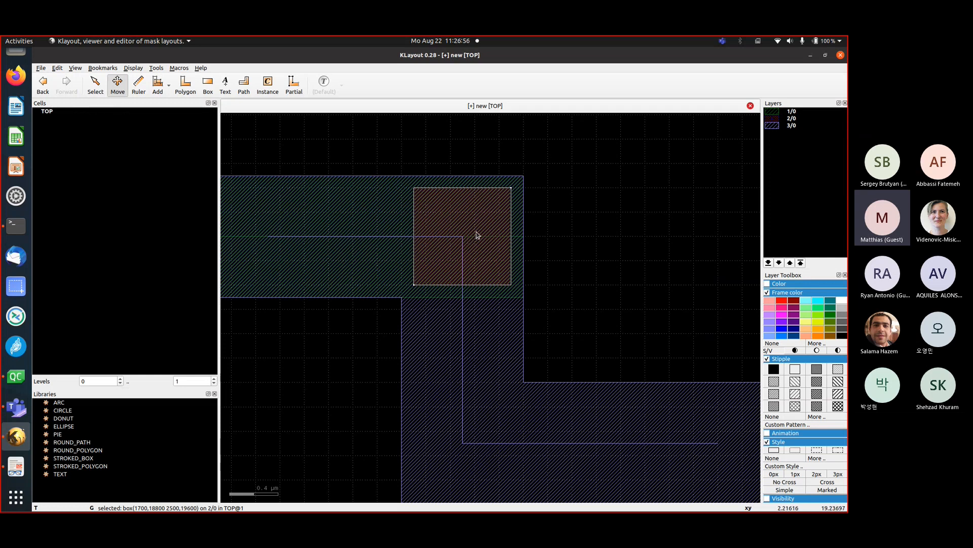
pyautogui.moveTo(477, 235); pyautogui.dragTo(304, 234)
pyautogui.moveTo(304, 234); pyautogui.dragTo(455, 247, button='middle')
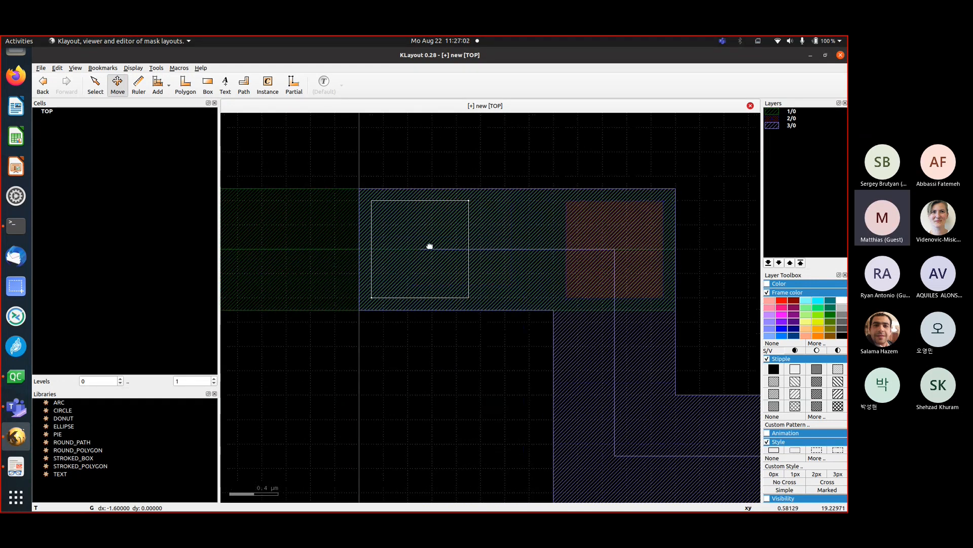
pyautogui.click(430, 245)
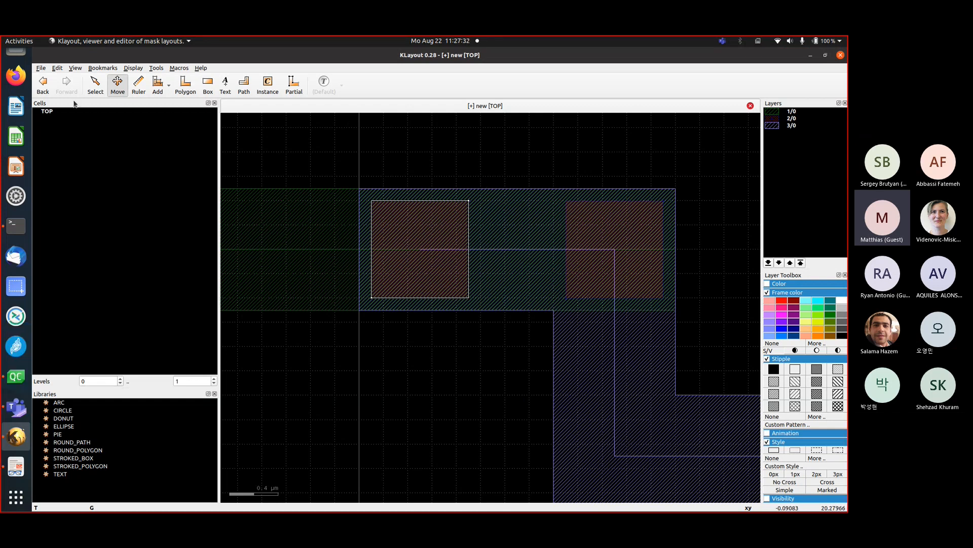
pyautogui.click(98, 83)
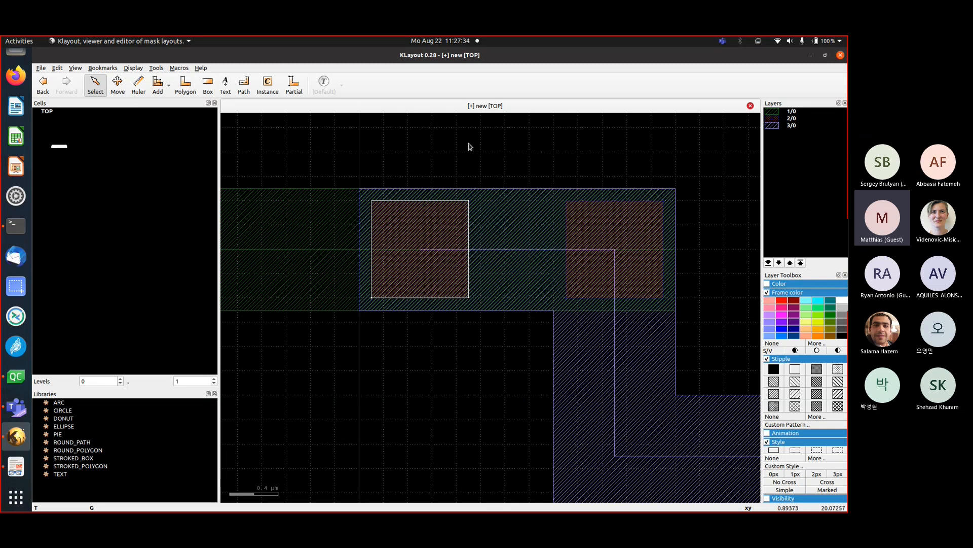
pyautogui.moveTo(542, 171); pyautogui.dragTo(695, 335)
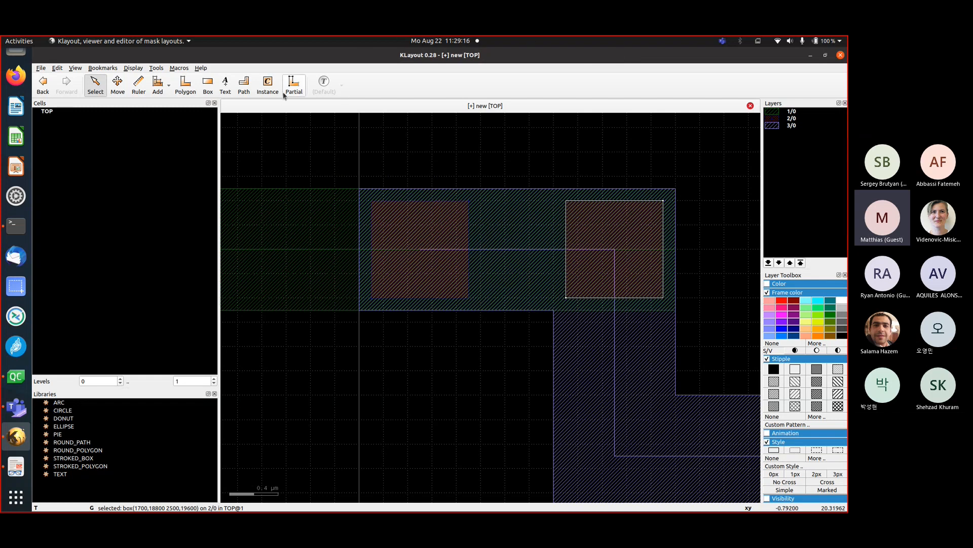
pyautogui.click(245, 90)
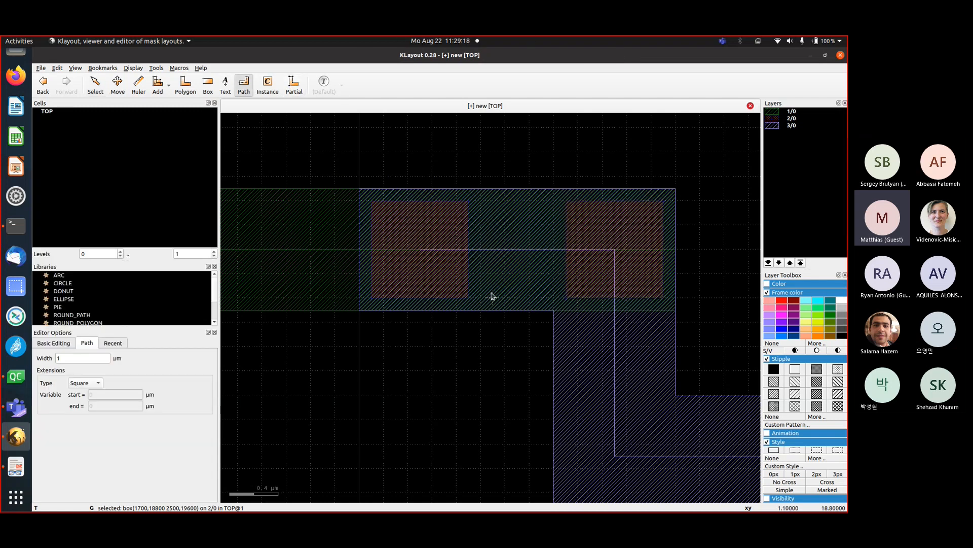
pyautogui.scroll(-4, 492, 294)
pyautogui.click(440, 219)
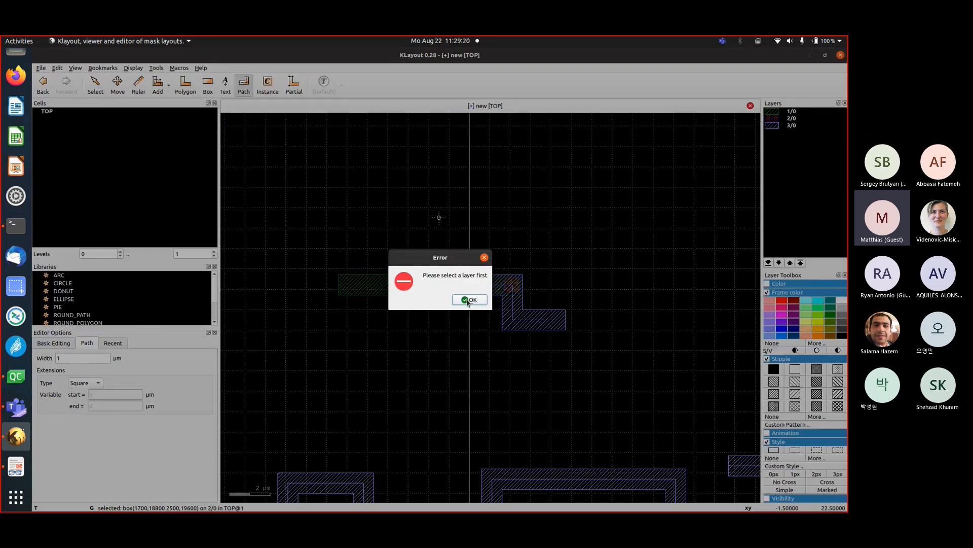
pyautogui.click(465, 299)
pyautogui.click(792, 112)
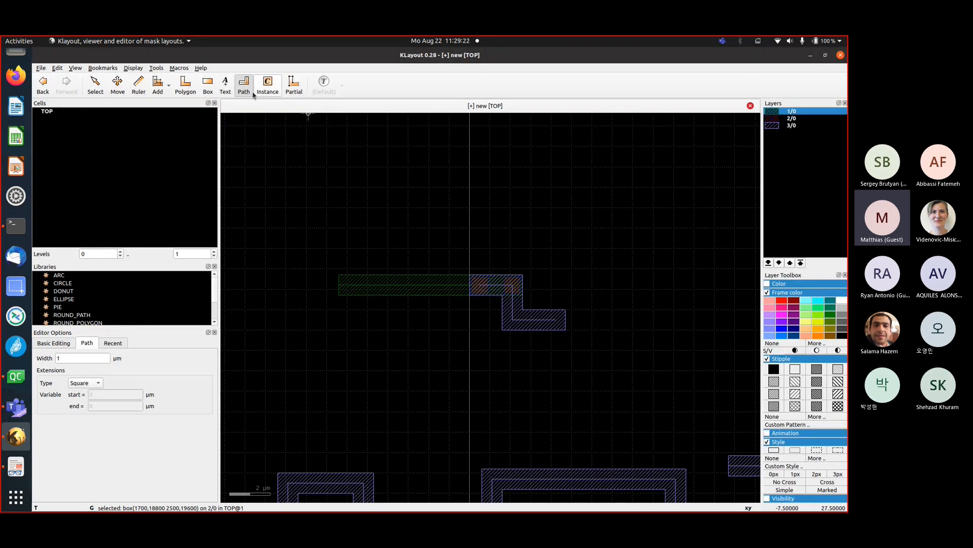
pyautogui.click(361, 190)
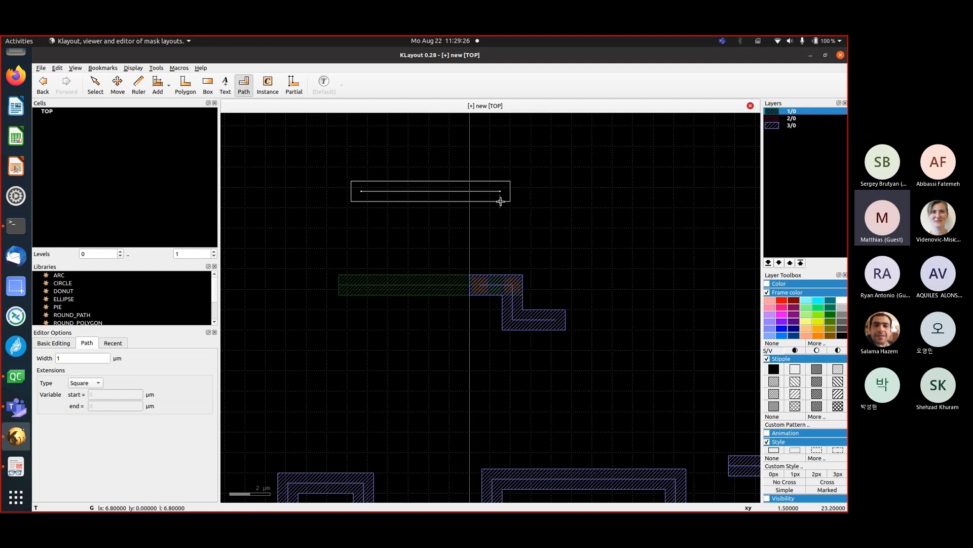
pyautogui.press('Escape')
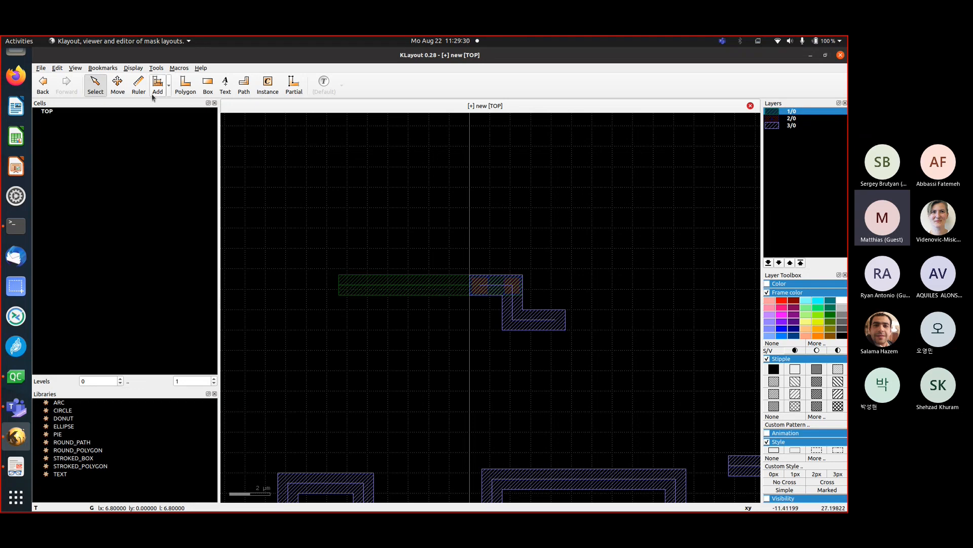
# Switch to Document Viewer, present layout_generation_with_klayout.pdf as a slideshow and advance from slide 16 to the Hints slide 18
pyautogui.click(840, 57)
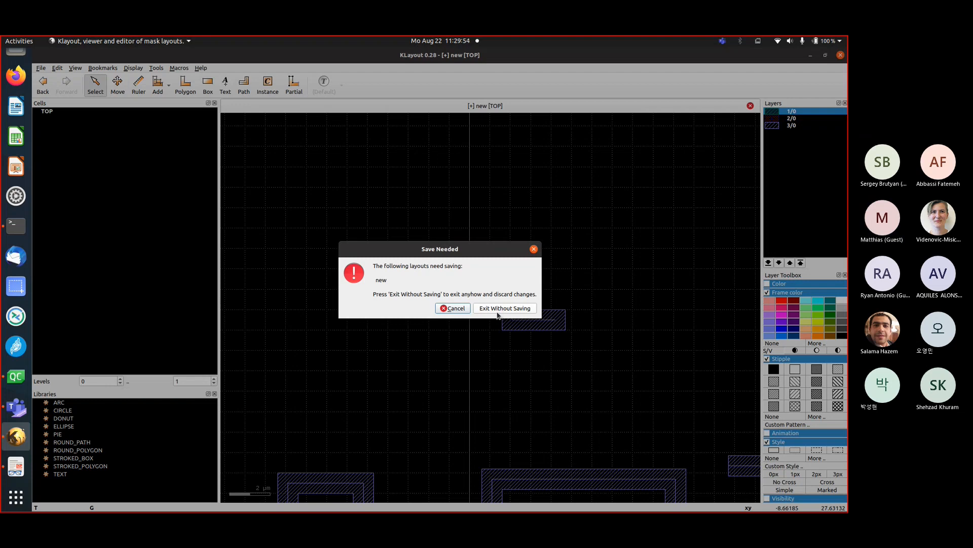
pyautogui.click(453, 308)
pyautogui.moveTo(358, 53); pyautogui.dragTo(547, 93)
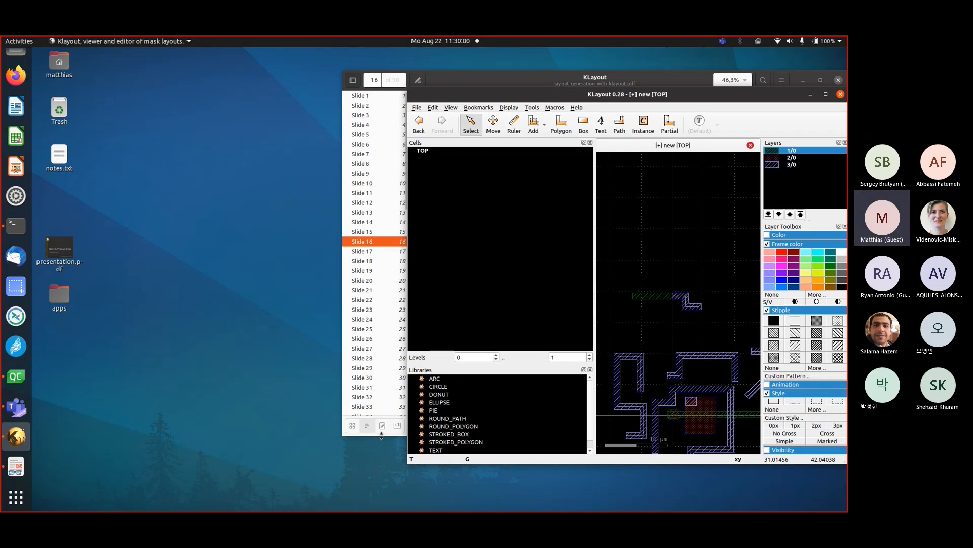
pyautogui.click(386, 434)
pyautogui.click(781, 80)
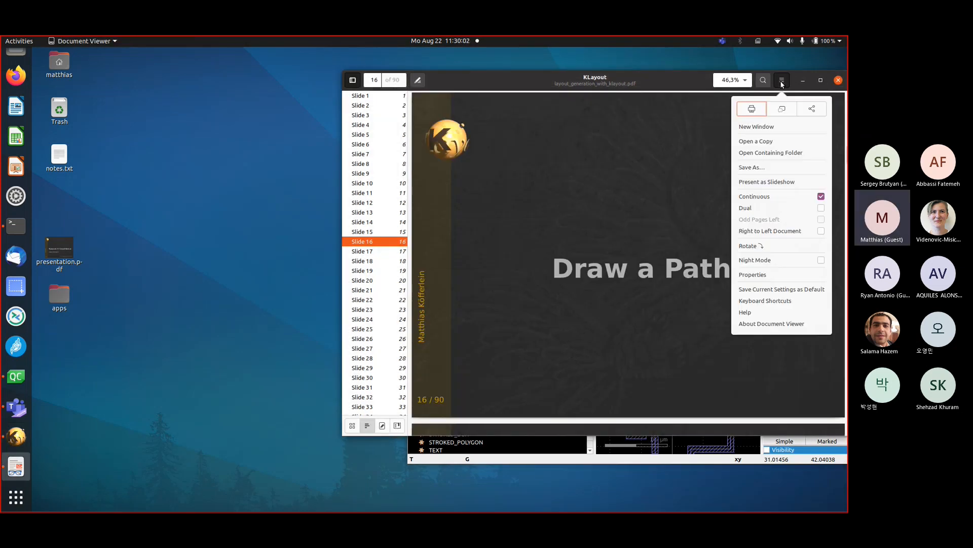
pyautogui.click(767, 182)
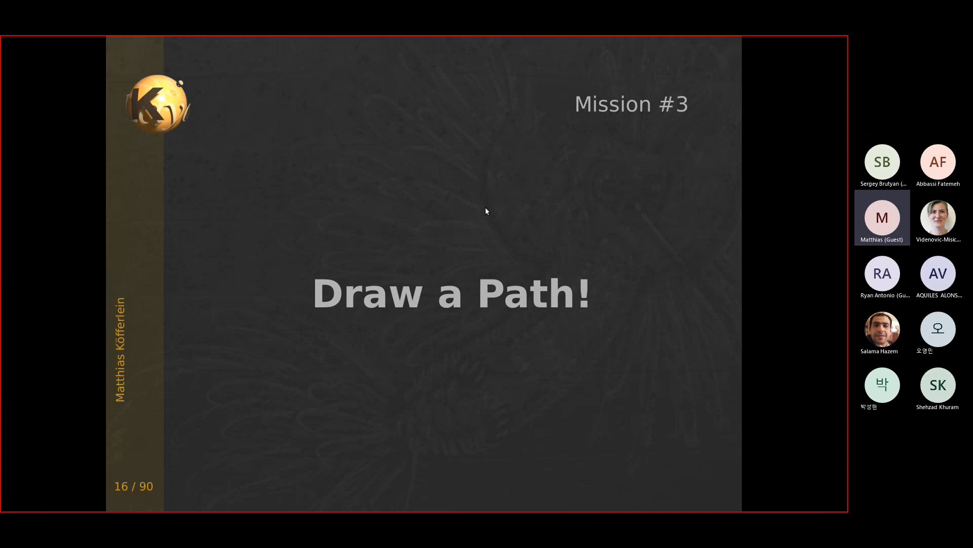
pyautogui.press('Right')
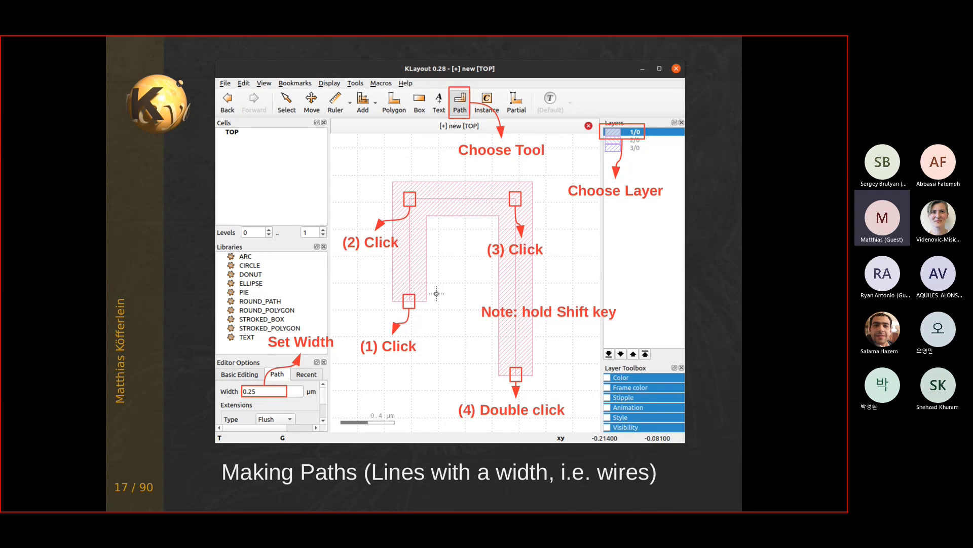
pyautogui.press('Right')
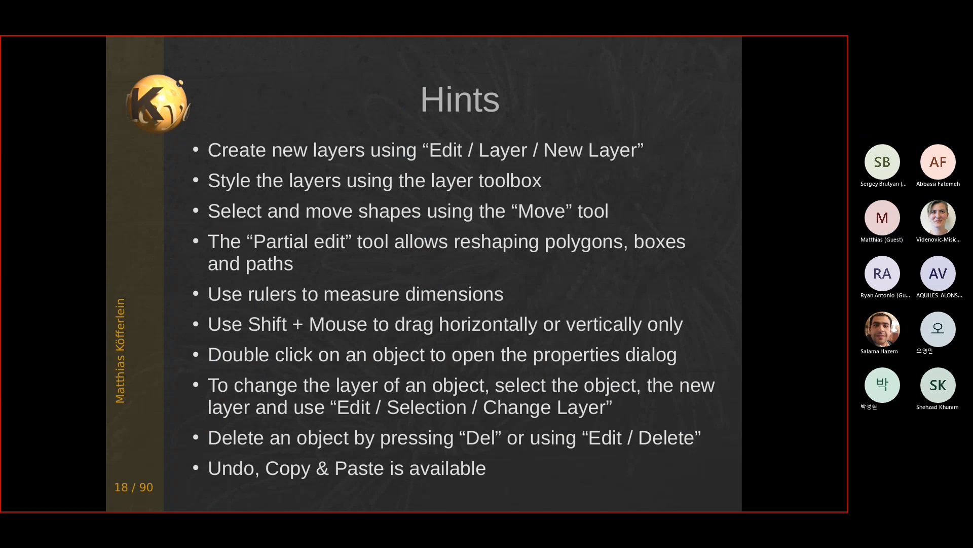
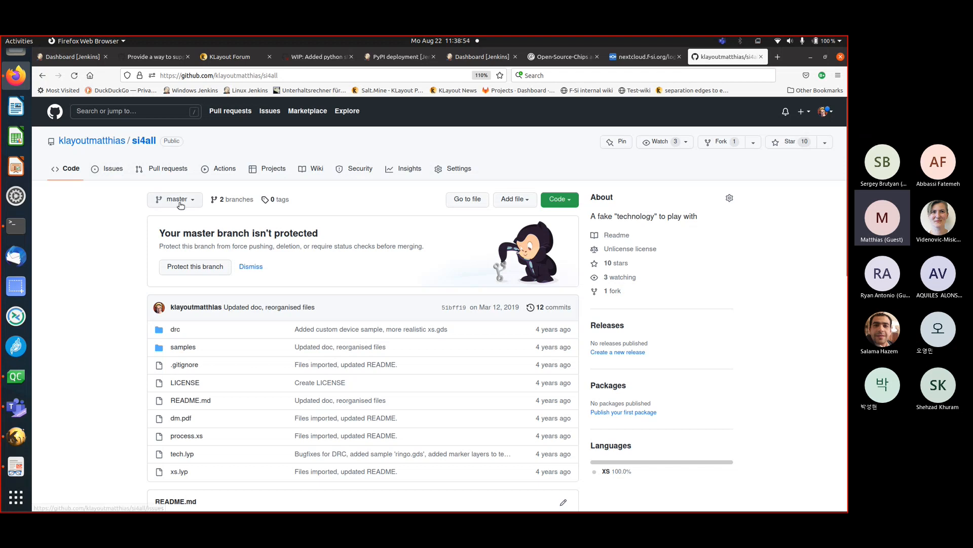
# Look through the file list and README of the si4all GitHub repository
pyautogui.scroll(-4, 243, 380)
pyautogui.scroll(2, 248, 379)
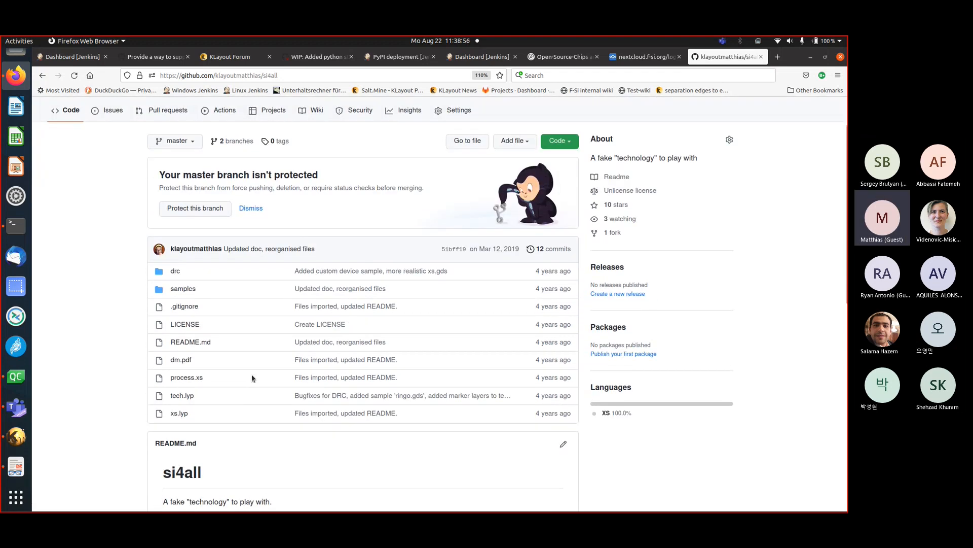
pyautogui.scroll(2, 249, 376)
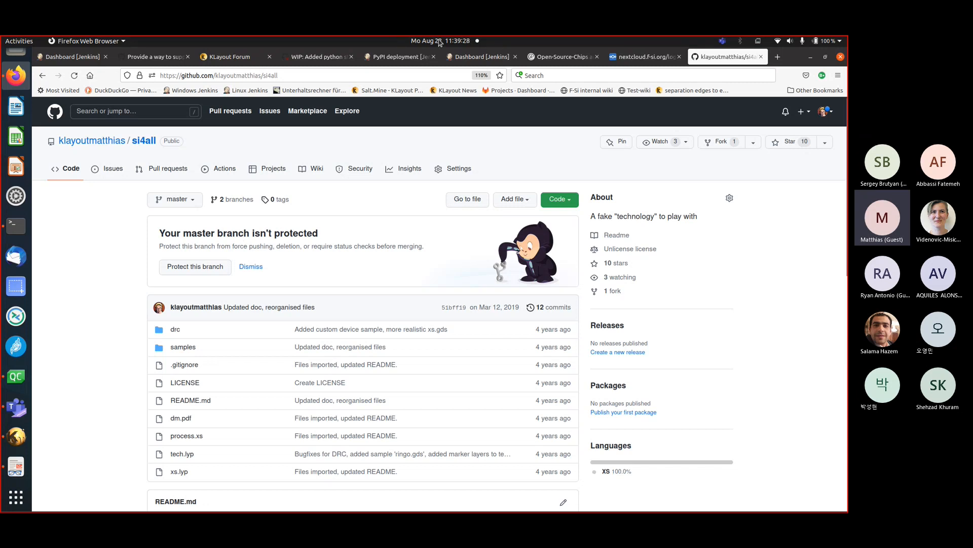
pyautogui.click(411, 45)
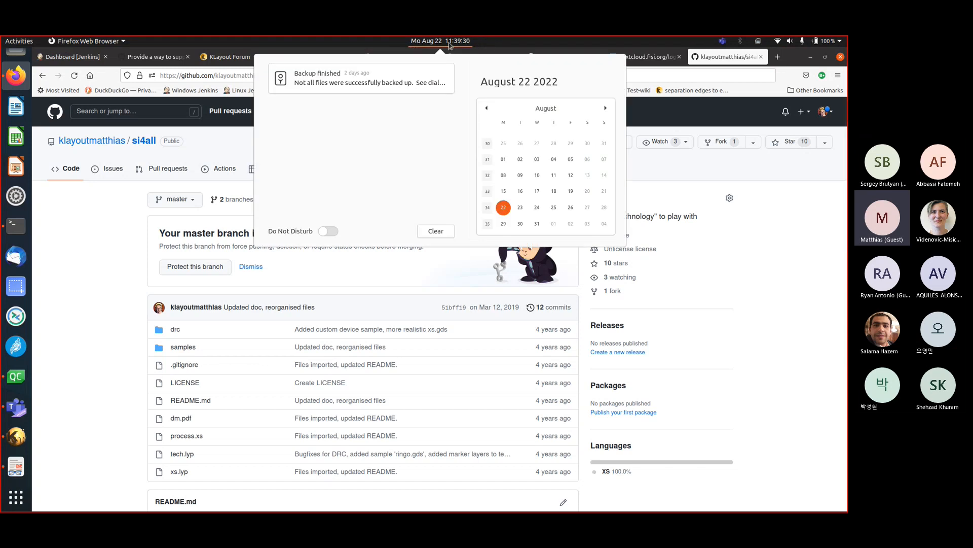
pyautogui.click(758, 252)
pyautogui.scroll(-2, 228, 406)
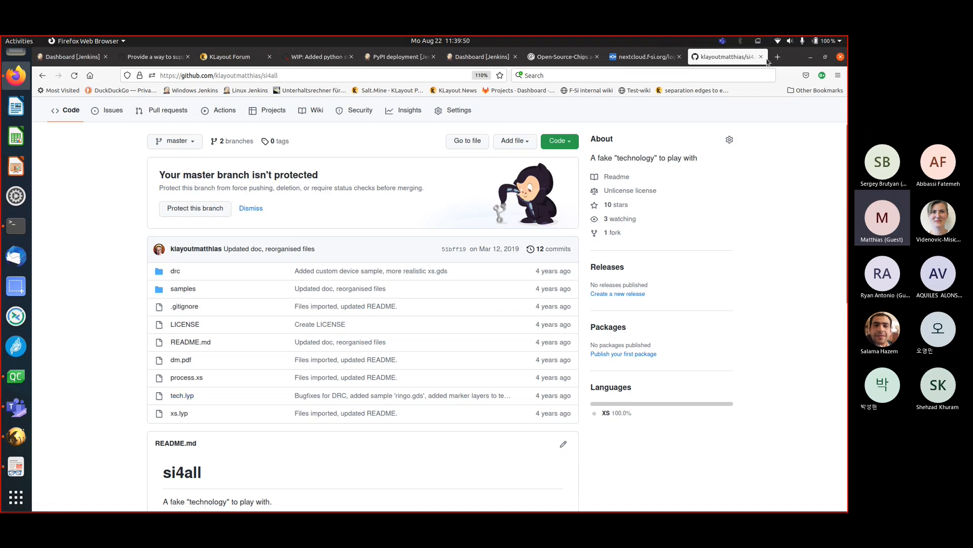
# Restore the Firefox window to a smaller size and move it to the workspace that holds KLayout
pyautogui.moveTo(800, 61); pyautogui.dragTo(772, 123)
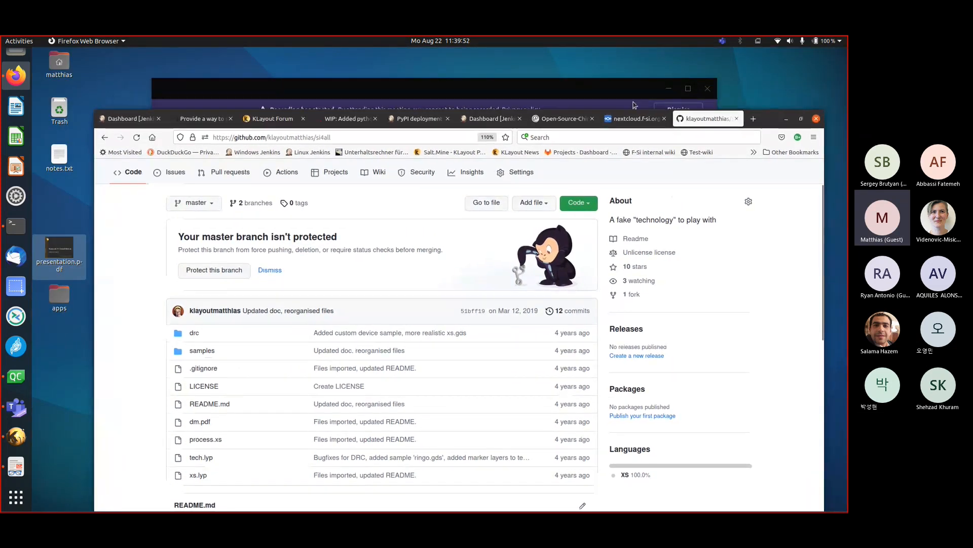
pyautogui.click(634, 104)
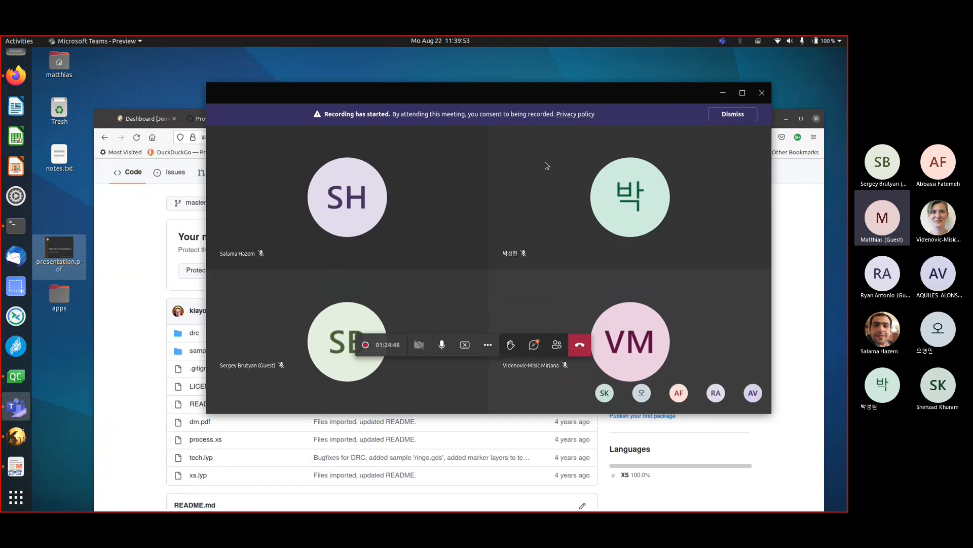
pyautogui.click(18, 445)
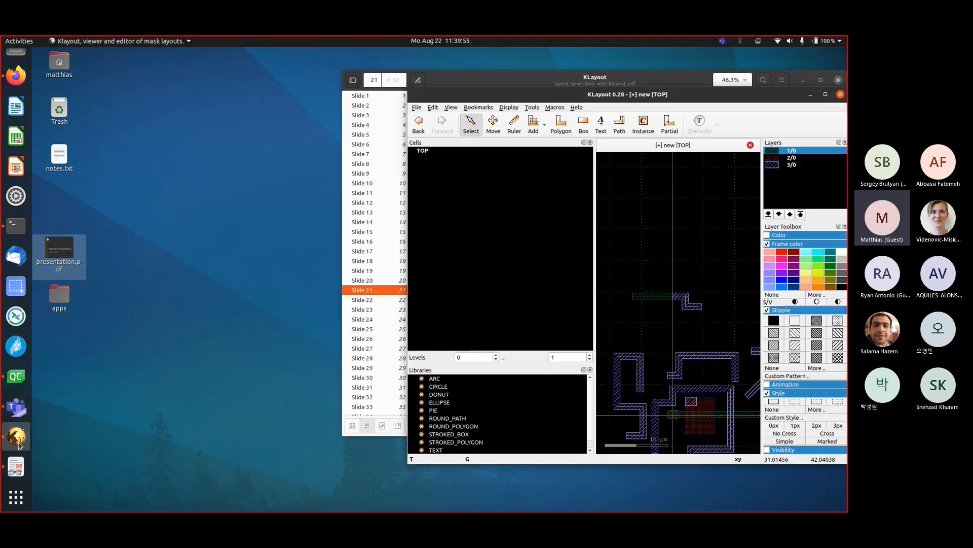
pyautogui.rightClick(22, 81)
pyautogui.click(162, 256)
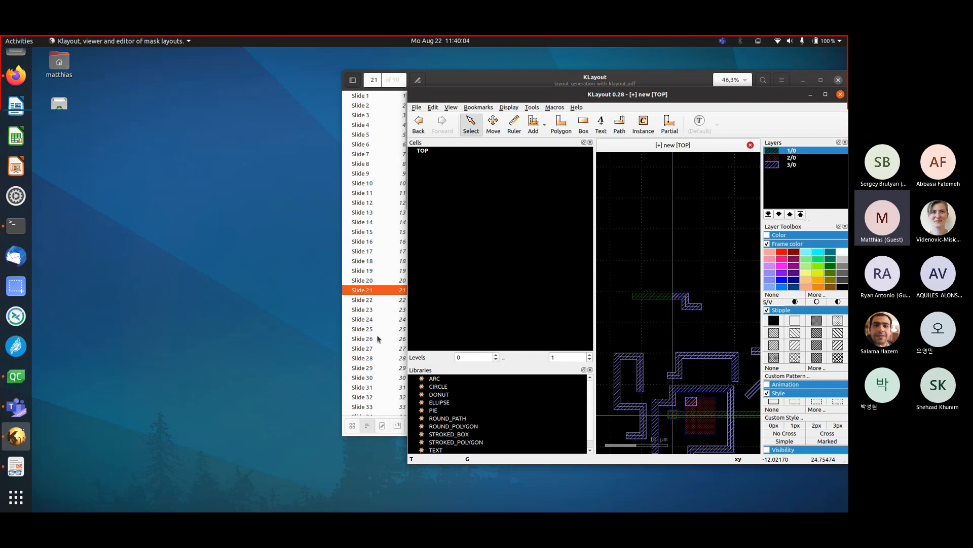
pyautogui.press('super')
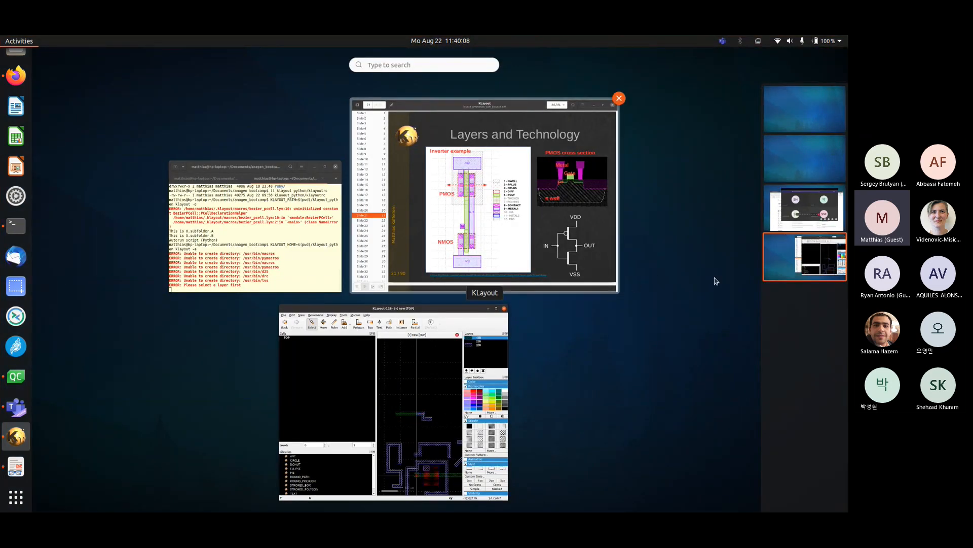
pyautogui.click(771, 214)
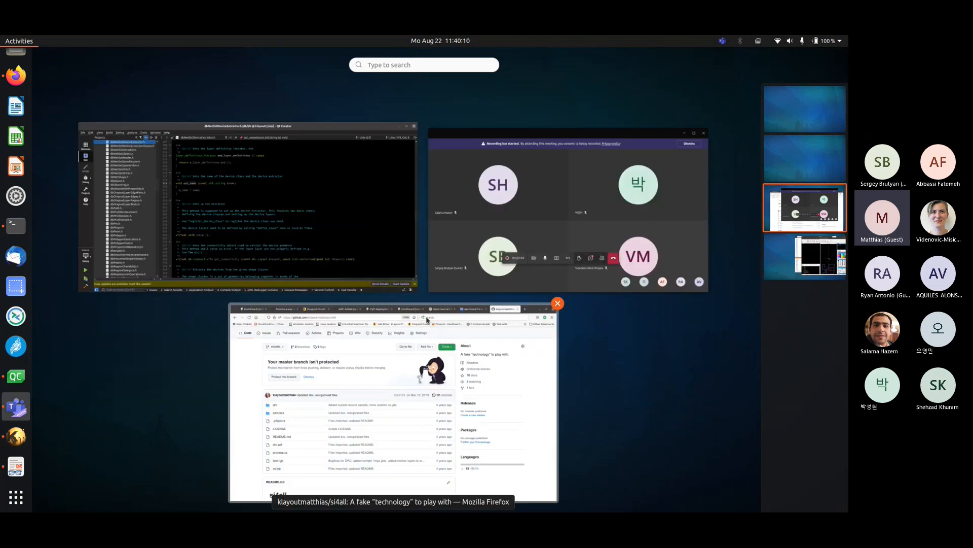
pyautogui.moveTo(522, 324); pyautogui.dragTo(786, 265)
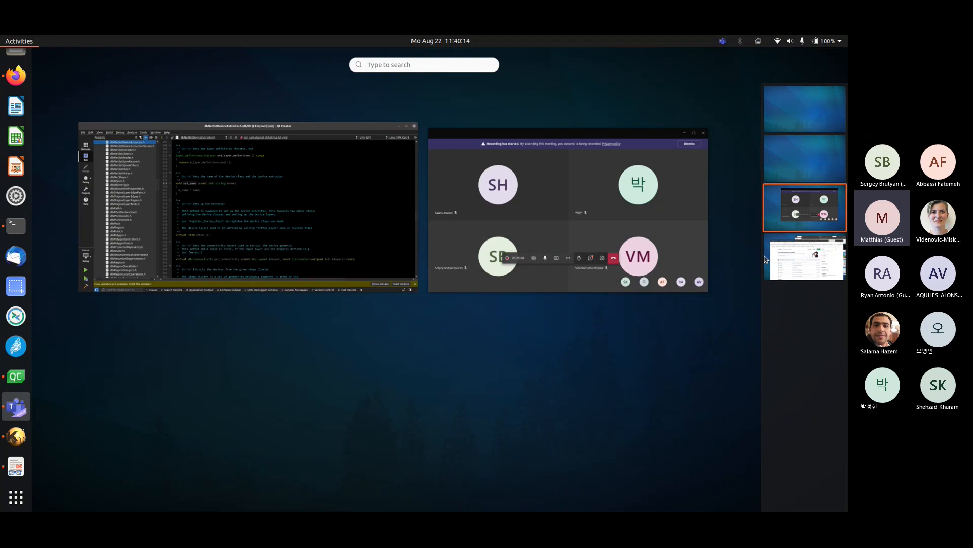
pyautogui.click(766, 261)
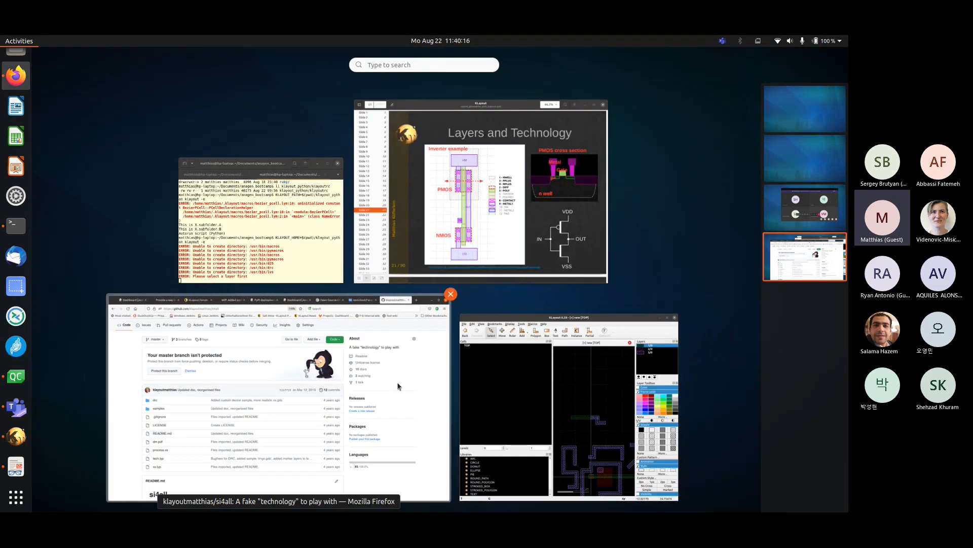
pyautogui.click(399, 387)
# Place Firefox and KLayout side by side and load the repository's raw tech.lyp into KLayout as its layer properties
pyautogui.moveTo(769, 116); pyautogui.dragTo(606, 64)
pyautogui.click(709, 101)
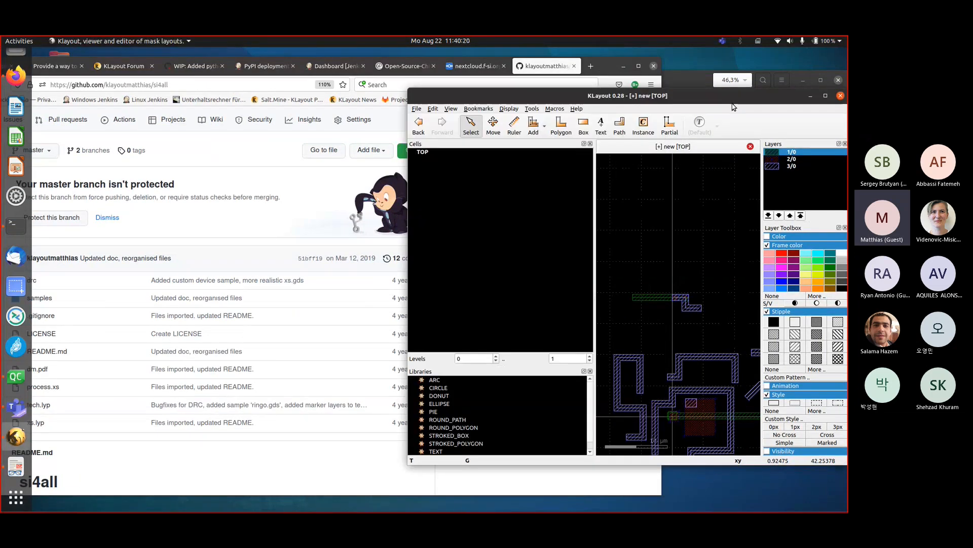
pyautogui.moveTo(649, 103); pyautogui.dragTo(694, 103)
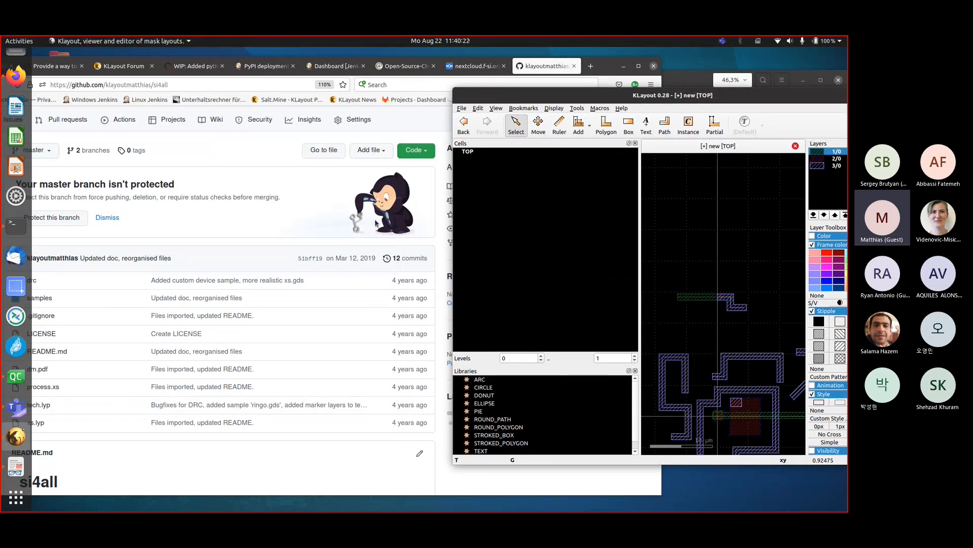
pyautogui.click(44, 406)
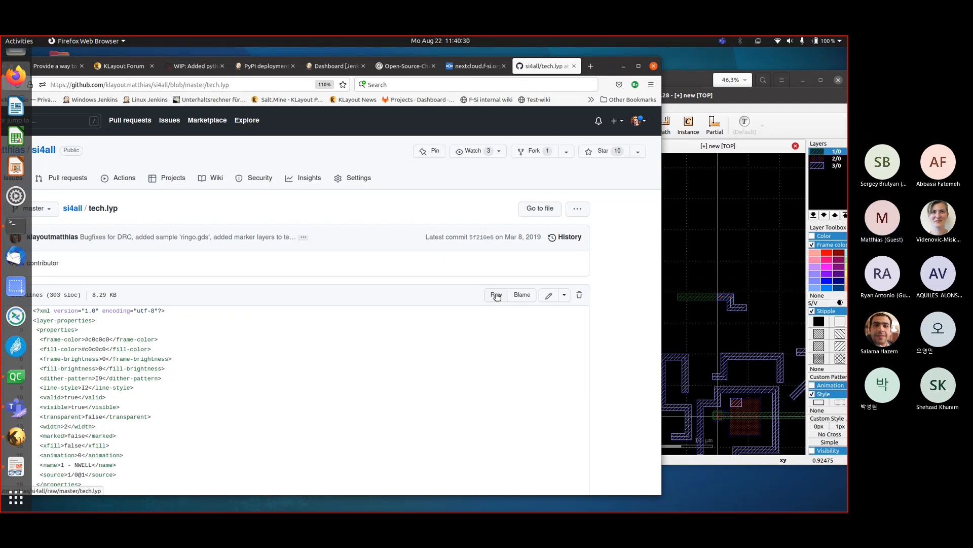
pyautogui.moveTo(497, 297); pyautogui.dragTo(748, 327)
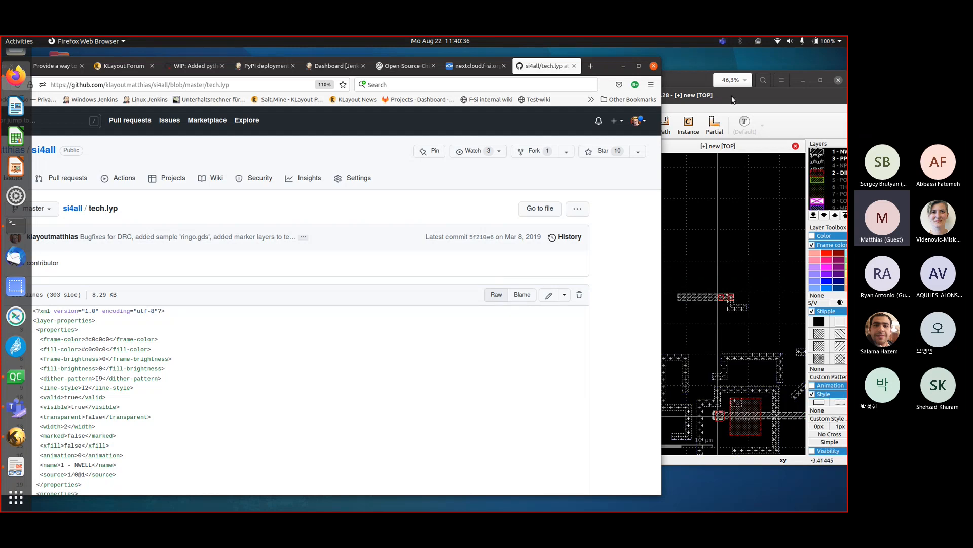
# Bring the KLayout window to the front, enlarge it and narrow its Cells pane to widen the layout canvas
pyautogui.moveTo(732, 97); pyautogui.dragTo(520, 75)
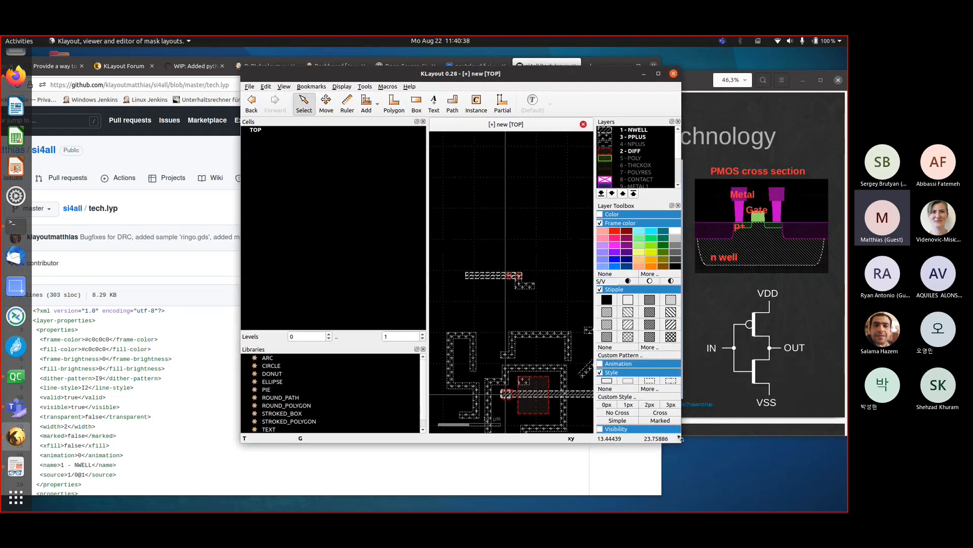
pyautogui.moveTo(681, 442); pyautogui.dragTo(842, 471)
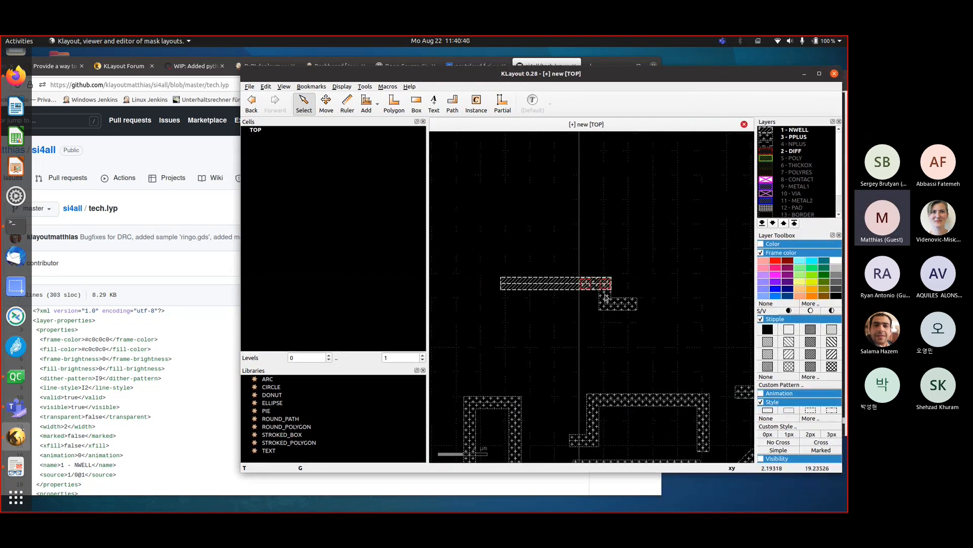
pyautogui.scroll(-3, 606, 302)
pyautogui.moveTo(528, 266); pyautogui.dragTo(706, 429, button='right')
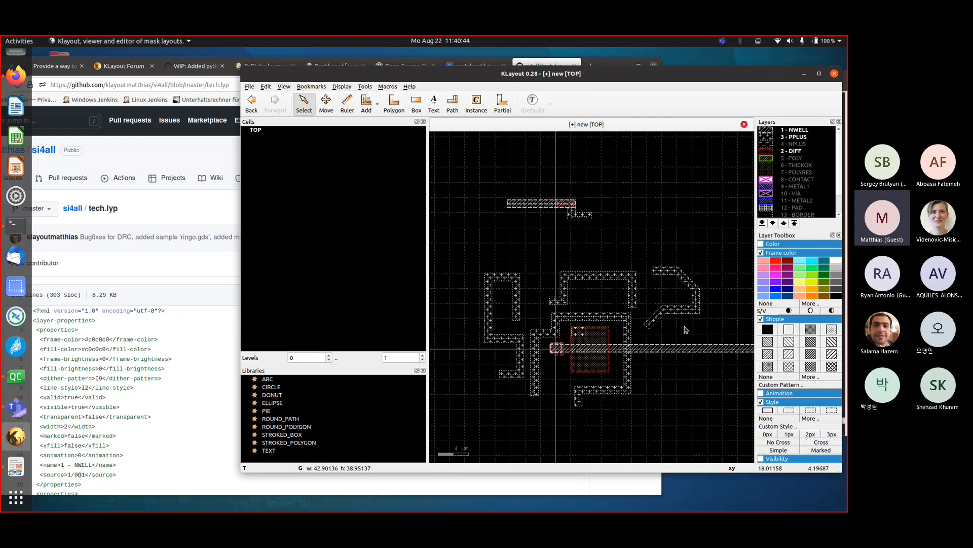
pyautogui.scroll(-4, 634, 355)
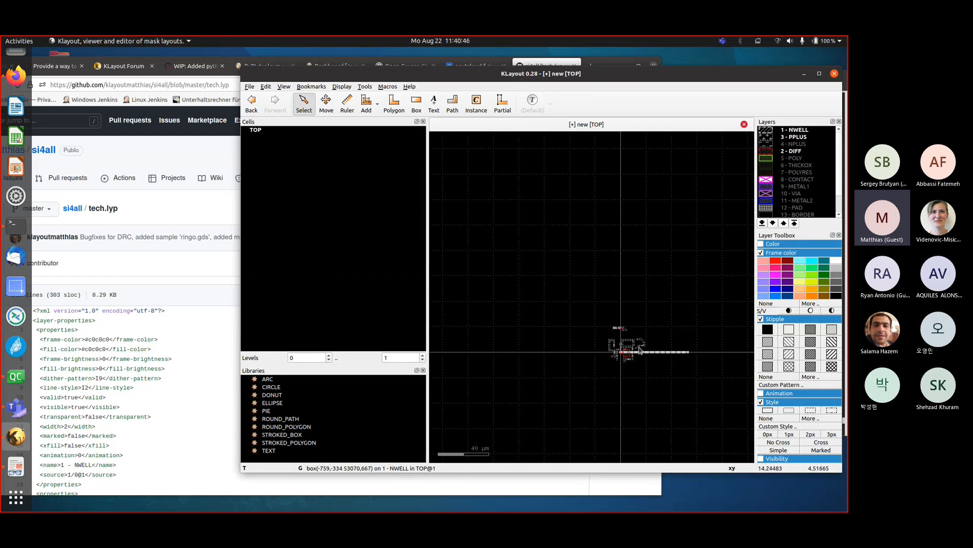
pyautogui.scroll(3, 633, 354)
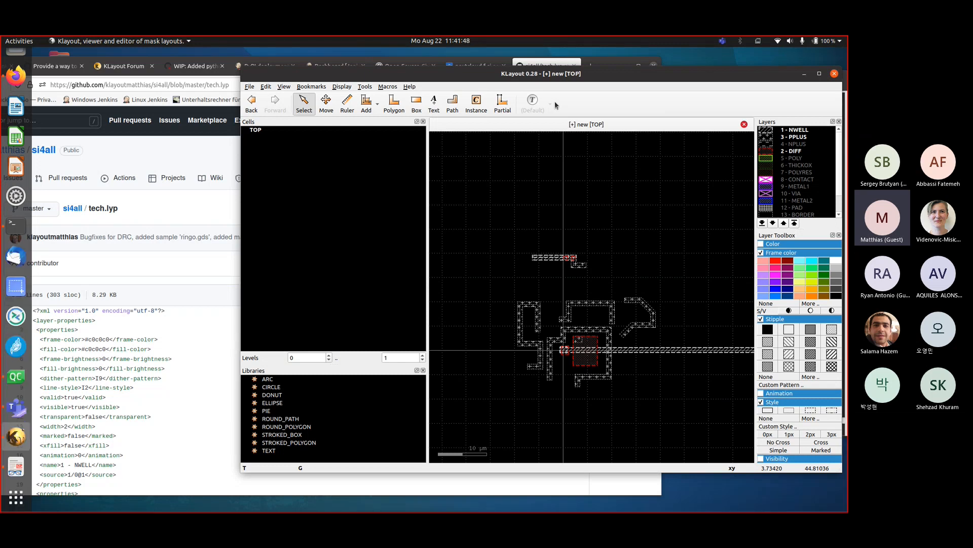
pyautogui.moveTo(631, 75); pyautogui.dragTo(530, 63)
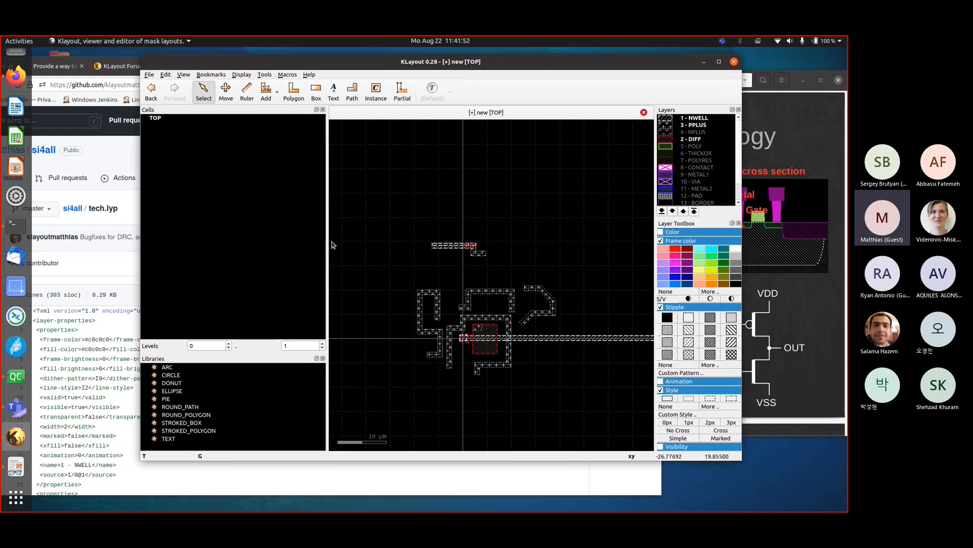
pyautogui.moveTo(328, 244); pyautogui.dragTo(227, 244)
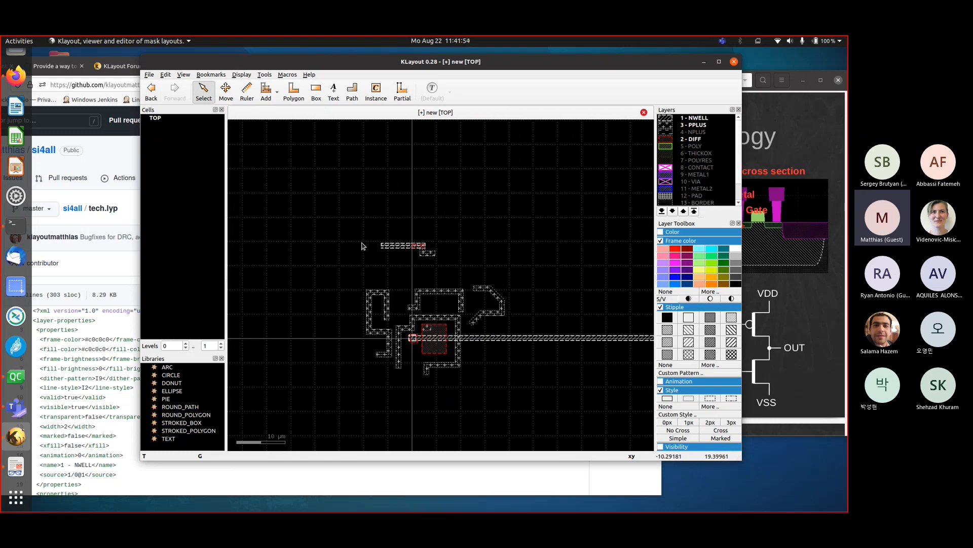
# Delete all shapes from the TOP cell, including the long 1 - NWELL box
pyautogui.moveTo(345, 228); pyautogui.dragTo(562, 406)
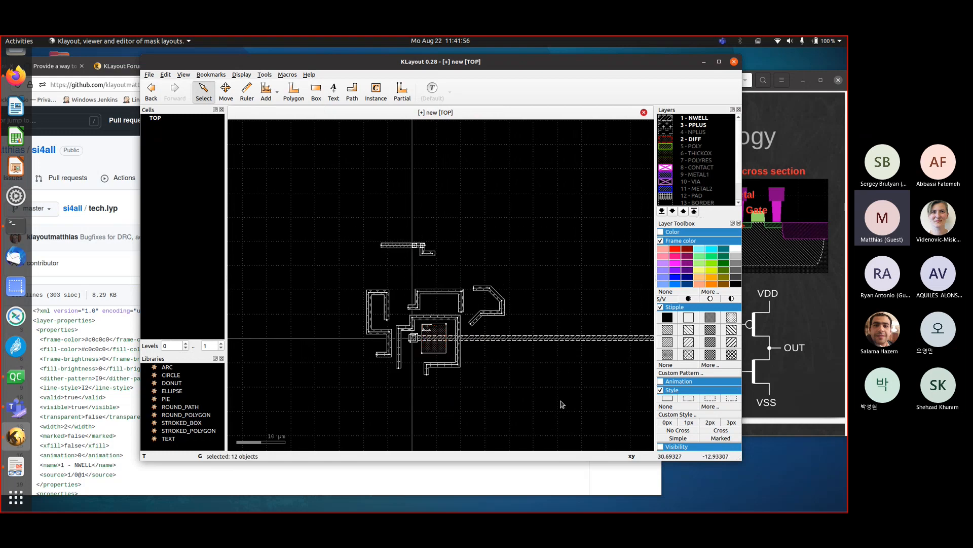
pyautogui.press('Delete')
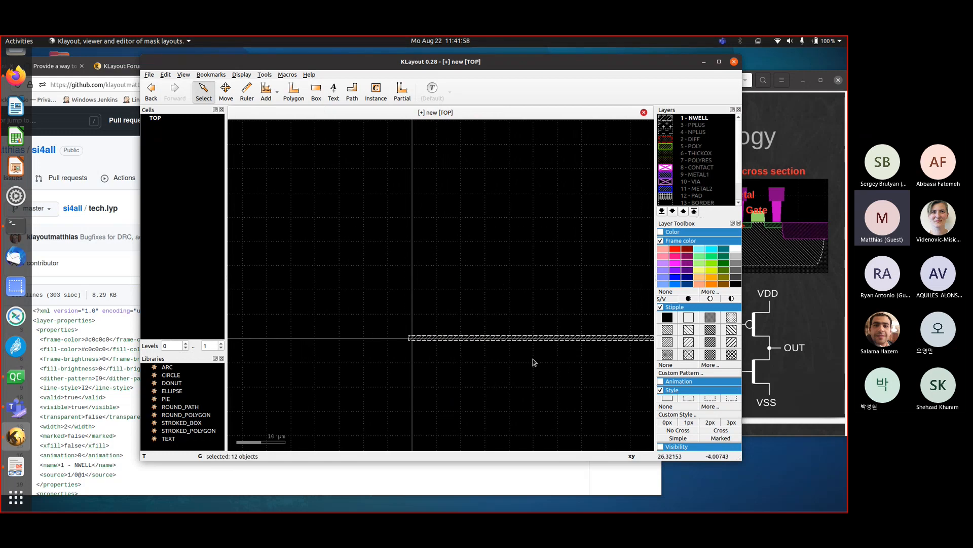
pyautogui.scroll(-2, 529, 357)
pyautogui.moveTo(461, 332); pyautogui.dragTo(626, 353)
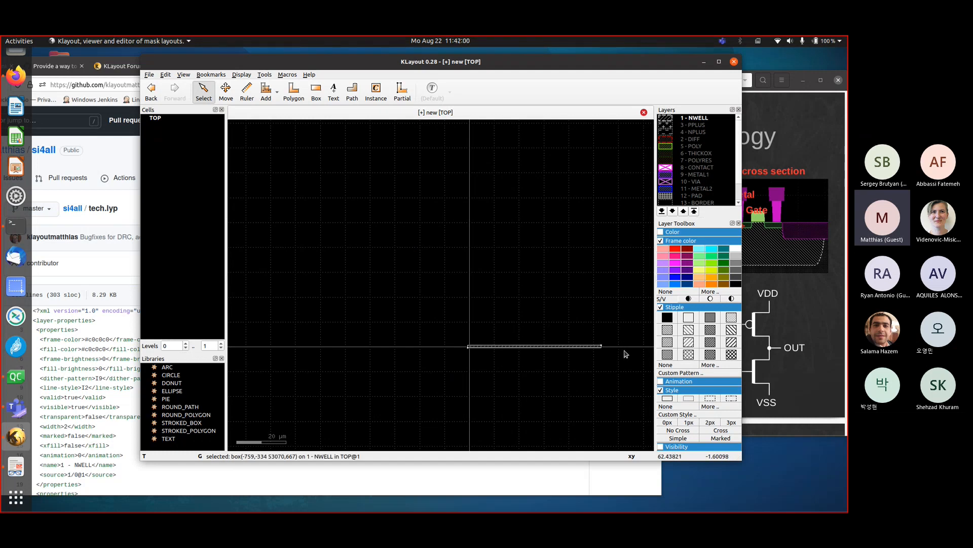
# Draw a 1 µm wide L-shaped path on layer 9 - METAL1, running about 20 µm right and 8 µm down
pyautogui.scroll(2, 614, 426)
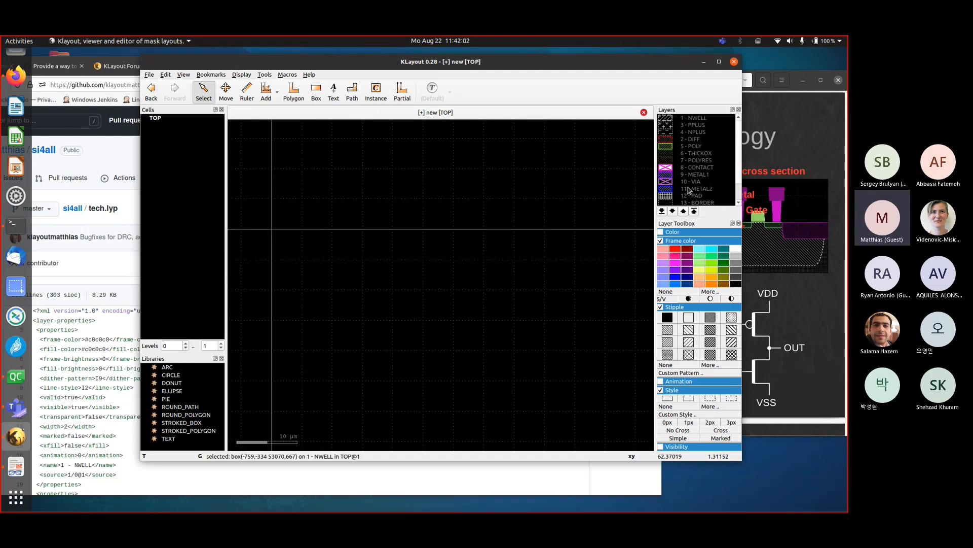
pyautogui.click(686, 175)
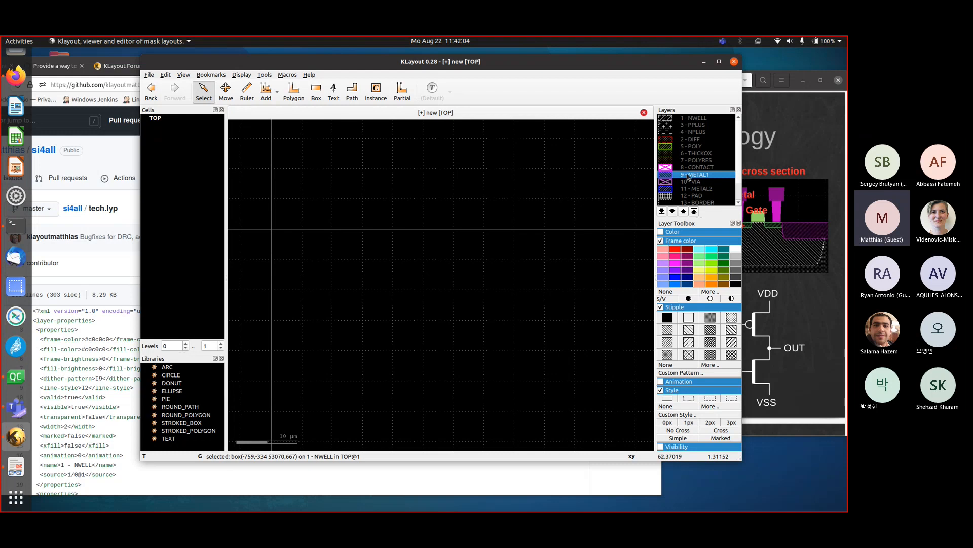
pyautogui.click(352, 91)
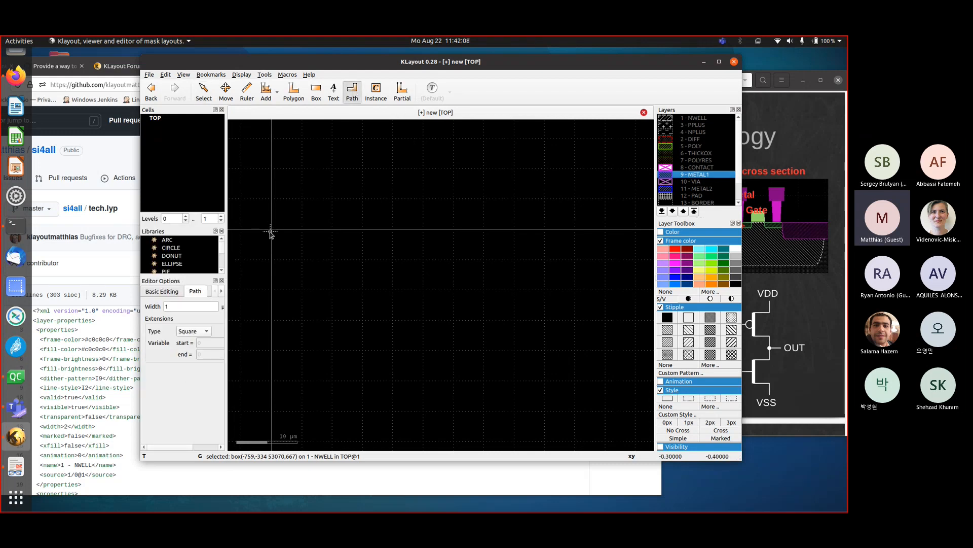
pyautogui.click(287, 217)
pyautogui.click(413, 217)
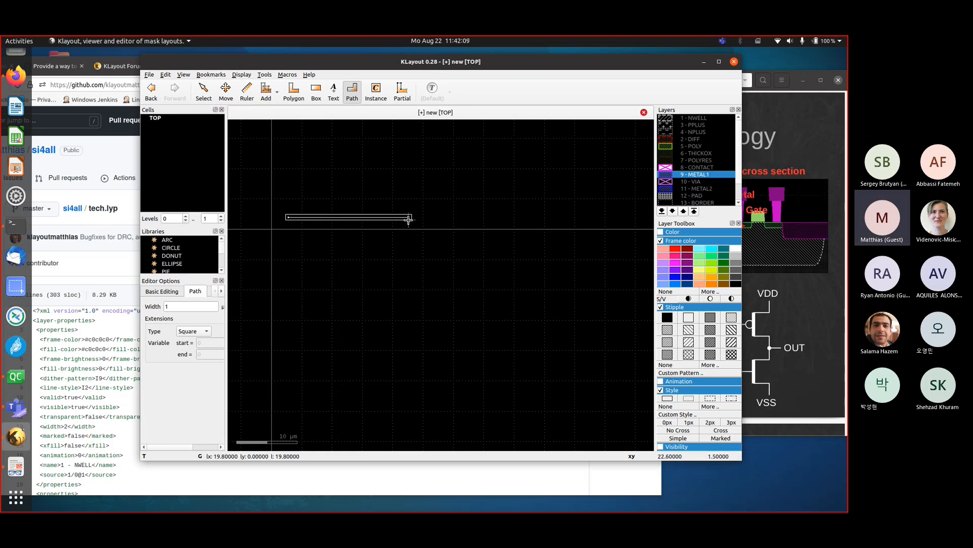
pyautogui.doubleClick(412, 266)
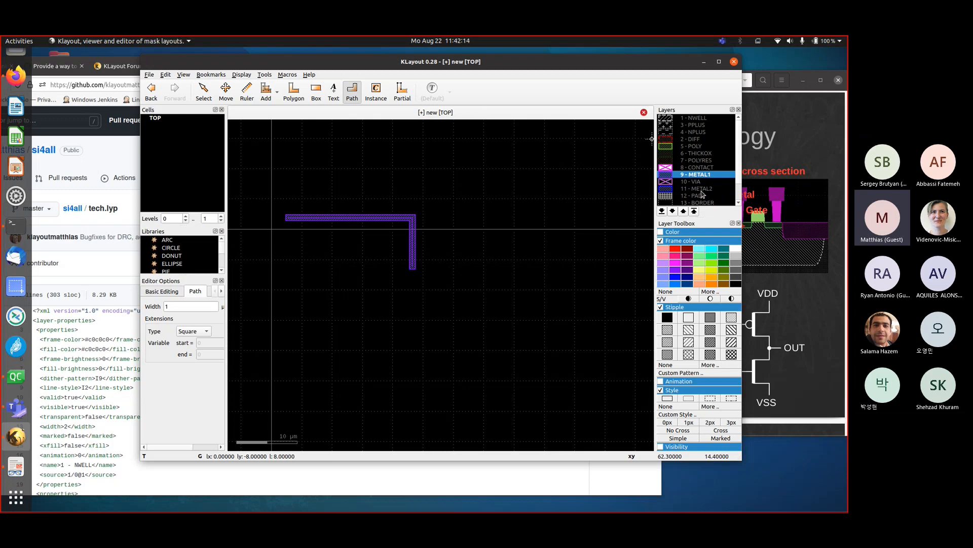
# Draw a 10 - VIA box about 0.6 by 0.7 µm at the METAL1 path's lower end and move its top edge down 0.1 µm
pyautogui.click(702, 189)
pyautogui.scroll(8, 410, 267)
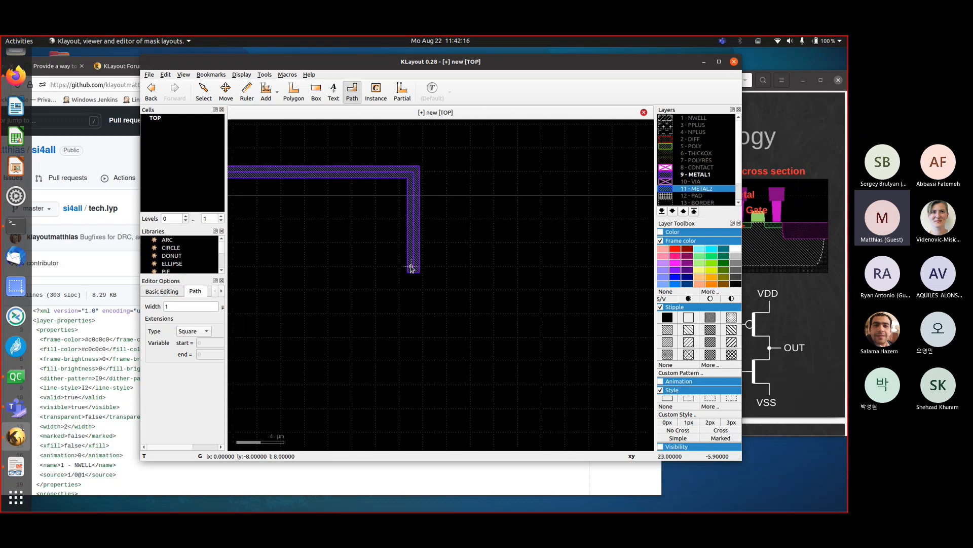
pyautogui.keyDown('shift'); pyautogui.click(691, 182); pyautogui.keyUp('shift')
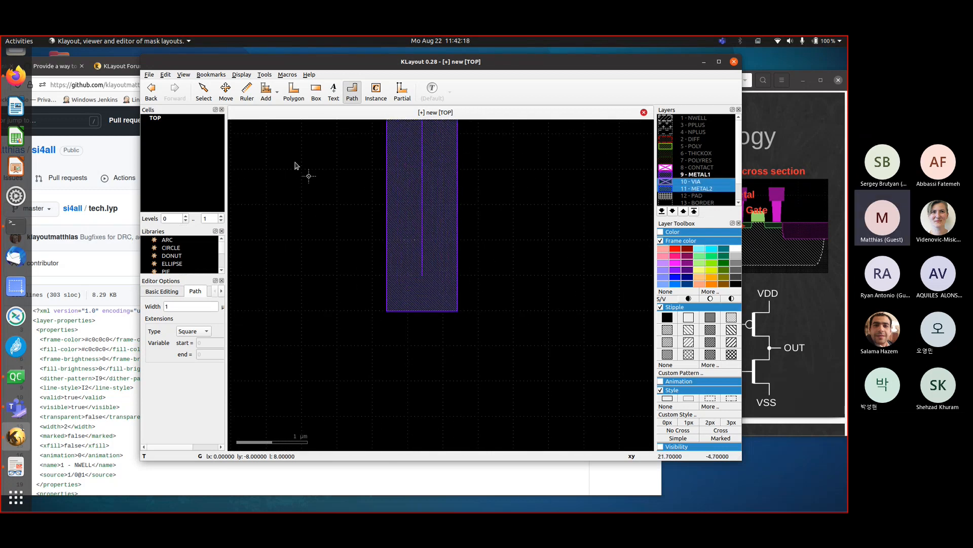
pyautogui.click(690, 182)
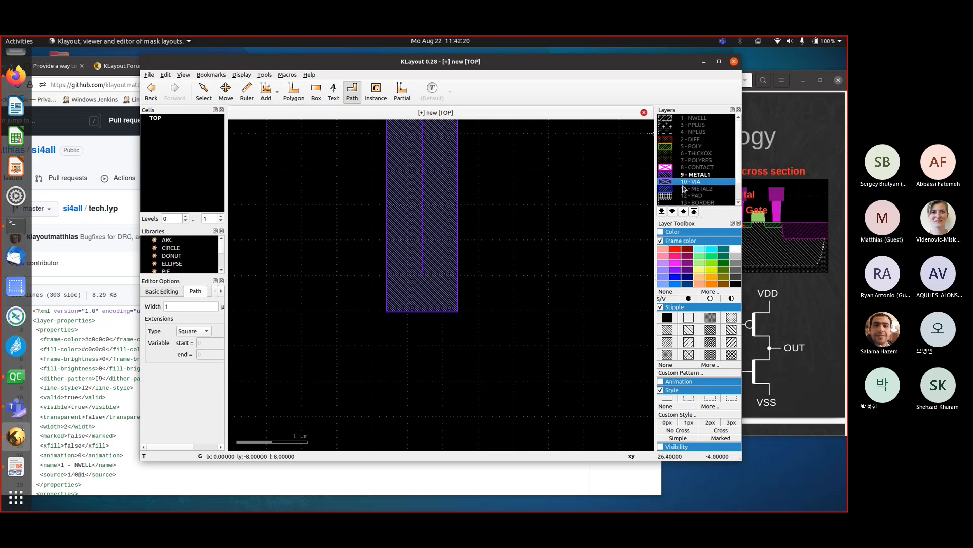
pyautogui.click(316, 92)
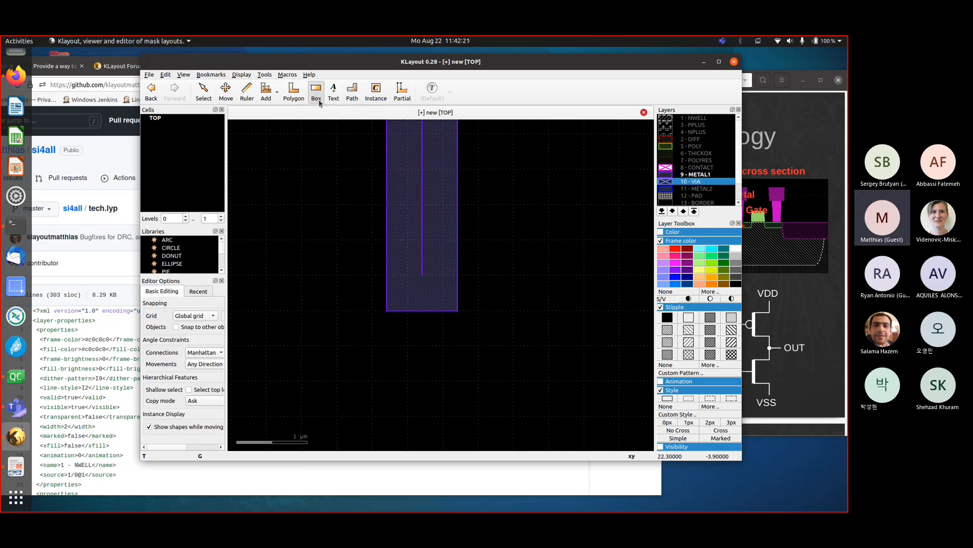
pyautogui.click(400, 247)
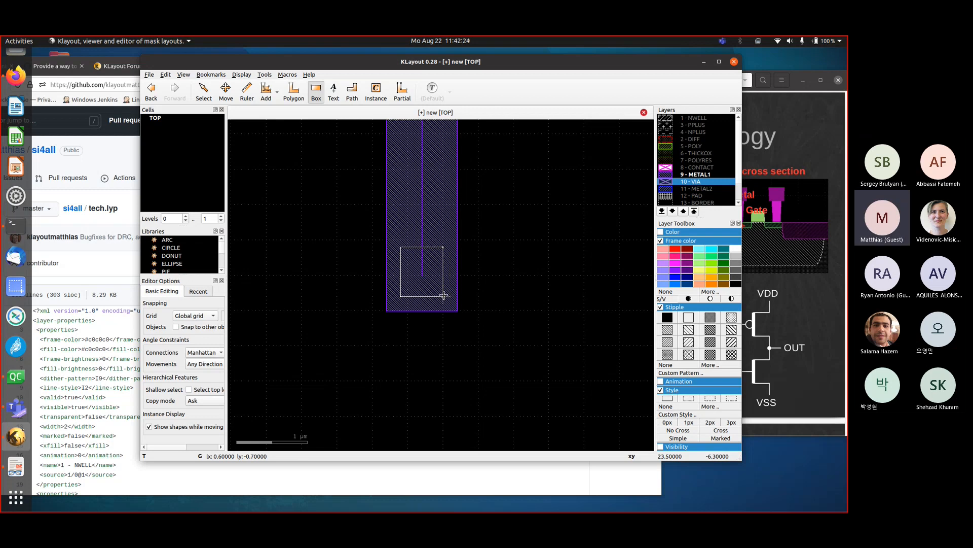
pyautogui.click(443, 295)
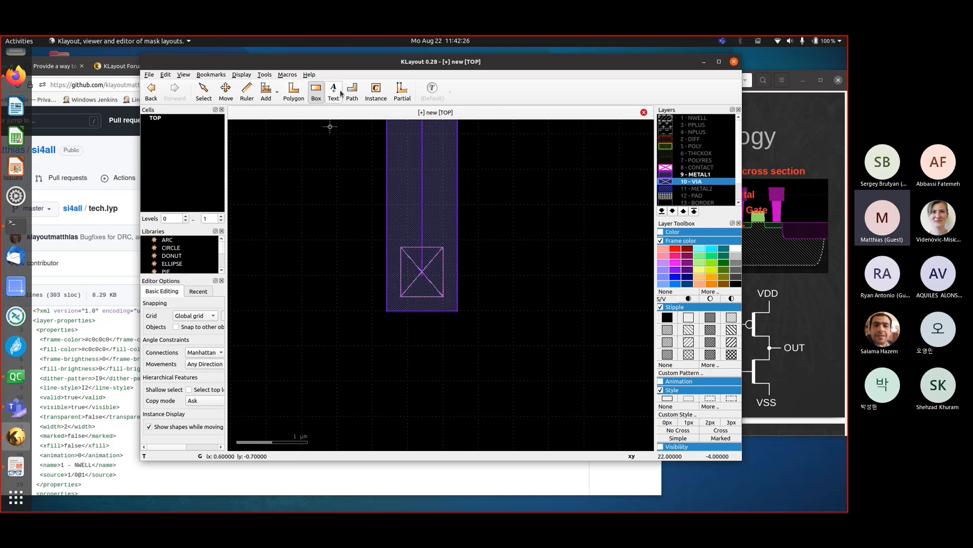
pyautogui.click(400, 91)
pyautogui.moveTo(426, 247); pyautogui.dragTo(427, 254)
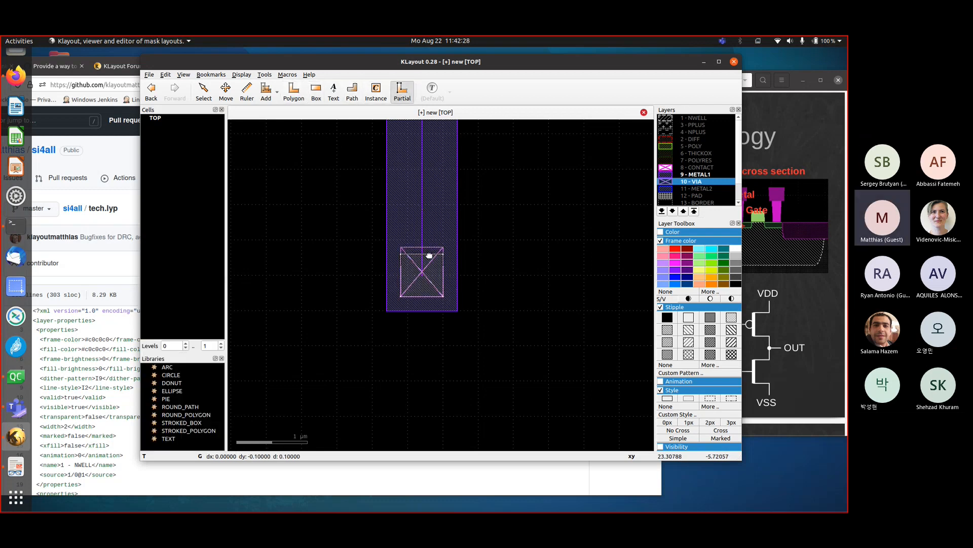
# Draw a 1 µm wide path on layer 11 - METAL2 from the via's center, running about 5 µm right and 7.4 µm up
pyautogui.click(709, 189)
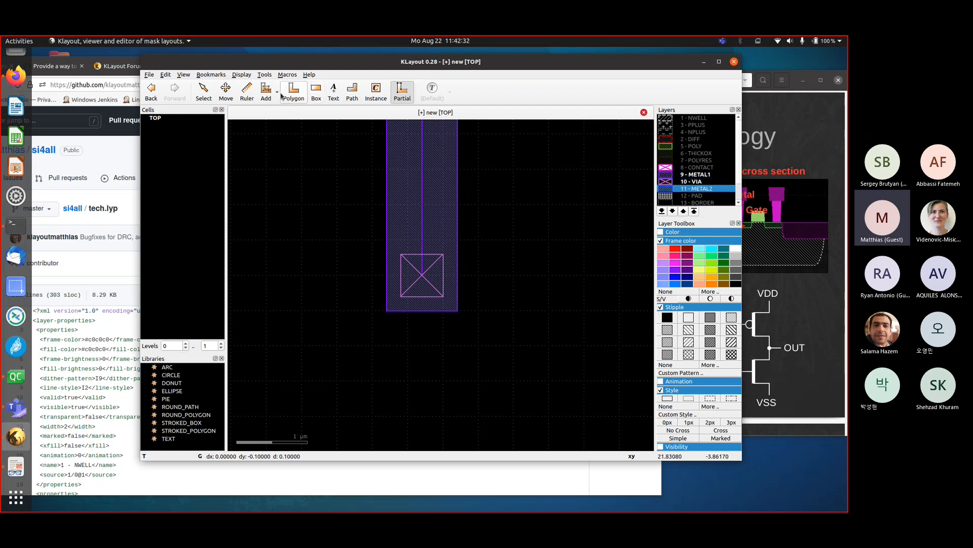
pyautogui.click(352, 92)
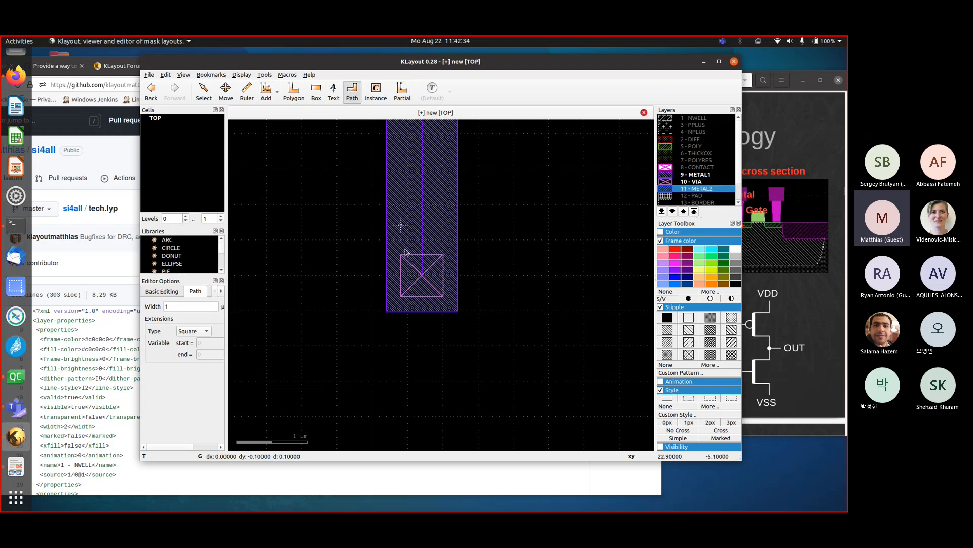
pyautogui.click(422, 275)
pyautogui.click(535, 275)
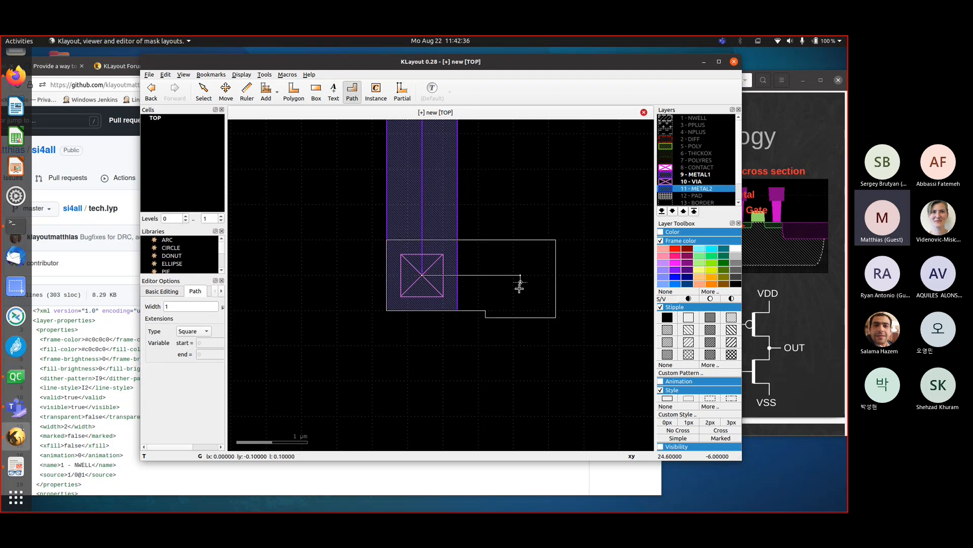
pyautogui.scroll(-5, 531, 361)
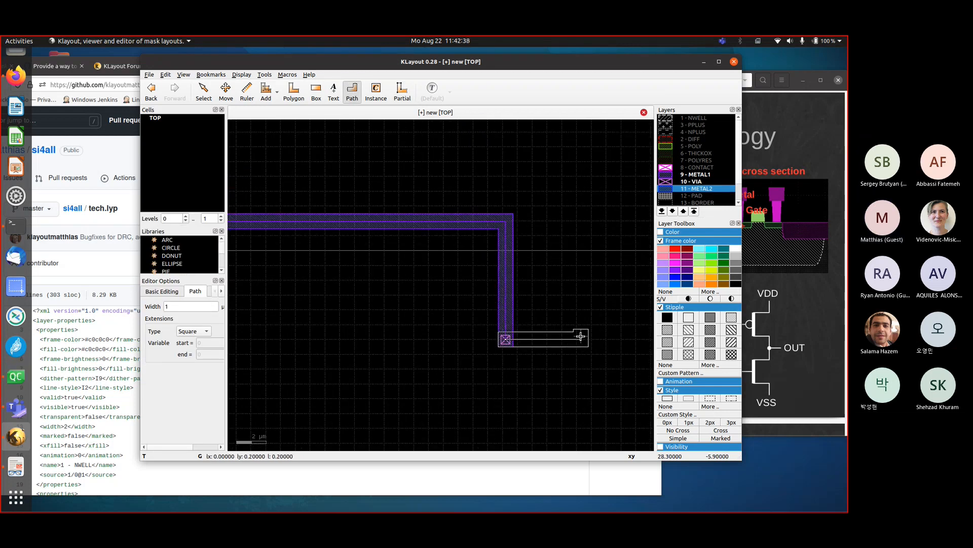
pyautogui.doubleClick(576, 228)
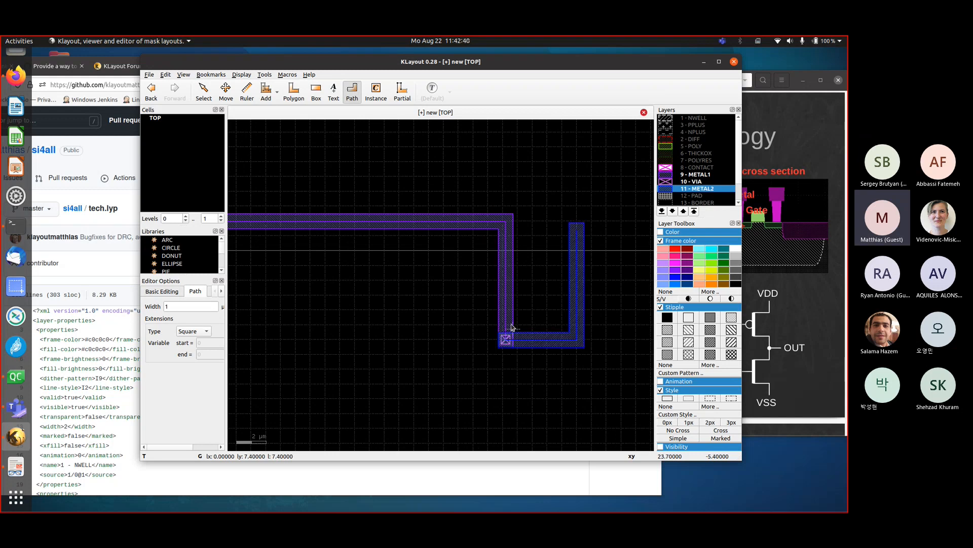
pyautogui.moveTo(492, 314); pyautogui.dragTo(601, 374, button='right')
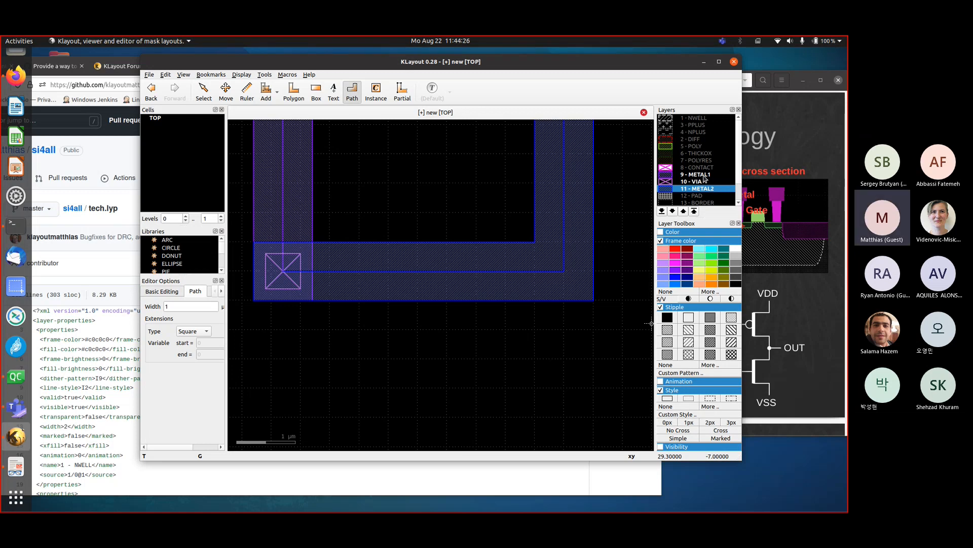
# Switch to the Document Viewer, present layout_generation_with_klayout.pdf as a slideshow and advance to the "How to use .lyp Files" slide
pyautogui.click(817, 121)
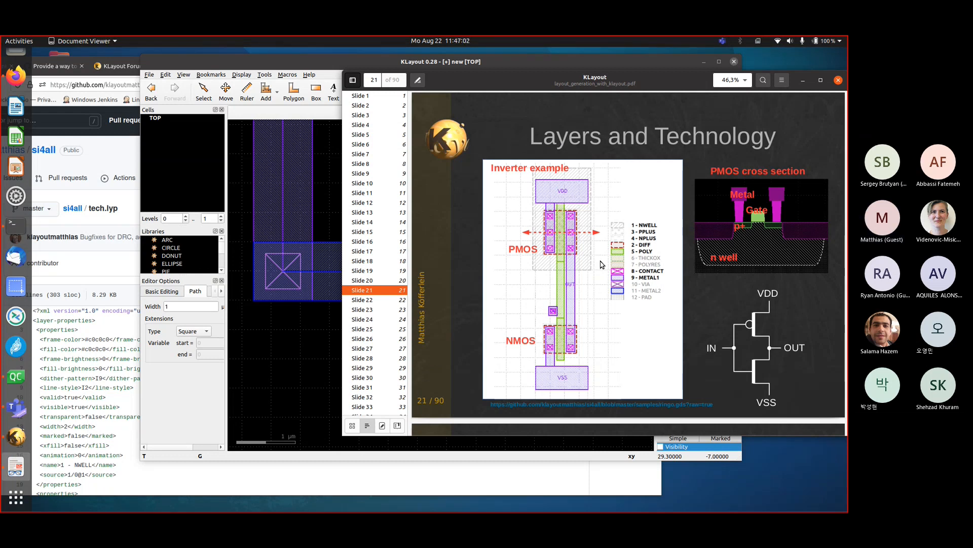
pyautogui.moveTo(281, 63); pyautogui.dragTo(290, 98)
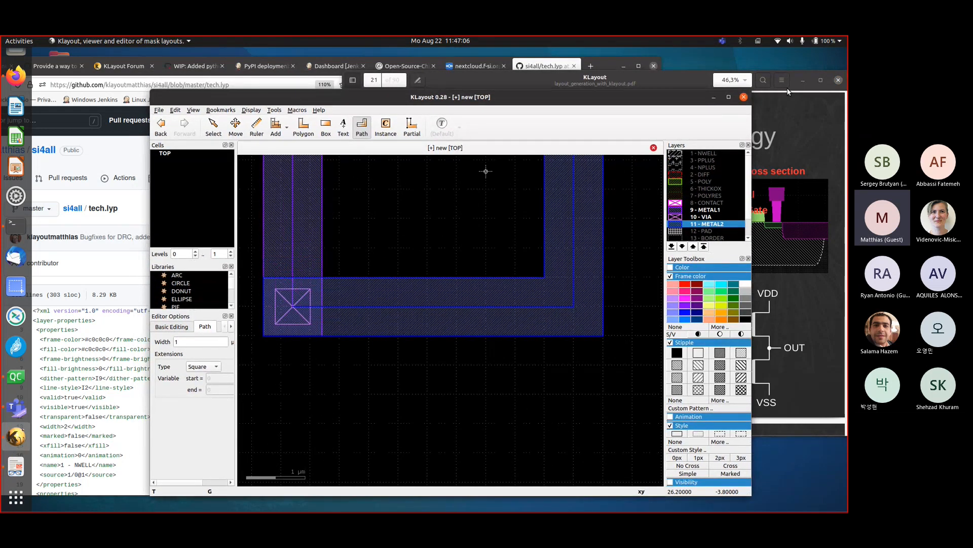
pyautogui.click(788, 310)
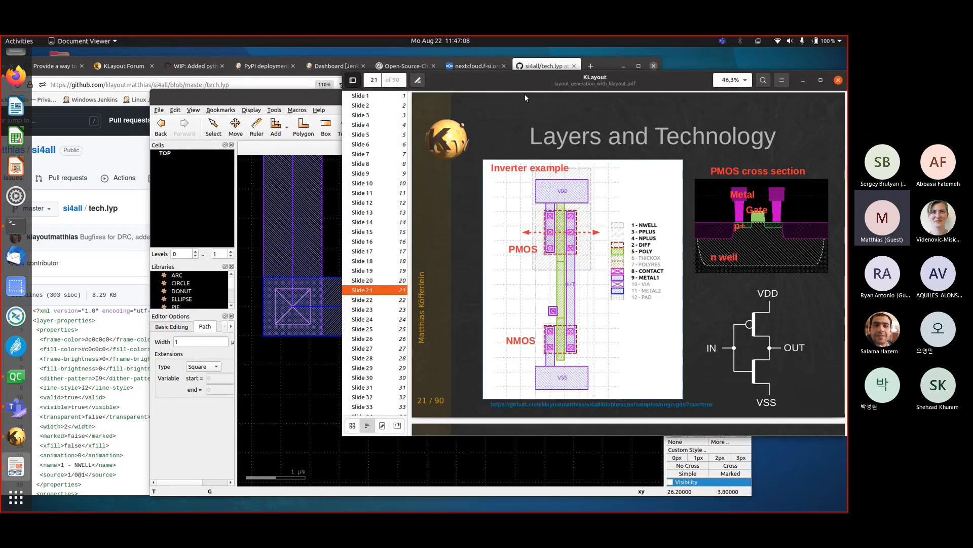
pyautogui.click(783, 80)
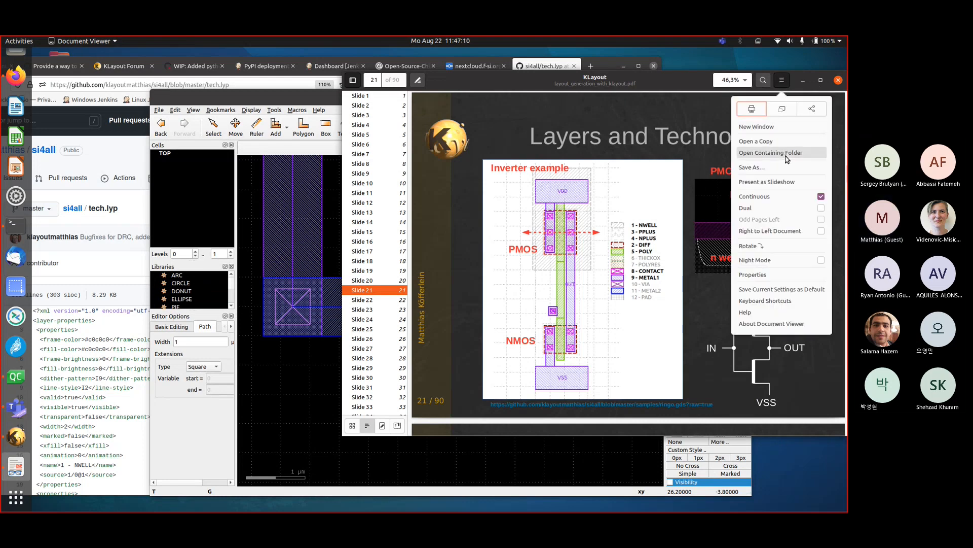
pyautogui.click(781, 184)
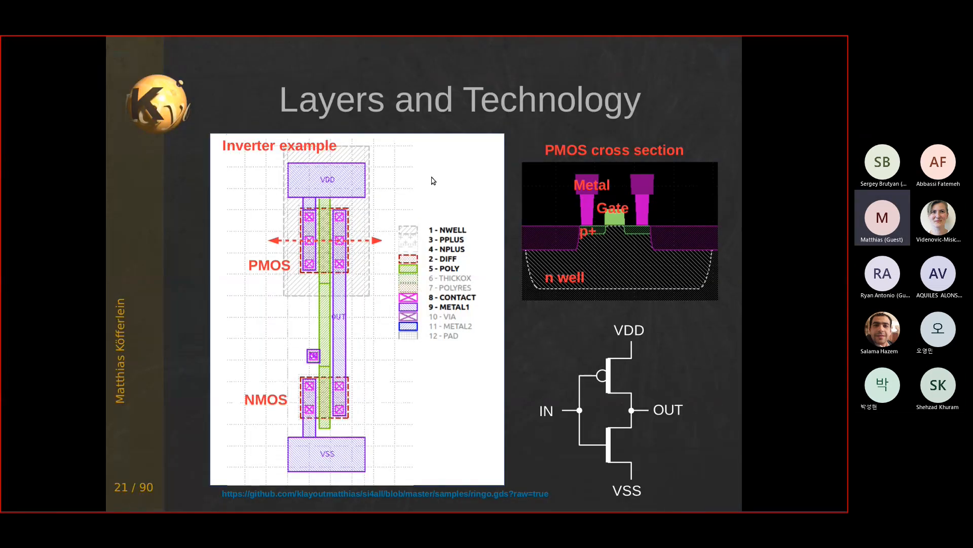
pyautogui.press('Right')
pyautogui.press('Right')
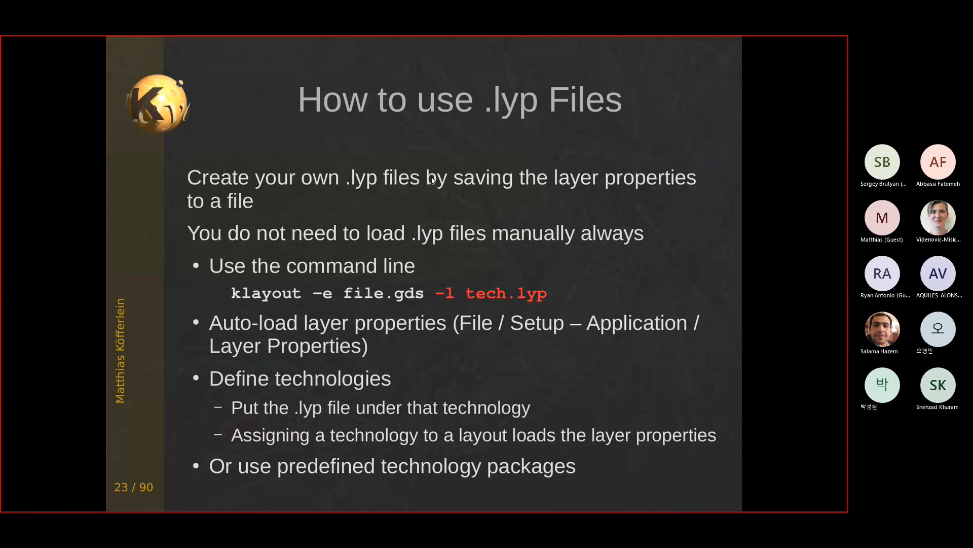
pyautogui.press('Left')
pyautogui.press('Right')
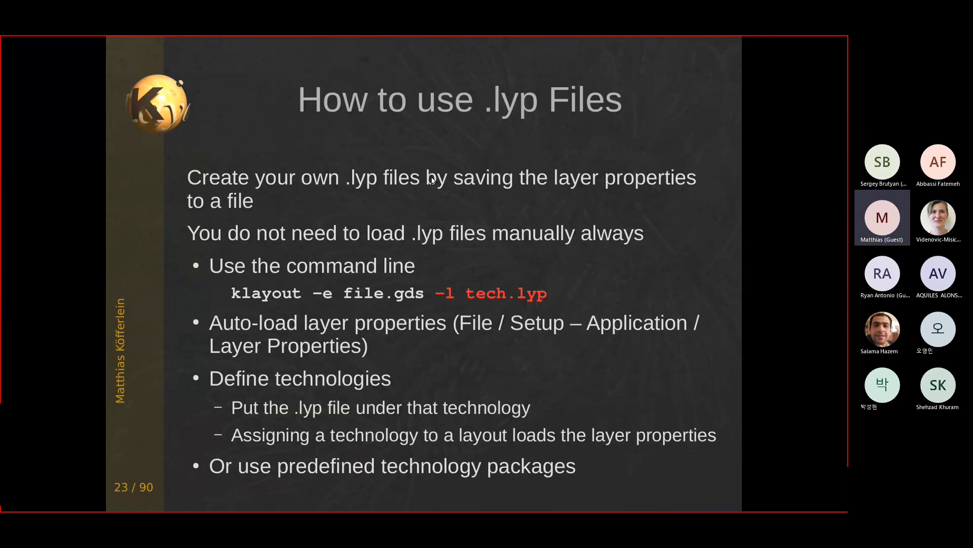
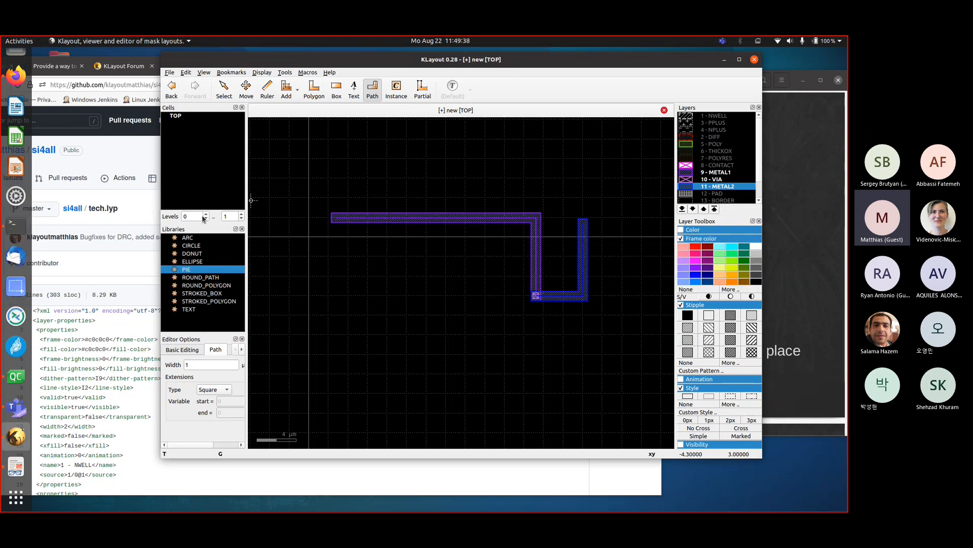
# Select the TOP cell in KLayout's cell list and review the "Cells and Instances" slide in the Document Viewer
pyautogui.click(176, 117)
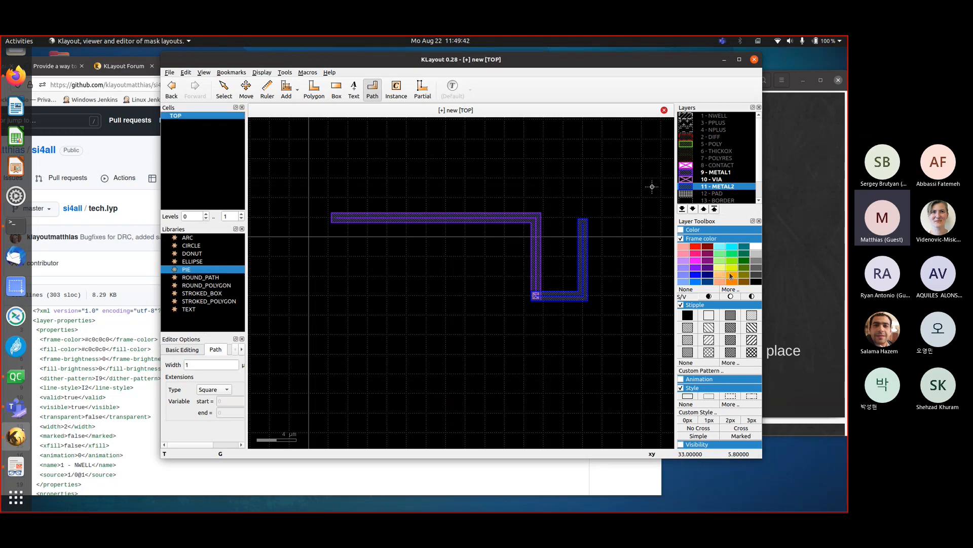
pyautogui.click(804, 260)
pyautogui.scroll(-2, 541, 232)
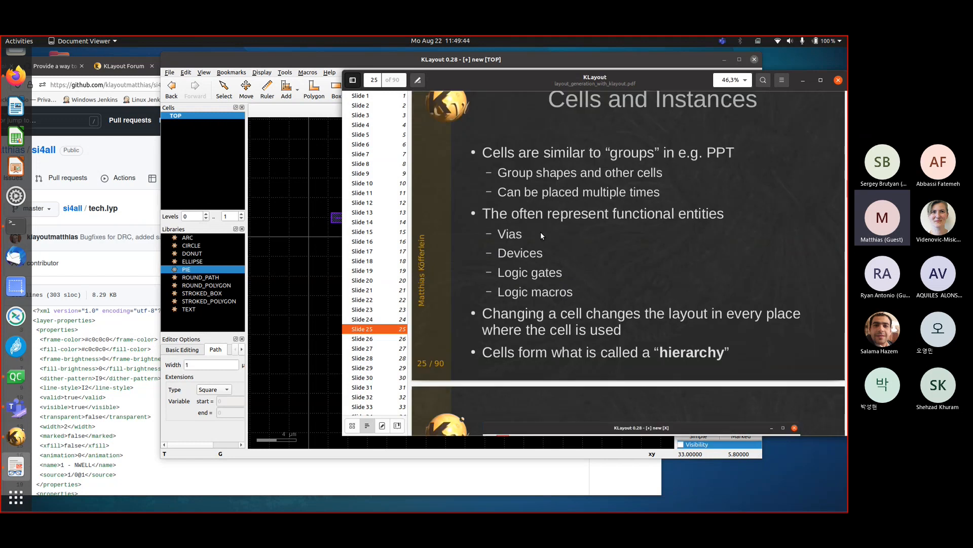
pyautogui.scroll(-3, 541, 233)
pyautogui.scroll(5, 541, 232)
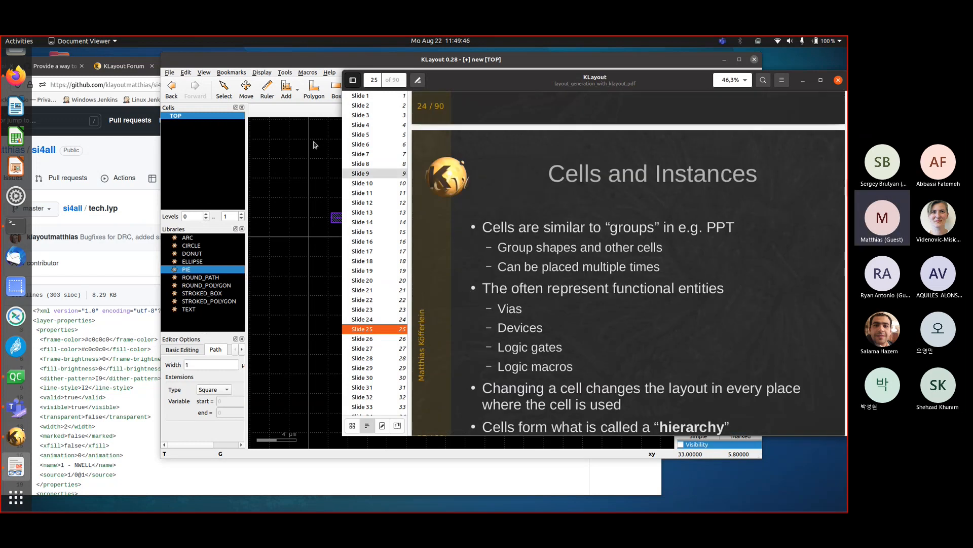
# Switch back to KLayout and create a new cell named UNIT with a window size of 2 micron
pyautogui.click(281, 62)
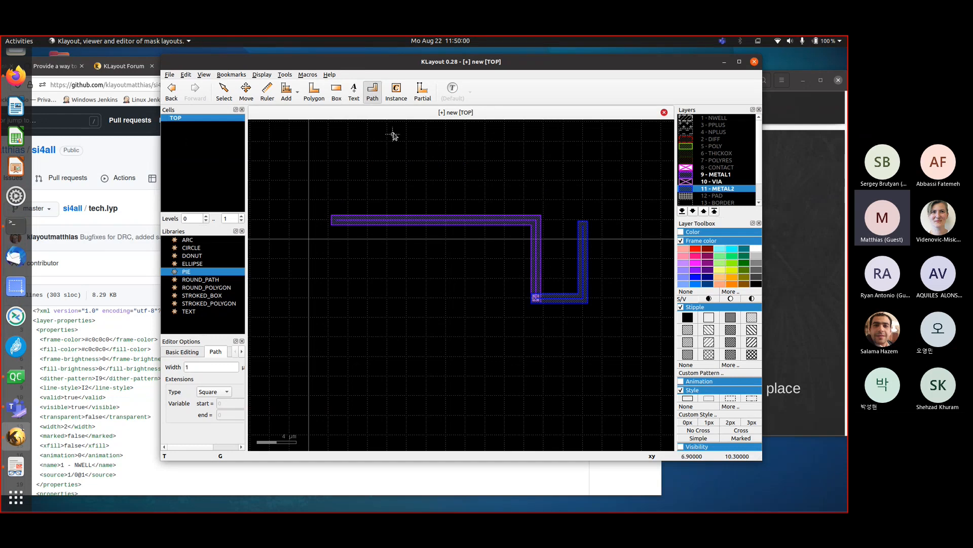
pyautogui.click(186, 74)
pyautogui.moveTo(196, 119)
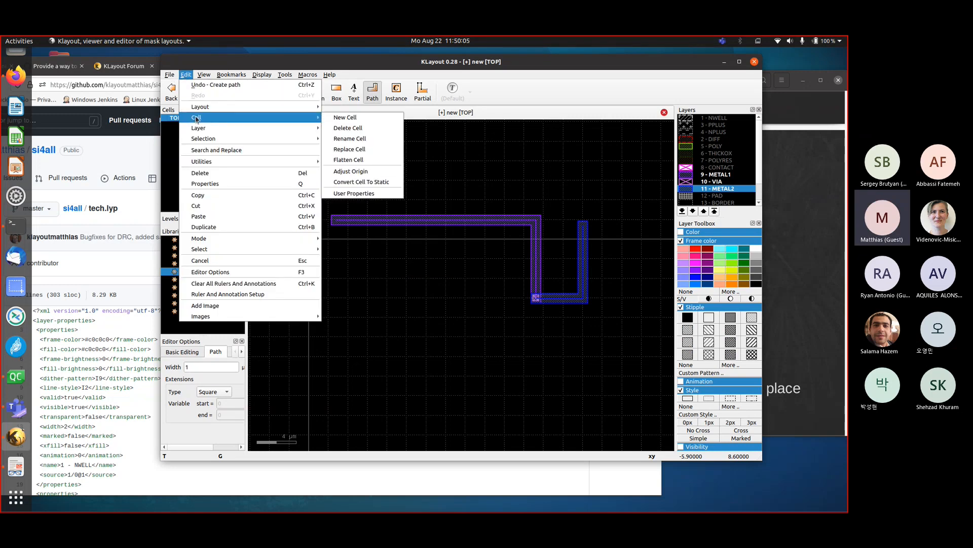
pyautogui.click(378, 122)
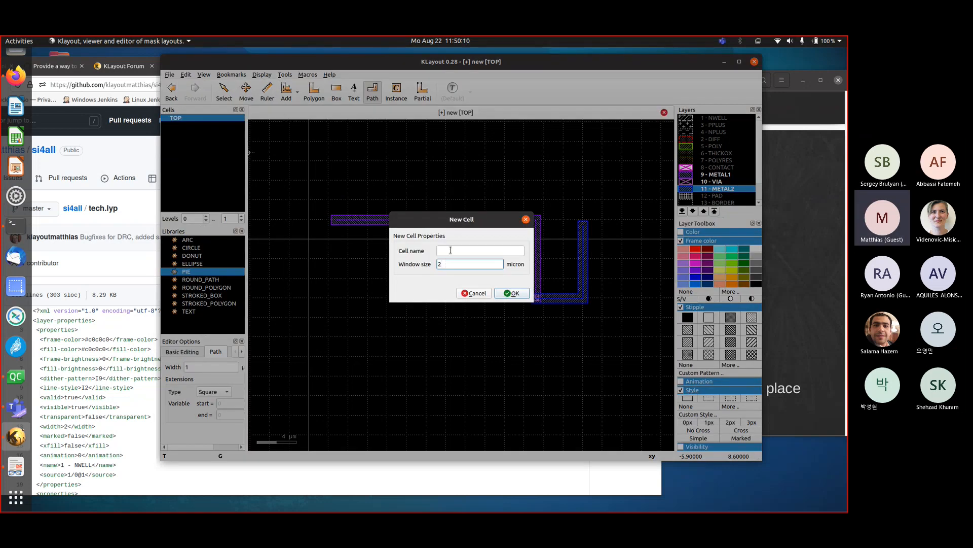
pyautogui.click(450, 250)
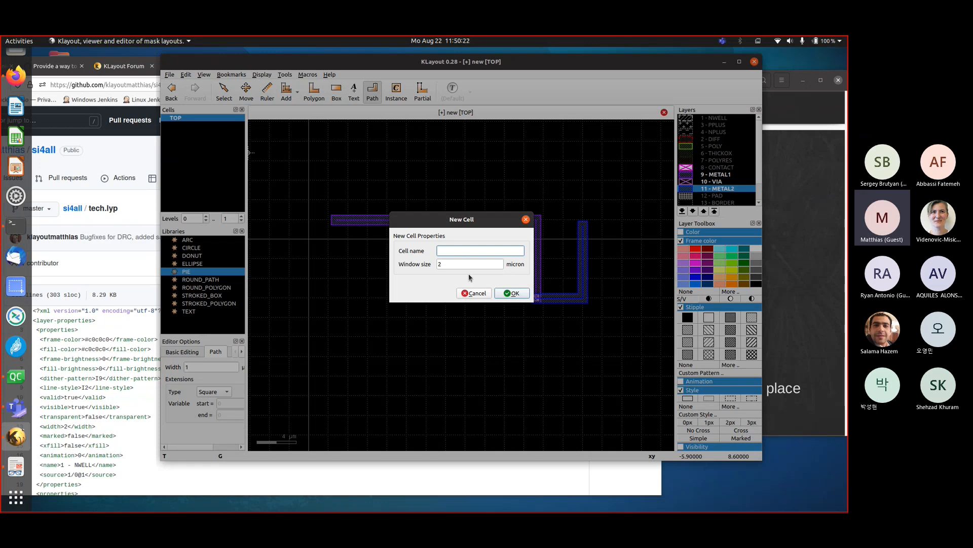
pyautogui.write('IT')
pyautogui.click(514, 297)
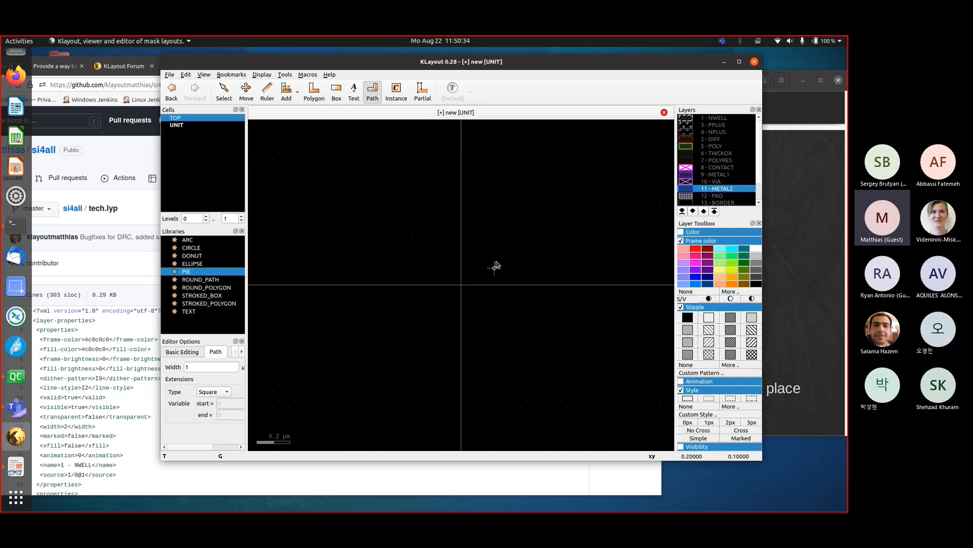
# Draw a 0.8 by 0.8 µm box on layer 9 - METAL1 centered on the origin of the UNIT cell
pyautogui.click(720, 175)
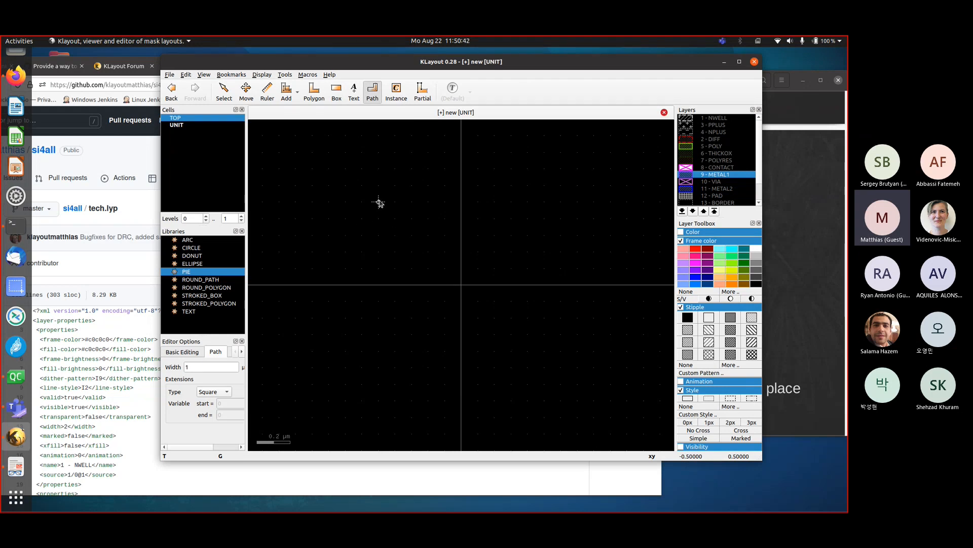
pyautogui.click(336, 91)
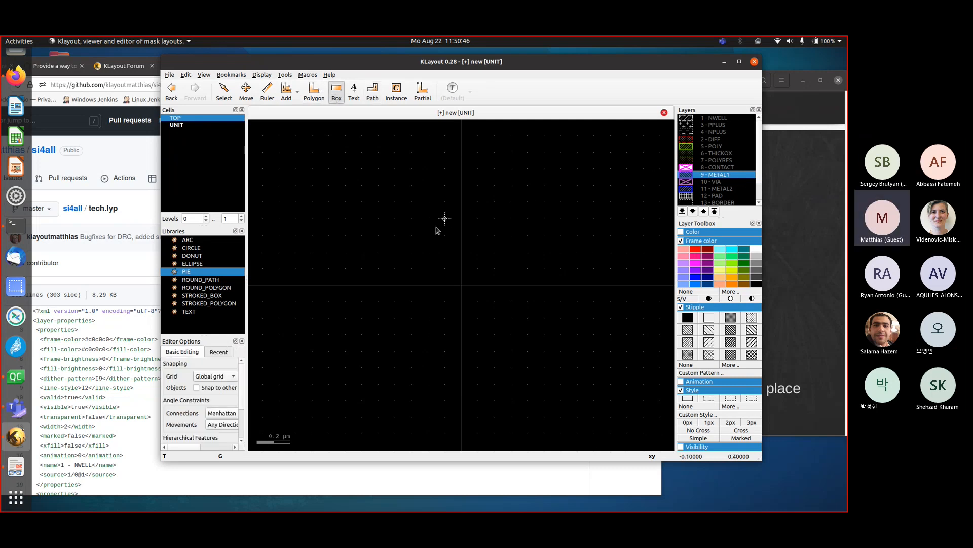
pyautogui.click(395, 218)
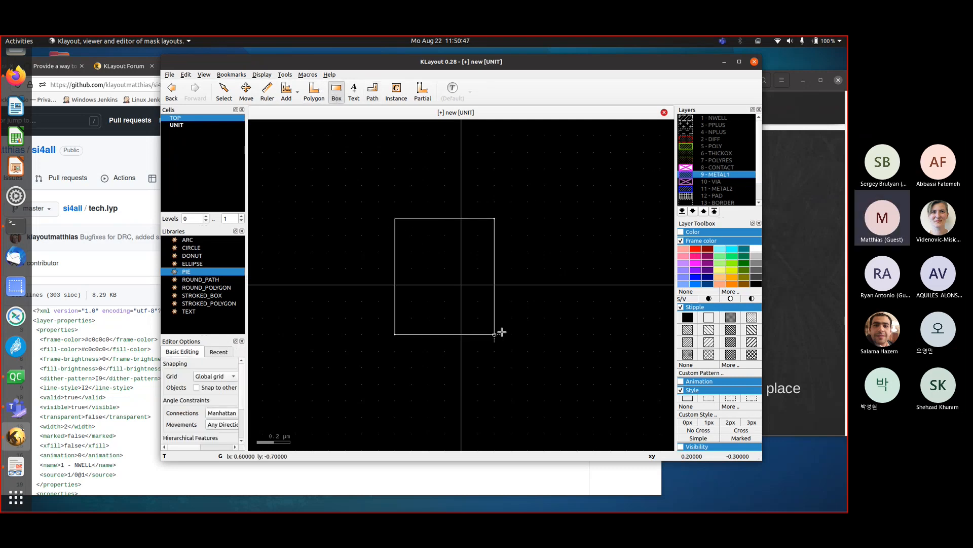
pyautogui.click(529, 351)
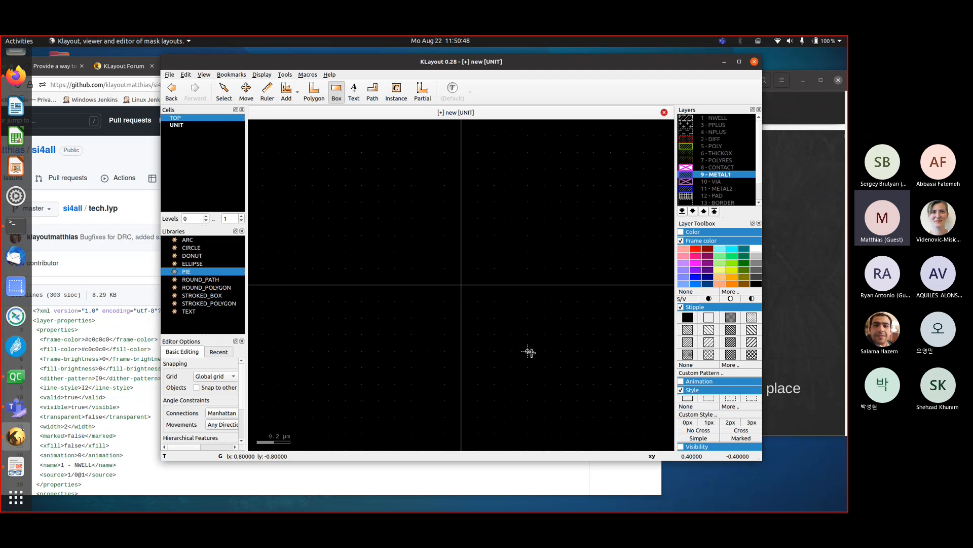
# Draw a 0.6 by 0.6 µm box on layer 10 - VIA centered on the origin of the UNIT cell
pyautogui.click(720, 182)
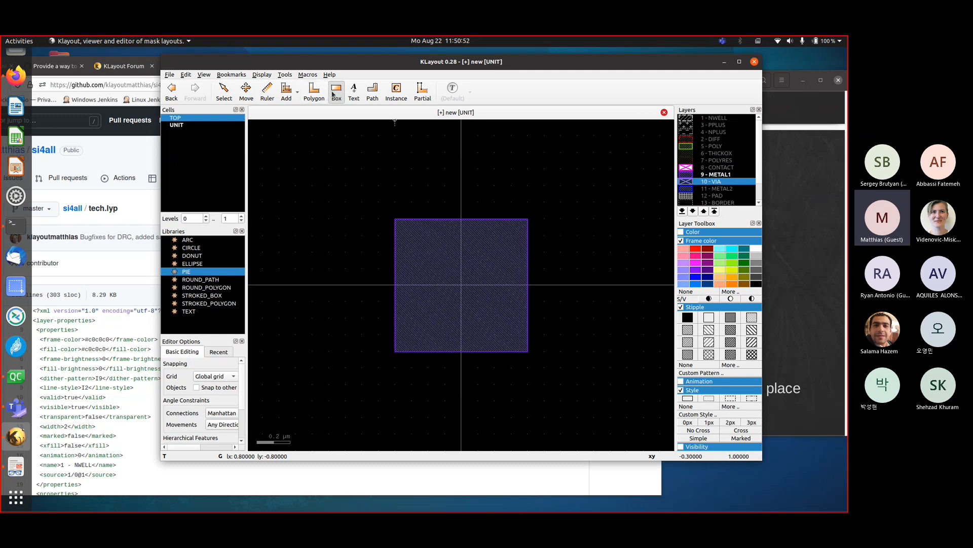
pyautogui.click(412, 235)
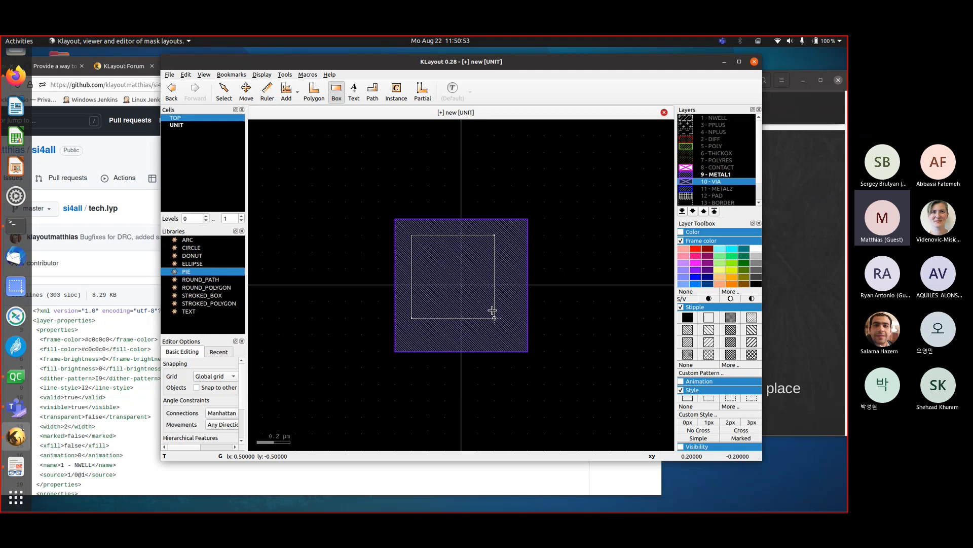
pyautogui.click(511, 334)
# Draw a 1.0 by 1.0 µm box on layer 11 - METAL2 centered on the origin around the METAL1 box
pyautogui.click(718, 189)
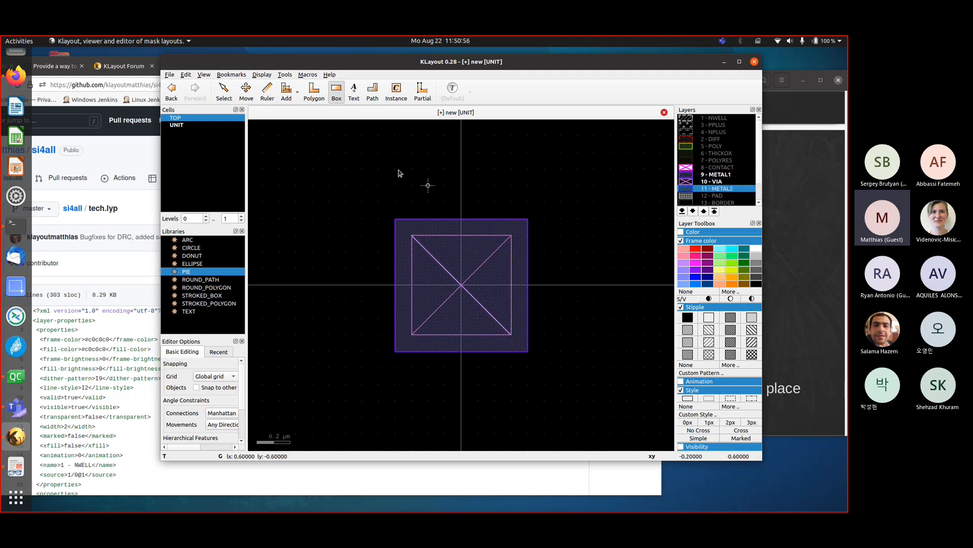
pyautogui.click(379, 202)
pyautogui.click(544, 367)
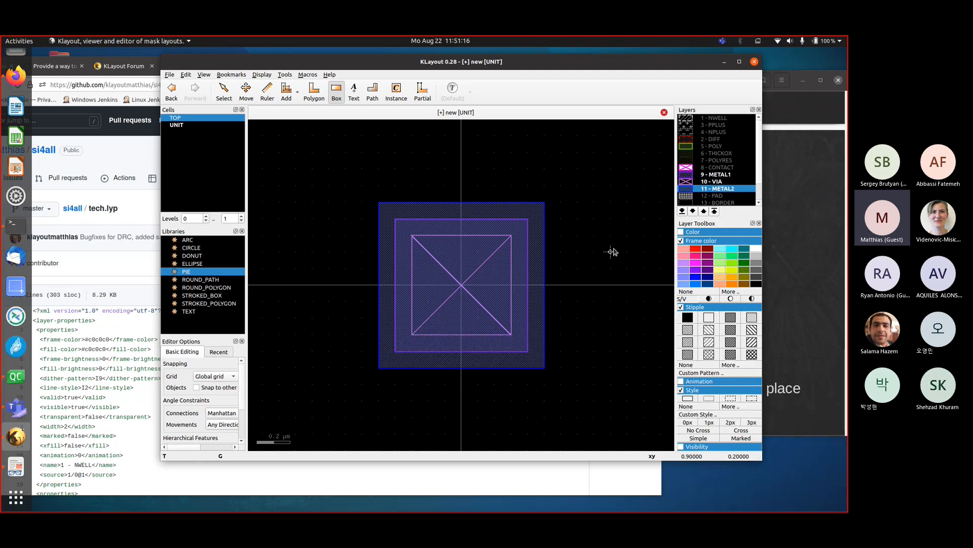
# Review the grid spacings available for the layout view
pyautogui.click(204, 75)
pyautogui.moveTo(215, 97)
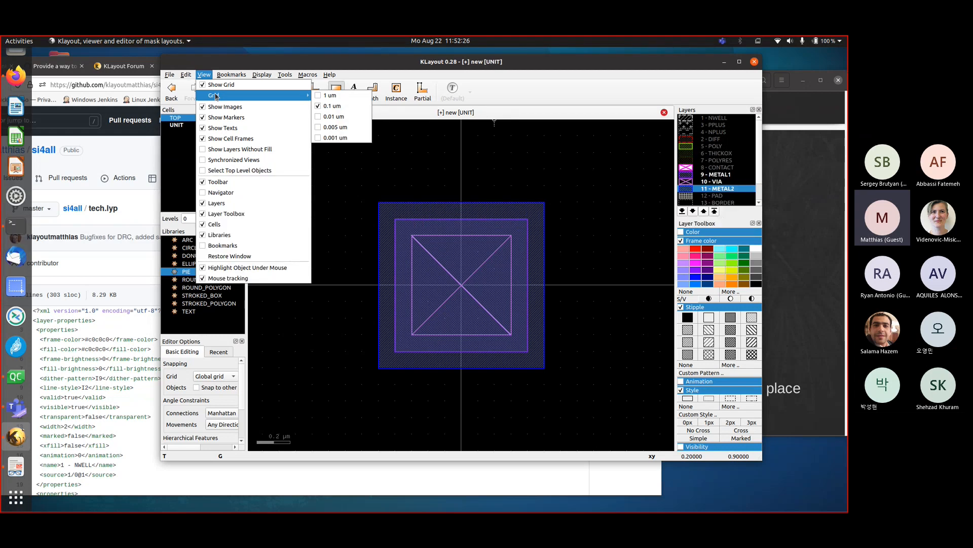
pyautogui.click(493, 58)
# Rename the UNIT cell to VIA
pyautogui.click(182, 127)
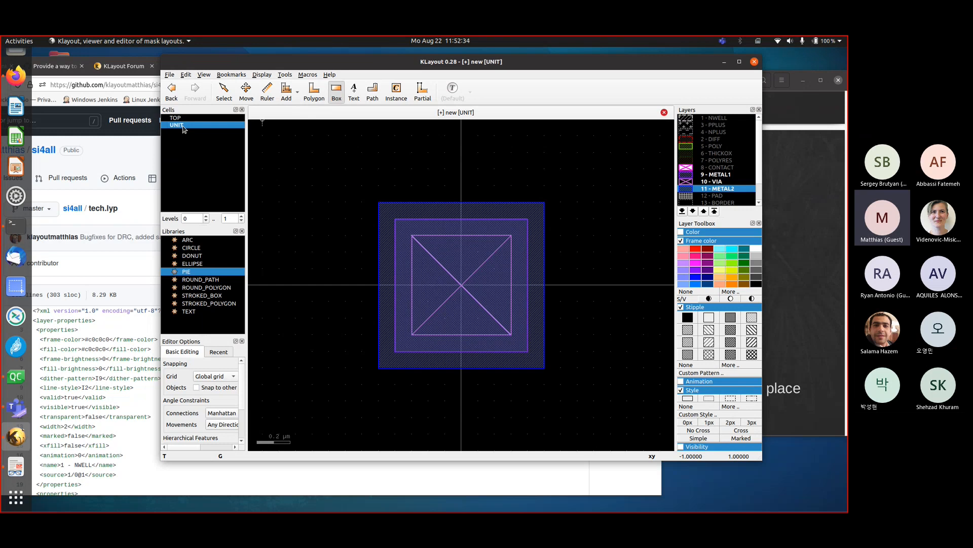
pyautogui.rightClick(182, 127)
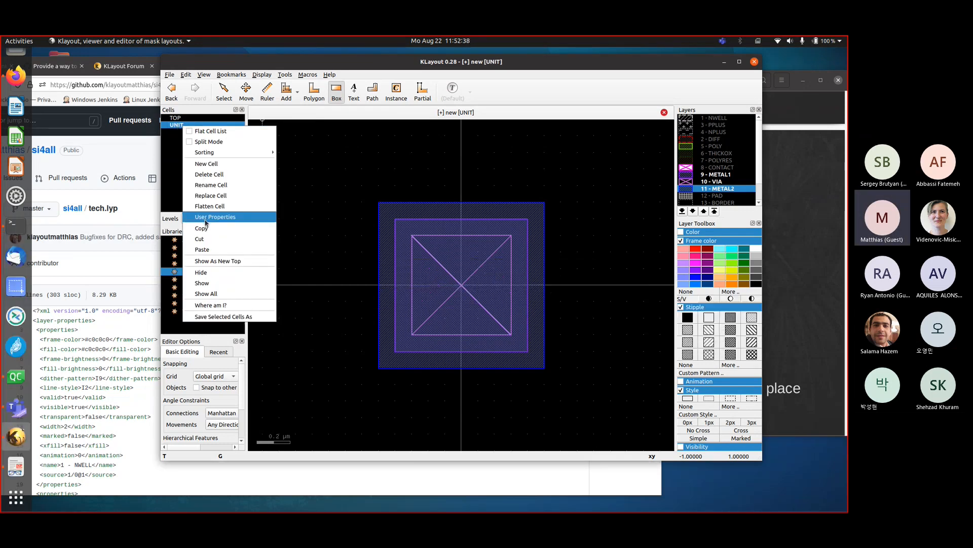
pyautogui.click(211, 186)
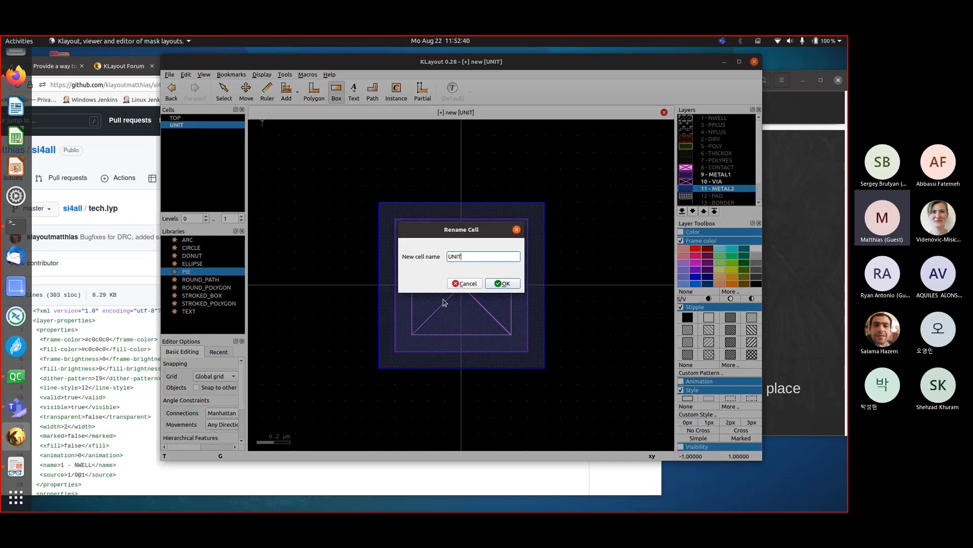
pyautogui.moveTo(470, 254); pyautogui.dragTo(446, 257)
pyautogui.write('VIA')
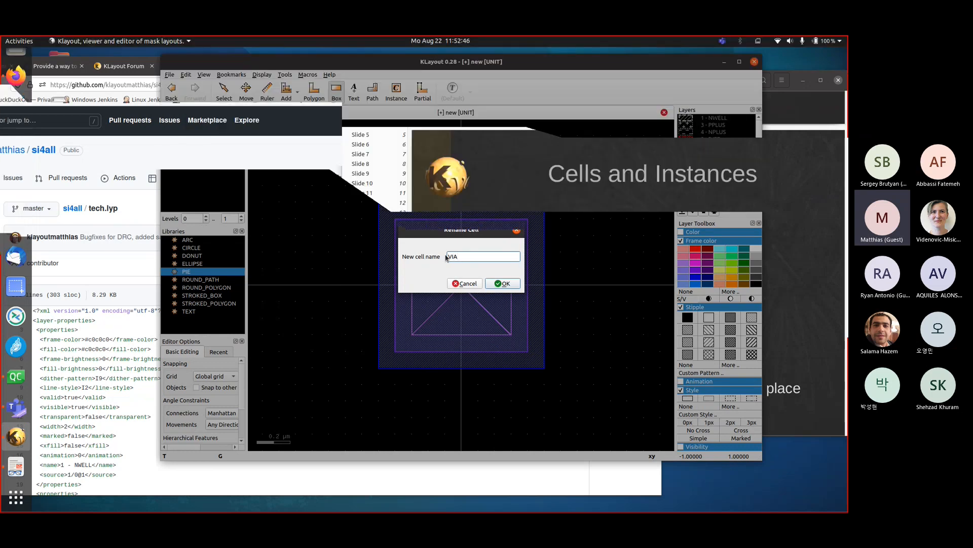
pyautogui.press('Return')
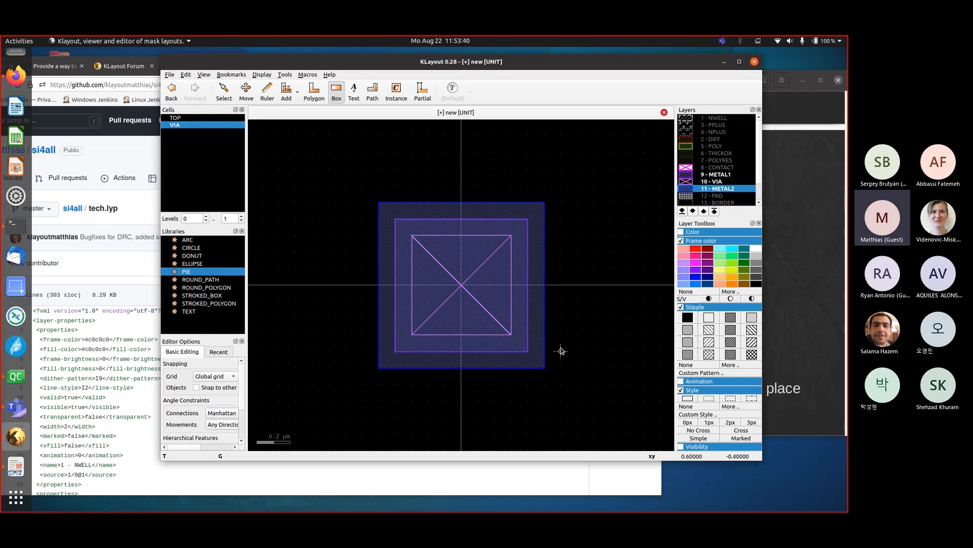
# Show the TOP cell's layout, switch the display to the VIA cell and return to TOP
pyautogui.click(176, 117)
pyautogui.scroll(-4, 378, 203)
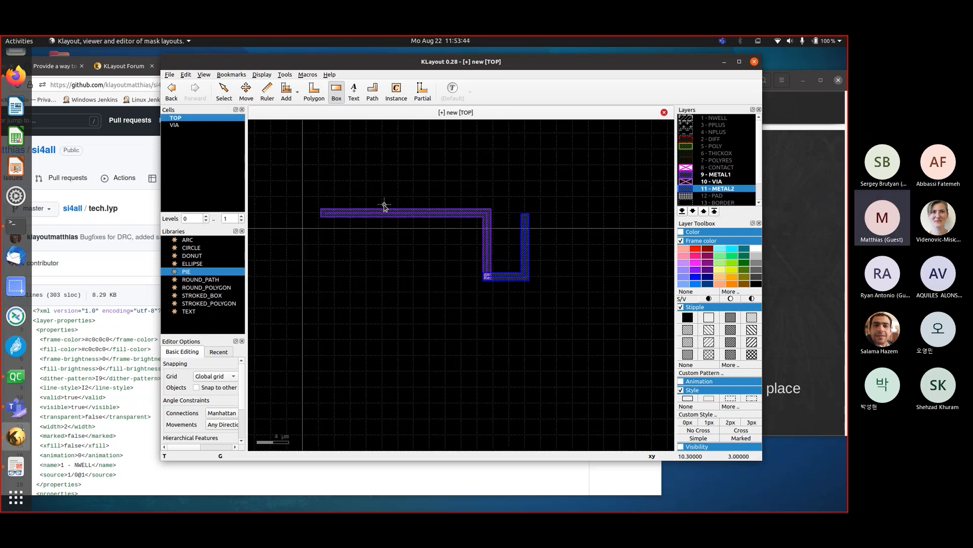
pyautogui.scroll(1, 377, 205)
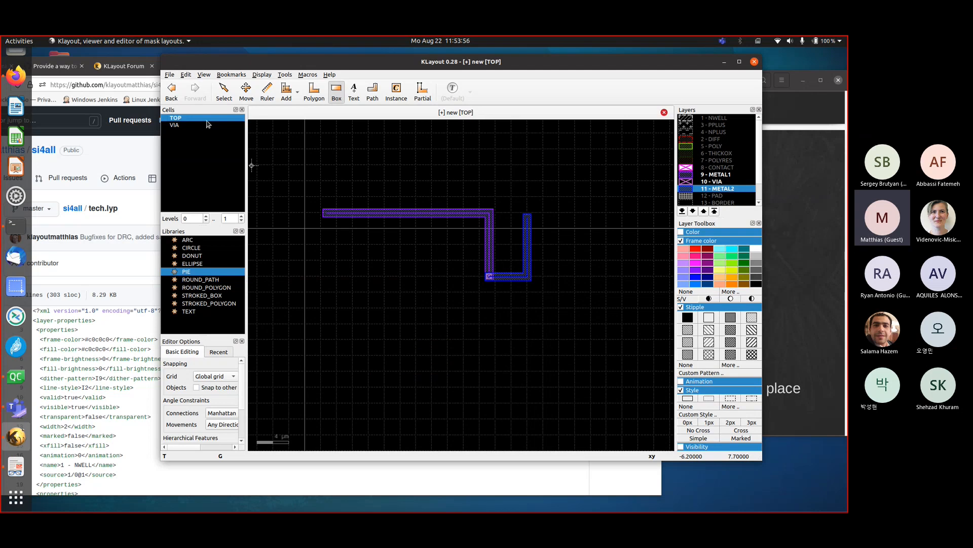
pyautogui.doubleClick(174, 127)
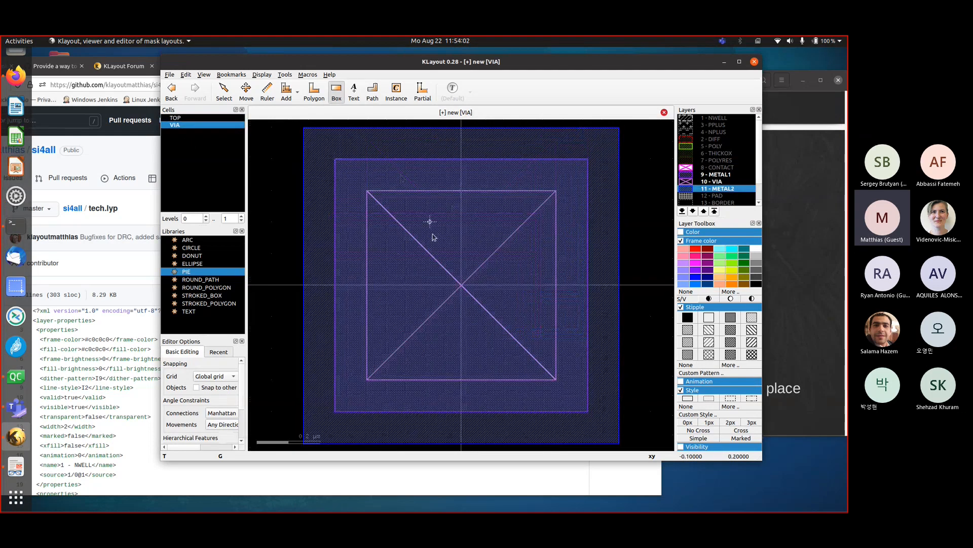
pyautogui.doubleClick(174, 118)
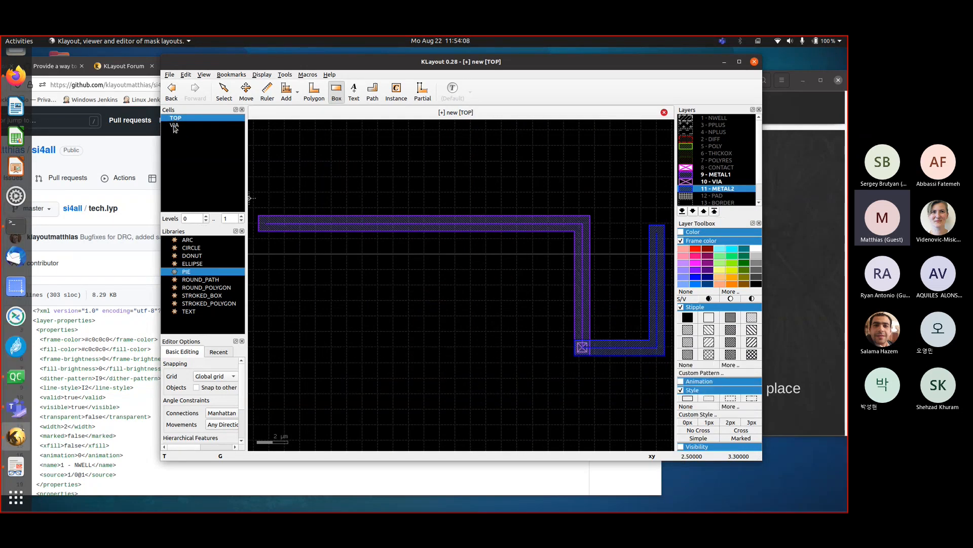
# Display the VIA cell with Show As New Top and bring the TOP cell back the same way
pyautogui.rightClick(174, 126)
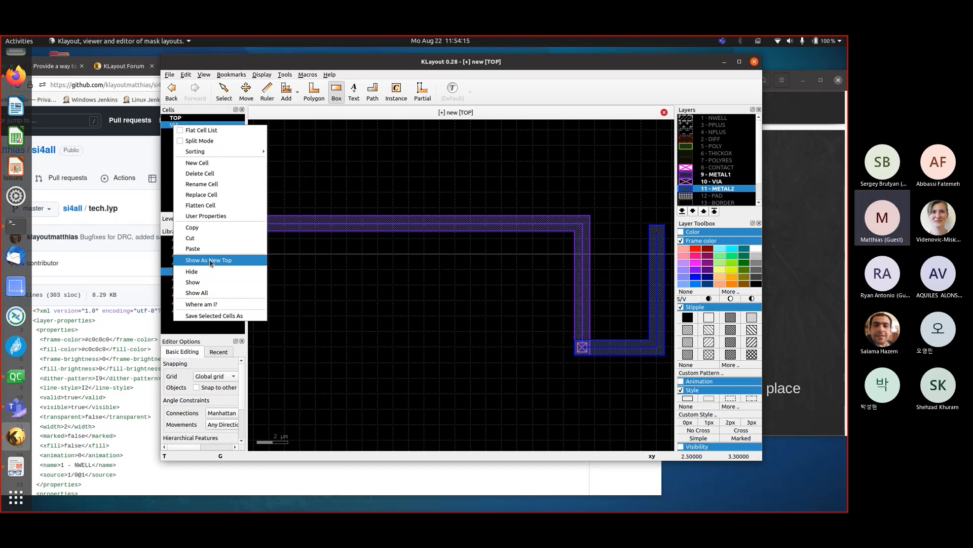
pyautogui.click(210, 261)
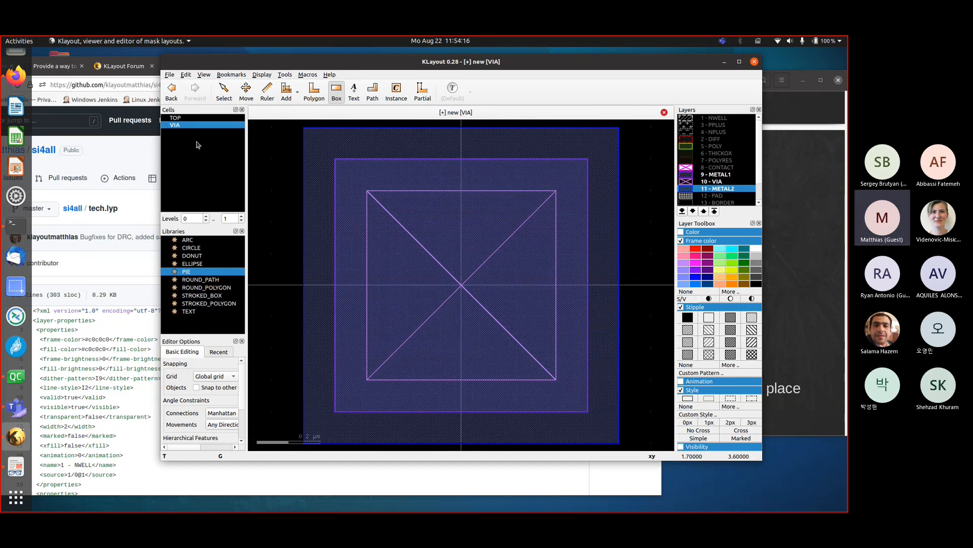
pyautogui.click(175, 118)
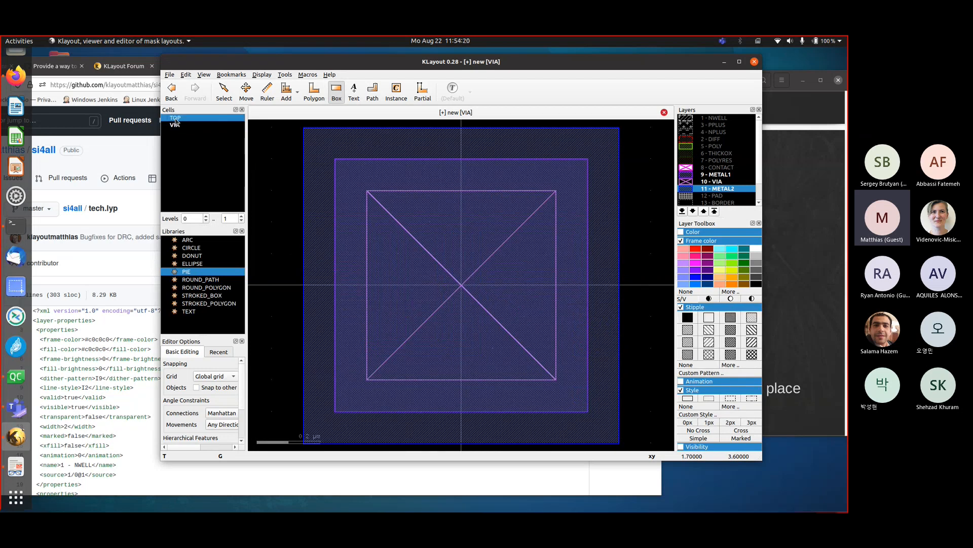
pyautogui.rightClick(175, 121)
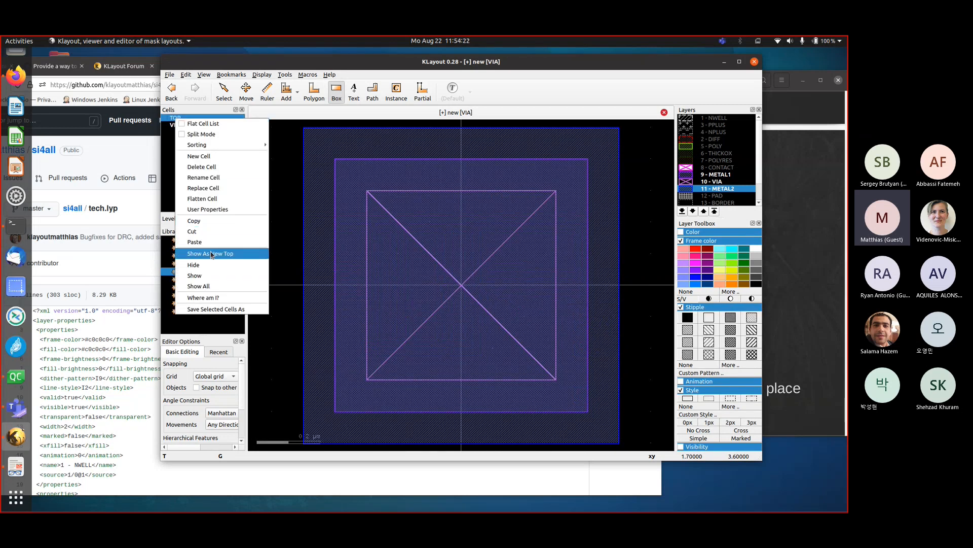
pyautogui.click(212, 254)
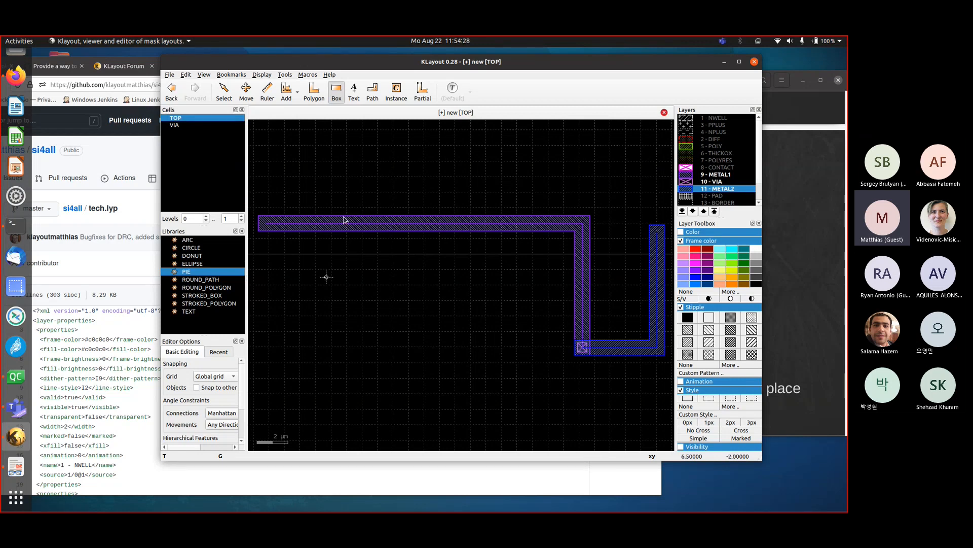
# Place four instances of the VIA cell in TOP: two above the horizontal METAL1 path, one below it and one on it
pyautogui.click(183, 127)
pyautogui.moveTo(184, 129); pyautogui.dragTo(362, 177)
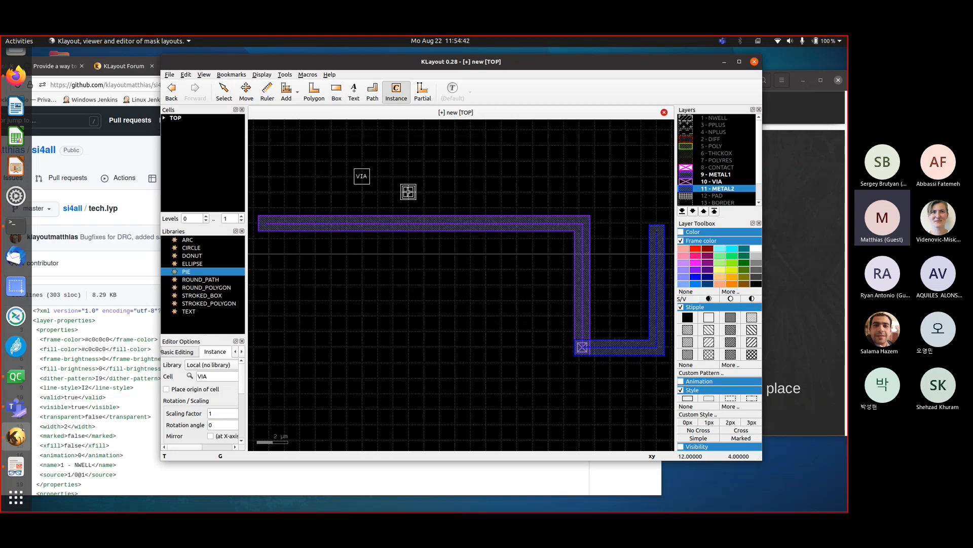
pyautogui.scroll(2, 409, 192)
pyautogui.click(409, 192)
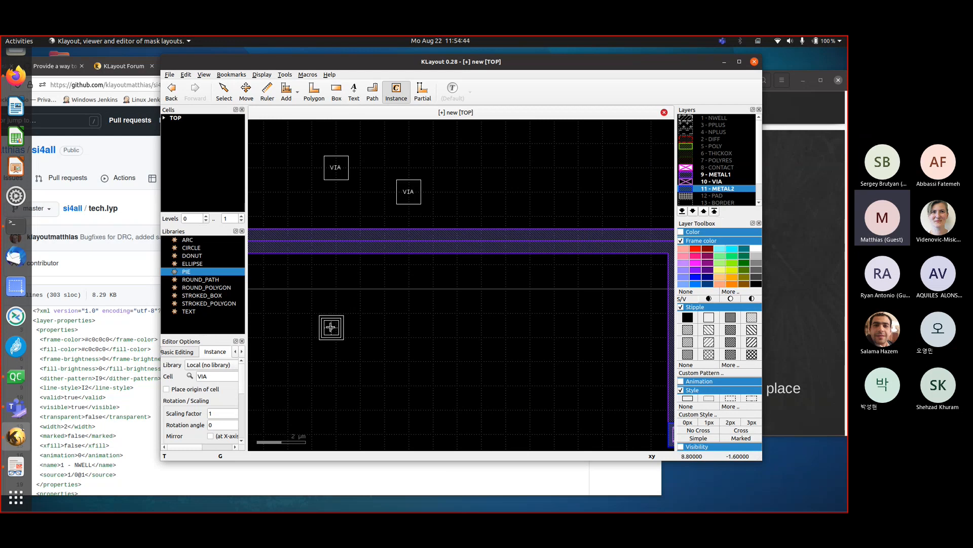
pyautogui.click(335, 338)
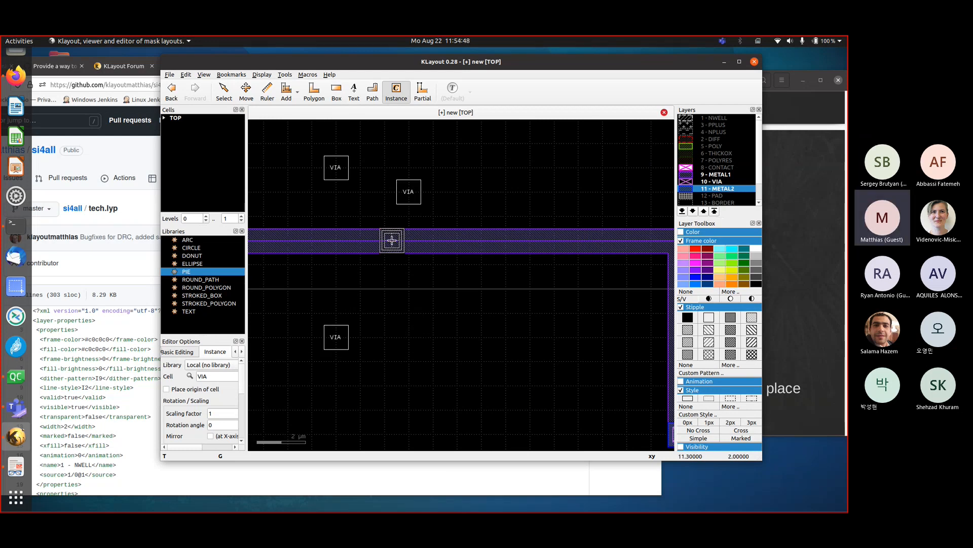
pyautogui.click(391, 241)
pyautogui.scroll(-1, 456, 321)
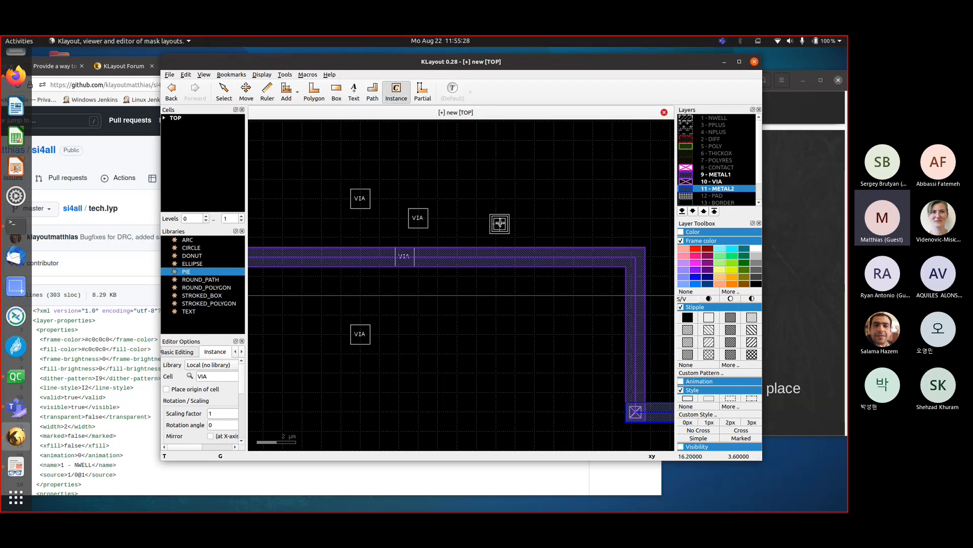
pyautogui.press('Escape')
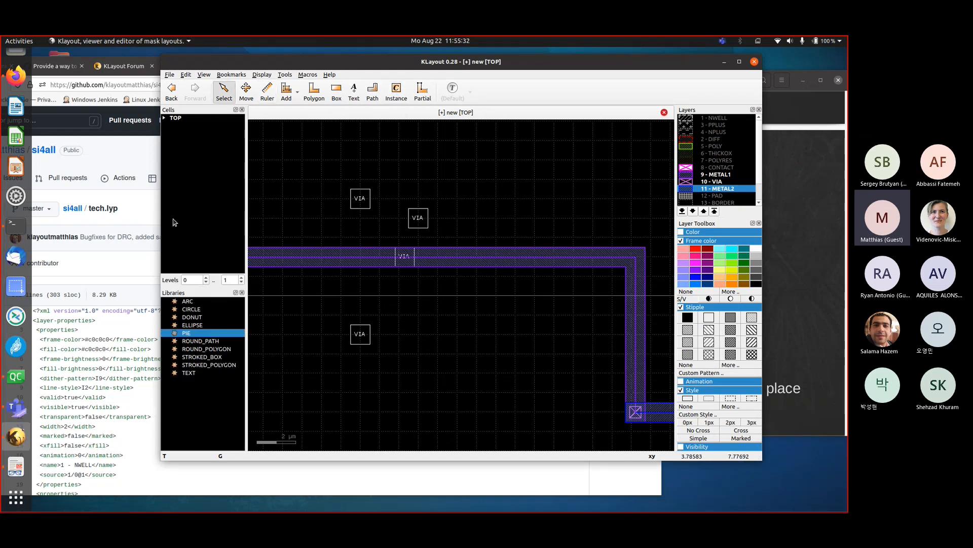
# Set the displayed hierarchy levels to 0 through 2 so the VIA instances show their contents
pyautogui.click(241, 278)
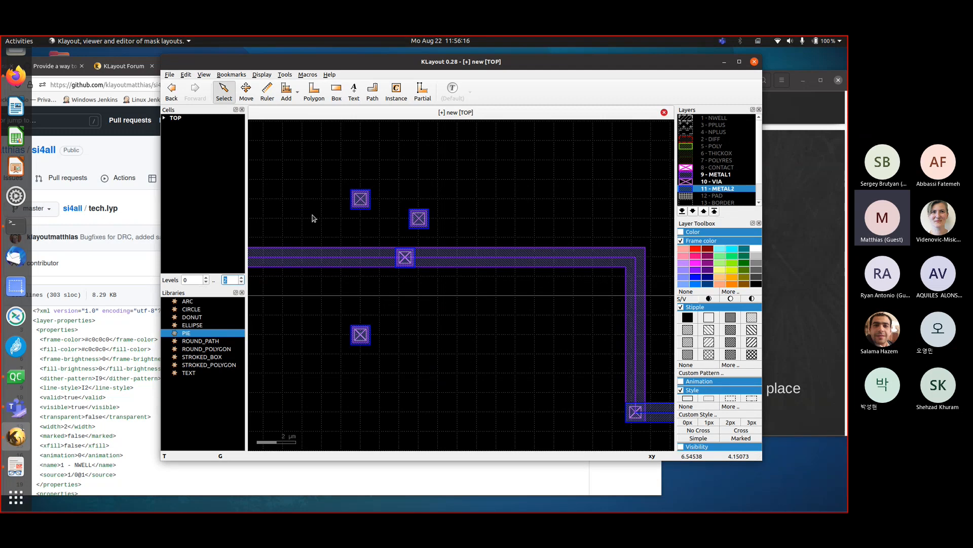
pyautogui.press('Down')
pyautogui.press('Up')
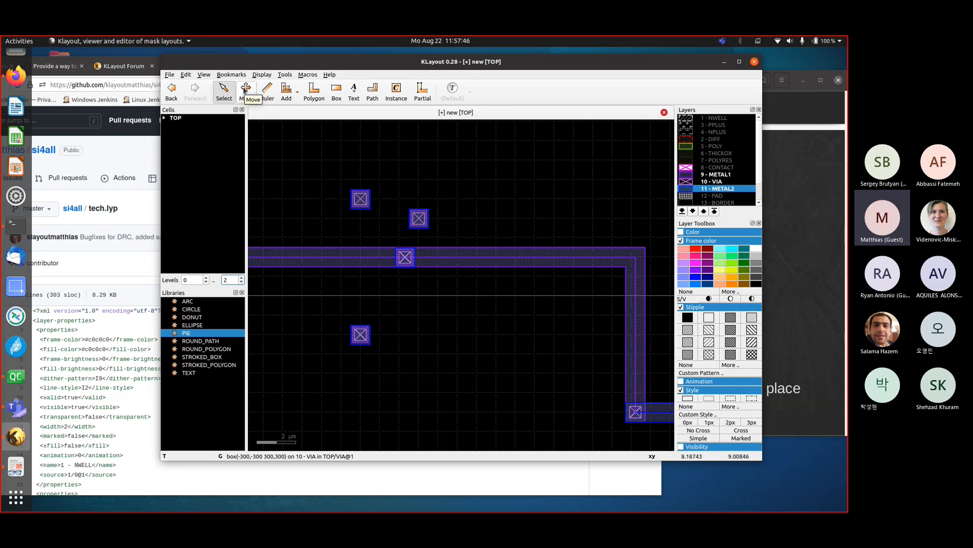
# Select the VIA-layer box inside the upper-left VIA instance and try to move it up and to the right
pyautogui.click(361, 200)
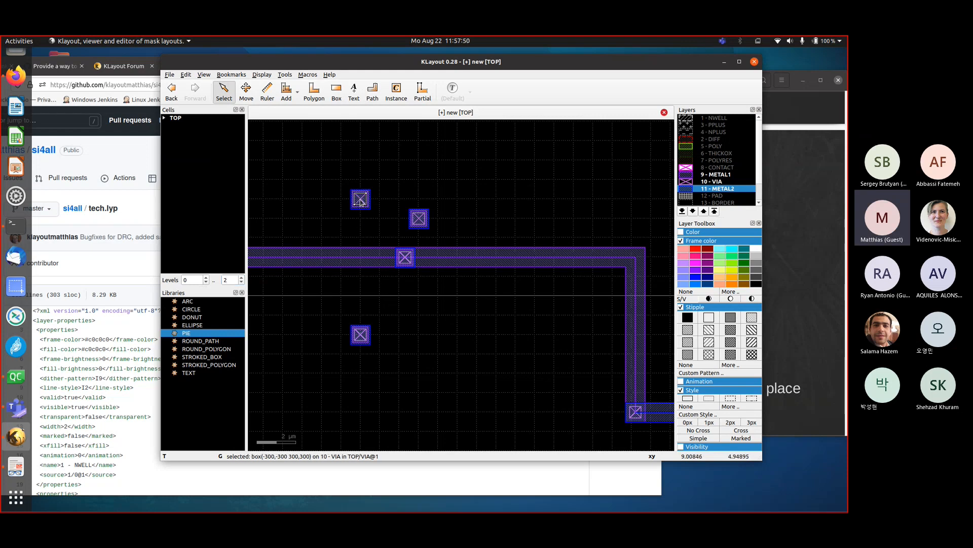
pyautogui.click(246, 91)
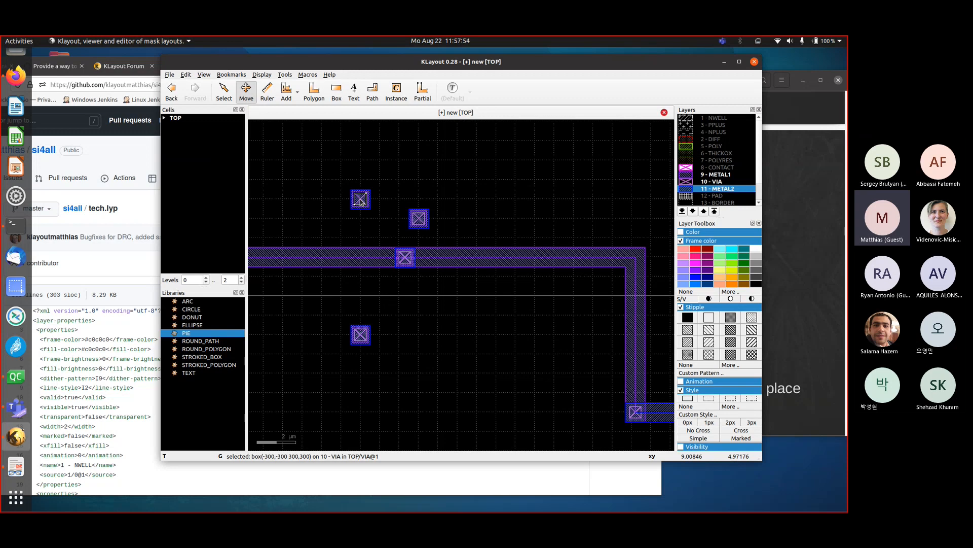
pyautogui.moveTo(360, 201); pyautogui.dragTo(382, 184)
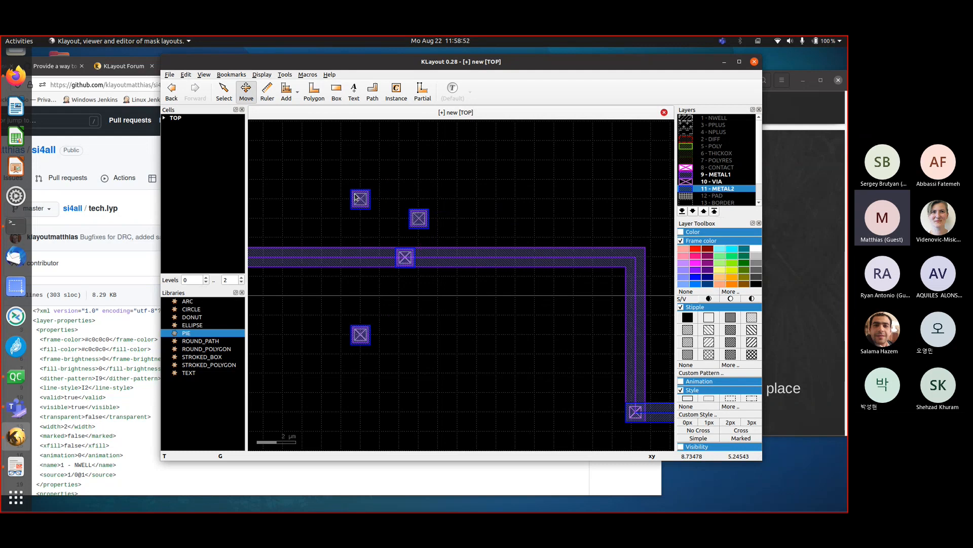
# Move the VIA-layer box in the upper-left instance about 0.8 µm left and 0.4 µm up, and undo the move
pyautogui.scroll(2, 340, 185)
pyautogui.scroll(2, 390, 208)
pyautogui.scroll(-3, 459, 237)
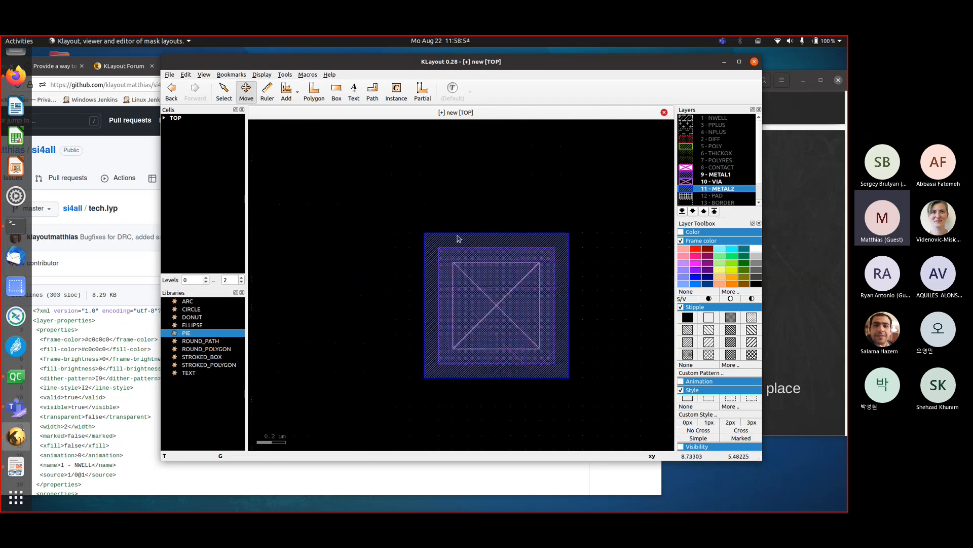
pyautogui.moveTo(513, 312); pyautogui.dragTo(394, 254)
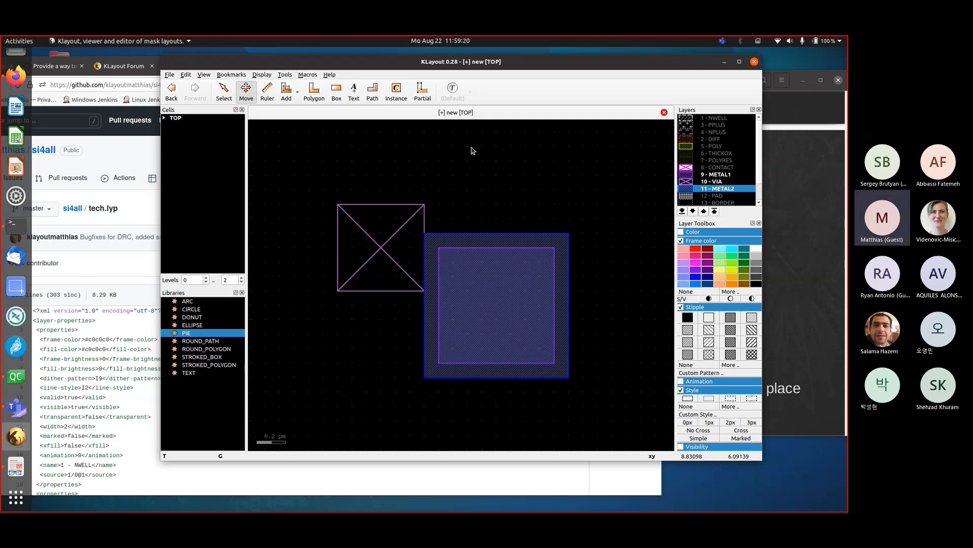
pyautogui.hotkey('ctrl', 'z')
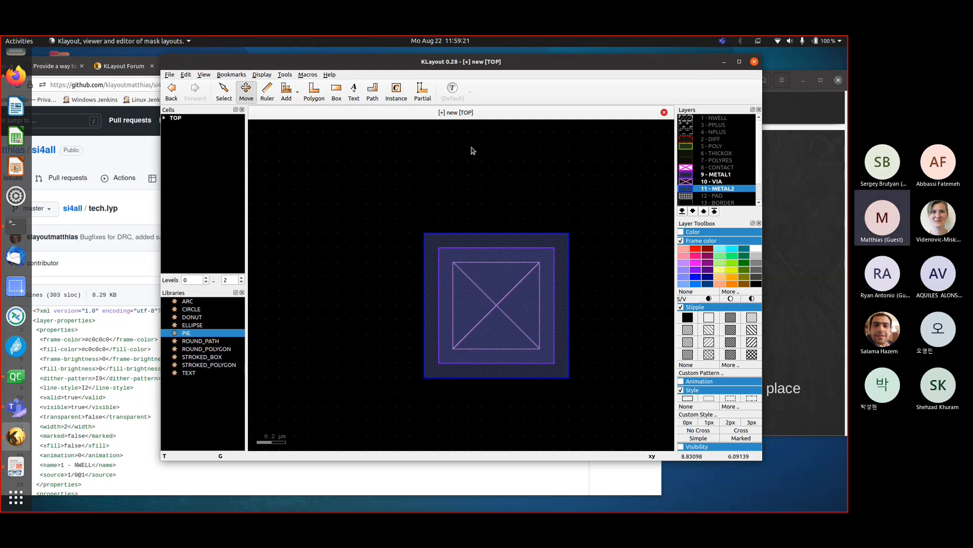
# Enable the Select Top Level Objects option and check that it is active
pyautogui.click(203, 75)
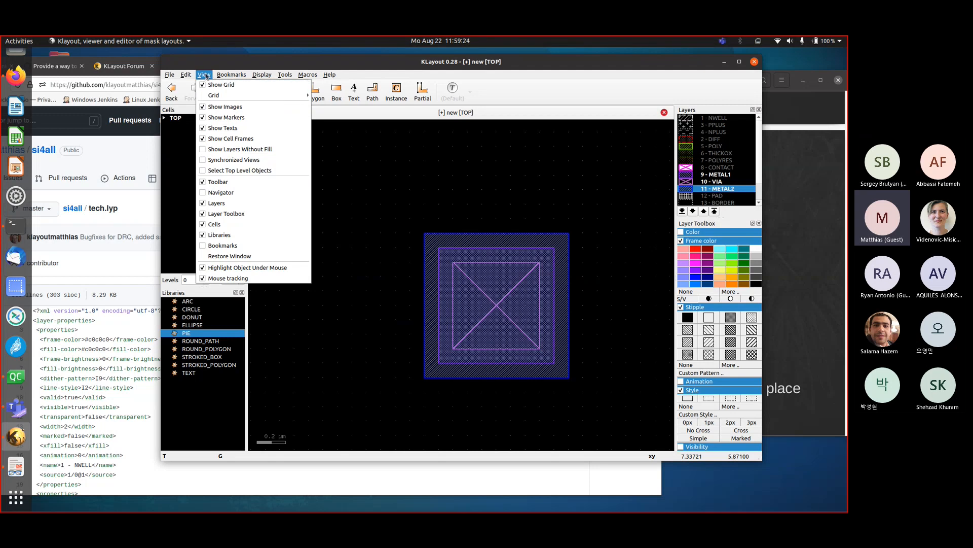
pyautogui.click(202, 171)
pyautogui.click(204, 75)
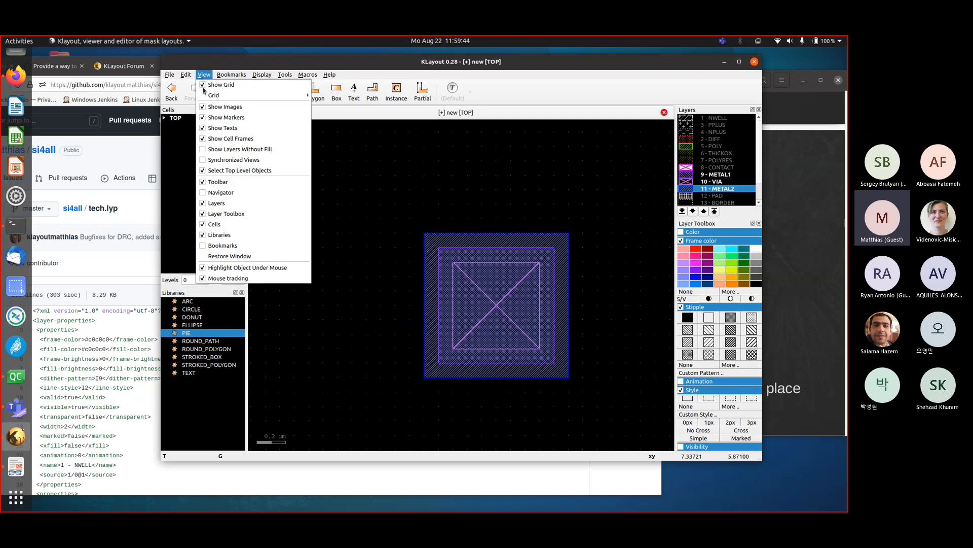
pyautogui.click(439, 202)
pyautogui.scroll(-10, 442, 203)
pyautogui.scroll(6, 449, 208)
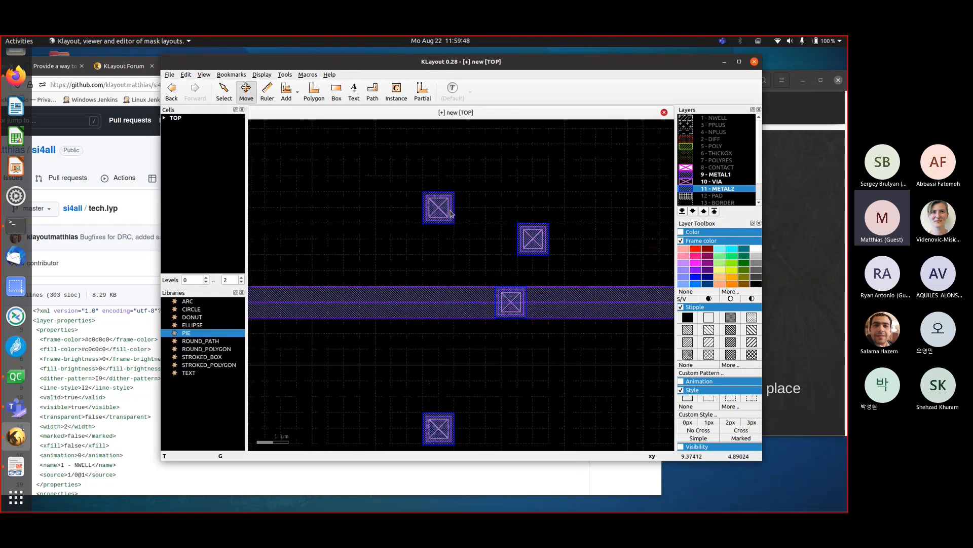
# Select the upper-left VIA instance as a whole and move it 0.7 µm left and 0.3 µm down
pyautogui.click(420, 205)
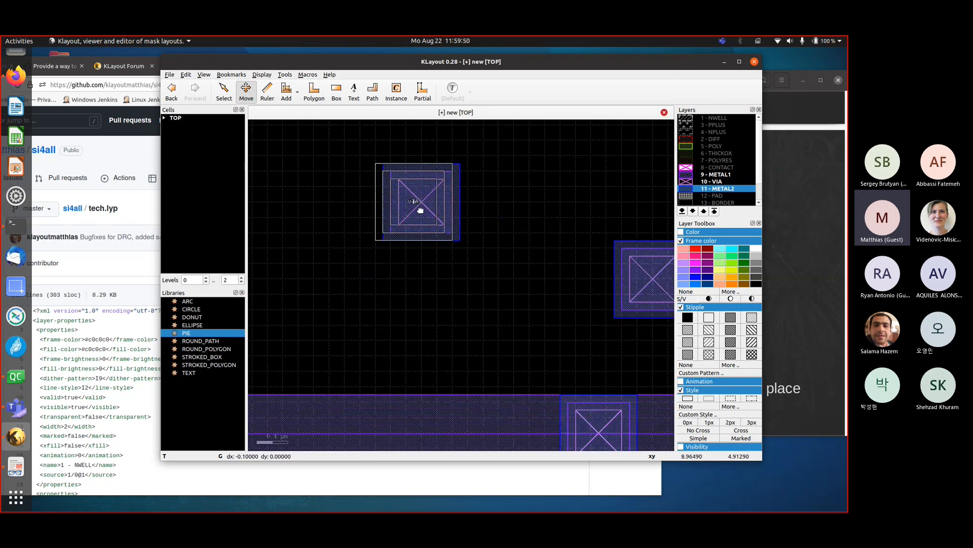
pyautogui.press('Escape')
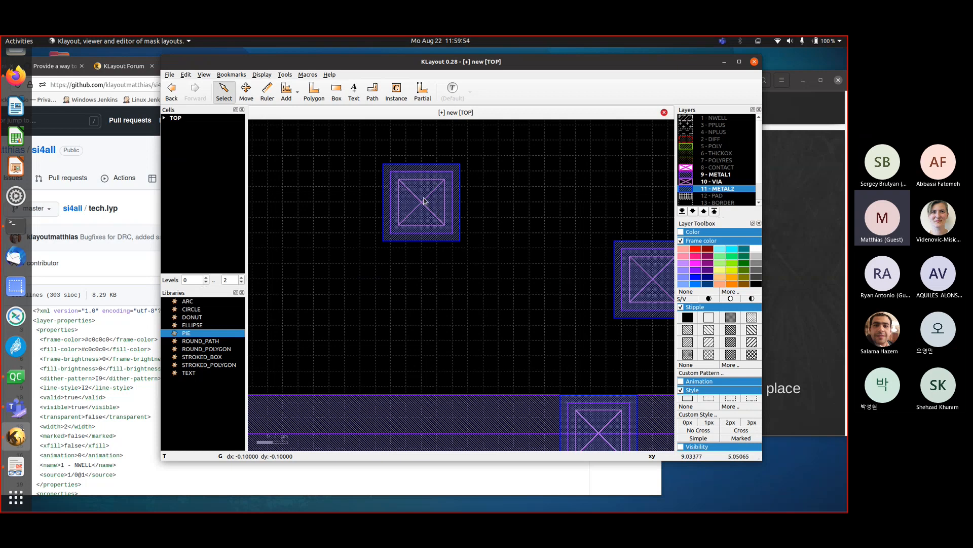
pyautogui.click(426, 197)
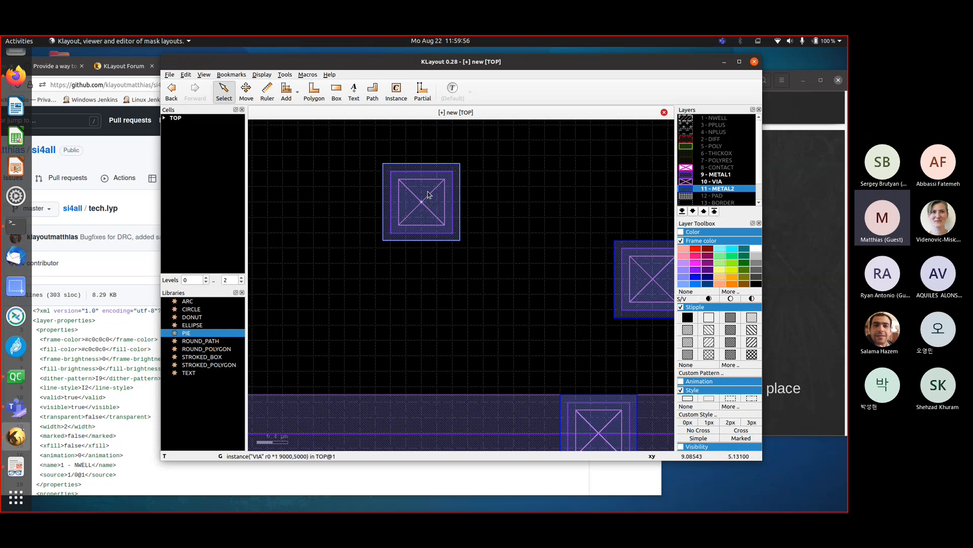
pyautogui.click(428, 192)
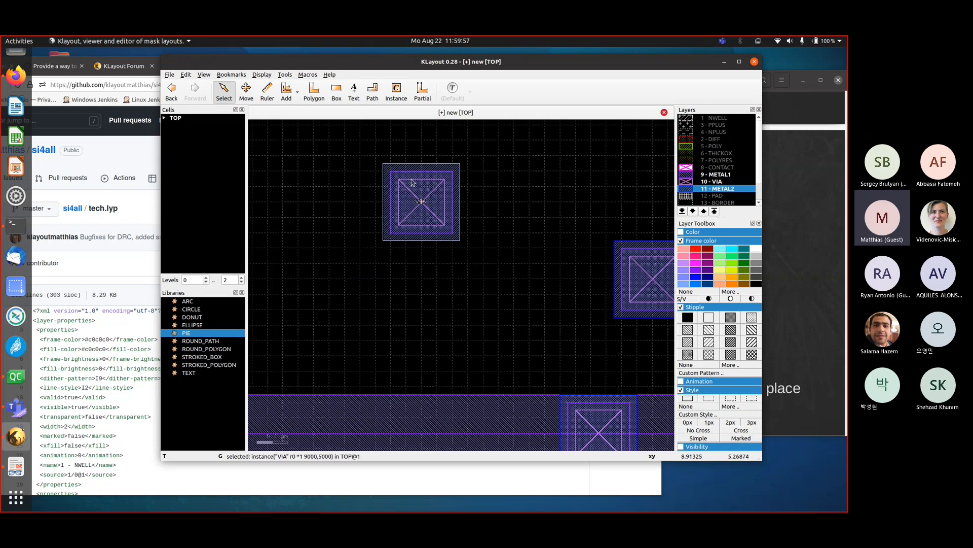
pyautogui.click(246, 91)
pyautogui.moveTo(447, 203); pyautogui.dragTo(393, 227)
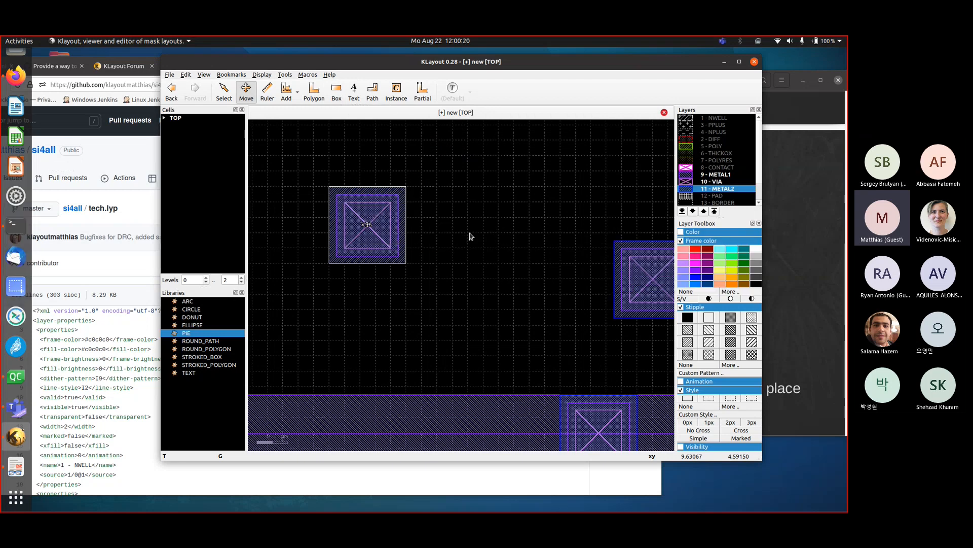
# Expand TOP in the cell tree, select the upper-left VIA instance and descend into its cell
pyautogui.click(164, 117)
pyautogui.moveTo(393, 234); pyautogui.dragTo(396, 240)
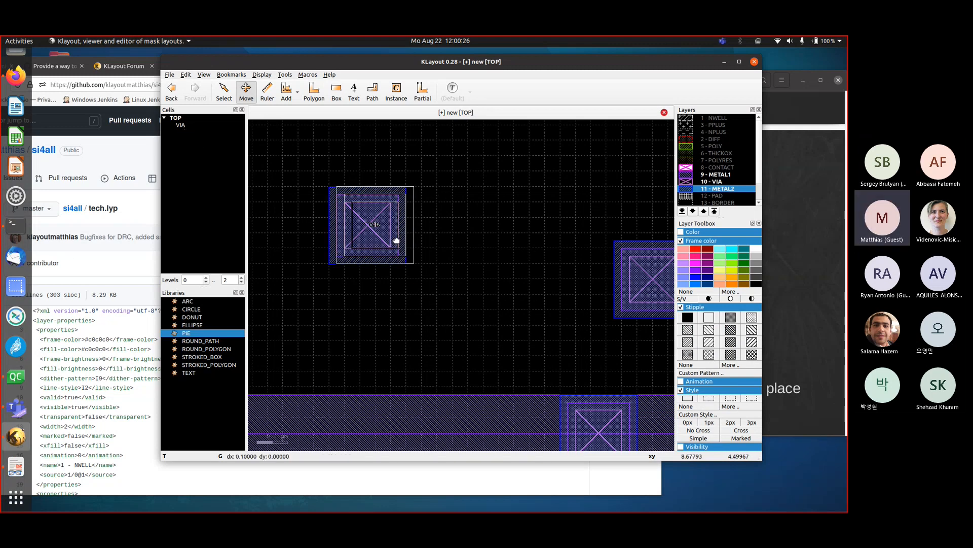
pyautogui.press('Escape')
pyautogui.click(386, 240)
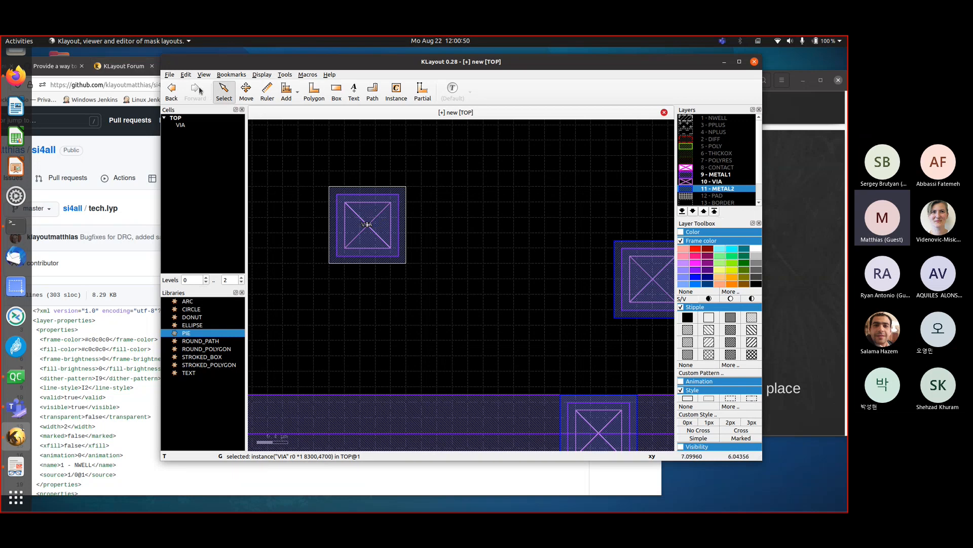
pyautogui.click(264, 75)
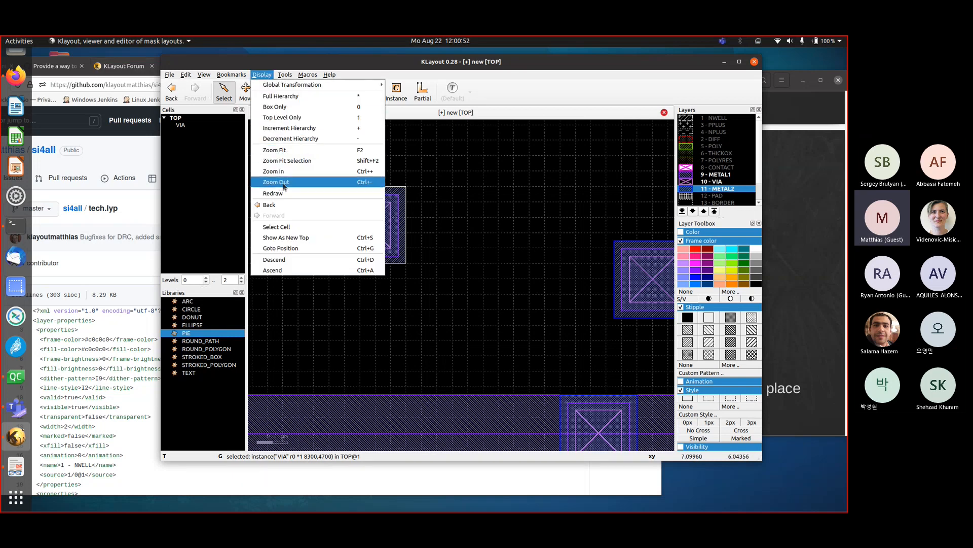
pyautogui.click(287, 260)
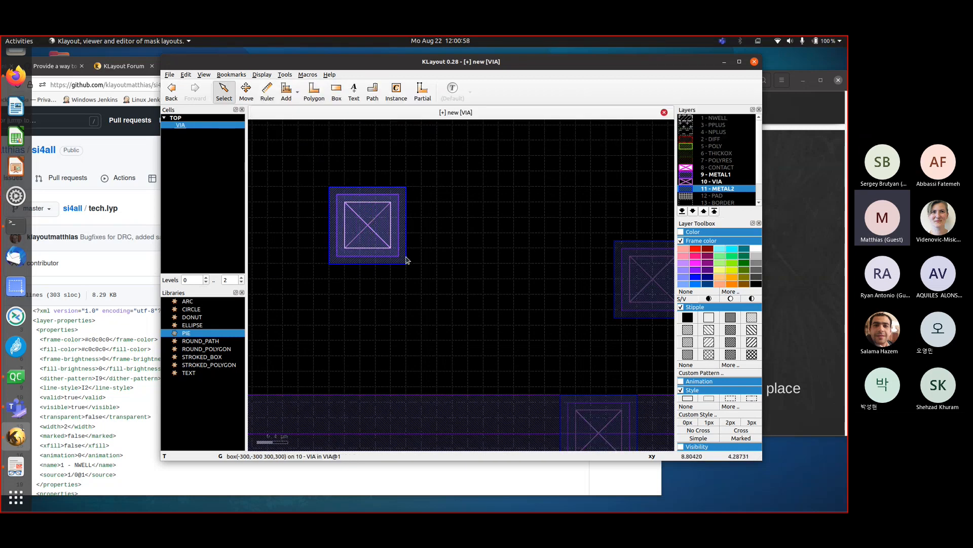
# Move the VIA-layer box inside the VIA cell 0.1 µm left and 0.1 µm up
pyautogui.click(331, 188)
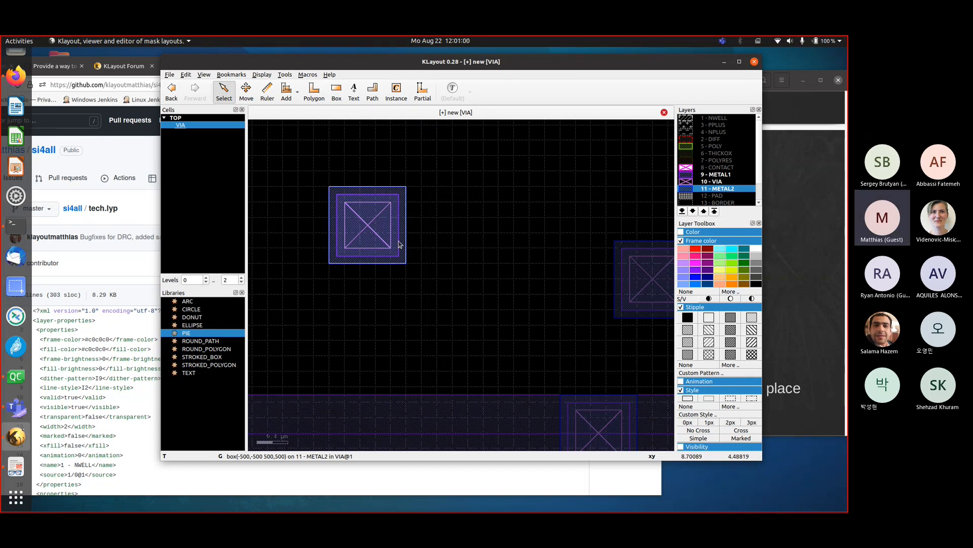
pyautogui.scroll(-2, 381, 232)
pyautogui.scroll(-2, 381, 231)
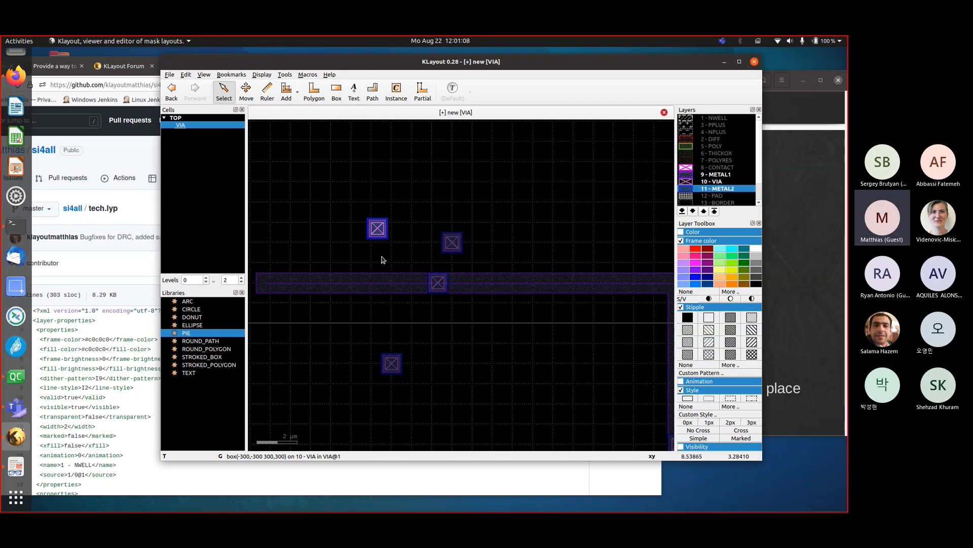
pyautogui.click(385, 223)
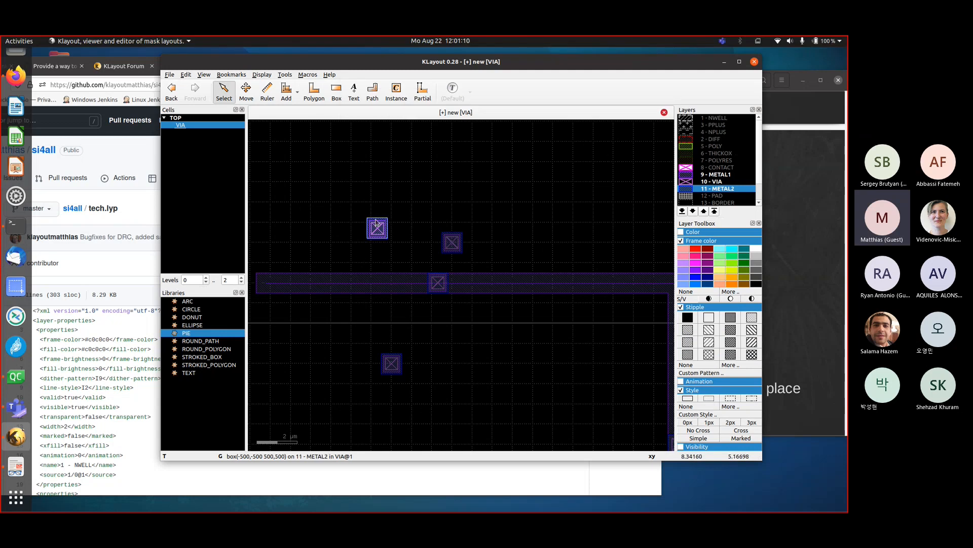
pyautogui.scroll(3, 379, 237)
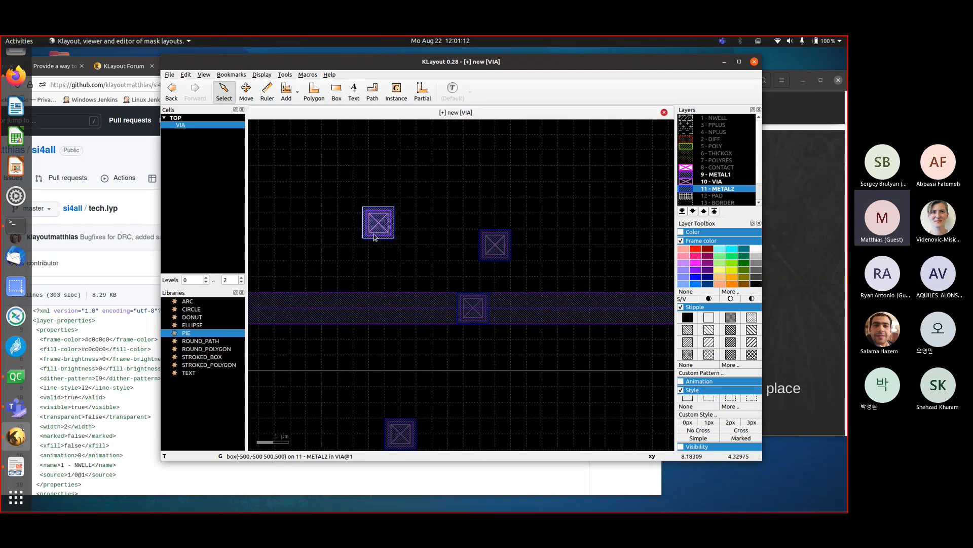
pyautogui.click(246, 91)
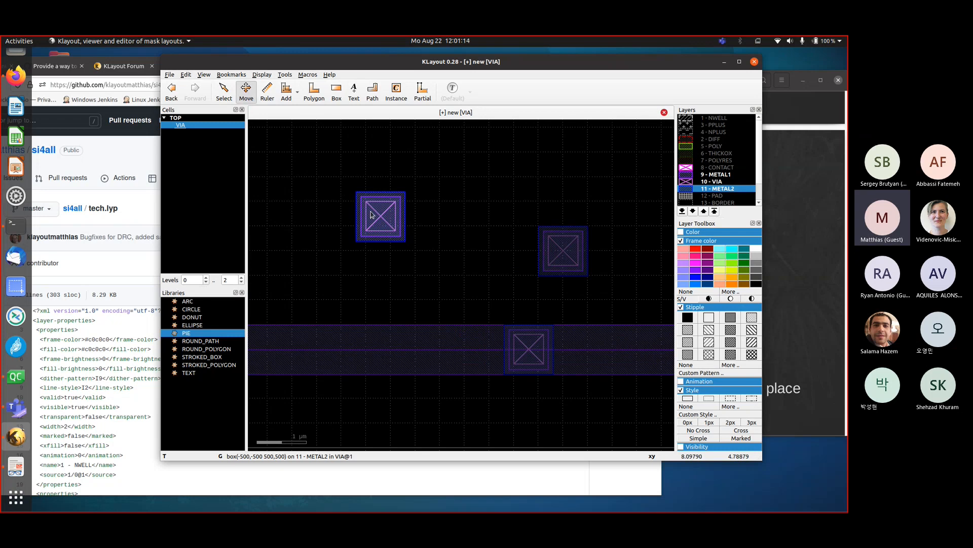
pyautogui.moveTo(379, 217); pyautogui.dragTo(373, 212)
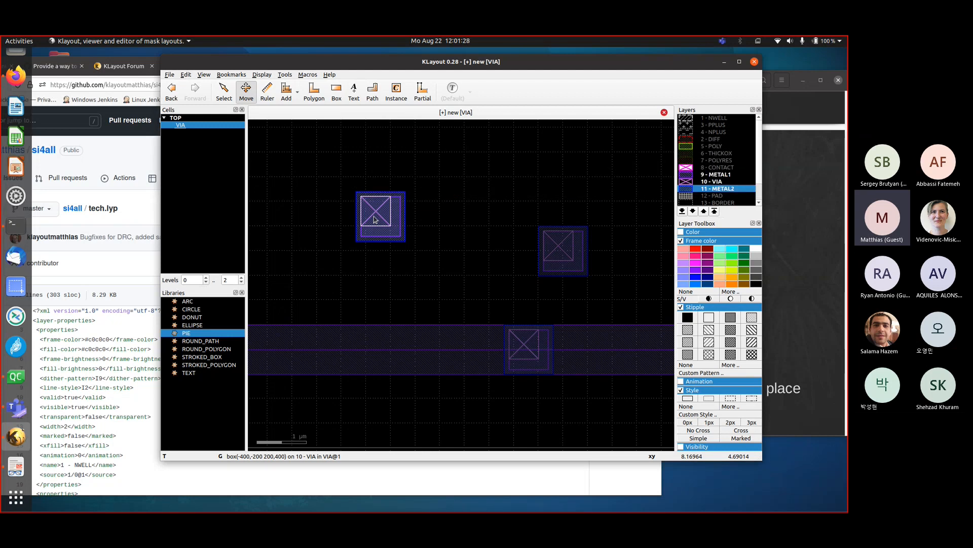
# Ascend from the VIA cell back to its parent cell TOP
pyautogui.click(285, 75)
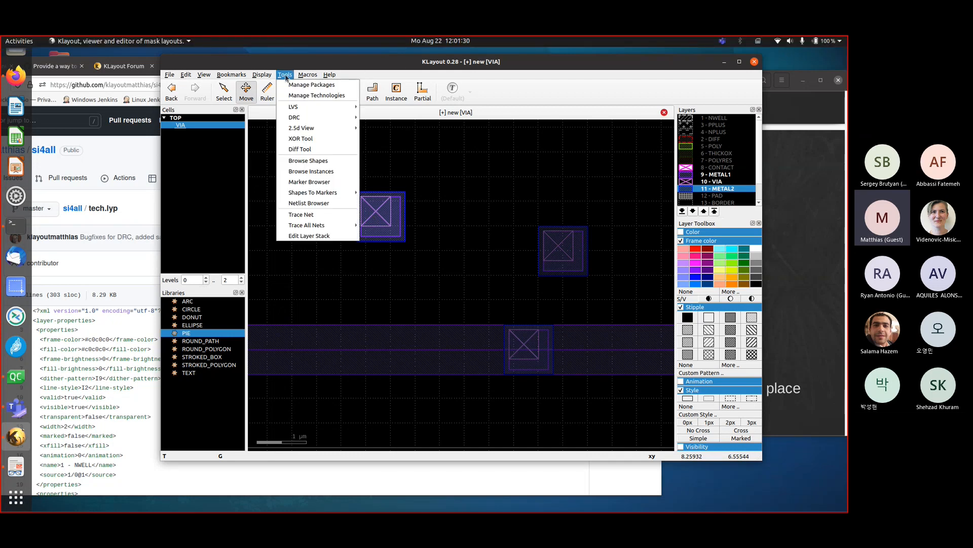
pyautogui.moveTo(262, 75)
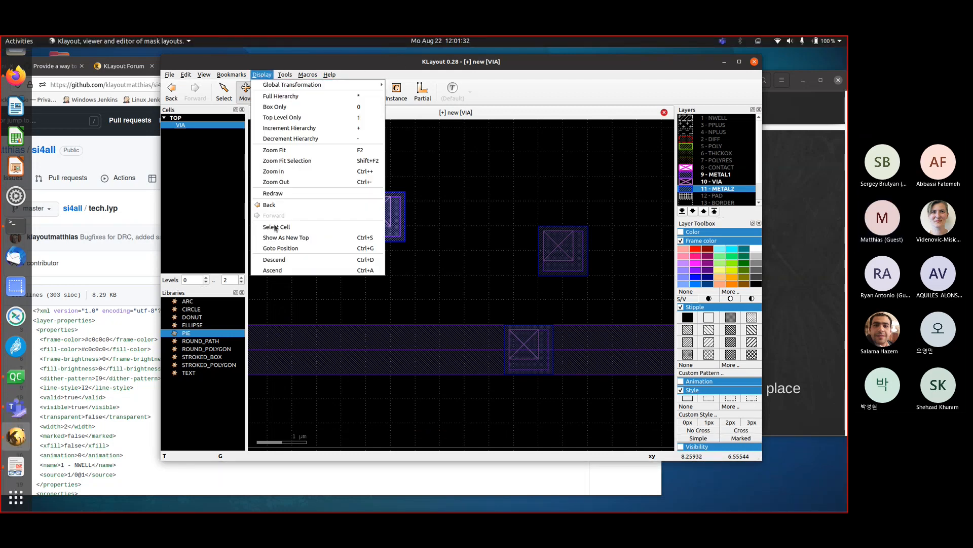
pyautogui.click(282, 271)
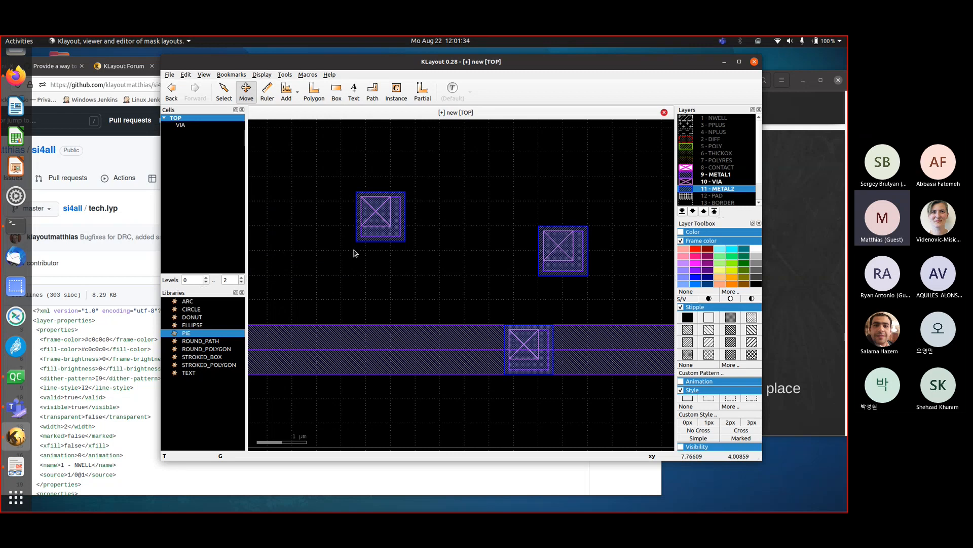
# Pick up the upper-left VIA instance without displacing it, and check whether Select Top Level Objects is active
pyautogui.click(379, 217)
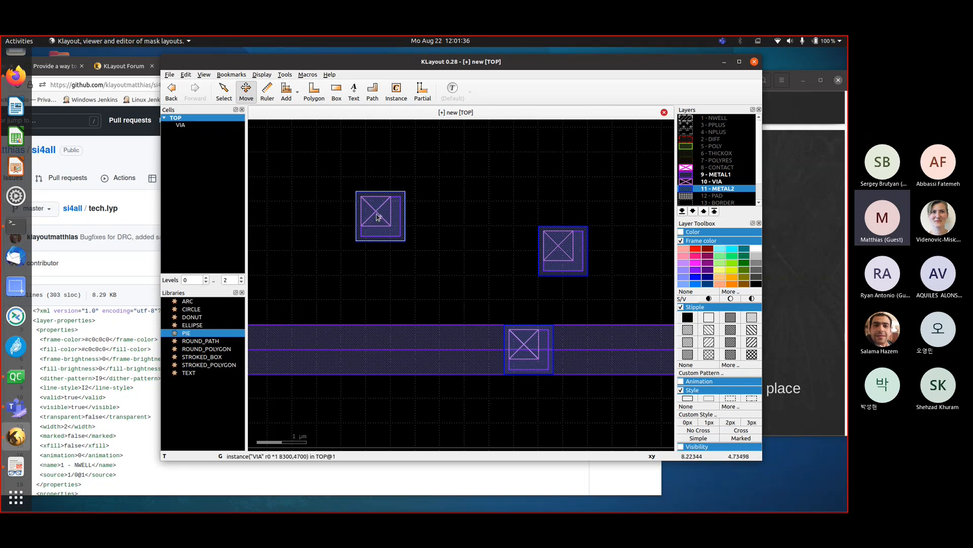
pyautogui.click(377, 214)
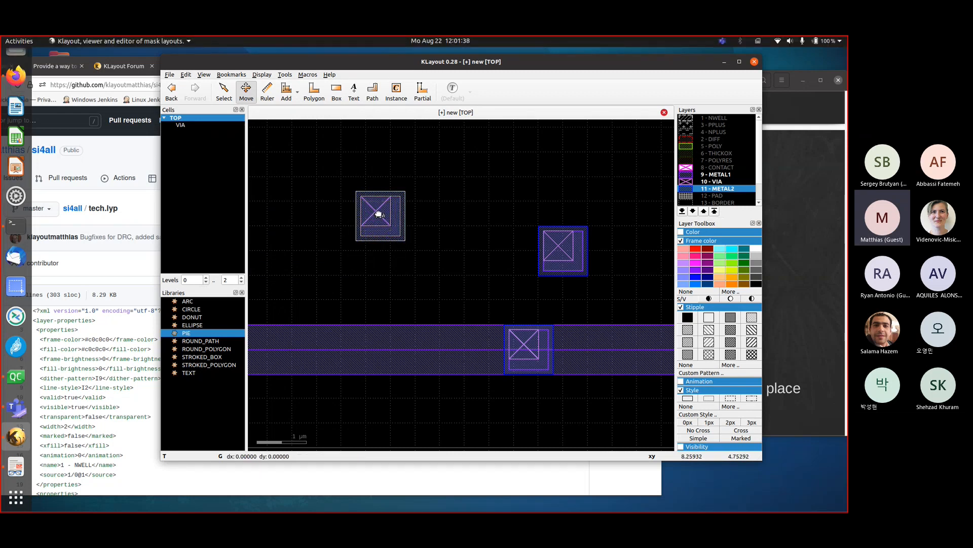
pyautogui.click(376, 213)
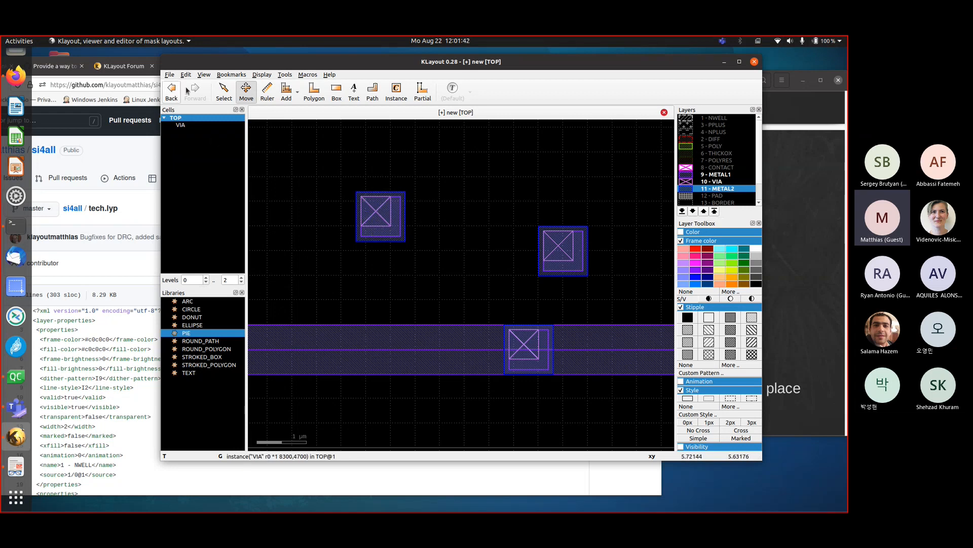
pyautogui.click(205, 74)
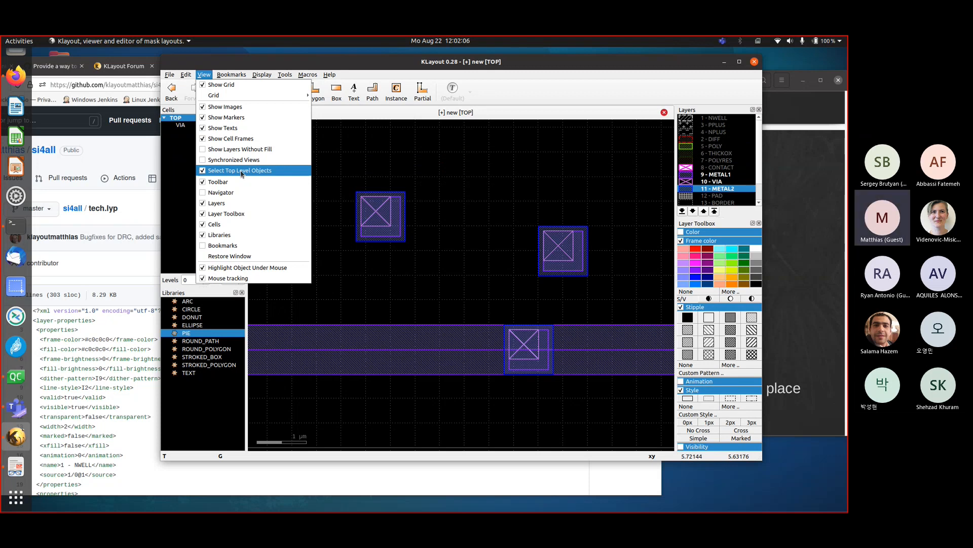
pyautogui.click(461, 158)
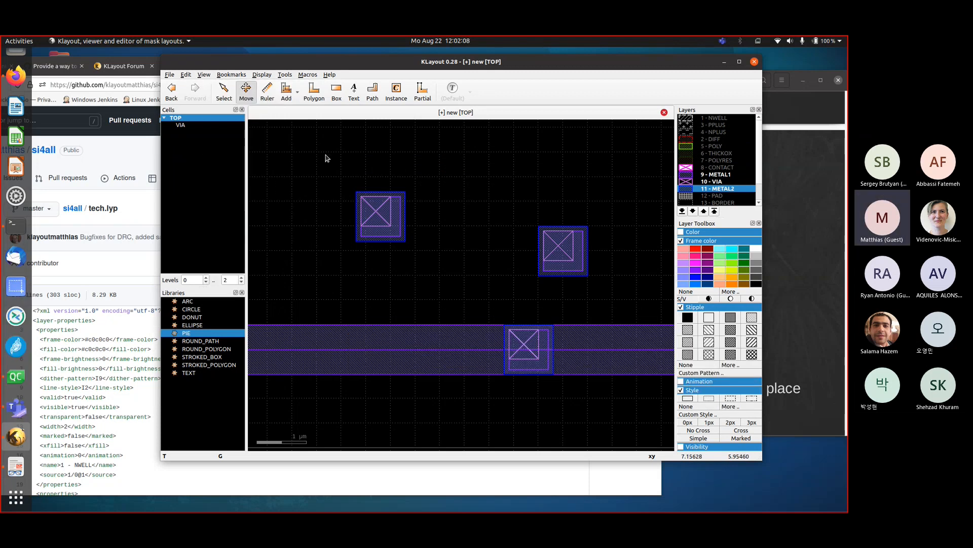
# Select the upper-left VIA instance in TOP and apply Make Cell Variants to it
pyautogui.scroll(-3, 355, 188)
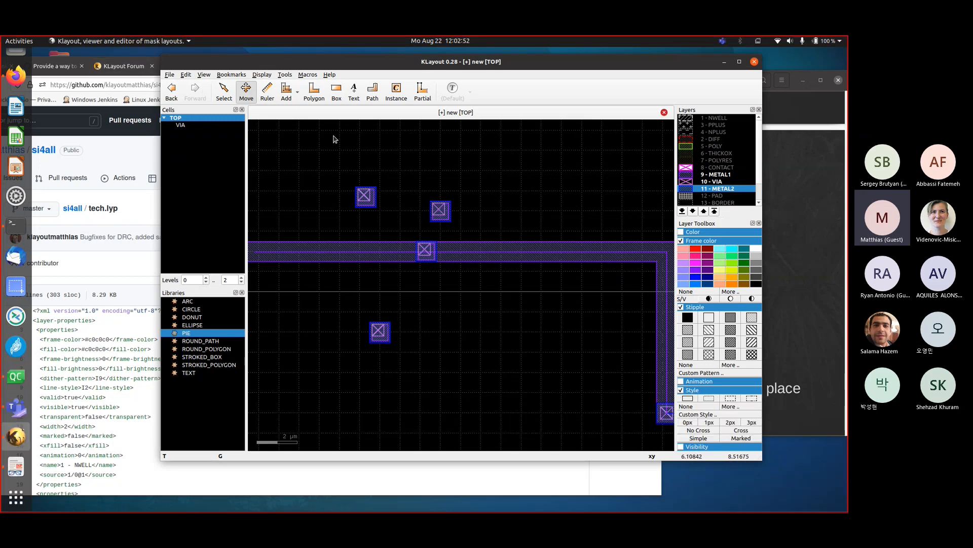
pyautogui.moveTo(364, 196); pyautogui.dragTo(365, 194)
pyautogui.press('Escape')
pyautogui.scroll(2, 364, 195)
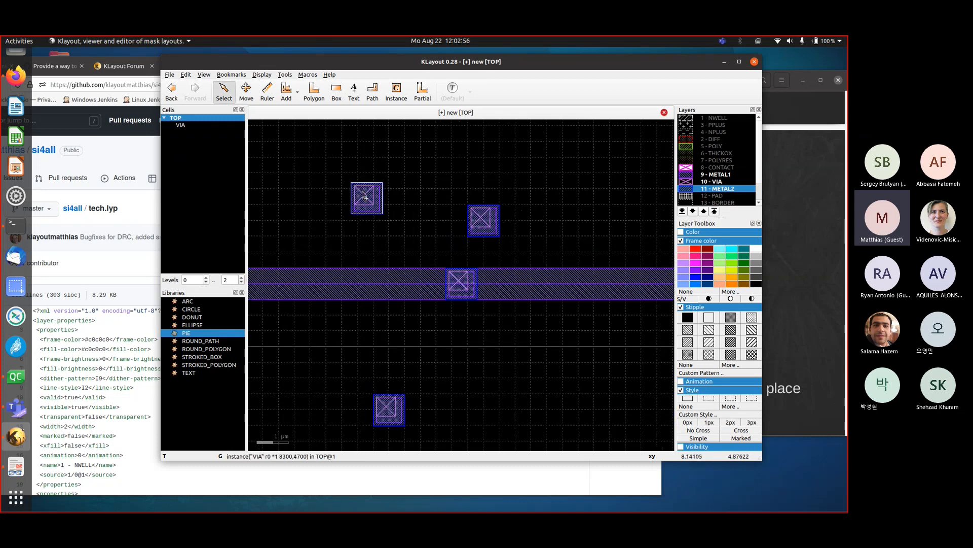
pyautogui.click(375, 198)
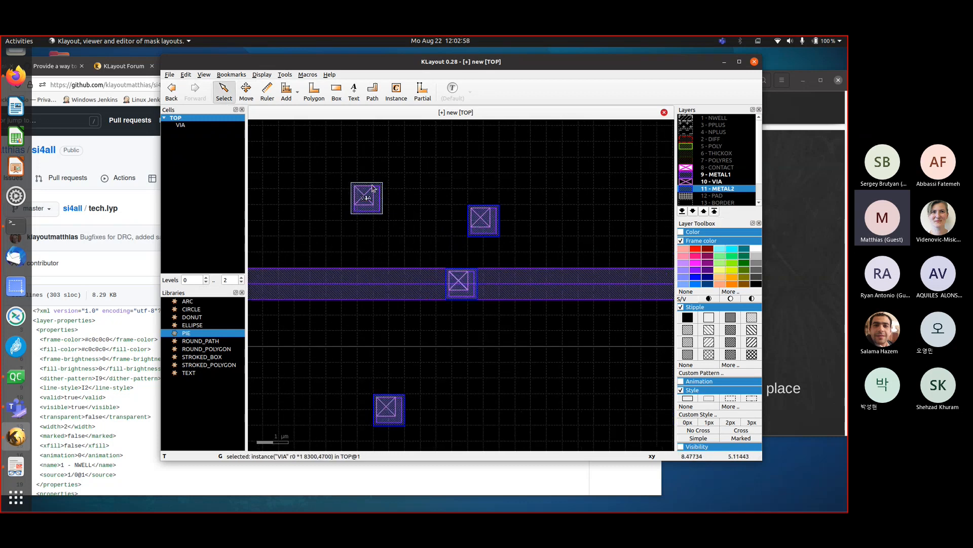
pyautogui.click(186, 75)
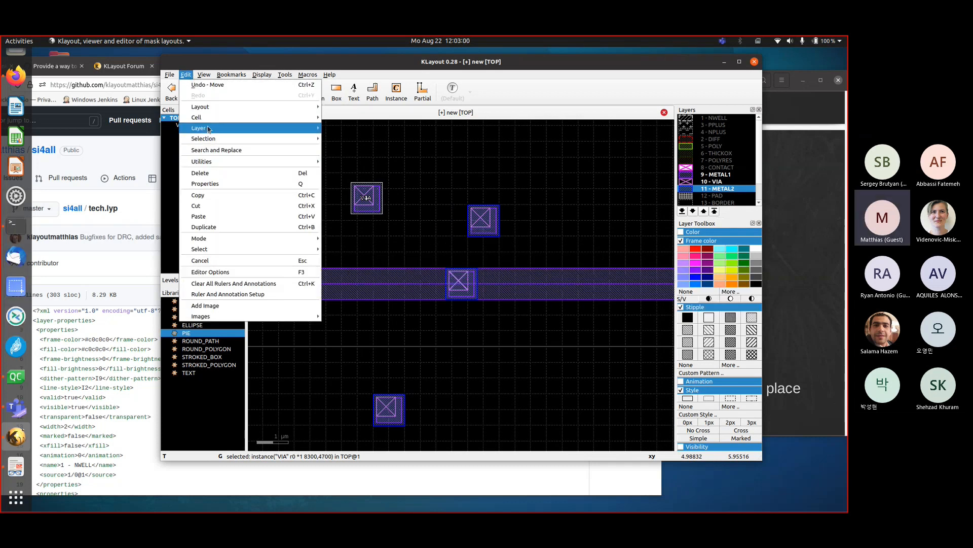
pyautogui.moveTo(224, 139)
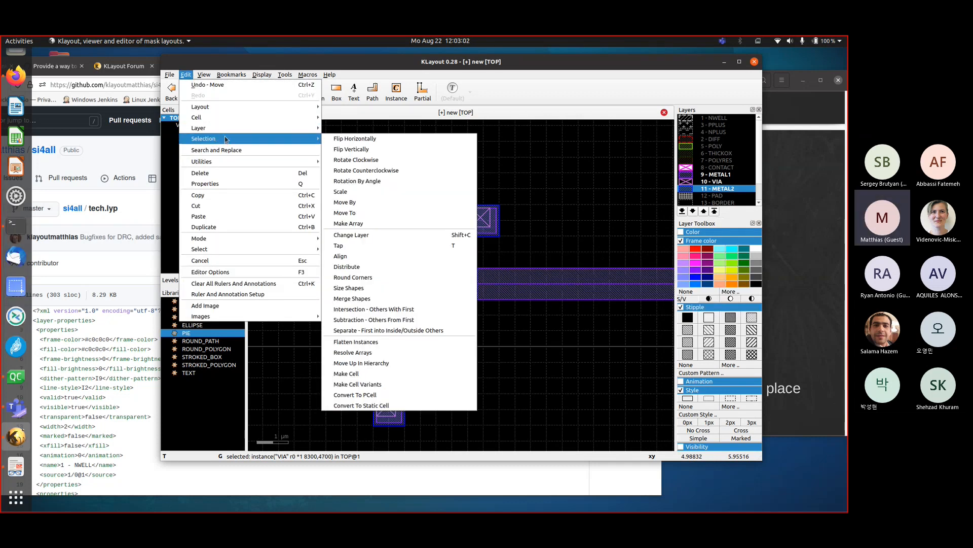
pyautogui.click(347, 387)
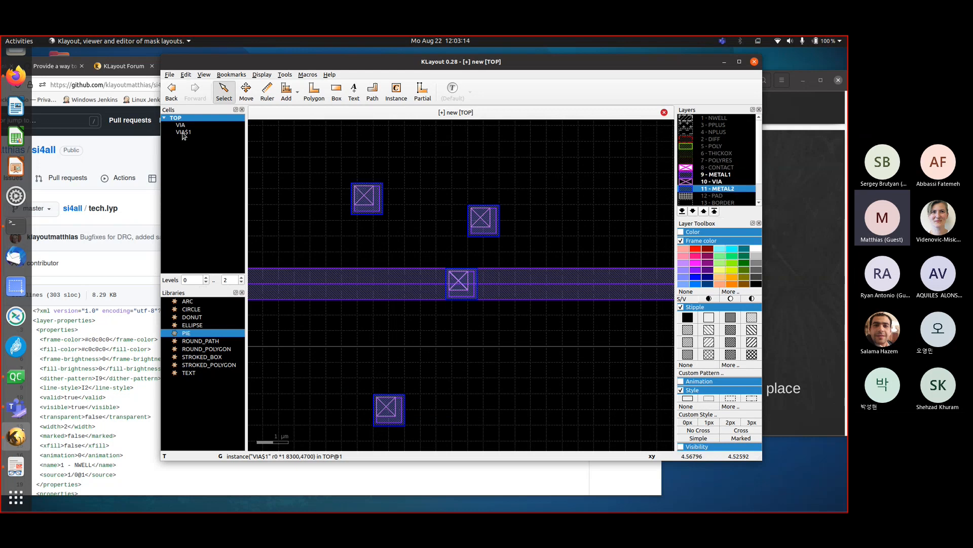
# Set the displayed hierarchy levels to 0 through 1 so the instances show only frames and cell names
pyautogui.click(367, 210)
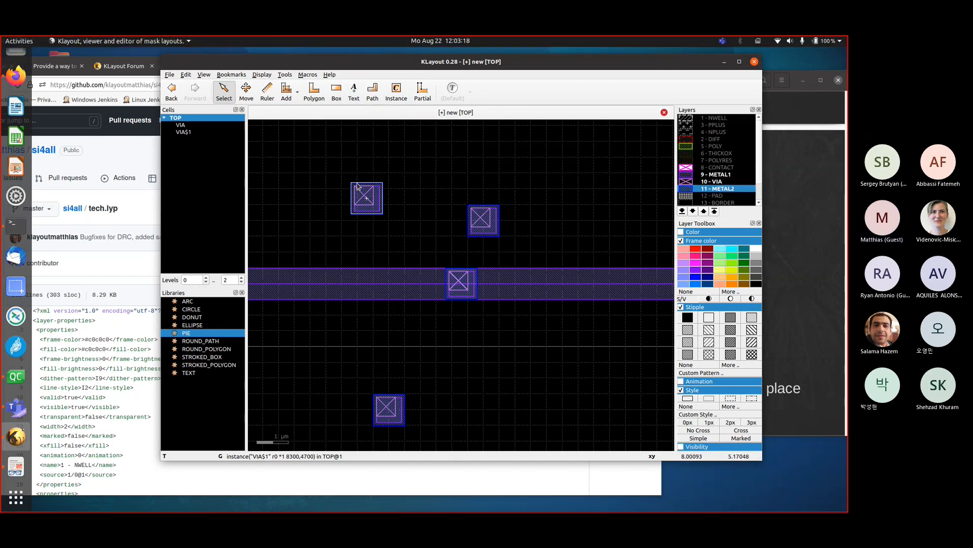
pyautogui.click(241, 282)
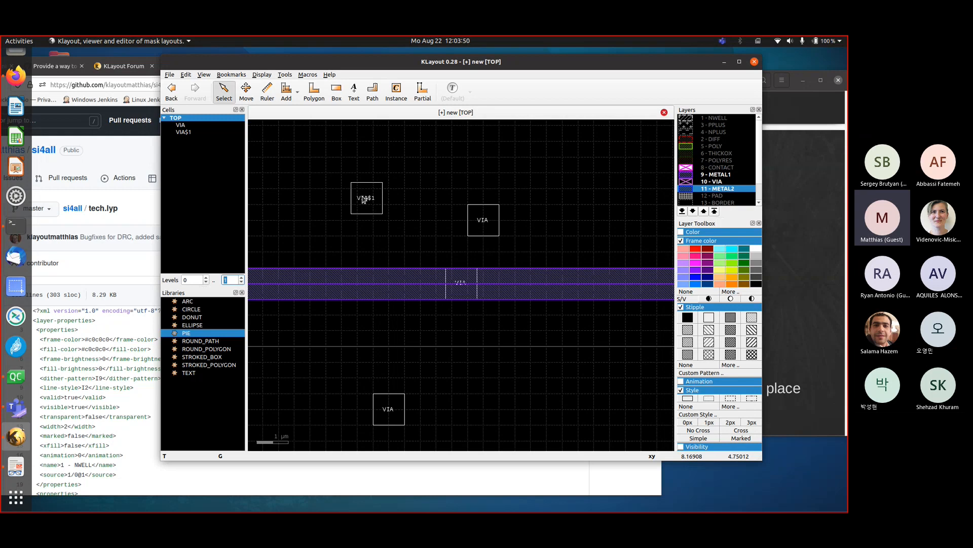
# Undo the creation of the cell variant
pyautogui.hotkey('ctrl', 'z')
# Select the upper-left VIA instance in TOP again
pyautogui.click(368, 196)
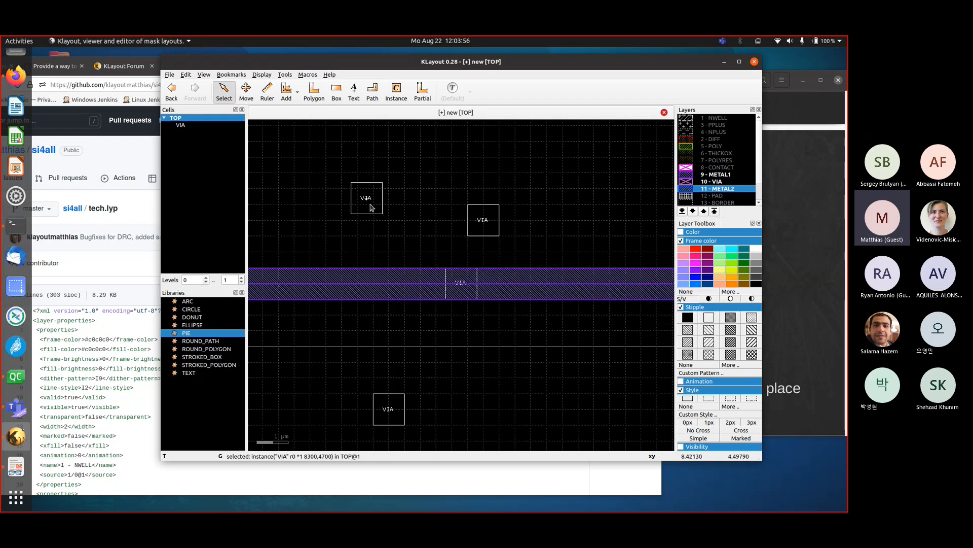
pyautogui.scroll(2, 369, 213)
pyautogui.scroll(-3, 368, 219)
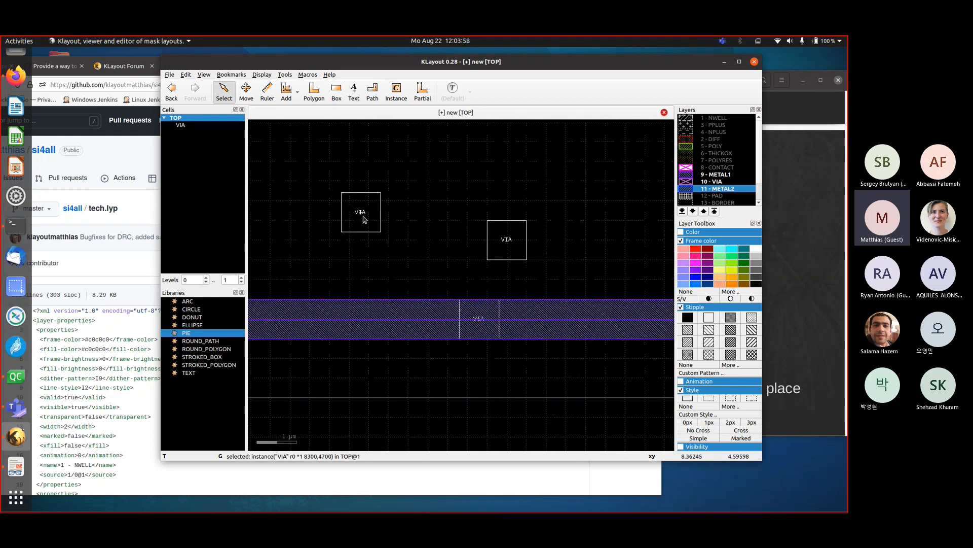
pyautogui.scroll(2, 358, 219)
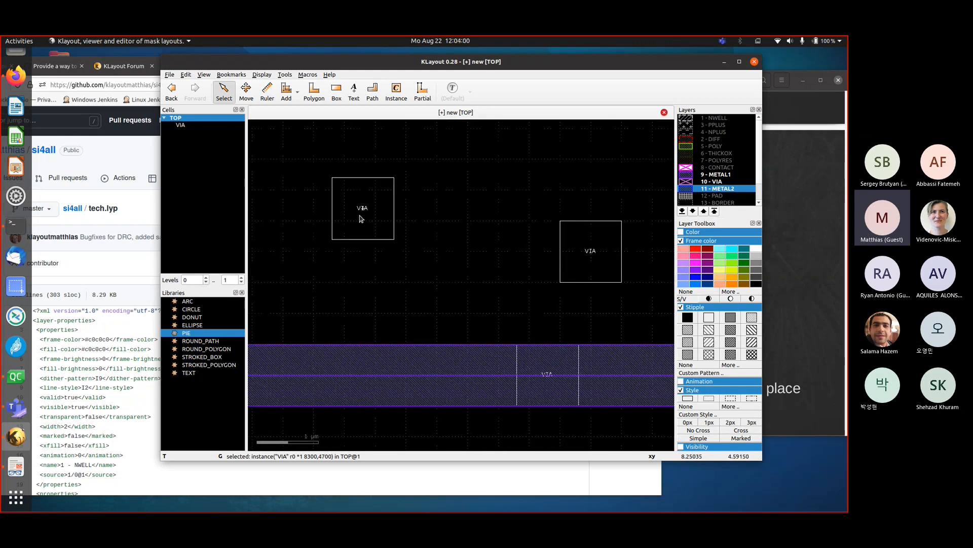
pyautogui.scroll(-1, 361, 218)
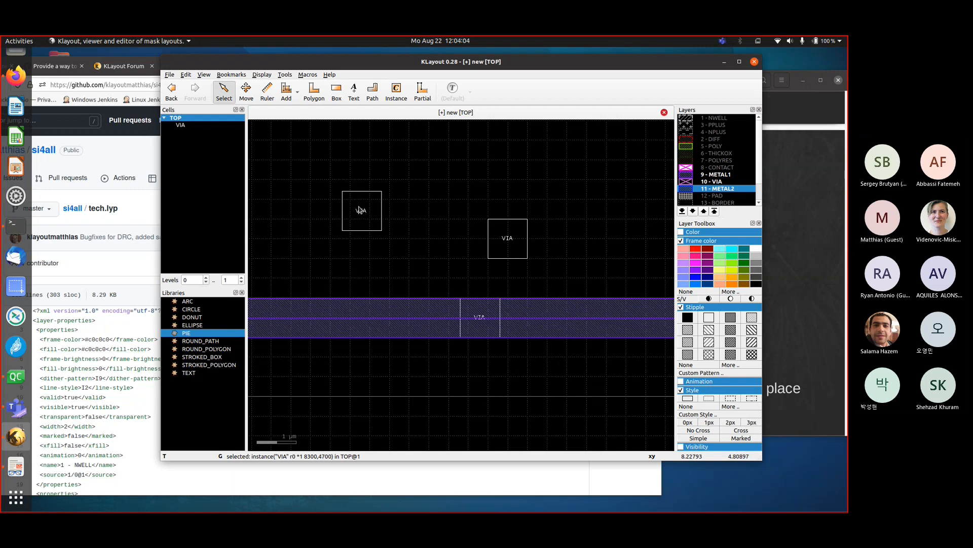
# Make a cell variant from the selected upper-left VIA instance
pyautogui.click(186, 74)
pyautogui.moveTo(205, 142)
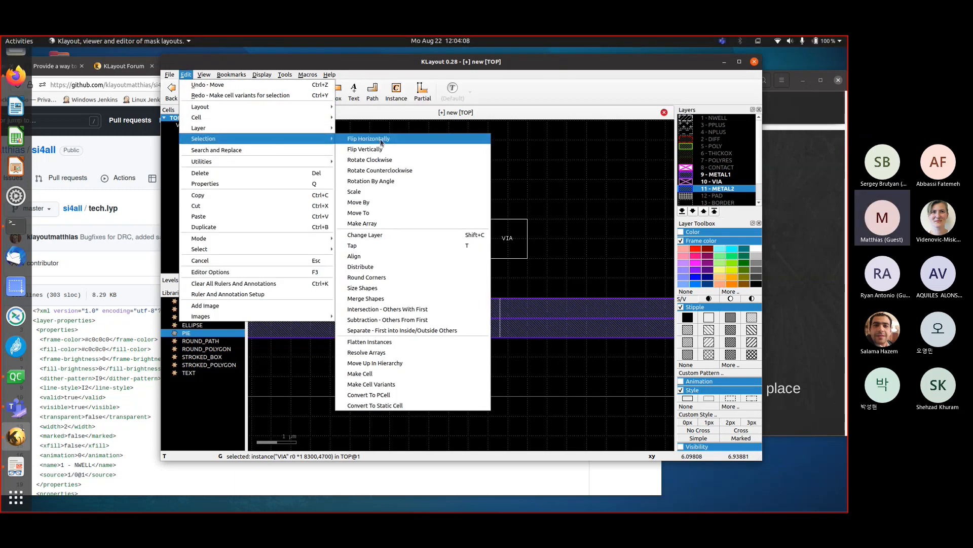
pyautogui.click(376, 385)
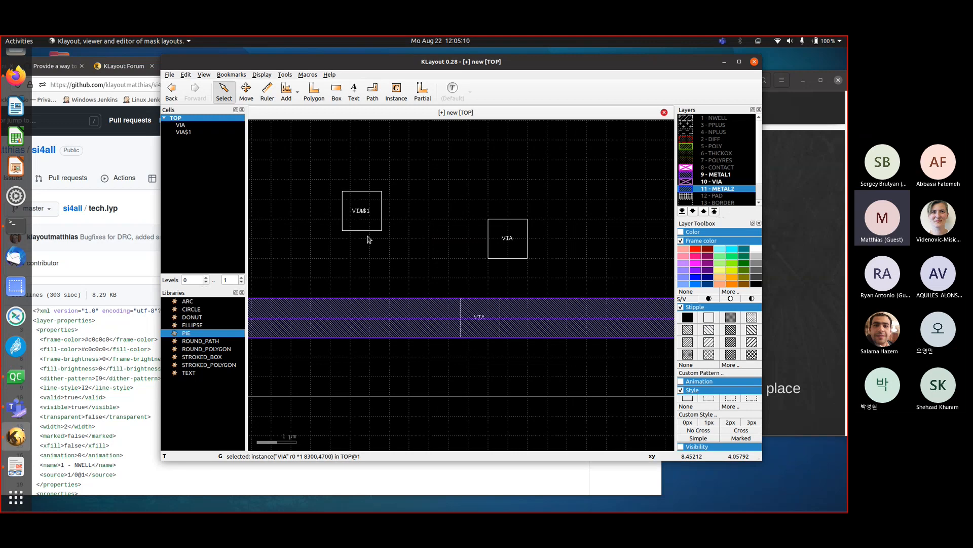
# Rename the new variant cell VIA$1 to VIAV2
pyautogui.rightClick(191, 132)
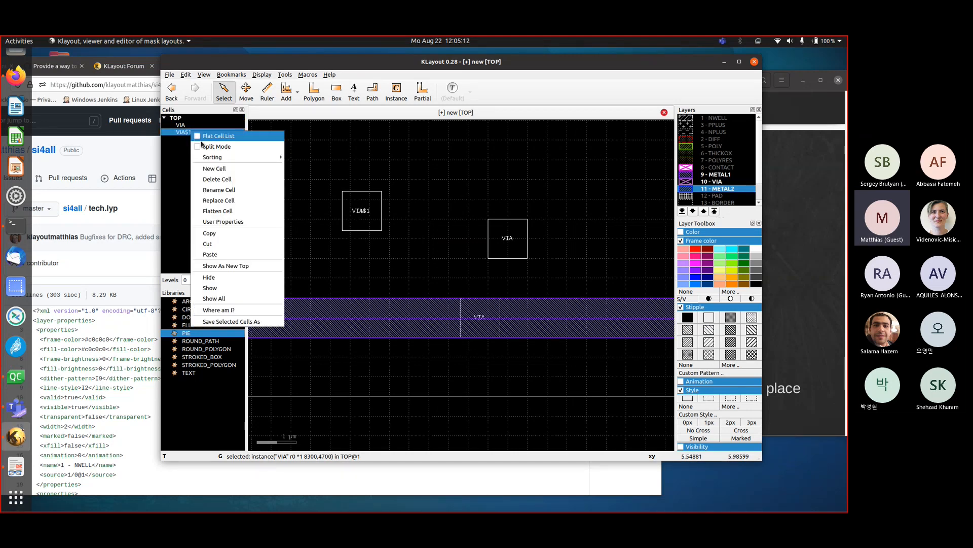
pyautogui.click(214, 190)
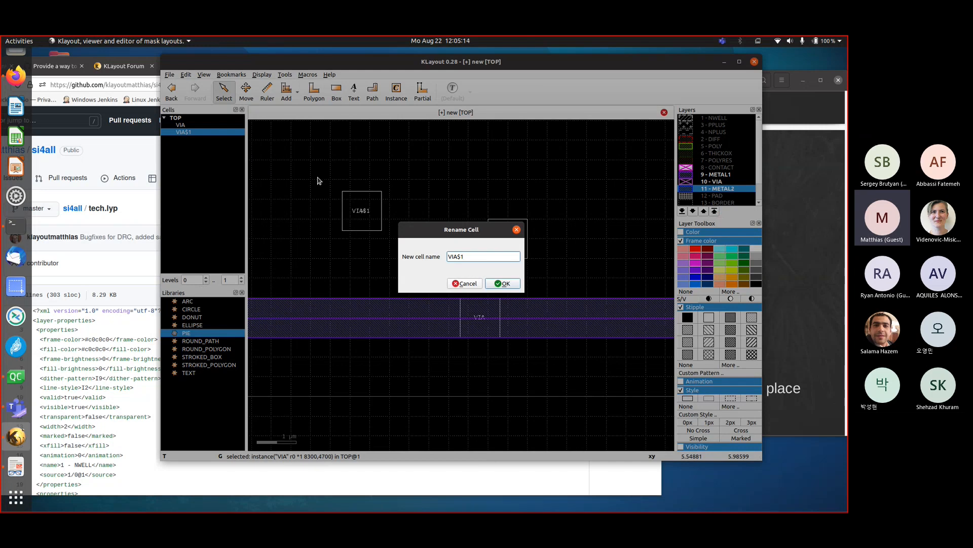
pyautogui.press('BackSpace')
pyautogui.press('BackSpace')
pyautogui.write('v')
pyautogui.press('BackSpace')
pyautogui.press('BackSpace')
pyautogui.write('V2')
pyautogui.click(502, 283)
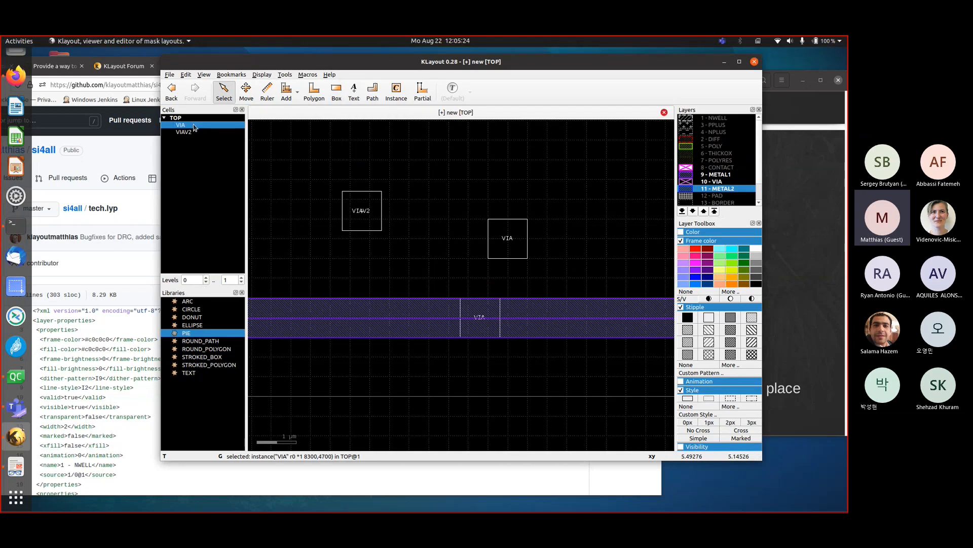
# Select the VIA cell in the cell tree and extend the displayed hierarchy levels to 0 through 2
pyautogui.click(180, 125)
pyautogui.scroll(-2, 421, 252)
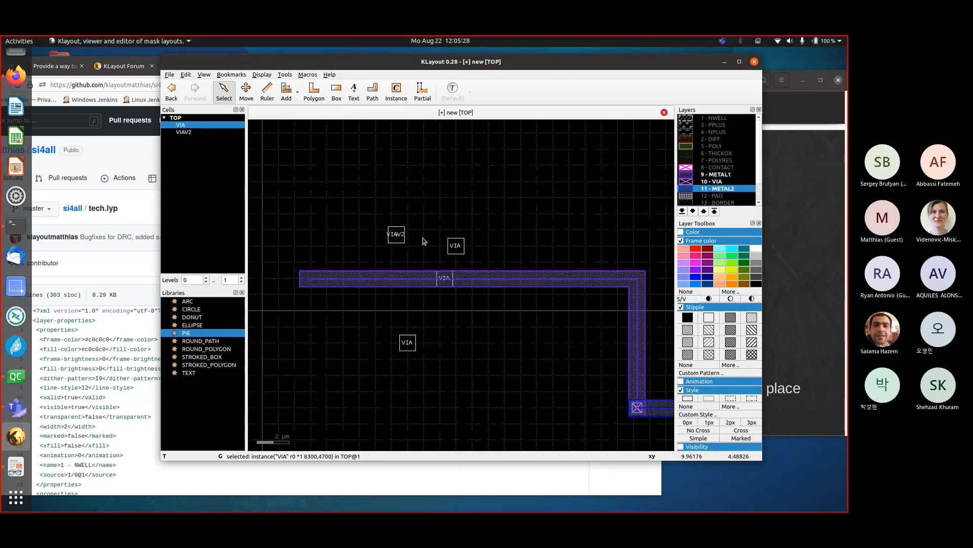
pyautogui.press('+')
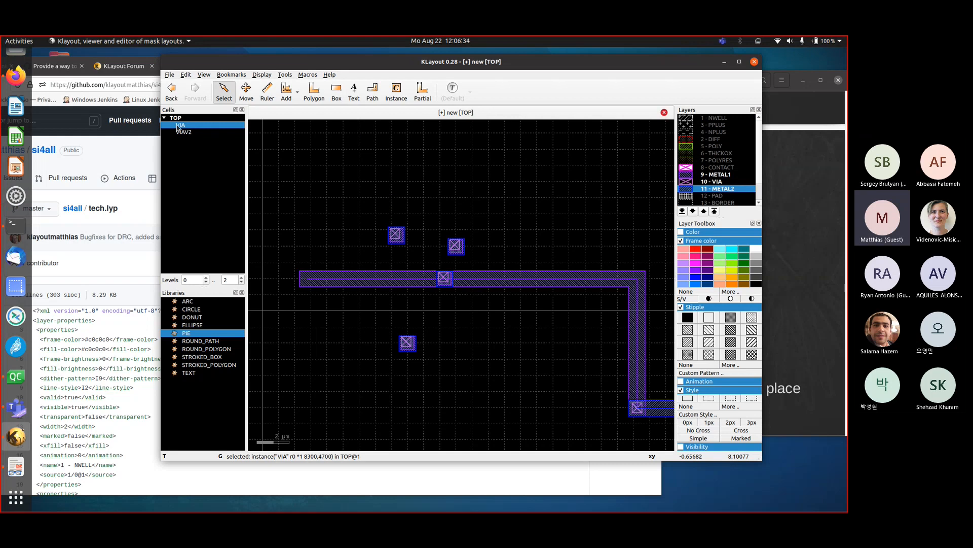
# Open the instance properties of the upper-left VIAV2 instance and turn it into an array instance
pyautogui.doubleClick(398, 235)
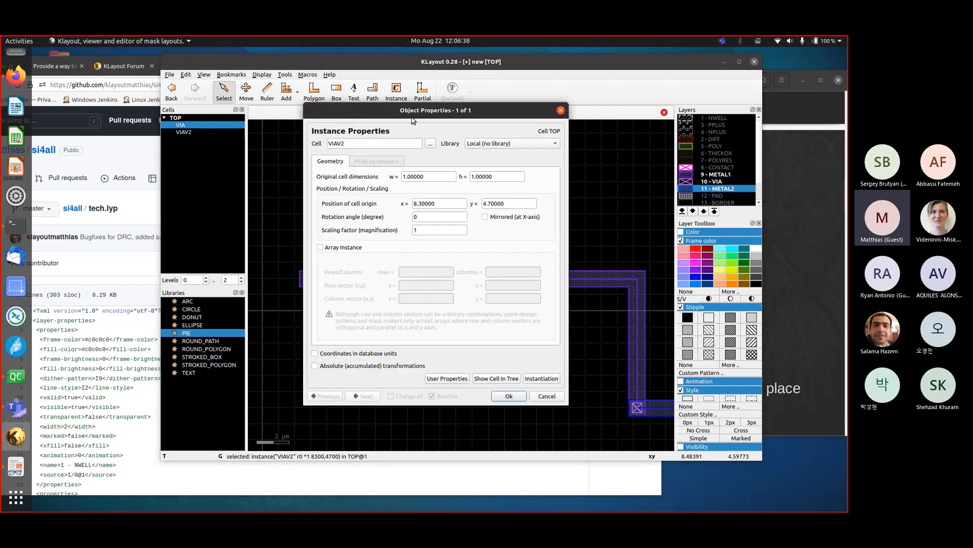
pyautogui.moveTo(394, 86); pyautogui.dragTo(381, 83)
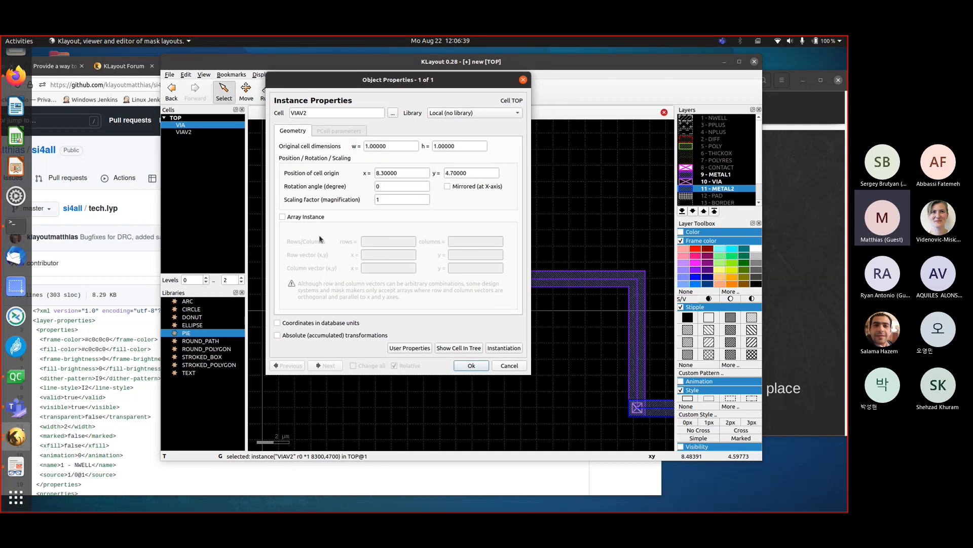
pyautogui.click(282, 217)
pyautogui.moveTo(382, 83); pyautogui.dragTo(596, 67)
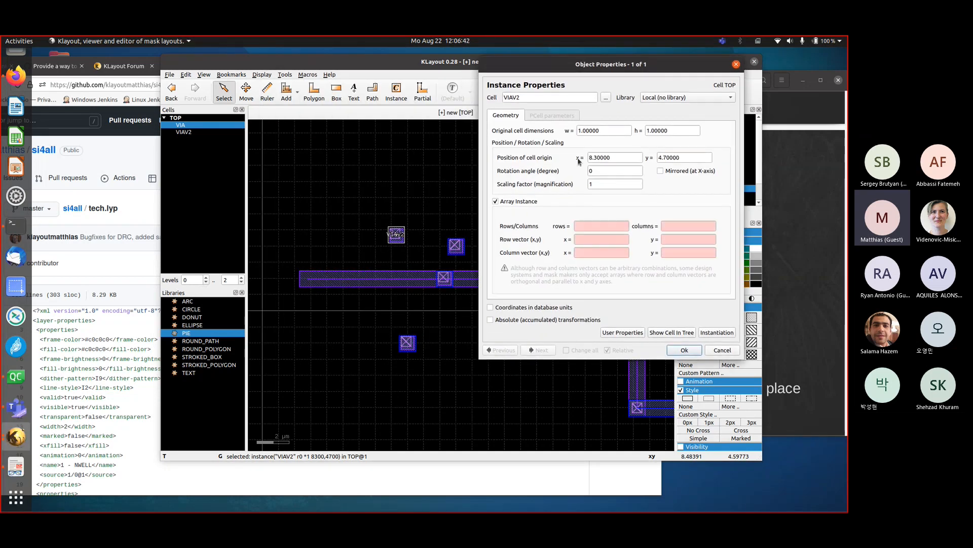
# Set the VIAV2 array to 100 rows and 100 columns
pyautogui.click(596, 224)
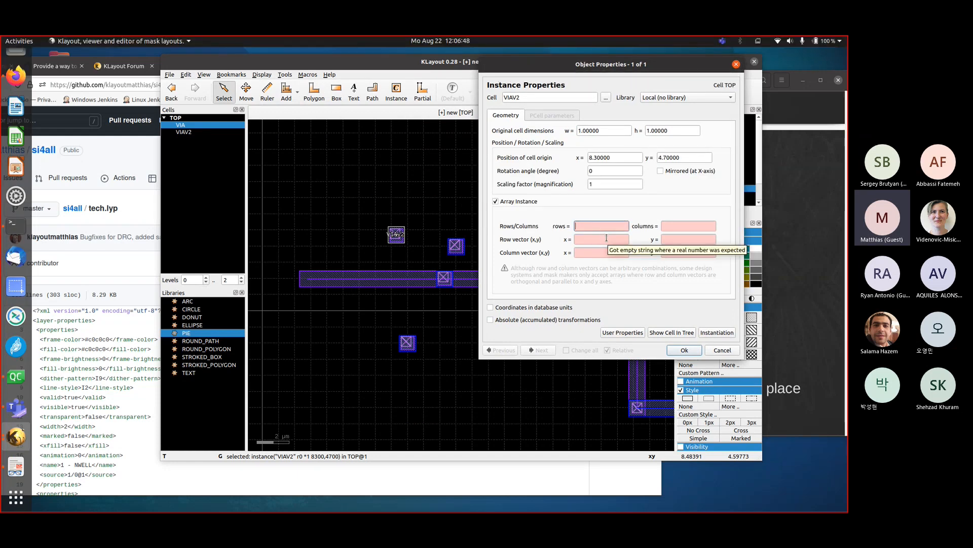
pyautogui.write('0')
pyautogui.press('Tab')
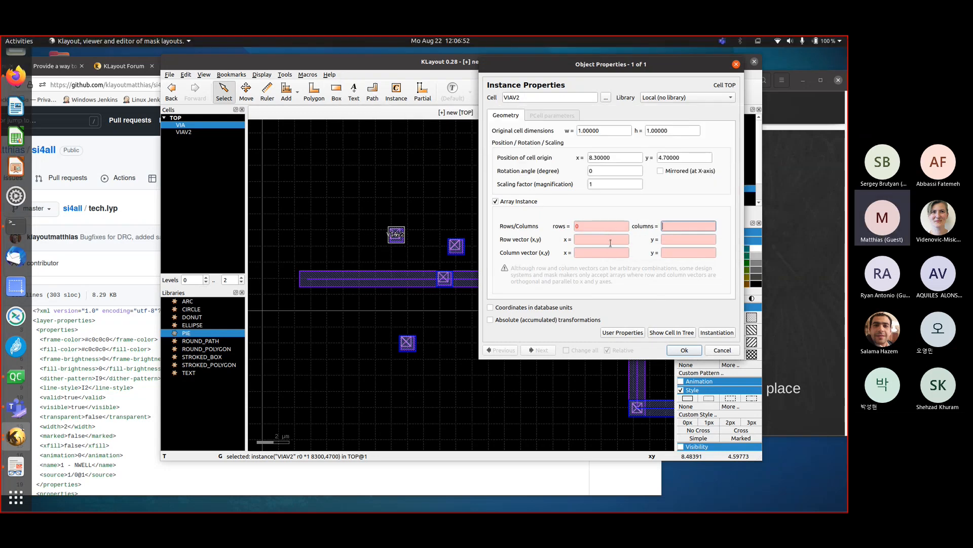
pyautogui.hotkey('shift', 'Tab')
pyautogui.moveTo(599, 231); pyautogui.dragTo(571, 221)
pyautogui.write('1')
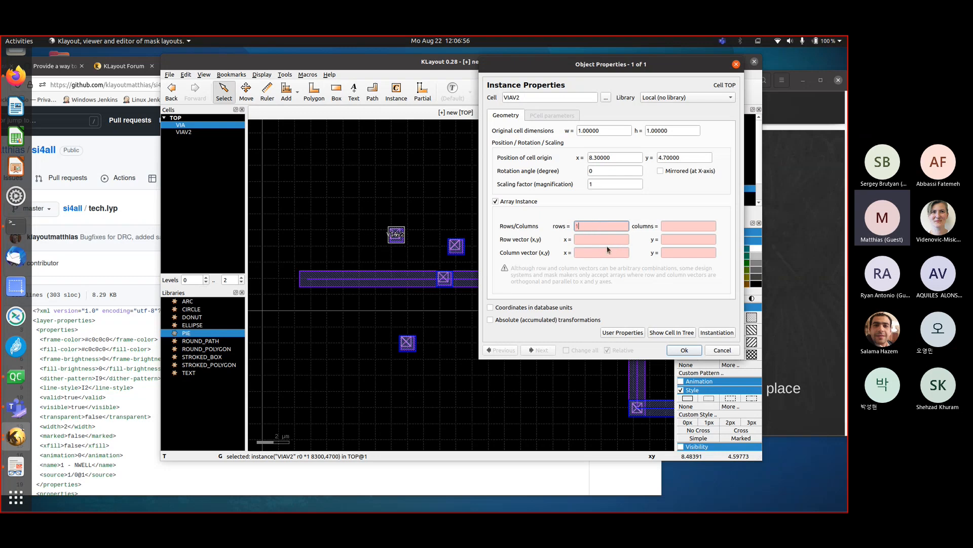
pyautogui.write('00')
pyautogui.click(683, 226)
pyautogui.write('100')
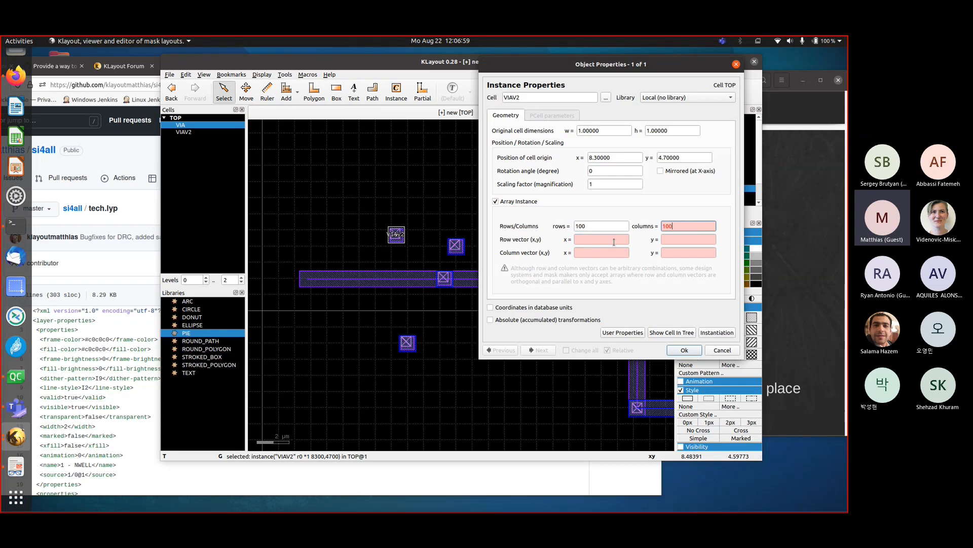
# Set the array's row vector to 0, 2 and its column vector to 2, 0
pyautogui.press('Tab')
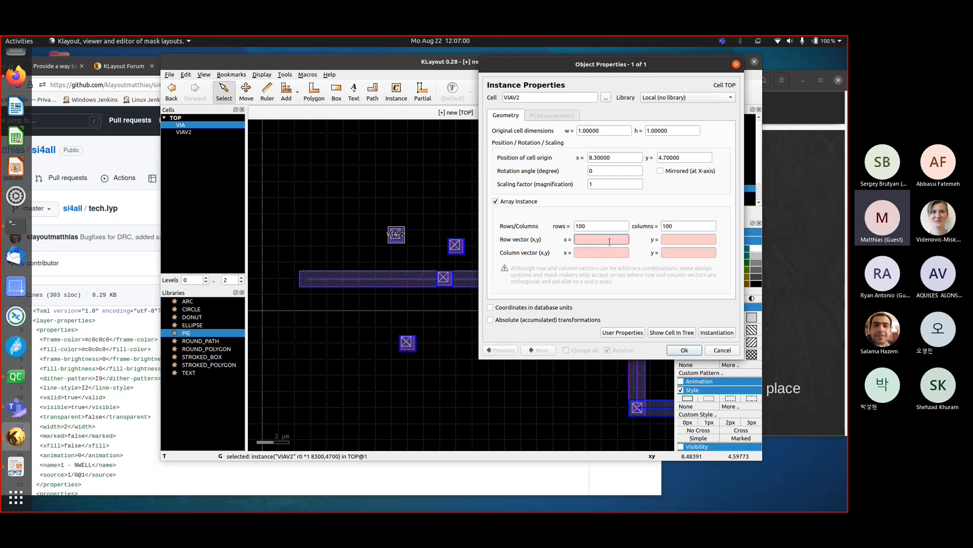
pyautogui.write('0')
pyautogui.click(679, 239)
pyautogui.write('2')
pyautogui.click(589, 253)
pyautogui.write('2')
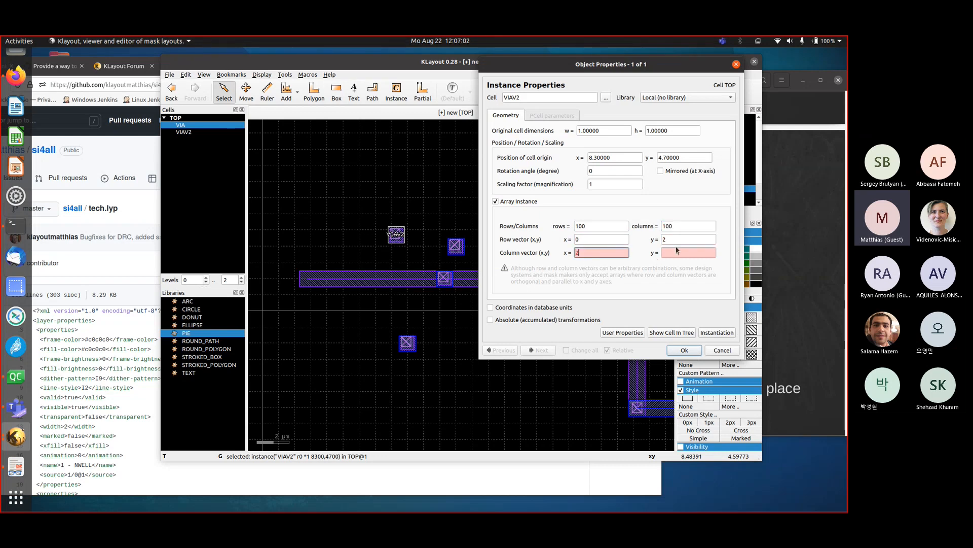
pyautogui.click(675, 253)
pyautogui.write('0')
pyautogui.press('Tab')
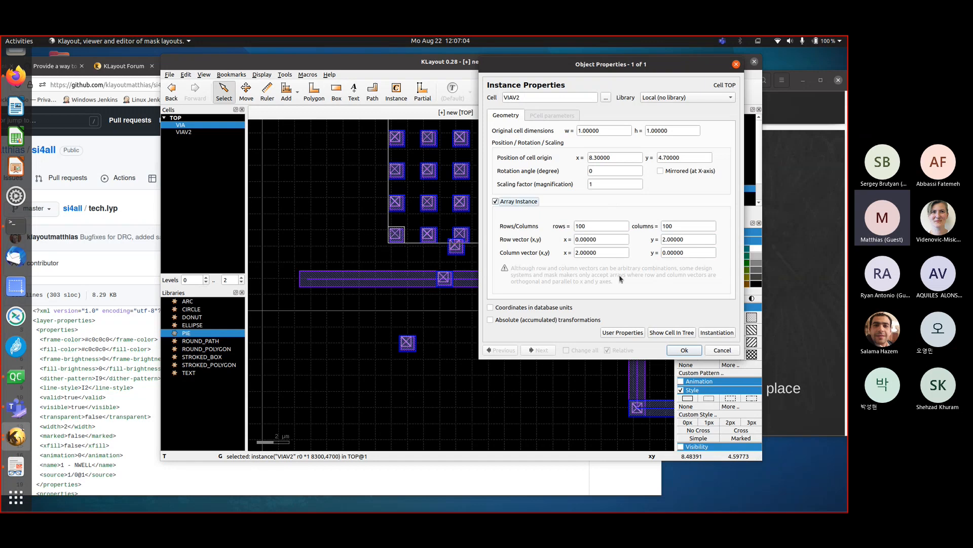
# Skew the VIAV2 array by setting the x component of its row vector to 1
pyautogui.scroll(-5, 405, 287)
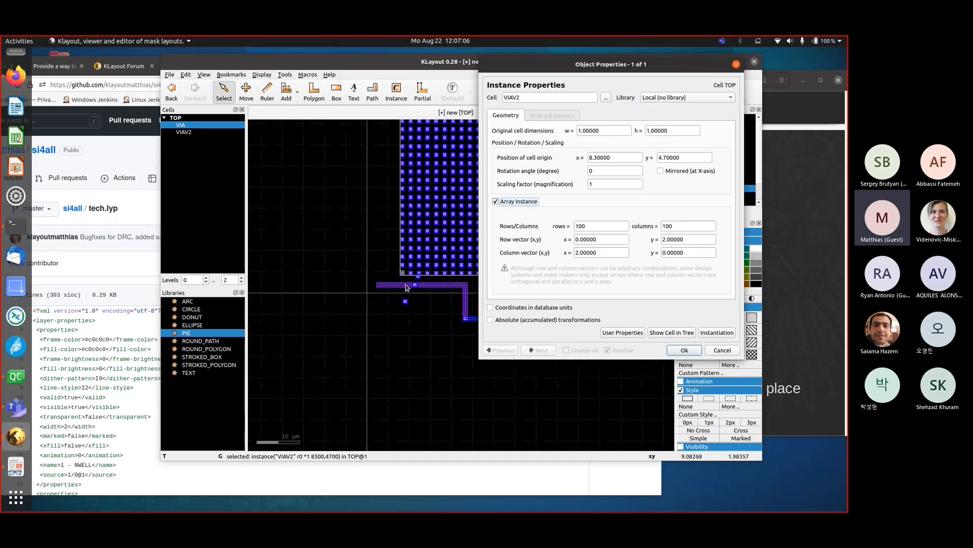
pyautogui.scroll(-5, 405, 286)
pyautogui.moveTo(394, 267); pyautogui.dragTo(429, 304, button='right')
pyautogui.moveTo(395, 231); pyautogui.dragTo(435, 295, button='right')
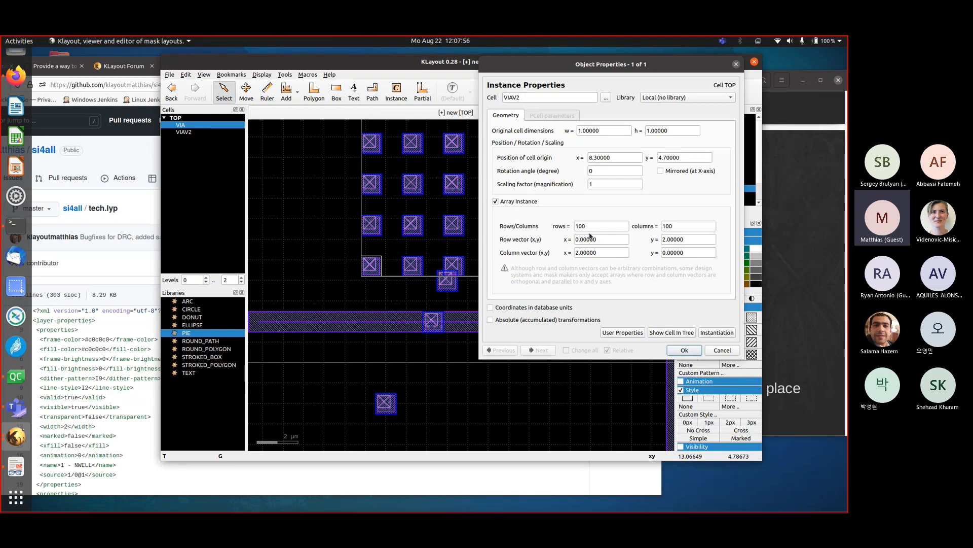
pyautogui.click(582, 236)
pyautogui.press('BackSpace')
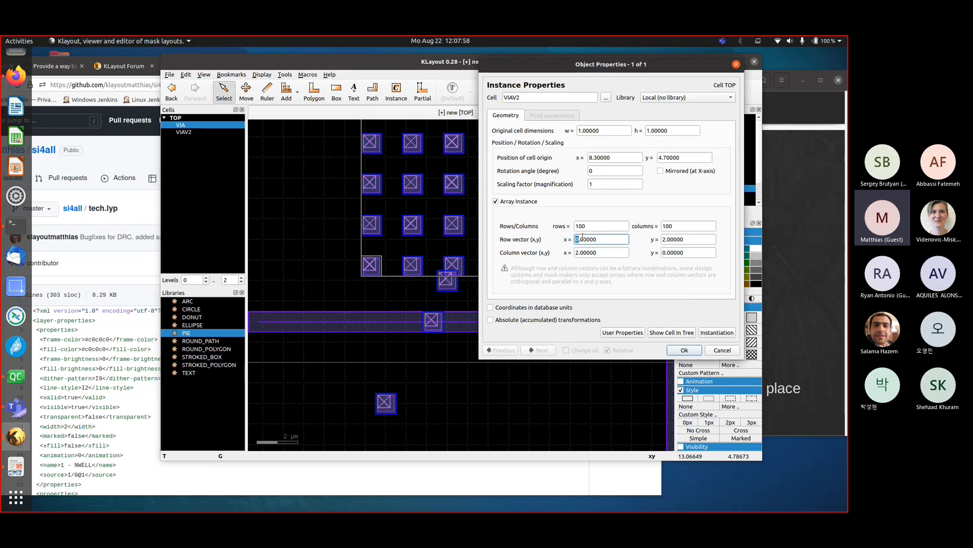
pyautogui.write('1')
pyautogui.click(676, 238)
# Examine the skewed VIAV2 array up close and as a whole, and close the instance properties
pyautogui.scroll(-5, 398, 230)
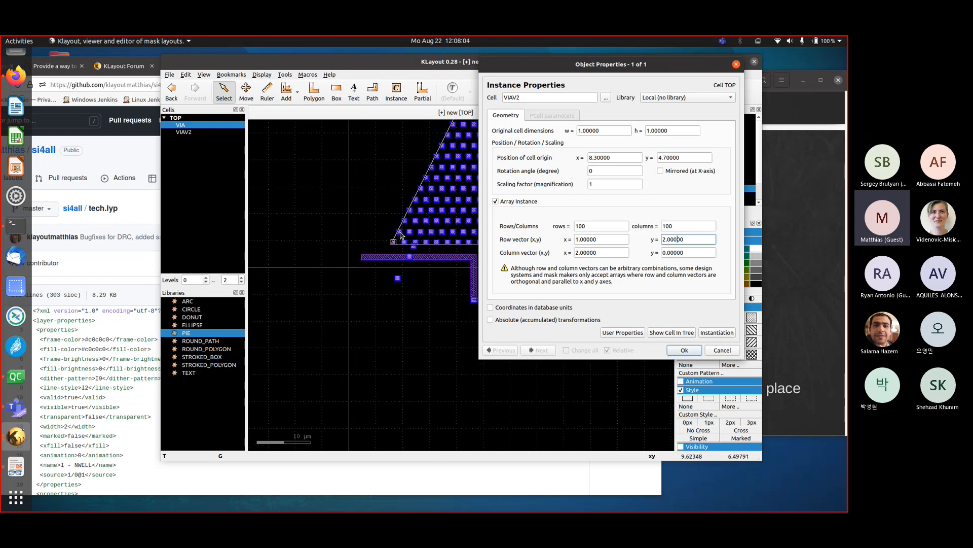
pyautogui.scroll(5, 398, 230)
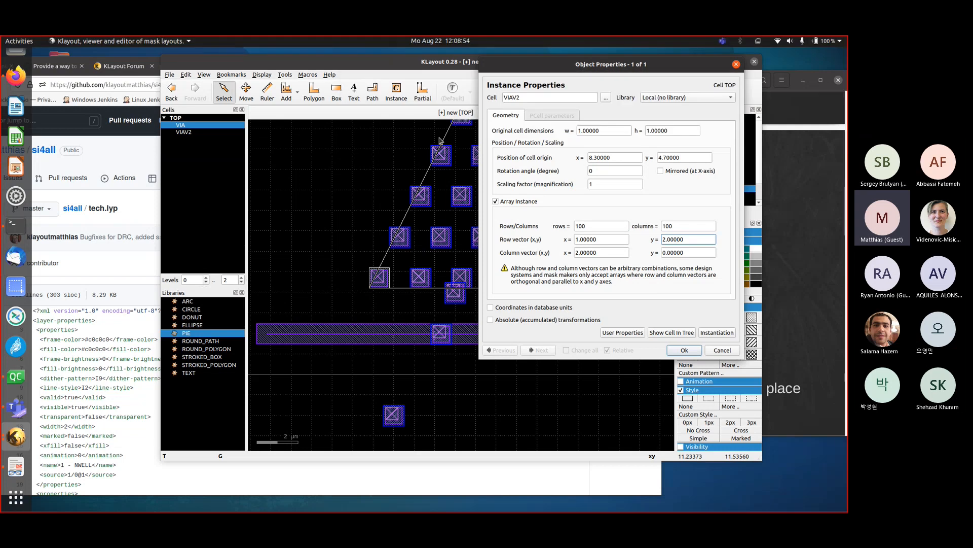
pyautogui.scroll(-5, 357, 187)
pyautogui.scroll(-8, 350, 199)
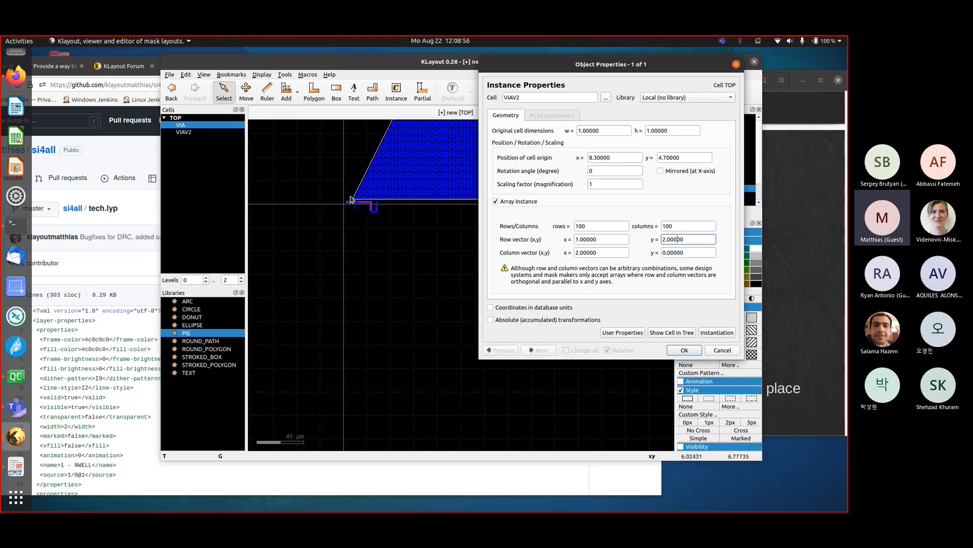
pyautogui.moveTo(338, 137); pyautogui.dragTo(448, 224)
pyautogui.moveTo(448, 226); pyautogui.dragTo(448, 225, button='right')
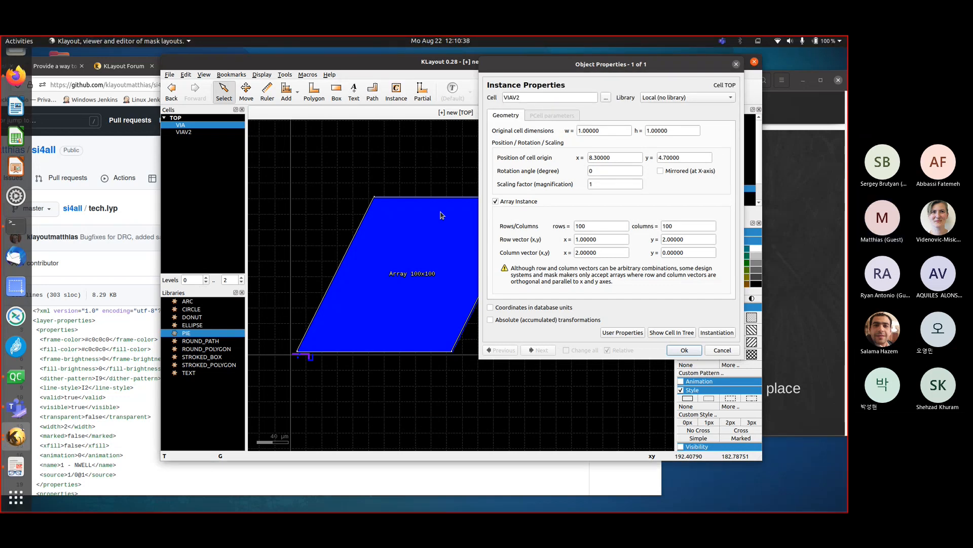
pyautogui.click(737, 65)
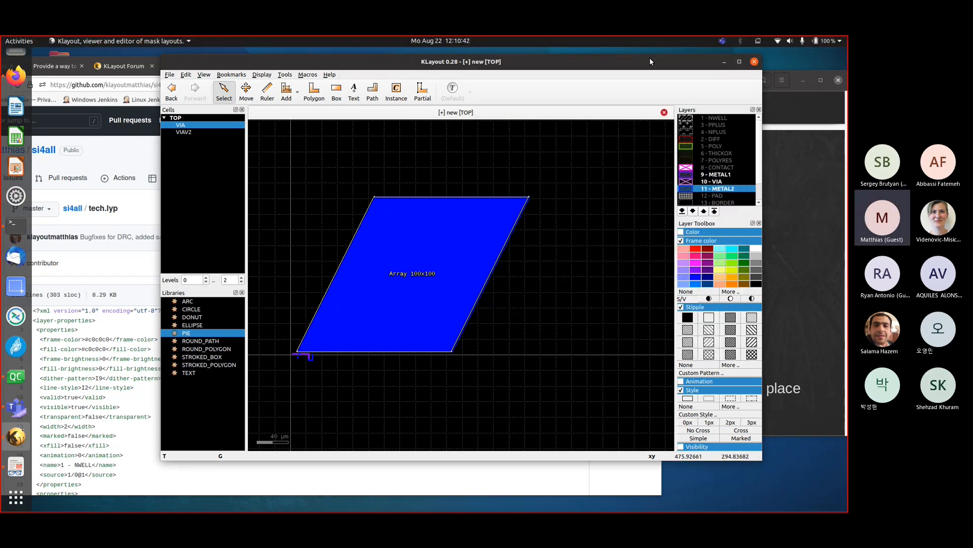
# Move the KLayout window aside, switch to the Document Viewer with the Cells and Instances slide, and open its options menu
pyautogui.moveTo(650, 59); pyautogui.dragTo(586, 88)
pyautogui.click(797, 95)
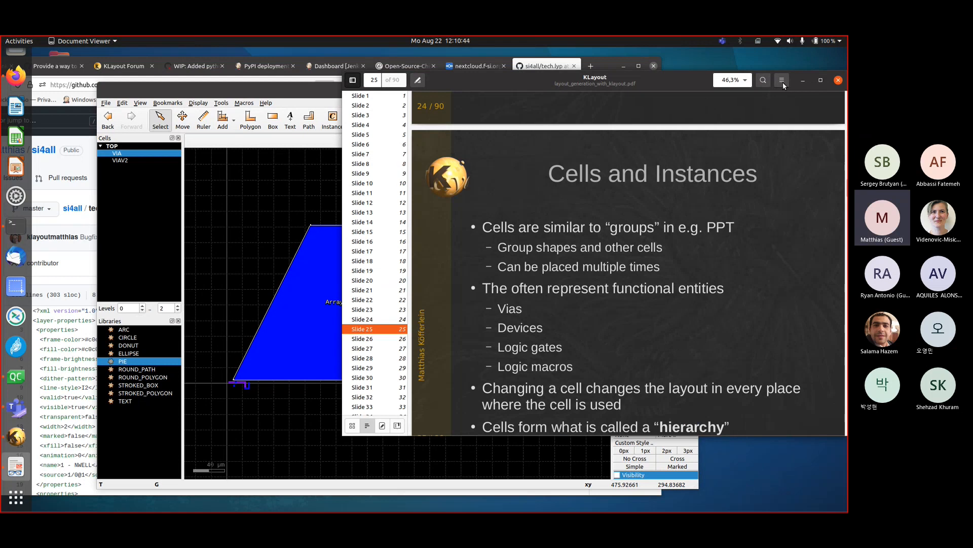
pyautogui.click(783, 82)
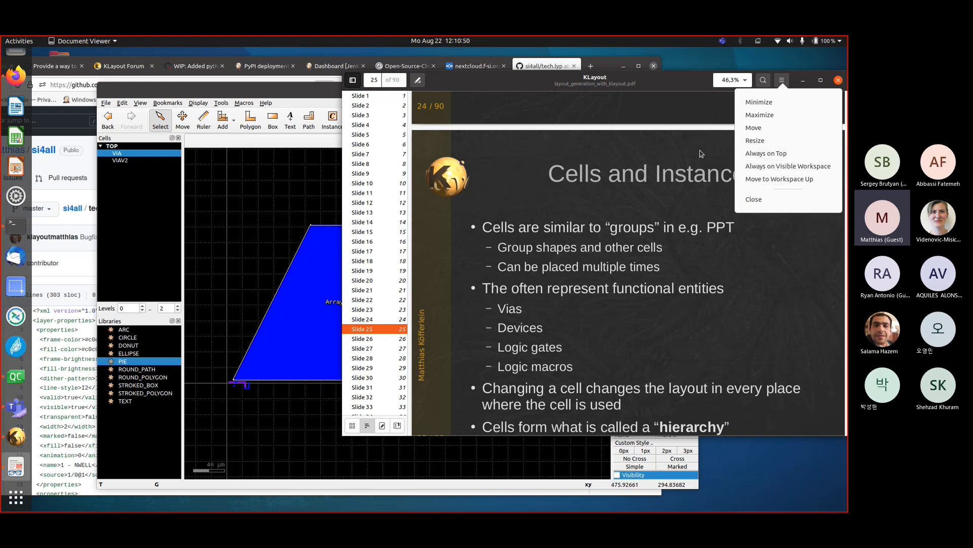
pyautogui.click(782, 80)
pyautogui.click(782, 79)
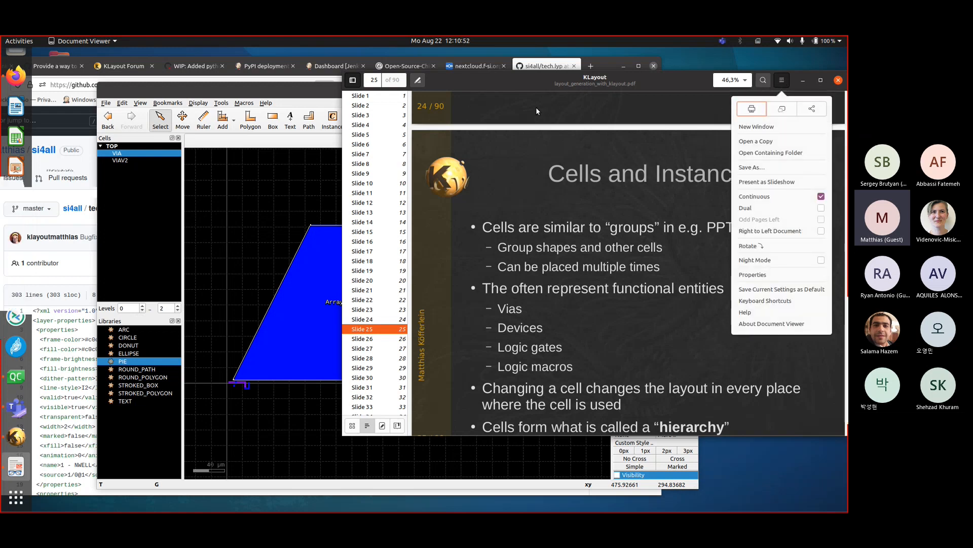